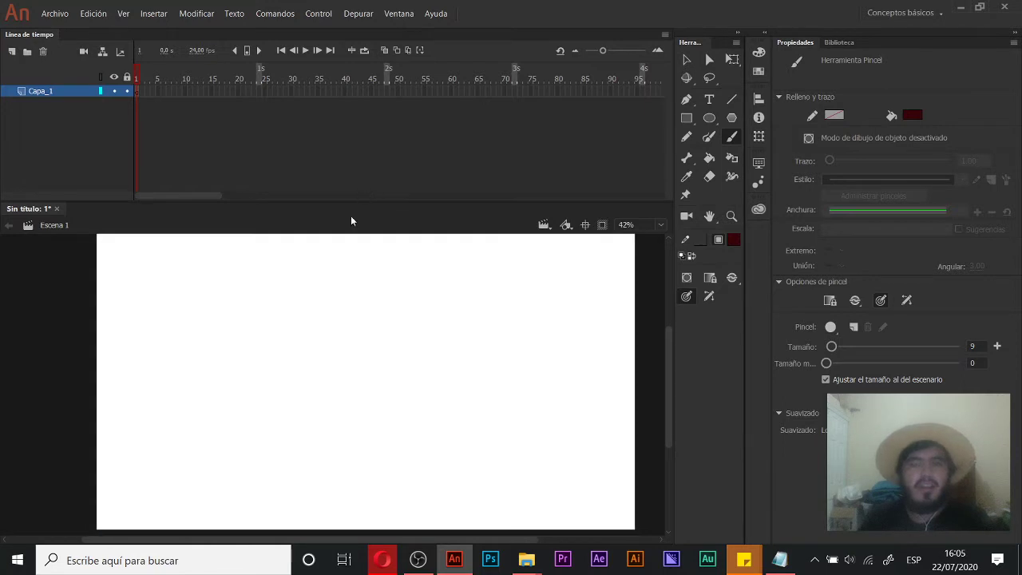
Step: Set the brush size to 15 and its minimum size to 5, and handwrite "Smear" on the stage
drag(271, 315, 247, 370)
key(ctrl+z)
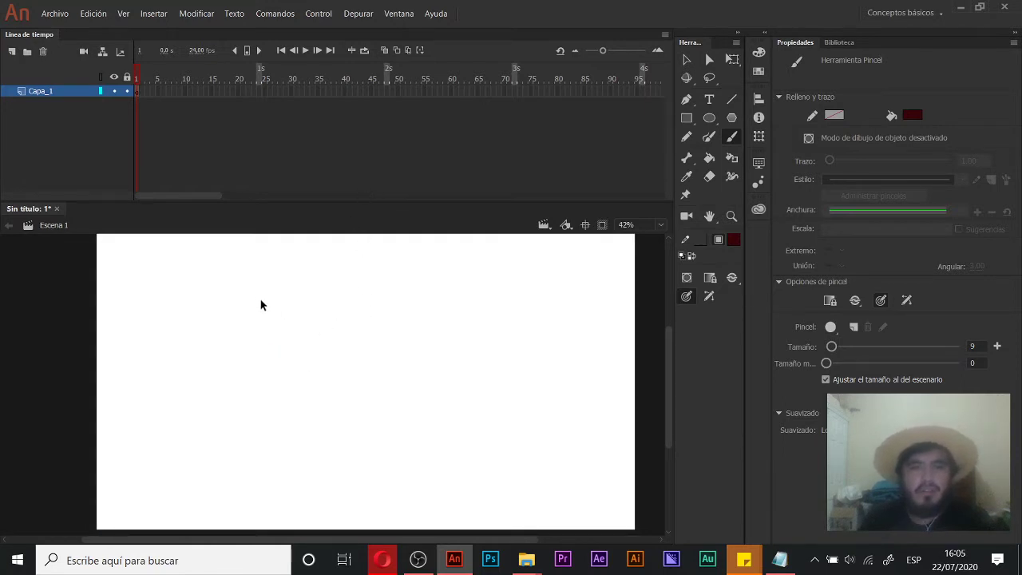
click(969, 345)
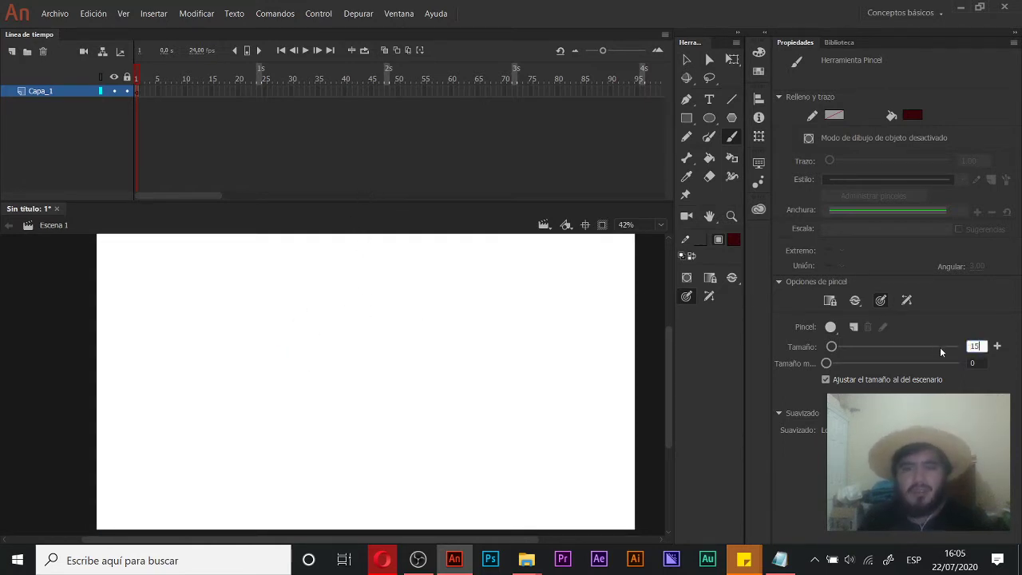
click(972, 362)
text(5)
key(Return)
mouse_move(245, 311)
mouse_down()
mouse_move(224, 370)
mouse_move(374, 365)
mouse_move(411, 364)
mouse_up()
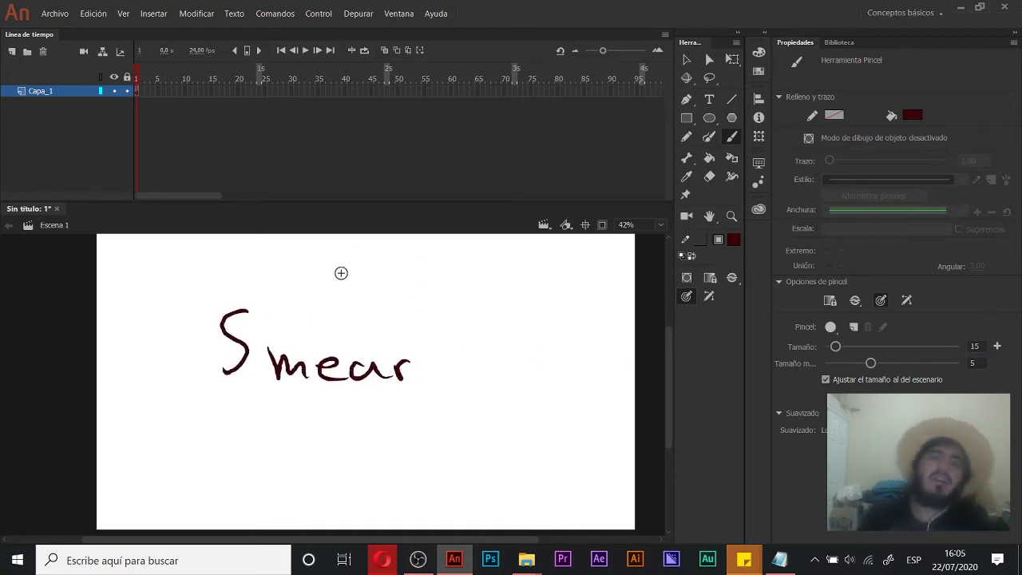
Step: Change the fill colour to dark grey and delete the handwritten word from the stage
key(v)
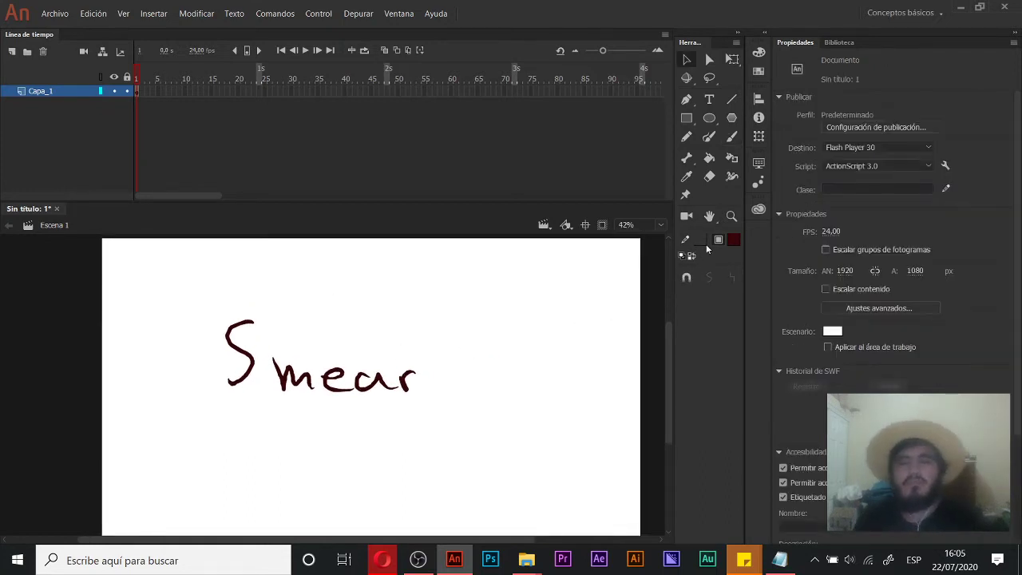
click(732, 245)
click(790, 284)
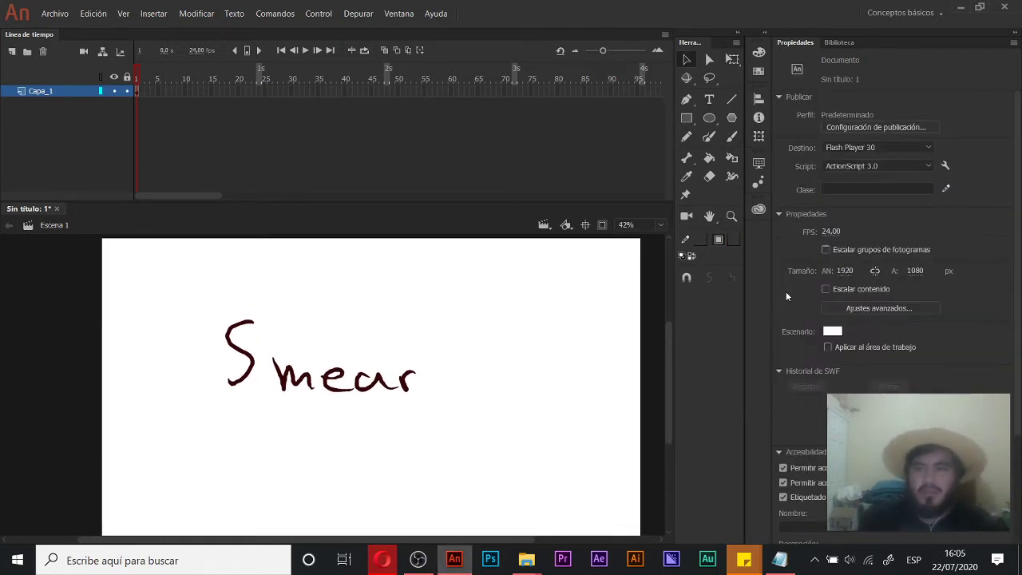
mouse_move(448, 295)
mouse_down()
mouse_move(432, 319)
mouse_move(182, 442)
mouse_up()
key(Delete)
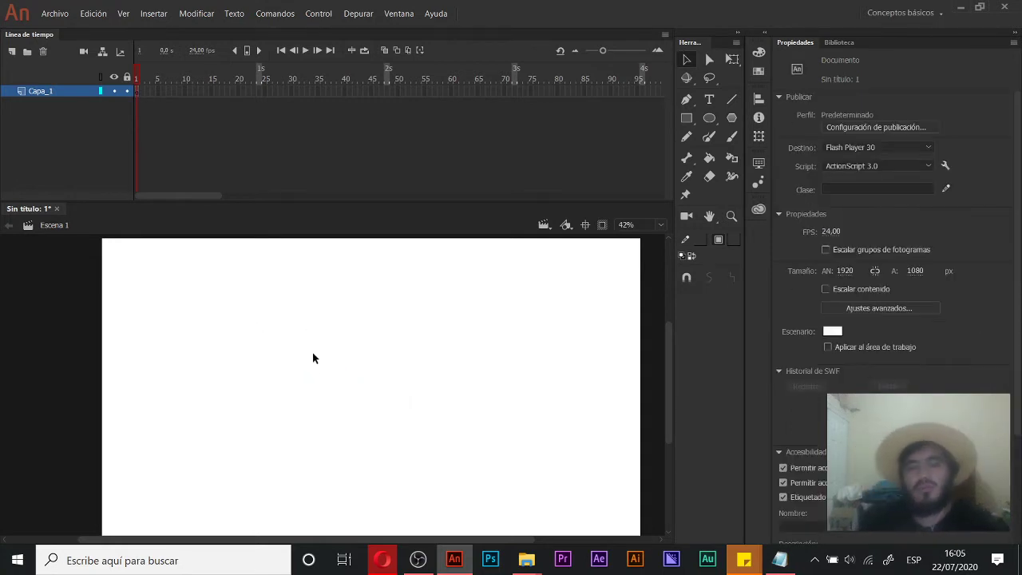
Step: Set the document's frame rate to 12 FPS
key(b)
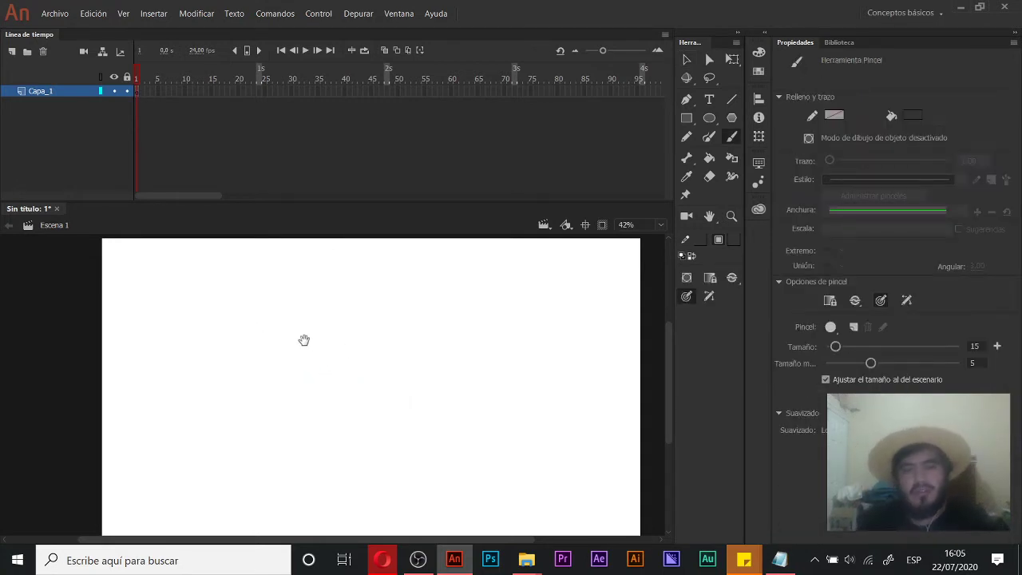
drag(310, 338, 301, 333)
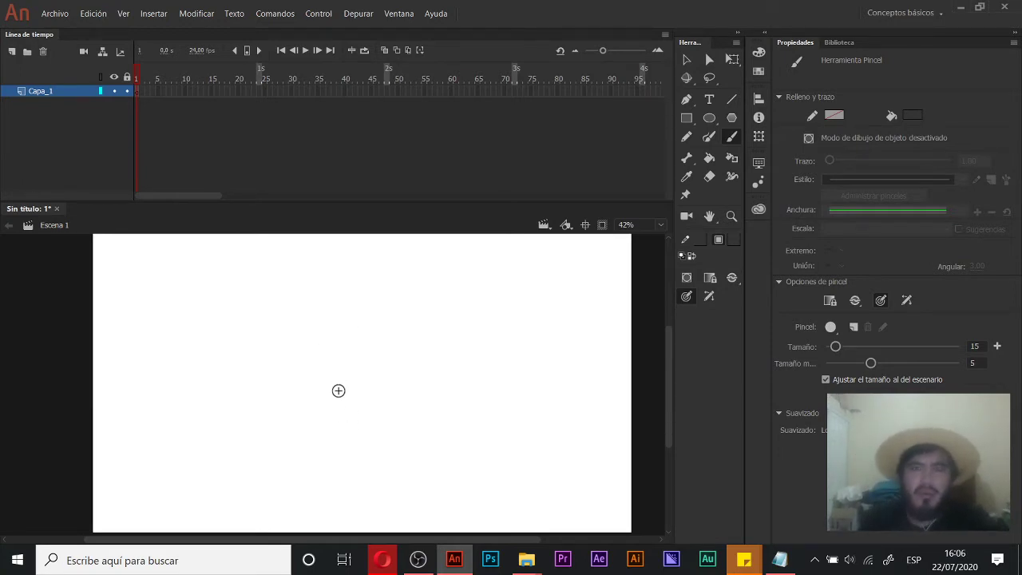
key(v)
click(831, 231)
text(12)
click(512, 348)
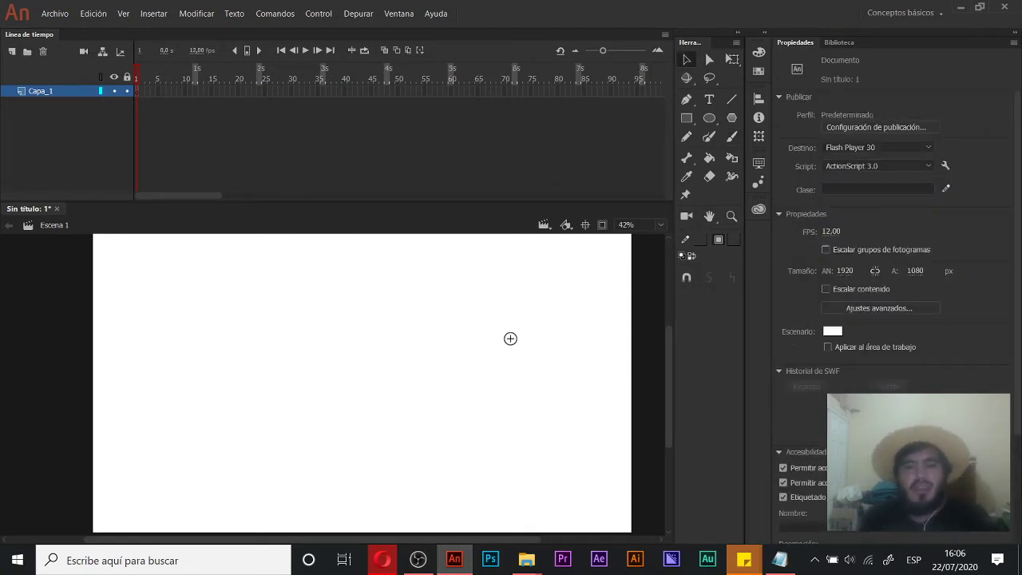
Step: Draw a standing figure's round head and the two sides of its torso on the left half of the stage
key(b)
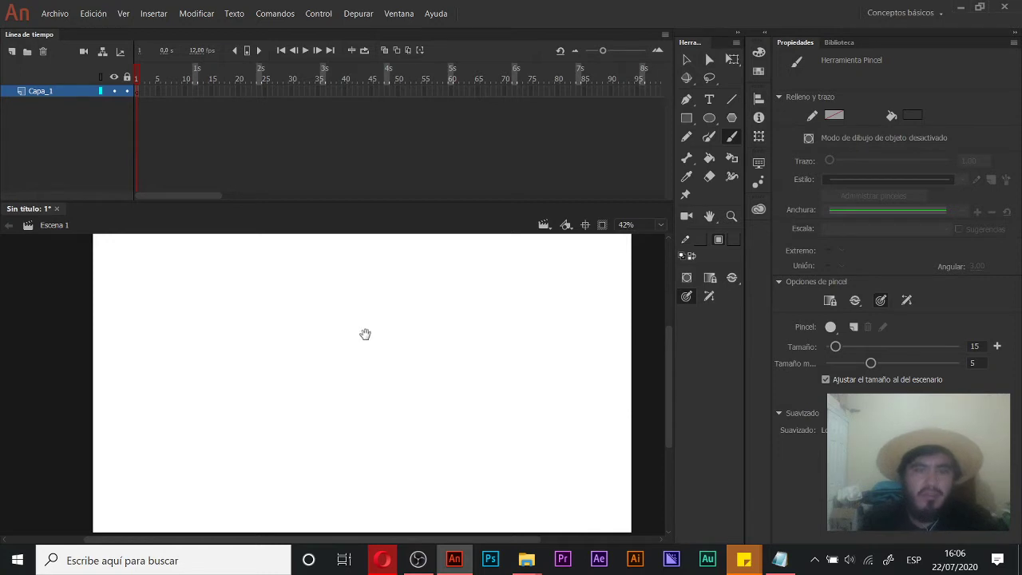
mouse_move(367, 340)
mouse_down()
mouse_move(369, 349)
mouse_move(367, 339)
mouse_up()
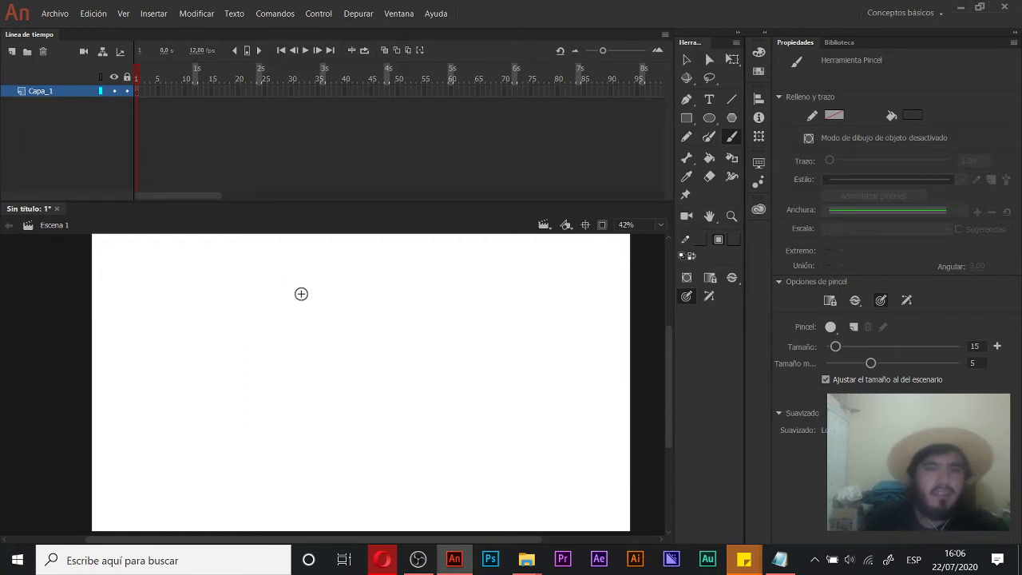
drag(244, 308, 271, 307)
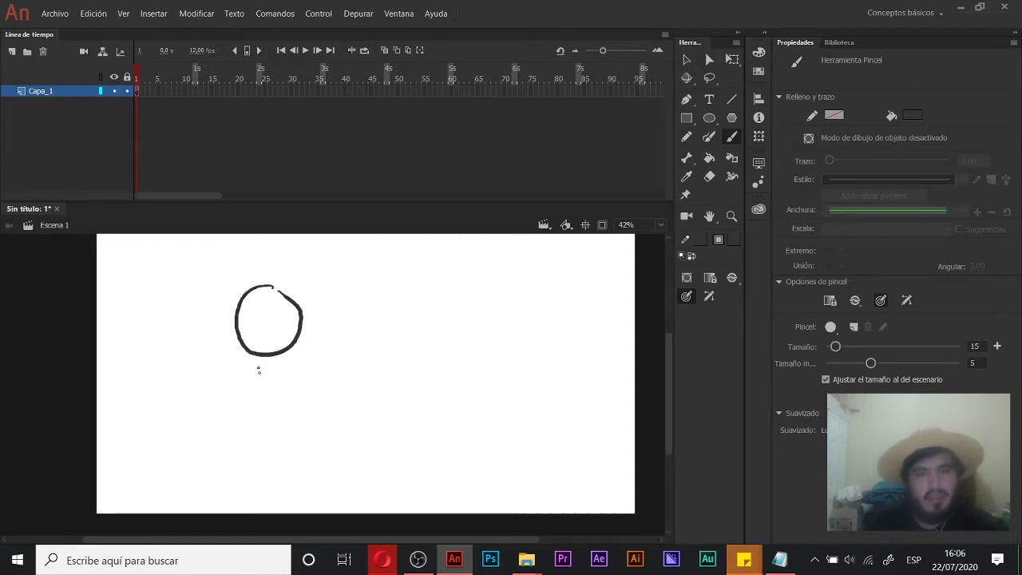
drag(258, 368, 259, 462)
drag(296, 360, 297, 453)
key(ctrl+z)
mouse_move(292, 359)
mouse_down()
mouse_move(302, 472)
mouse_move(327, 464)
mouse_up()
drag(251, 466, 235, 525)
drag(270, 476, 261, 518)
drag(303, 468, 293, 517)
key(ctrl+z)
key(ctrl+z)
key(ctrl+z)
key(ctrl+z)
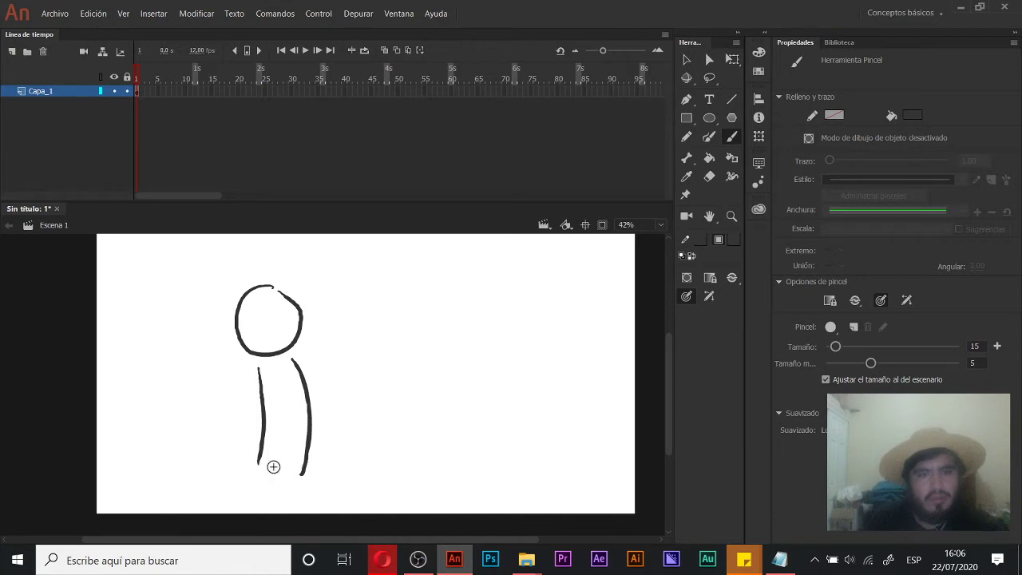
Step: Draw the figure's waistline and legs running down past the lower edge of the stage
mouse_move(257, 463)
mouse_down()
mouse_move(305, 470)
mouse_move(241, 499)
mouse_move(240, 525)
mouse_up()
drag(267, 487, 261, 523)
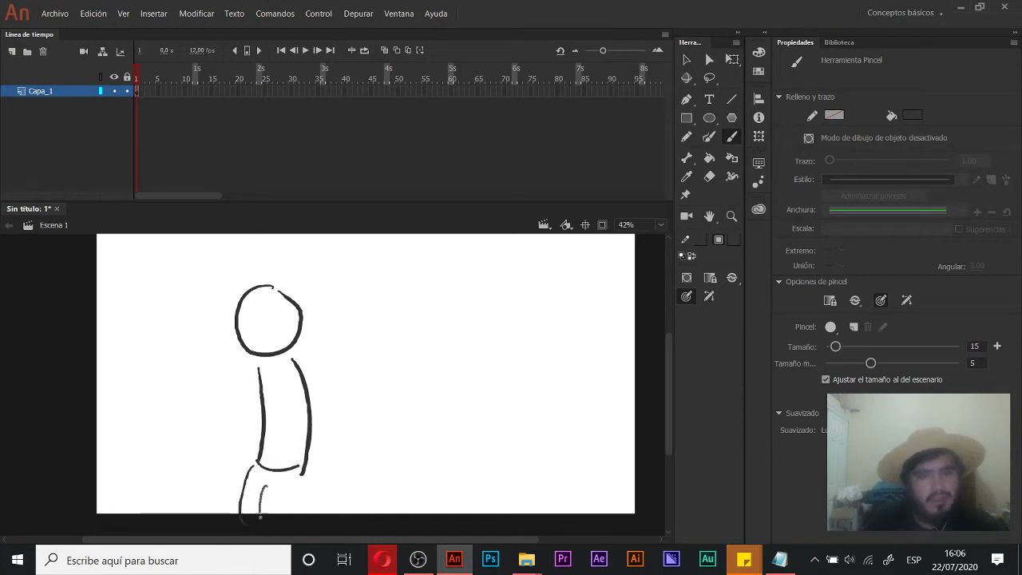
drag(294, 477, 294, 518)
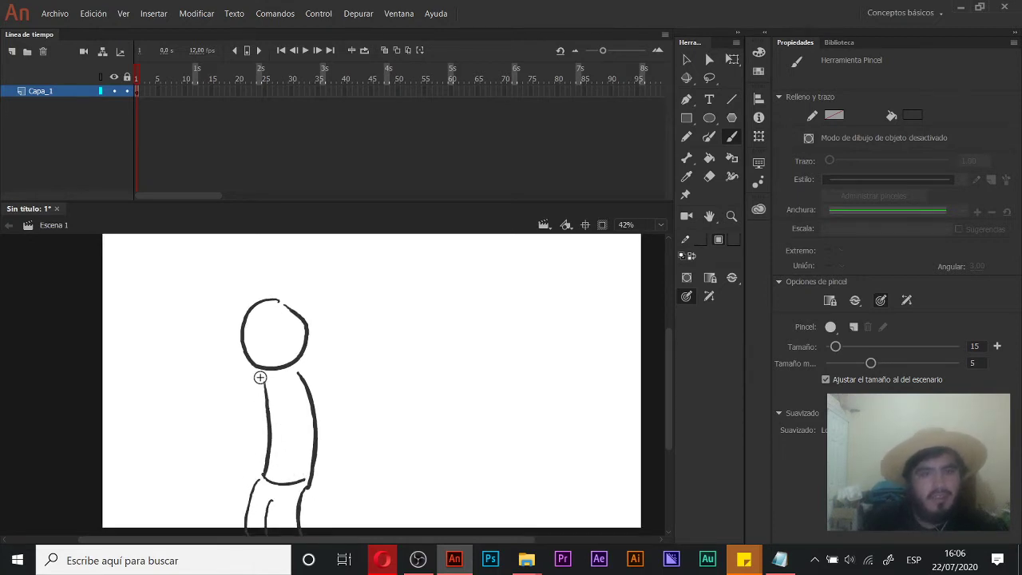
Step: Draw both of the figure's arms hanging down along the sides of the torso
drag(264, 376, 246, 483)
mouse_move(299, 367)
mouse_down()
mouse_move(323, 386)
mouse_move(338, 453)
mouse_move(308, 494)
mouse_up()
key(ctrl+z)
mouse_move(300, 366)
mouse_down()
mouse_move(329, 391)
mouse_move(333, 448)
mouse_move(304, 497)
mouse_up()
Step: Set the eraser size to 27 and erase the overlapping lines along the torso's right side and the hand
key(e)
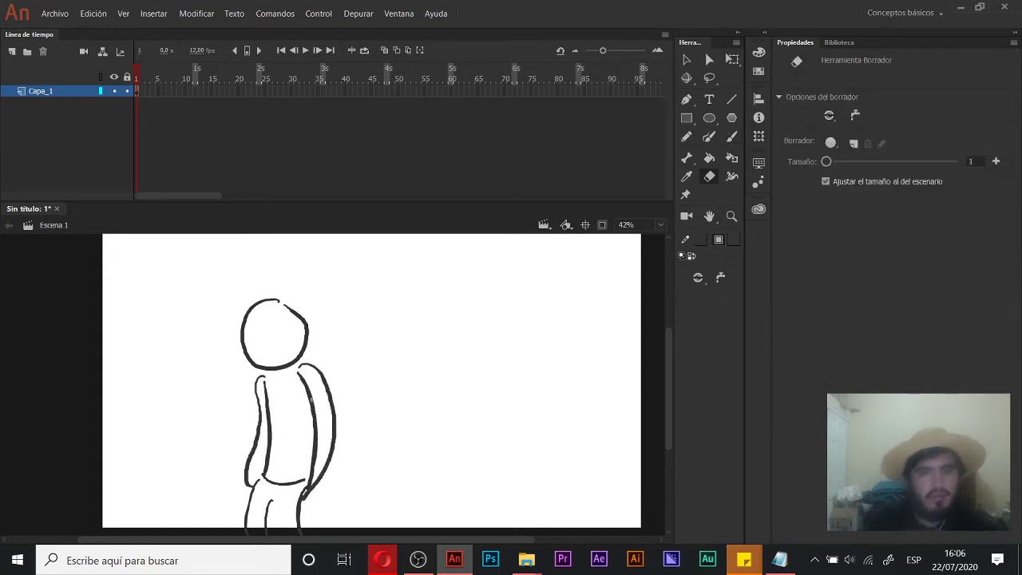
drag(826, 162, 833, 162)
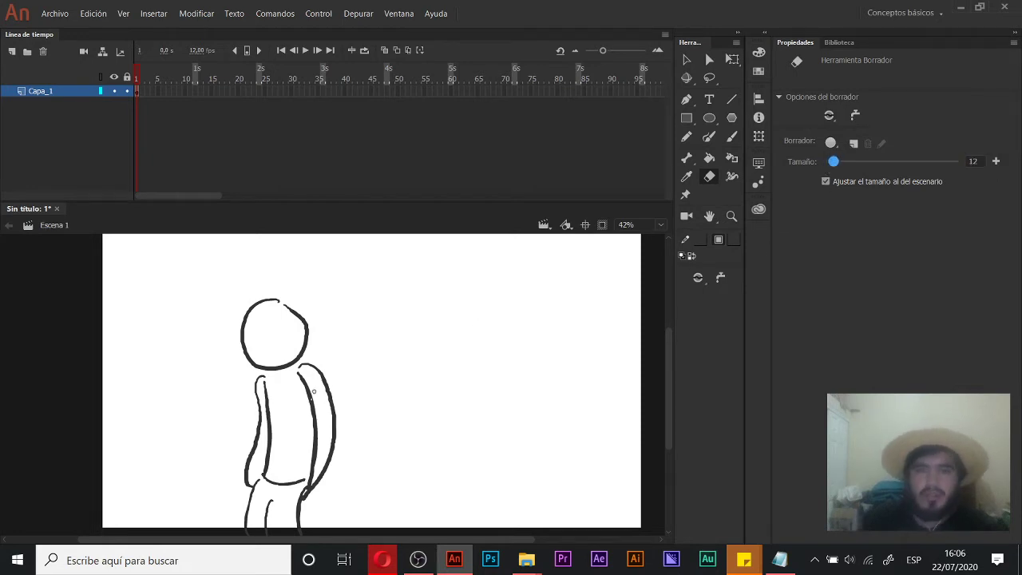
drag(832, 162, 840, 166)
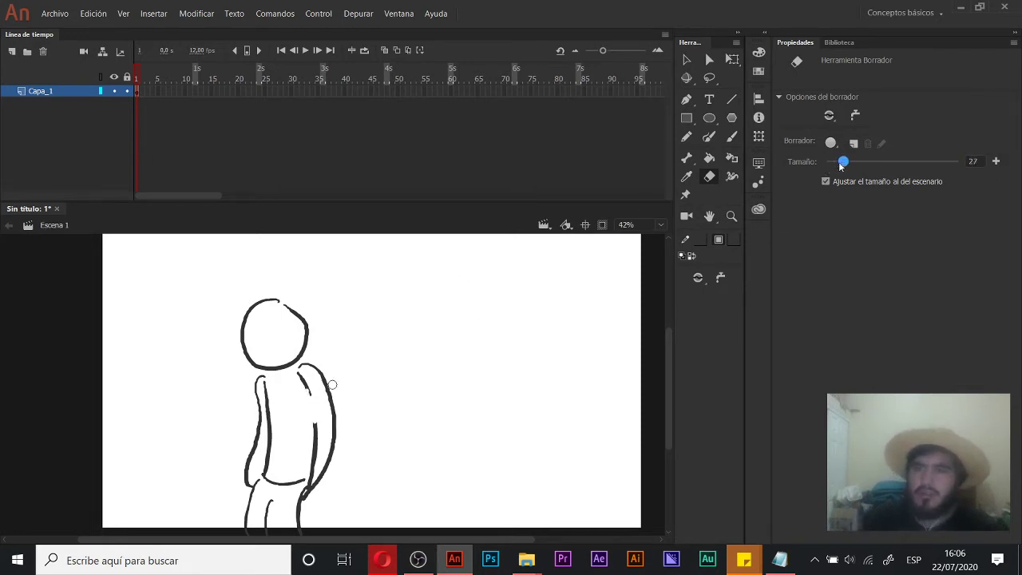
drag(318, 419, 311, 442)
mouse_move(303, 492)
mouse_down()
mouse_move(300, 504)
mouse_move(305, 384)
mouse_move(285, 400)
mouse_move(280, 383)
mouse_up()
Step: Redraw the erased torso edge with the brush and give the figure two oval eyes and a flat mouth
key(b)
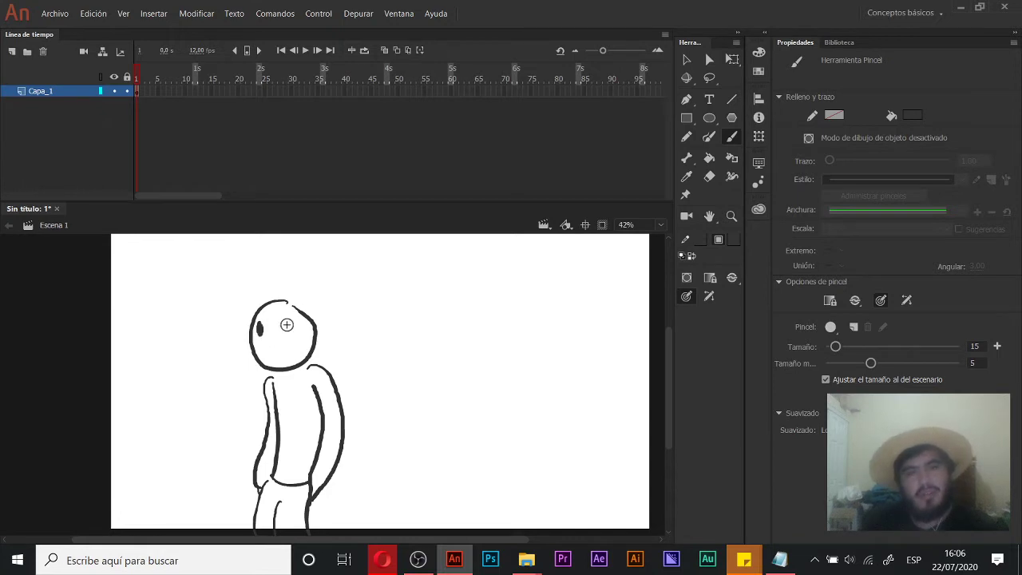
drag(266, 350, 285, 349)
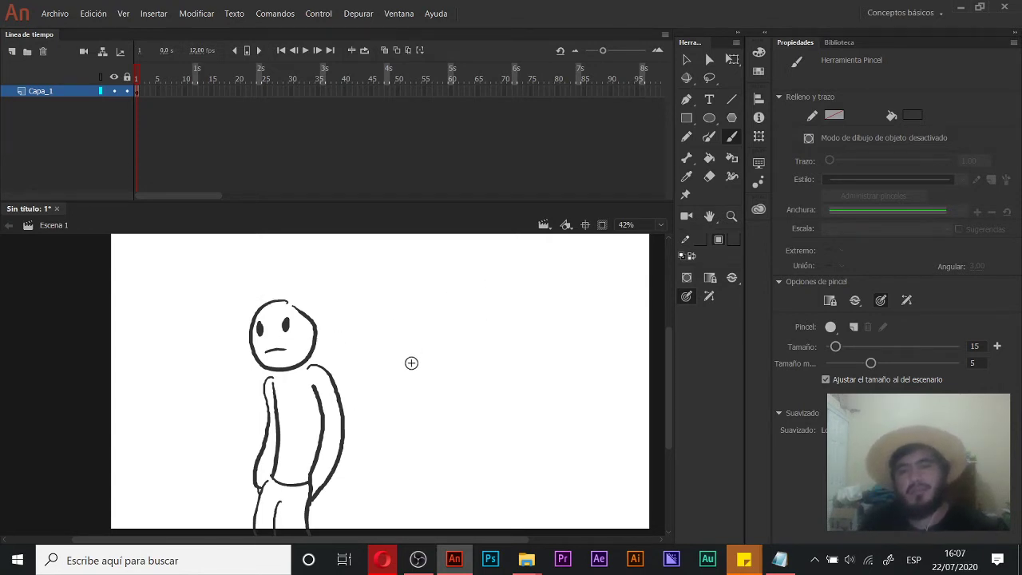
Step: Extend the first drawing's exposure, add blank keyframes after it, and turn on onion skinning
click(136, 91)
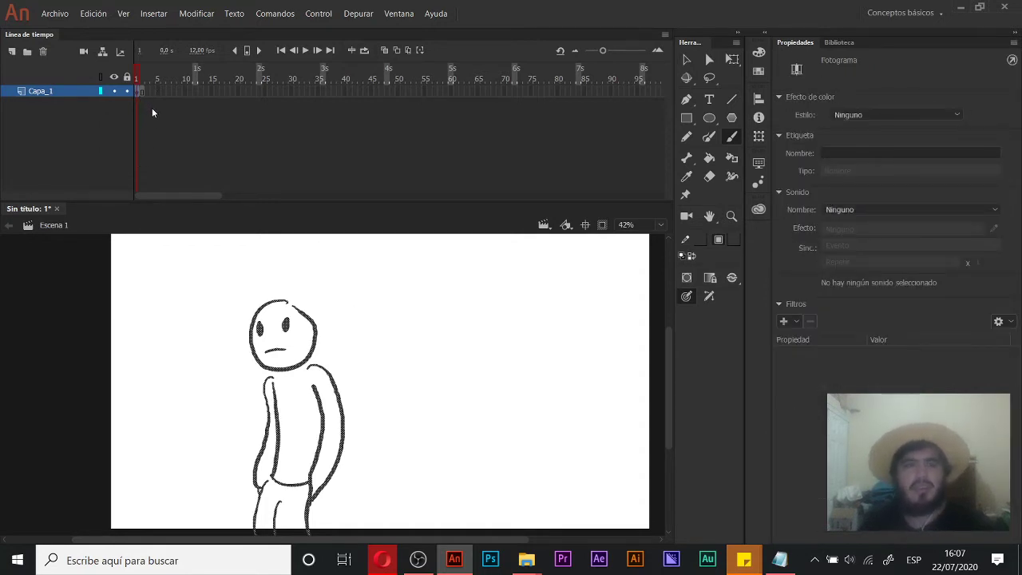
click(150, 91)
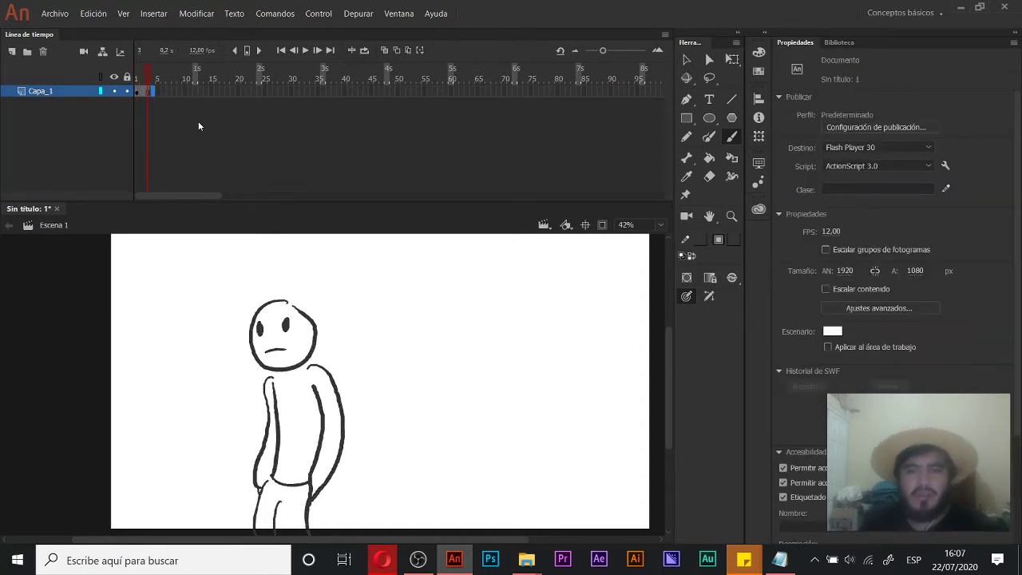
click(155, 92)
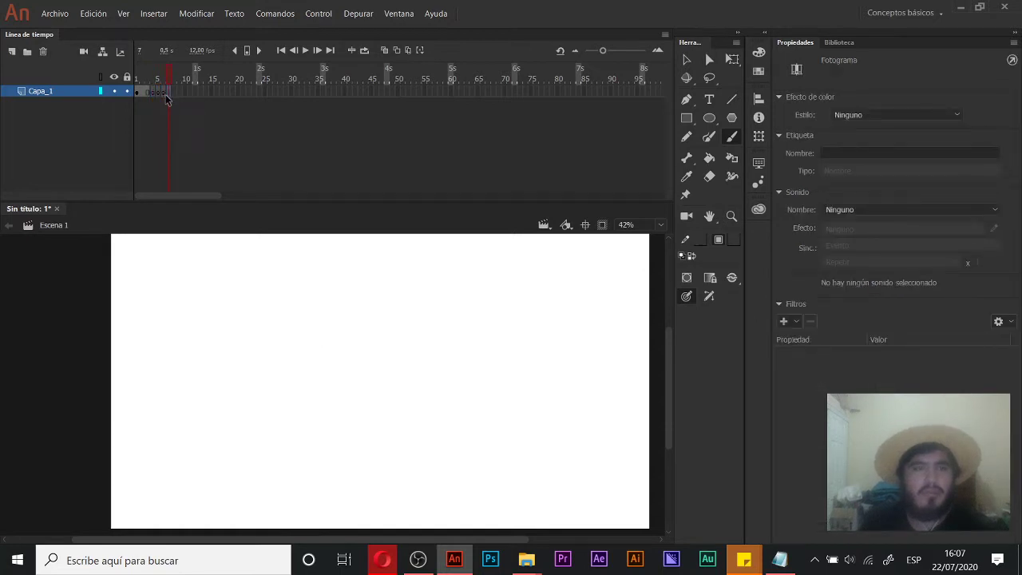
click(386, 50)
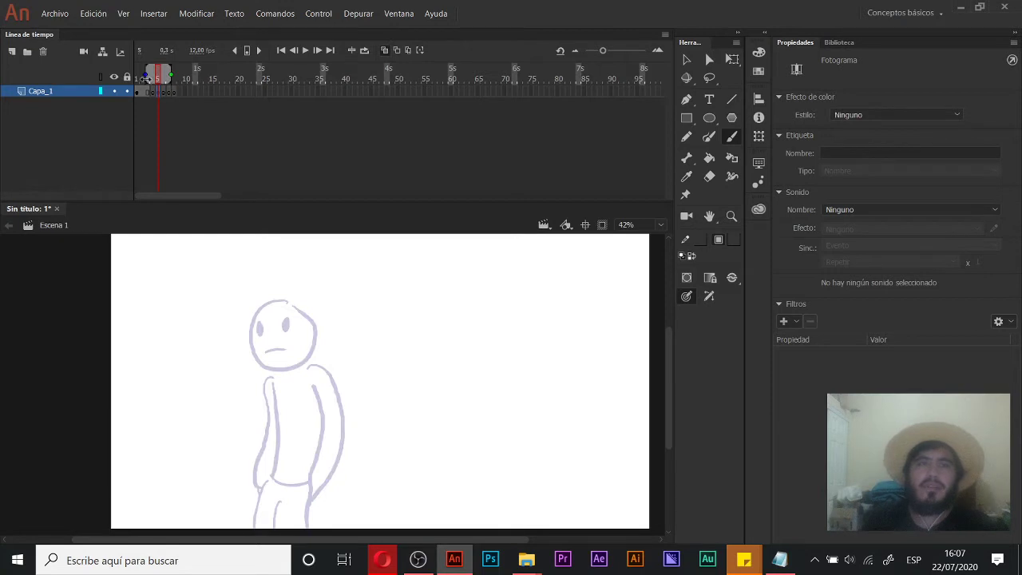
Step: On frame 5, draw the second pose's head, eyes, mouth and torso to the right of the first figure
mouse_move(377, 338)
mouse_down()
mouse_move(429, 318)
mouse_move(472, 351)
mouse_move(444, 313)
mouse_move(416, 323)
mouse_move(459, 383)
mouse_move(470, 325)
mouse_move(444, 313)
mouse_up()
key(ctrl+z)
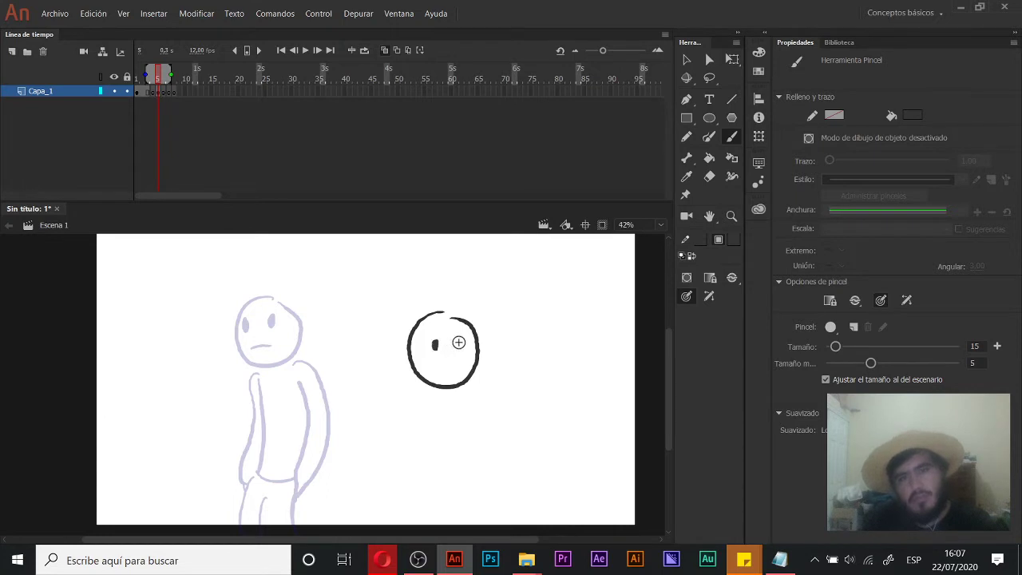
mouse_move(280, 337)
mouse_down()
mouse_move(359, 370)
mouse_move(388, 354)
mouse_up()
key(ctrl+z)
mouse_move(272, 323)
mouse_down()
mouse_move(400, 367)
mouse_move(460, 334)
mouse_move(369, 429)
mouse_move(415, 363)
mouse_move(380, 471)
mouse_up()
key(ctrl+z)
scroll(452, 340, down, 1)
scroll(413, 348, down, 1)
scroll(390, 368, right, 1)
drag(432, 366, 440, 455)
mouse_move(443, 342)
mouse_down()
mouse_move(477, 421)
mouse_move(435, 356)
mouse_up()
Step: Complete the second pose on frame 5 with a waistline, legs and two bent arms
scroll(391, 409, down, 3)
drag(386, 414, 457, 394)
drag(389, 421, 390, 457)
drag(456, 398, 463, 452)
drag(430, 419, 424, 444)
drag(445, 322, 474, 390)
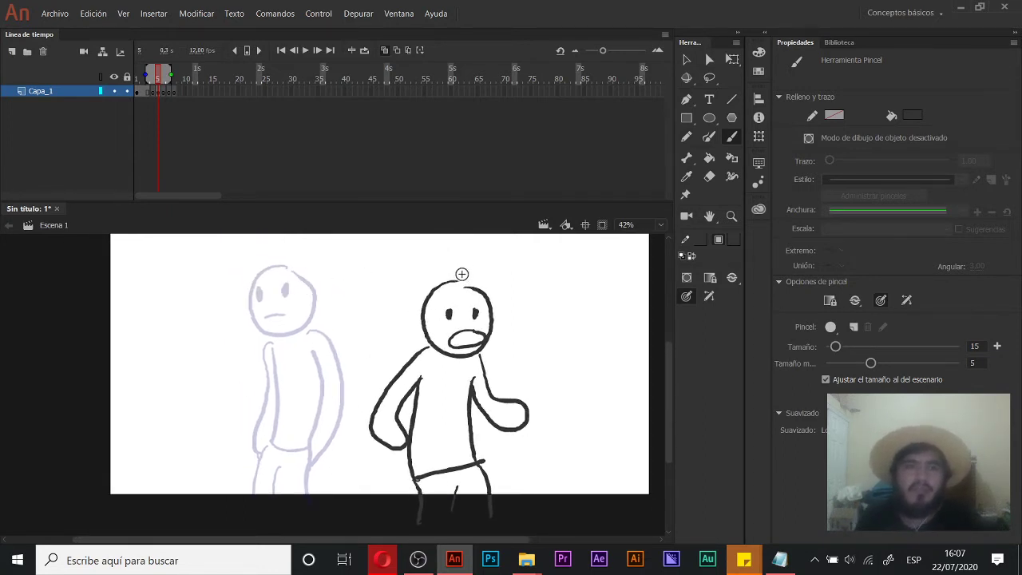
Step: Copy the second pose to frame 7 and replace its eyes with squeezed-shut eyes
drag(164, 97, 178, 97)
click(175, 93)
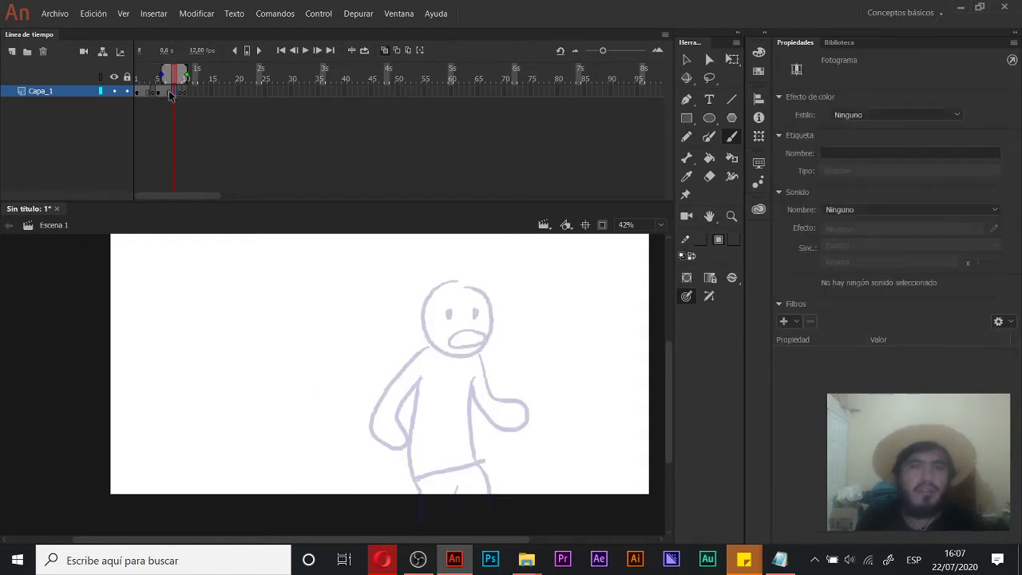
key(v)
drag(440, 303, 471, 313)
key(Delete)
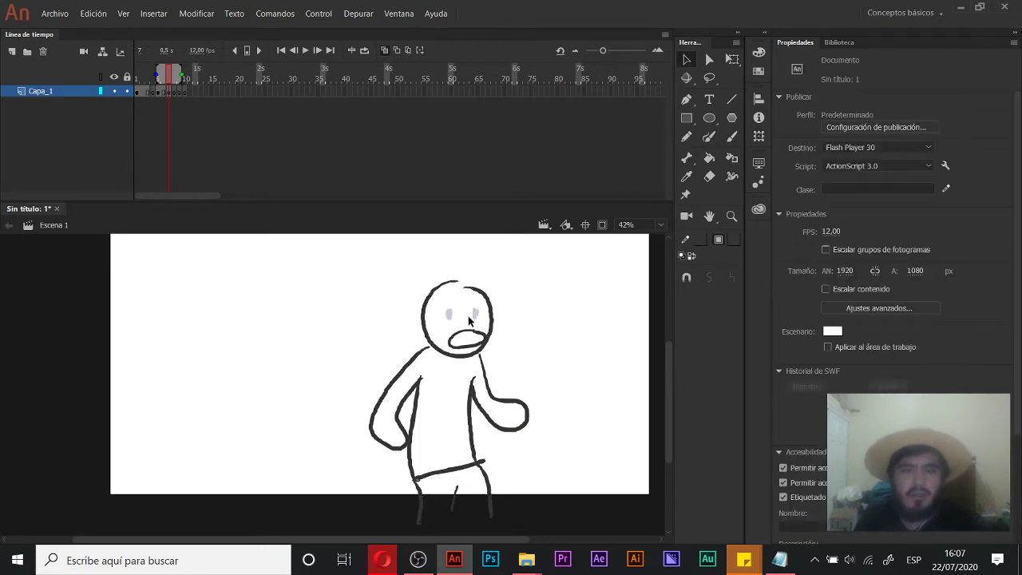
key(b)
drag(444, 311, 446, 320)
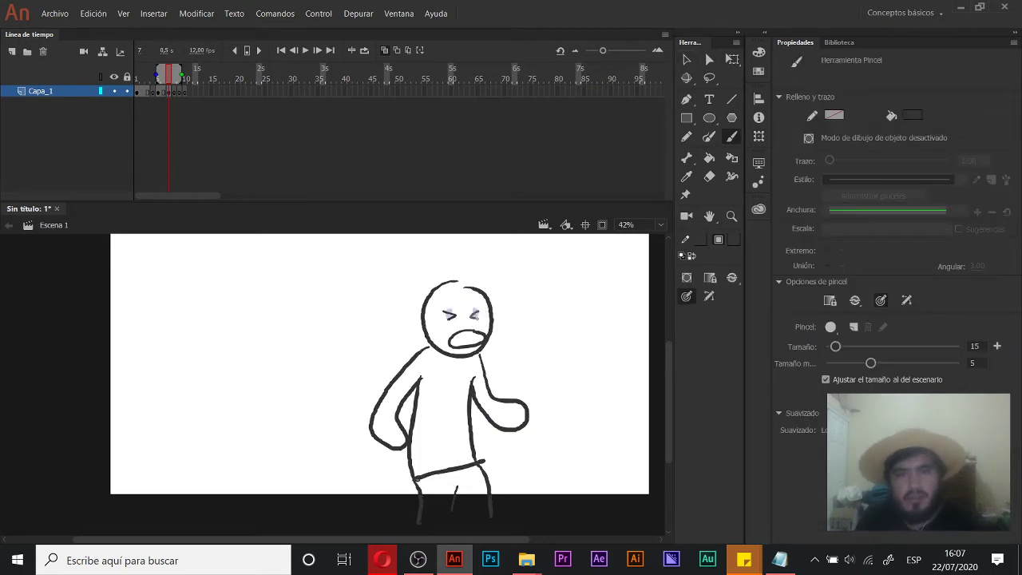
Step: Place a copy of the open-eyed second pose on frame 8
key(v)
click(174, 91)
click(531, 286)
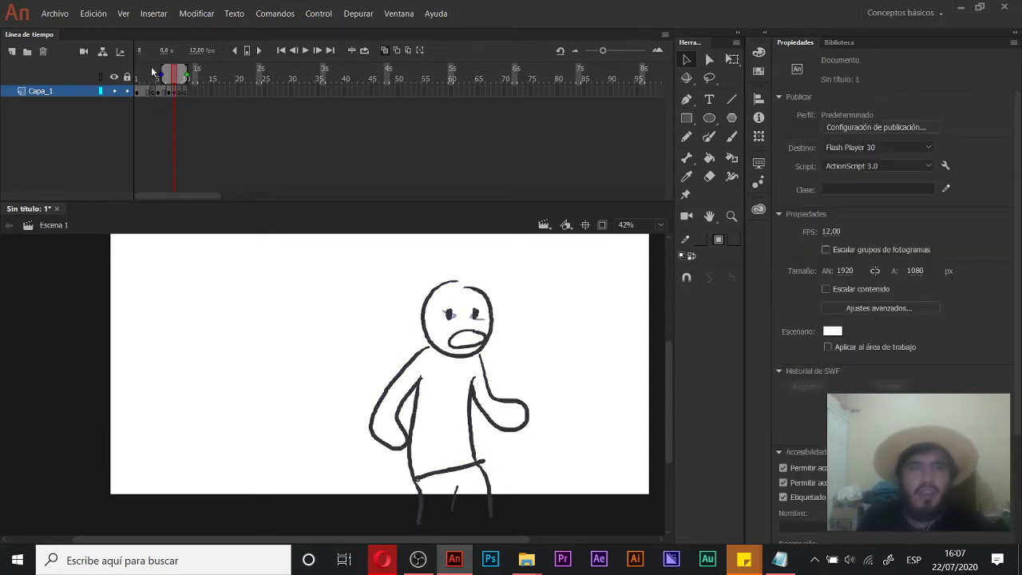
Step: On blank frame 10, draw a large round head to the left of the onion-skinned figure
click(185, 91)
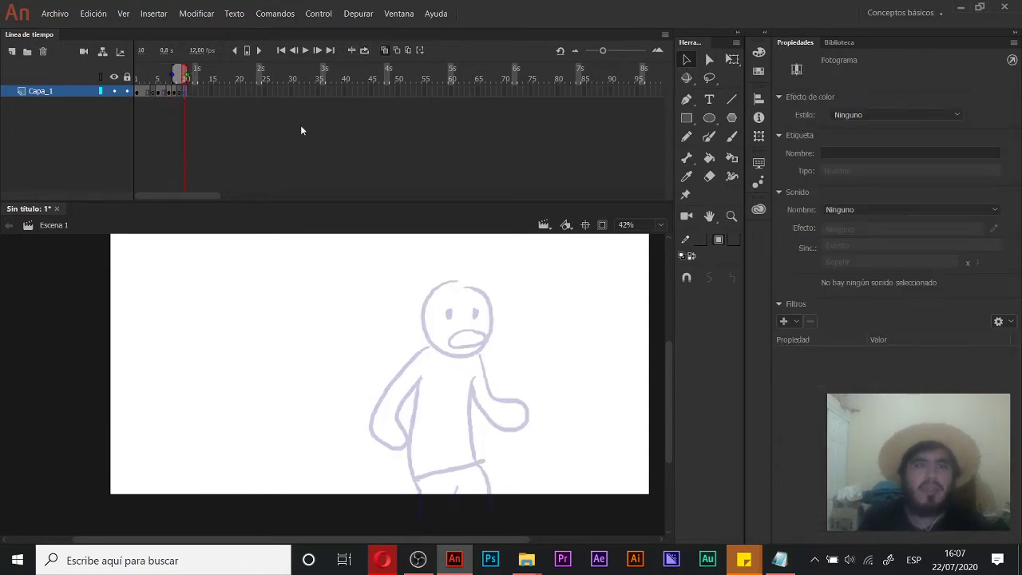
key(b)
key(space)
drag(276, 339, 292, 341)
key(space)
drag(365, 329, 371, 332)
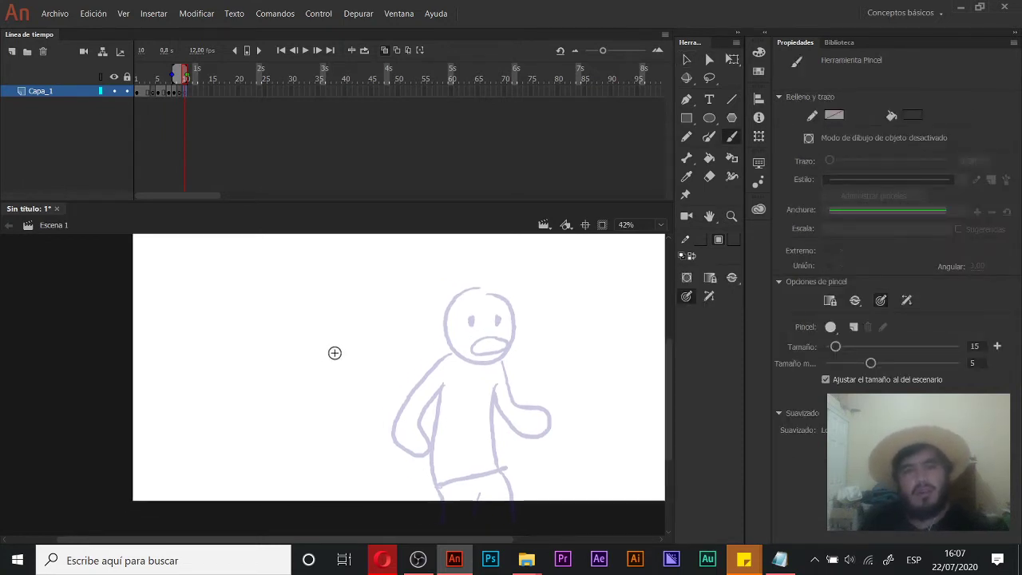
mouse_move(290, 338)
mouse_down()
mouse_move(235, 392)
mouse_move(346, 414)
mouse_move(299, 338)
mouse_move(252, 339)
mouse_move(264, 444)
mouse_move(344, 386)
mouse_move(274, 342)
mouse_up()
key(ctrl+z)
scroll(262, 369, down, 3)
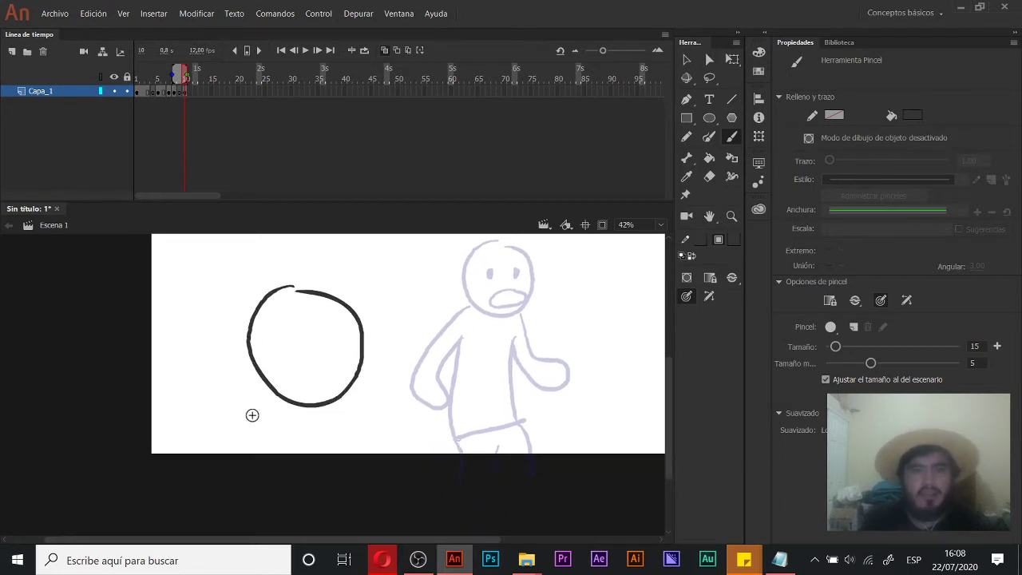
Step: Draw the two sides of the torso below the large head on frame 10
mouse_move(245, 462)
mouse_down()
mouse_move(269, 385)
mouse_move(280, 404)
mouse_move(264, 464)
mouse_up()
key(ctrl+z)
key(ctrl+z)
drag(274, 416, 260, 484)
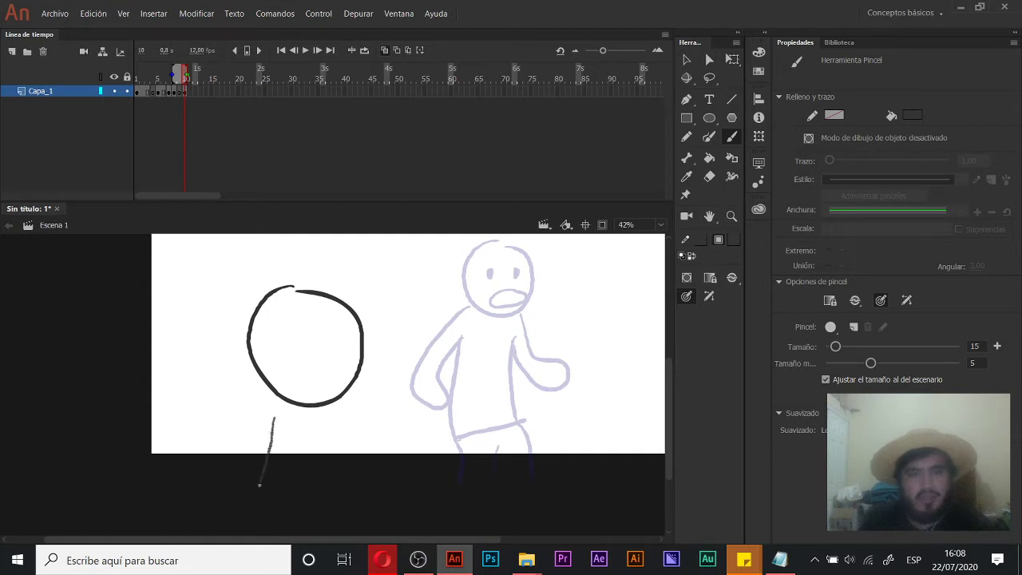
drag(361, 418, 367, 495)
mouse_move(268, 388)
mouse_down()
mouse_move(236, 411)
mouse_move(234, 456)
mouse_move(258, 345)
mouse_move(242, 466)
mouse_up()
key(ctrl+z)
key(ctrl+z)
key(ctrl+z)
Step: Erase the lower left part of the large head's outline and draw a raised arm in front of it
key(r)
key(e)
mouse_move(248, 348)
mouse_down()
mouse_move(250, 352)
mouse_move(254, 403)
mouse_up()
key(b)
drag(265, 357, 242, 467)
drag(240, 343, 205, 487)
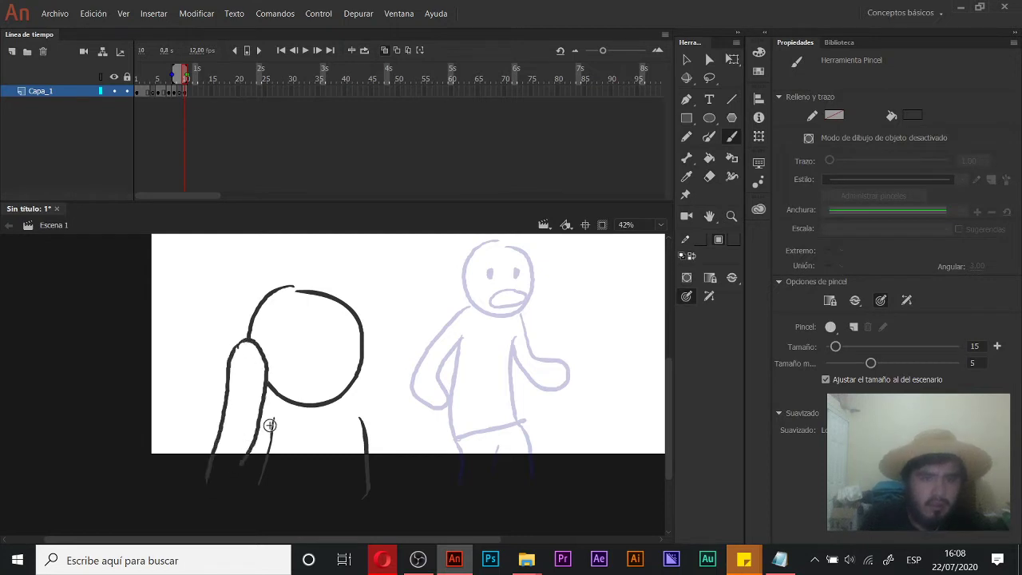
Step: Draw a shoulder line beside the left arm and a second raised arm at the head's right side on frame 10, erasing the overlapped outlines
drag(267, 407, 263, 416)
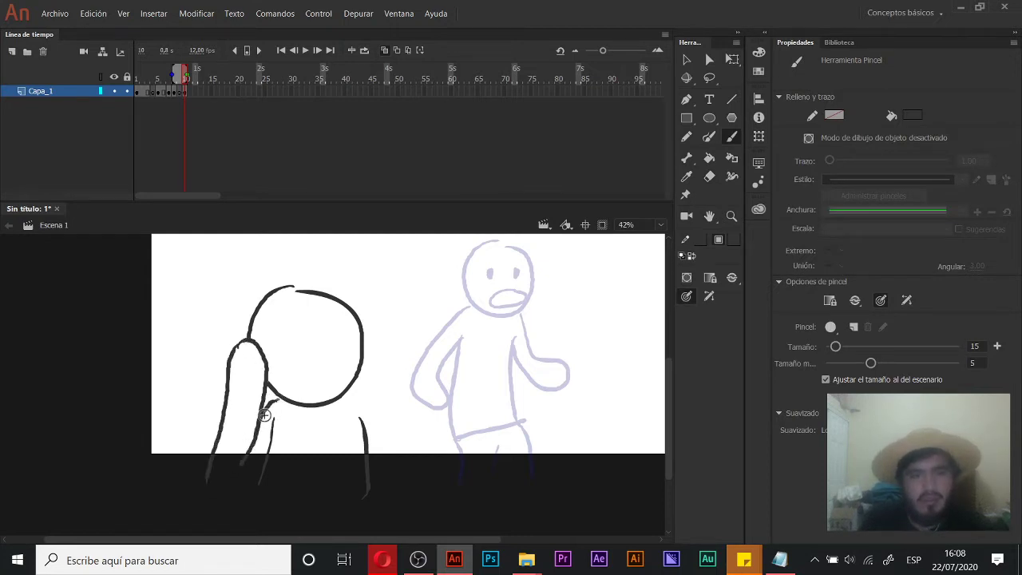
key(space)
drag(375, 377, 352, 399)
mouse_move(366, 452)
mouse_down()
mouse_move(343, 361)
mouse_move(329, 439)
mouse_move(349, 478)
mouse_up()
key(e)
mouse_move(339, 367)
mouse_down()
mouse_move(334, 403)
mouse_move(339, 371)
mouse_up()
key(b)
drag(358, 426, 371, 487)
key(e)
drag(336, 438, 347, 487)
key(b)
key(ctrl+z)
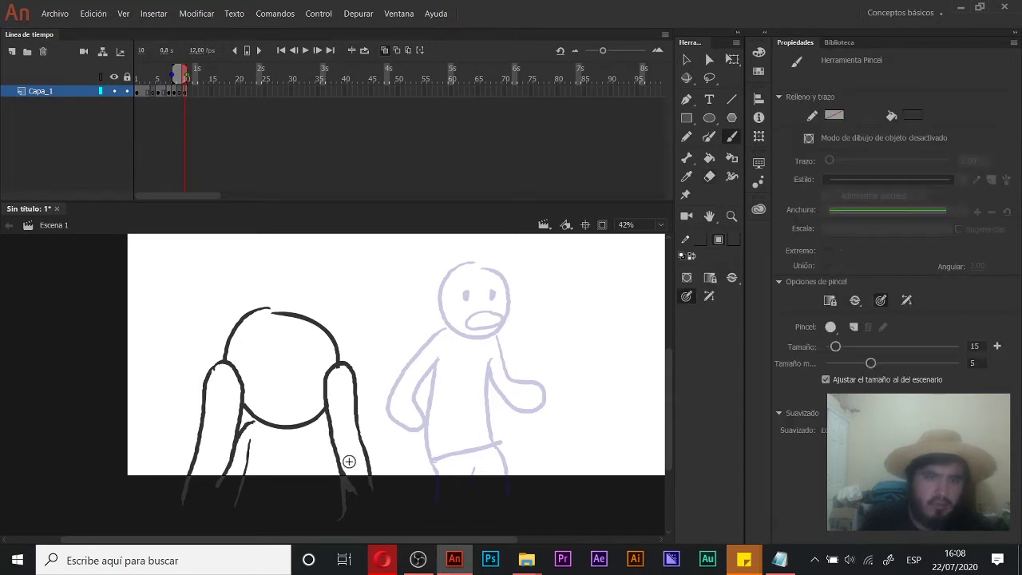
Step: Draw two oval eyes and a wide open, screaming mouth on the large head
drag(314, 406, 336, 403)
mouse_move(267, 337)
mouse_down()
mouse_move(263, 361)
mouse_move(271, 331)
mouse_up()
drag(324, 351, 309, 327)
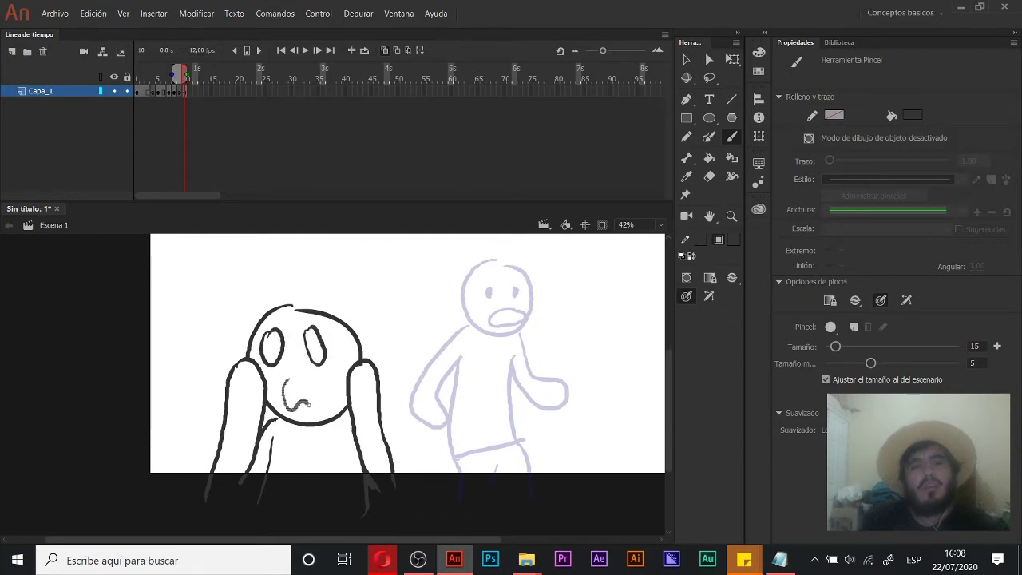
key(ctrl+z)
mouse_move(291, 406)
mouse_down()
mouse_move(296, 368)
mouse_move(284, 397)
mouse_up()
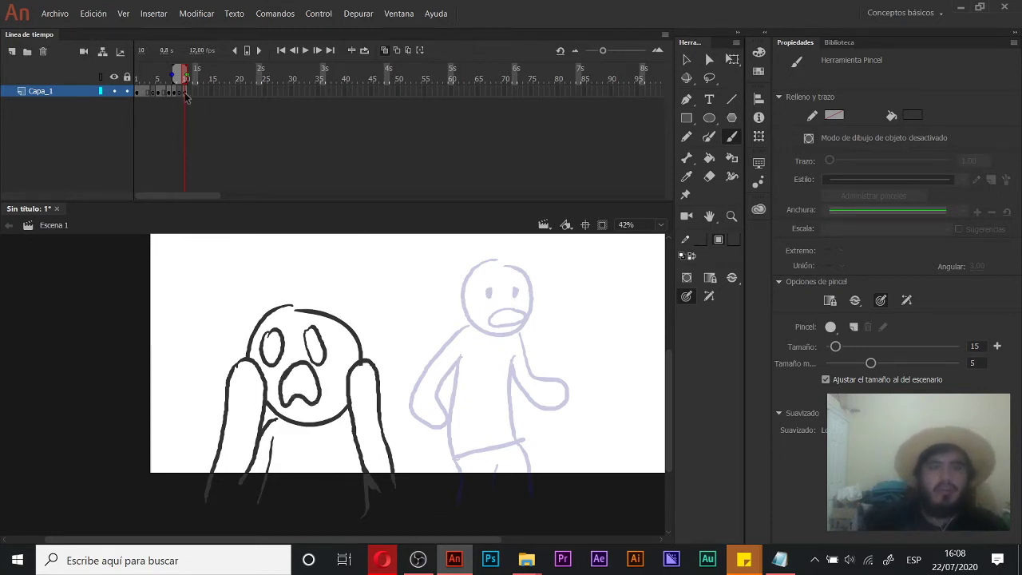
Step: Extend the frame 10 pose to frame 12 and play back the animation
key(period)
key(period)
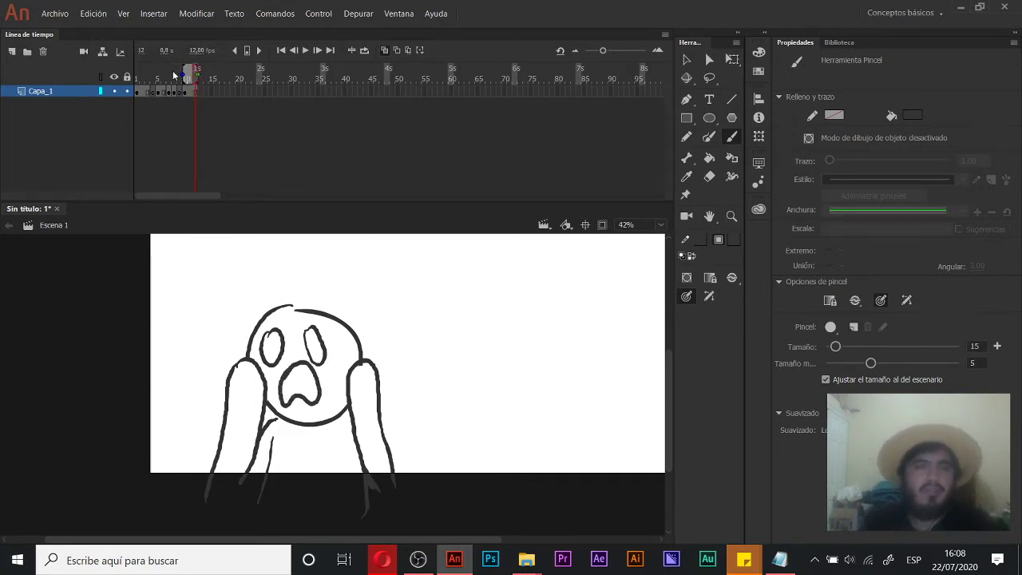
key(Return)
Step: On blank frame 4, draw a stretched smear head spanning both onion-skinned heads, with a jagged trailing edge on the first head
drag(178, 73, 154, 75)
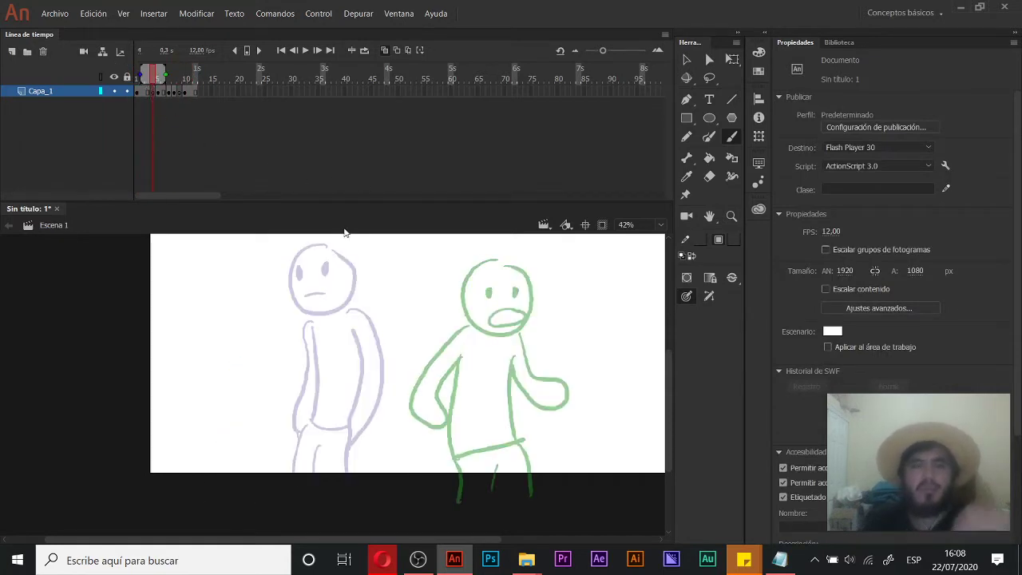
key(alt+space)
key(Escape)
drag(367, 300, 373, 300)
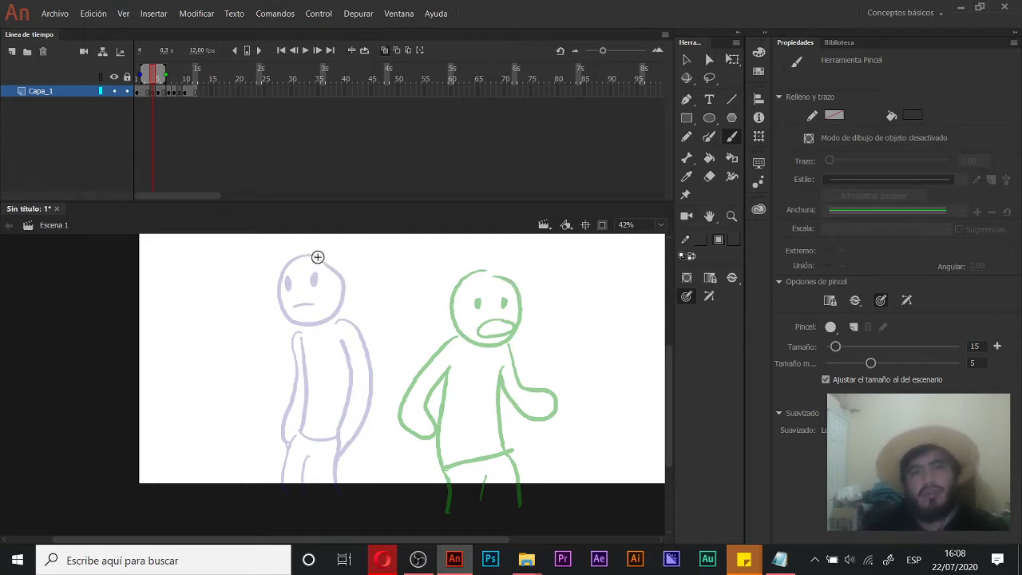
drag(313, 257, 404, 278)
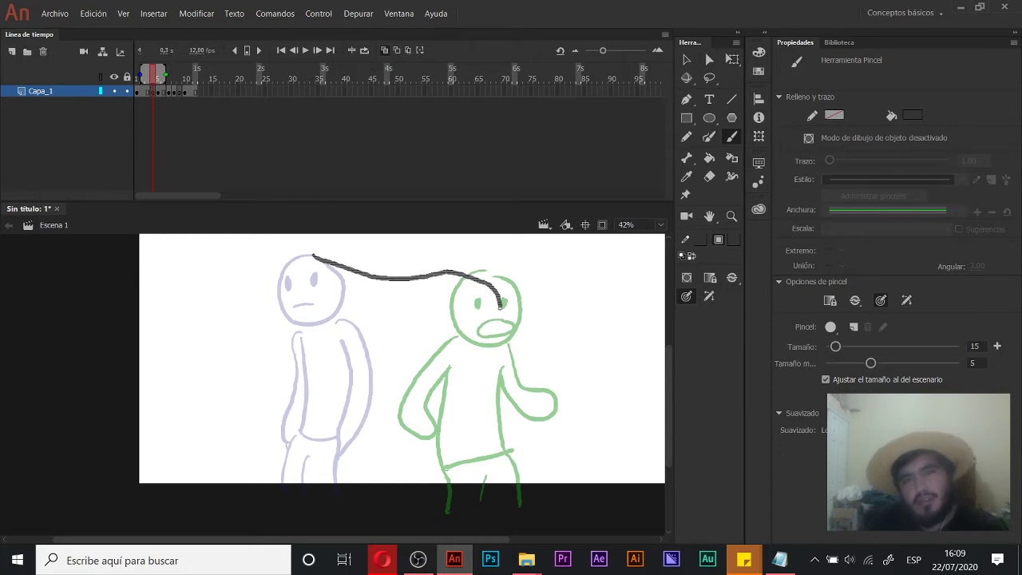
mouse_move(467, 341)
mouse_down()
mouse_move(379, 342)
mouse_move(325, 336)
mouse_move(303, 317)
mouse_up()
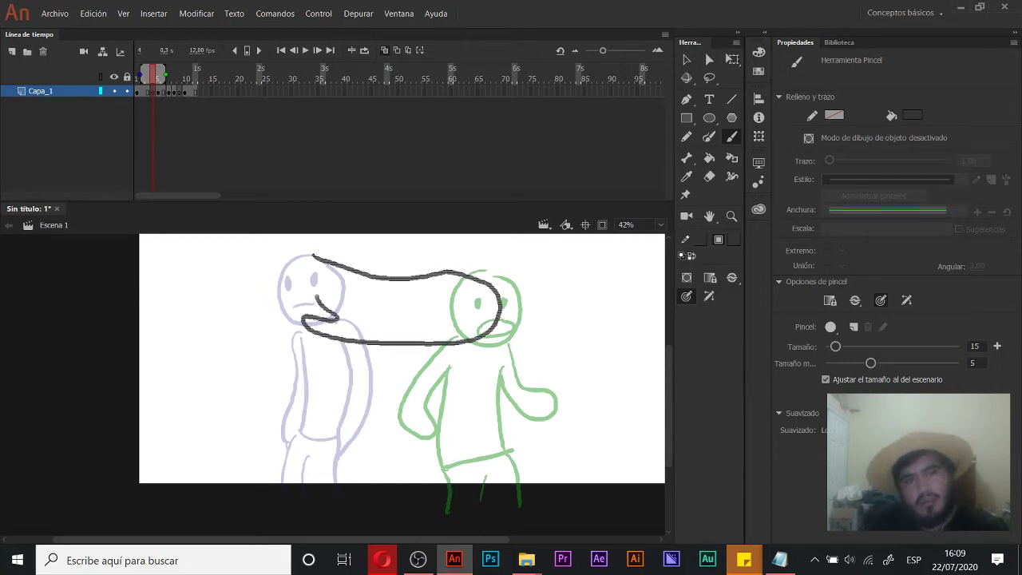
drag(309, 264, 312, 256)
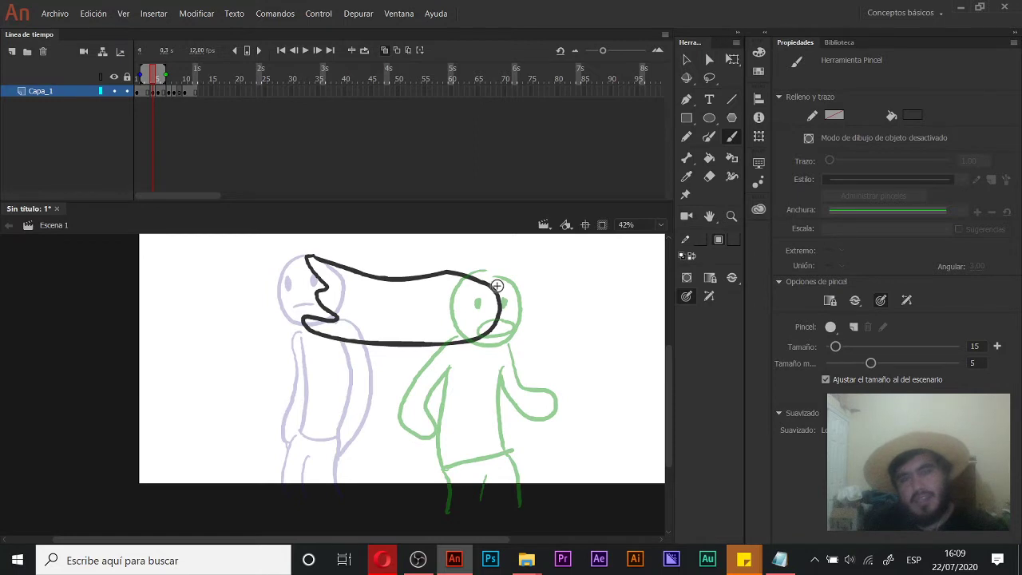
Step: Thin the smear head's lower outline with the eraser and add a long curved mouth line and two stretched eyes
key(e)
mouse_move(319, 336)
mouse_down()
mouse_move(449, 345)
mouse_move(412, 349)
mouse_move(487, 334)
mouse_up()
key(b)
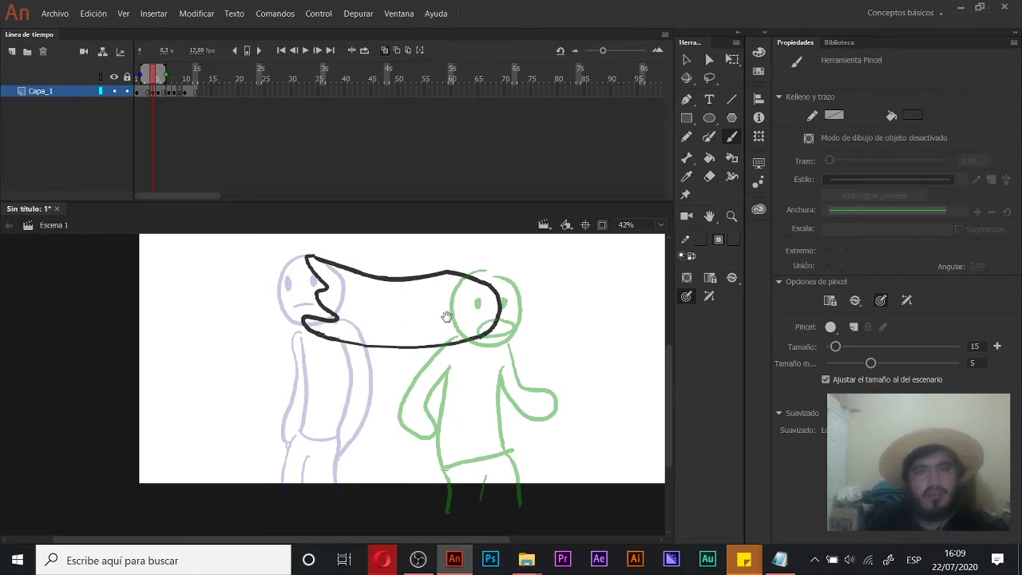
drag(447, 316, 435, 318)
mouse_move(343, 330)
mouse_down()
mouse_move(397, 334)
mouse_move(479, 317)
mouse_up()
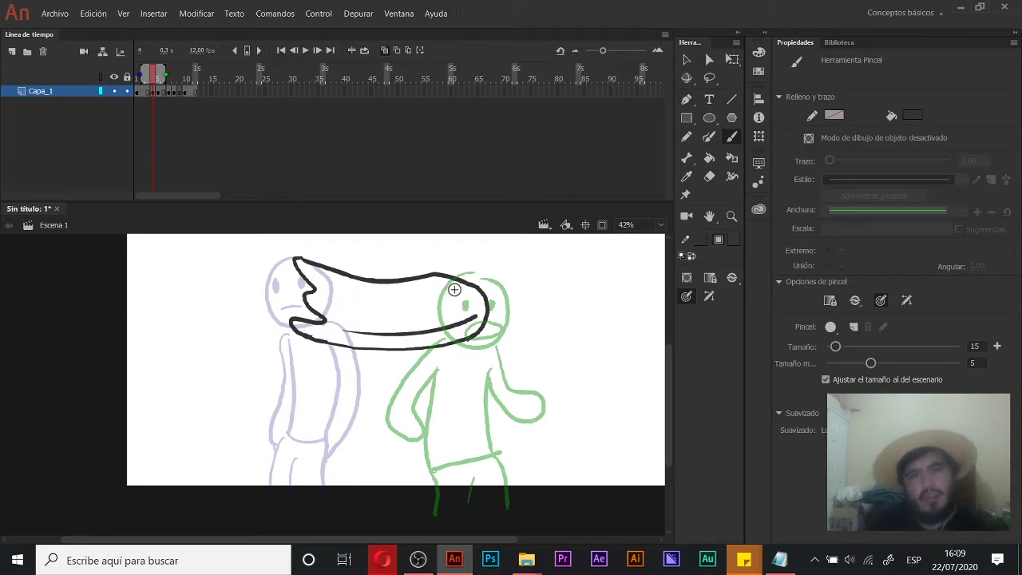
drag(407, 300, 405, 301)
drag(338, 298, 336, 299)
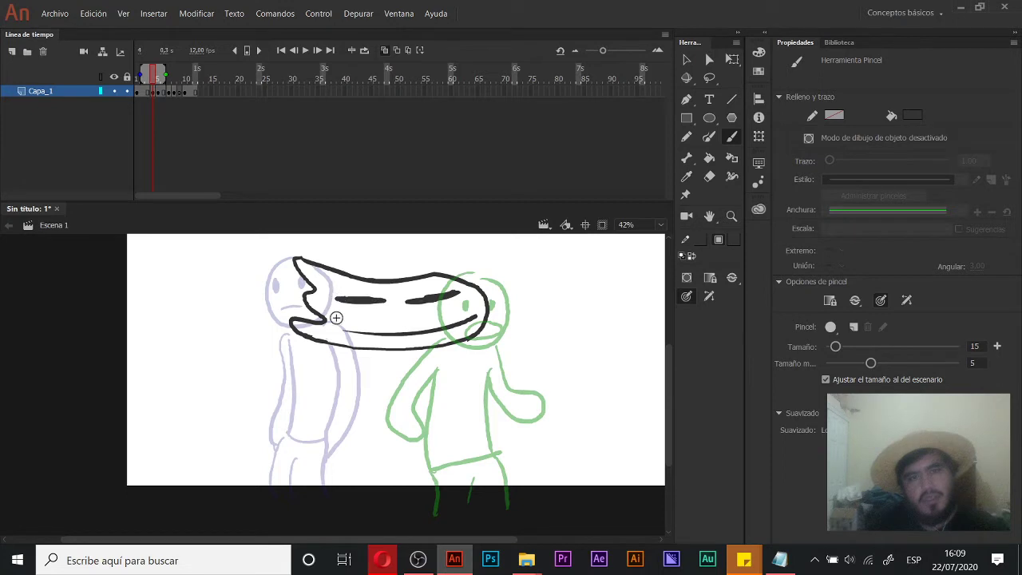
Step: Draw the stretched torso below the smear head, from the second figure's arm to a wavy trailing edge along the first figure
scroll(383, 319, down, 1)
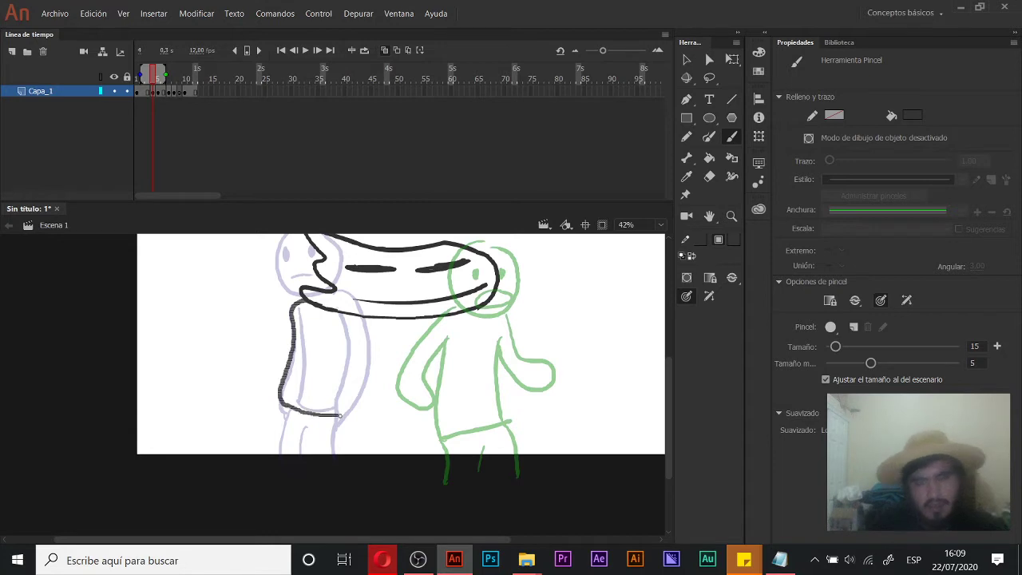
drag(413, 386, 413, 386)
key(ctrl+z)
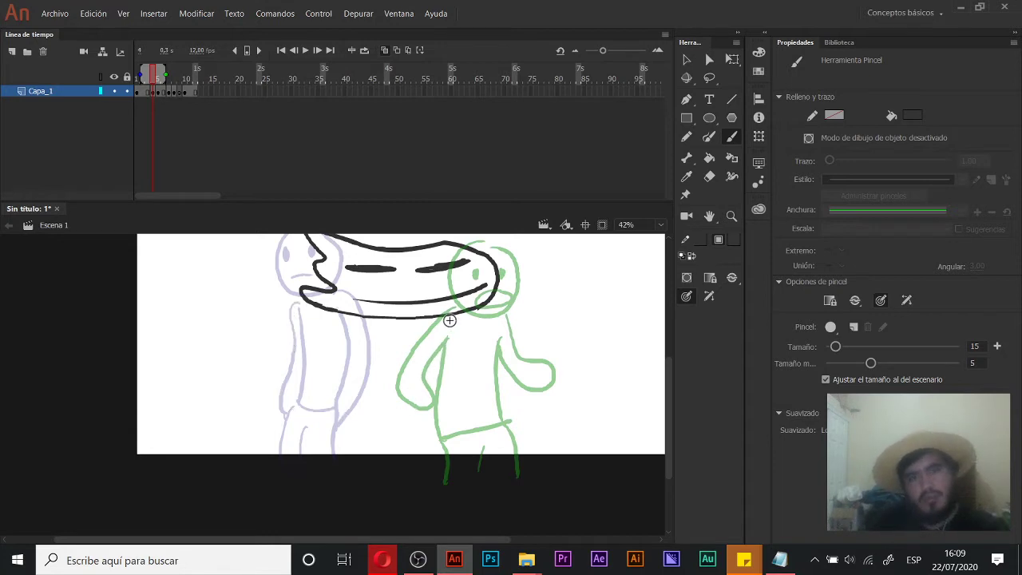
drag(445, 323, 423, 350)
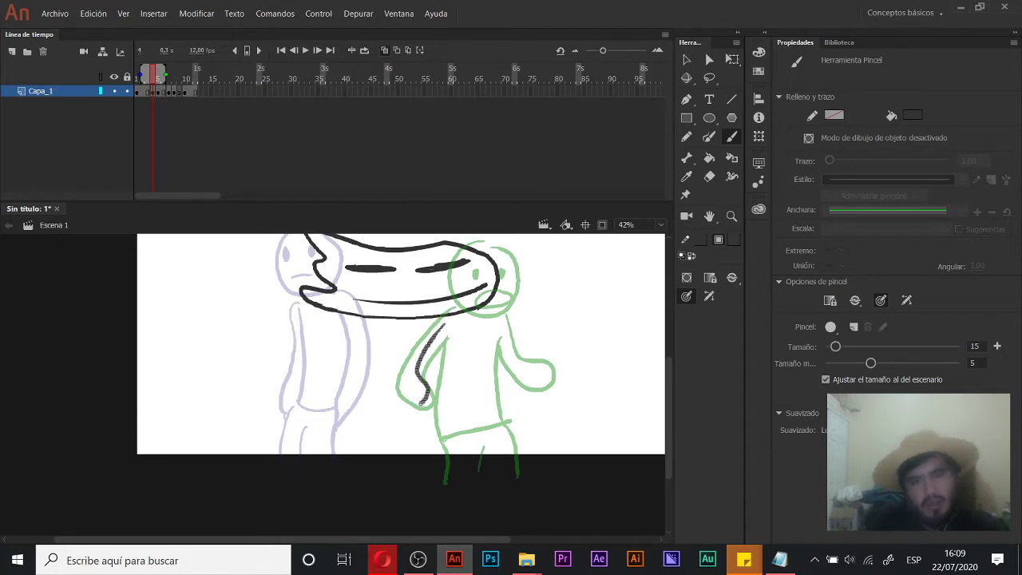
drag(423, 399, 318, 412)
drag(295, 312, 298, 308)
drag(420, 328, 375, 331)
drag(383, 368, 442, 353)
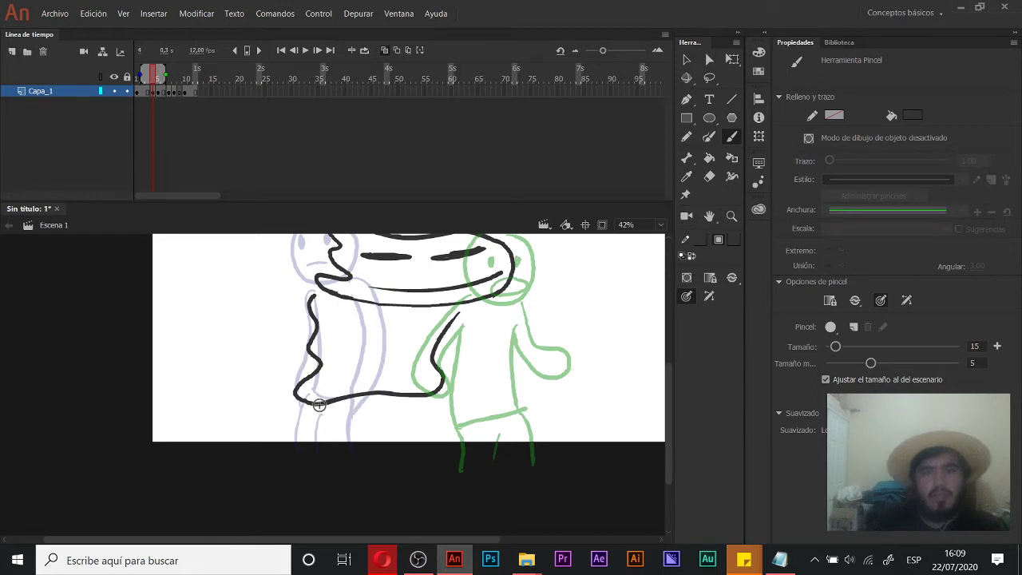
Step: Draw the leg lines below the smeared torso and extend its hem to the rightmost leg
drag(315, 404, 311, 452)
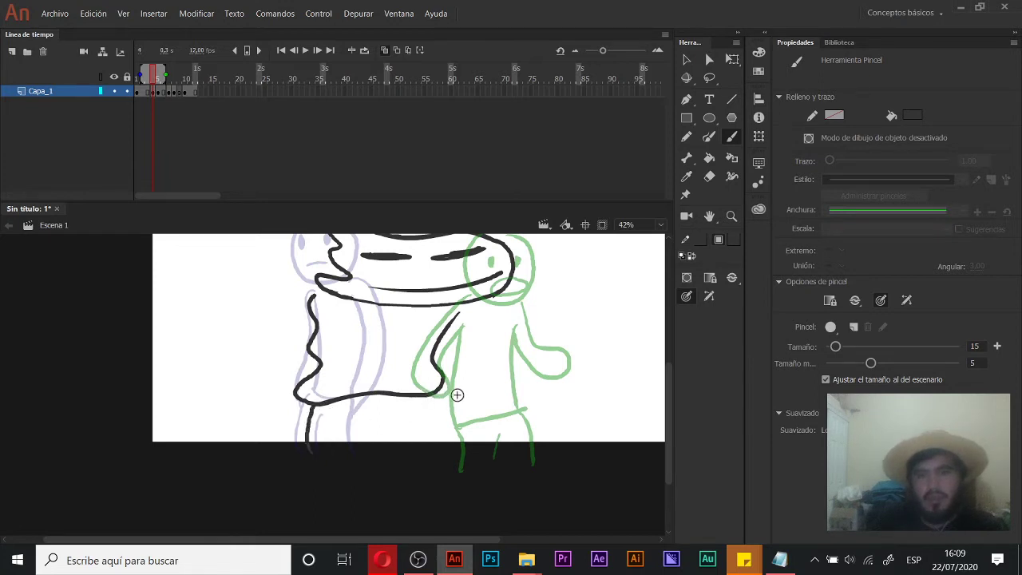
drag(515, 425, 517, 467)
drag(413, 410, 391, 482)
drag(485, 365, 463, 417)
drag(496, 386, 512, 405)
key(ctrl+z)
drag(487, 443, 487, 440)
key(ctrl+z)
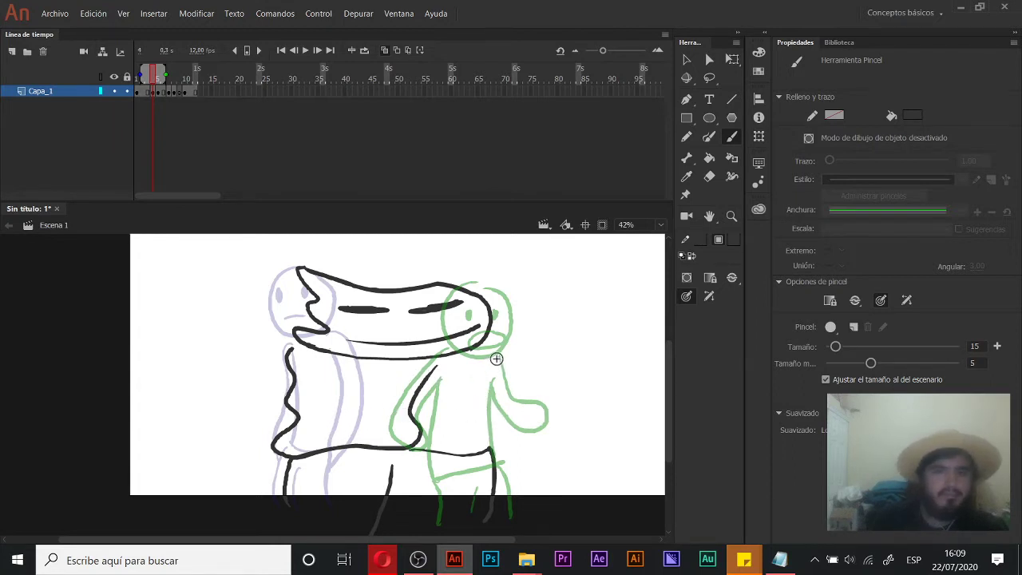
Step: Draw the outer arm curve from the smear head's lower right edge down to the torso's hem
drag(489, 446, 411, 445)
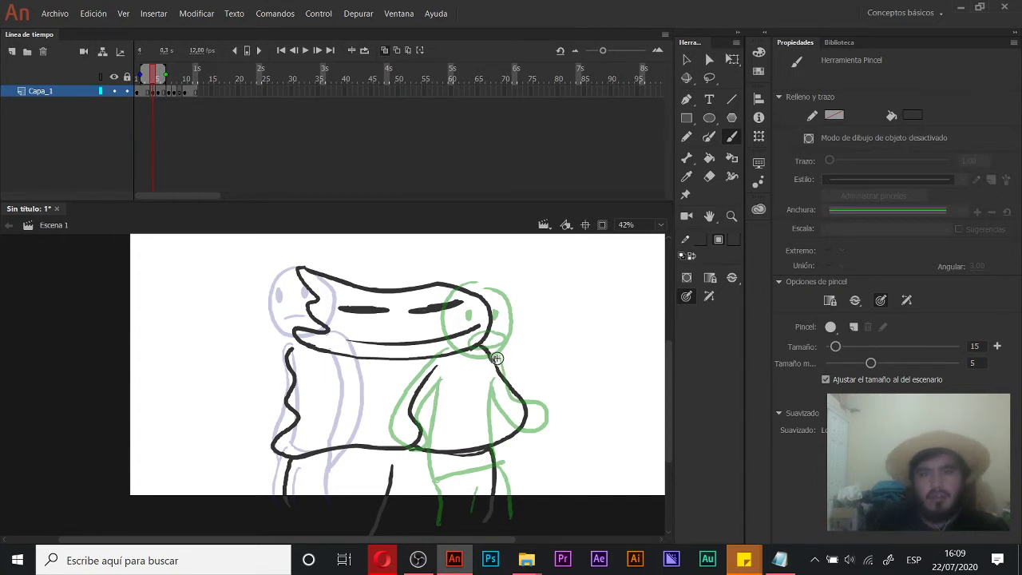
key(space)
drag(459, 364, 456, 352)
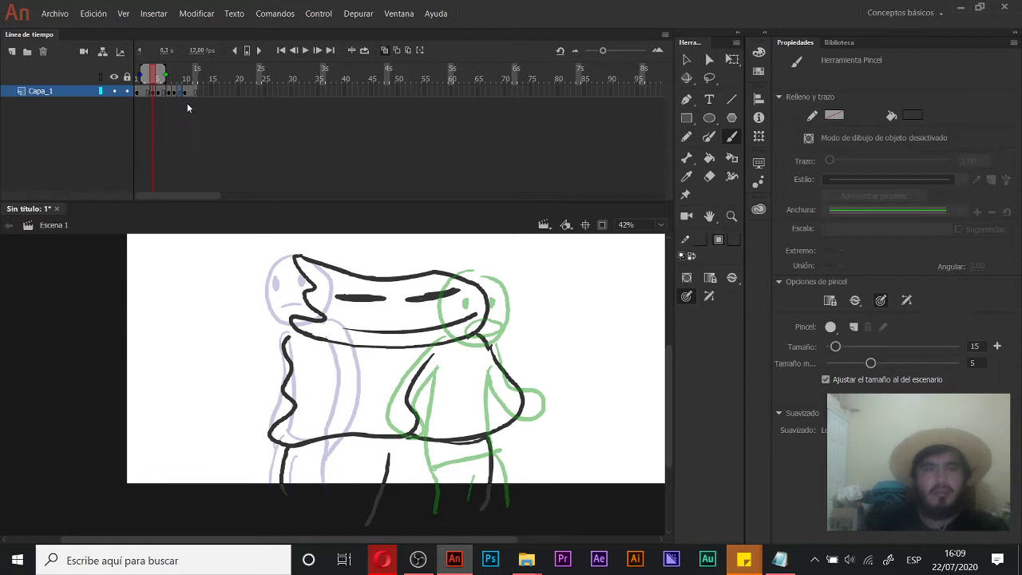
Step: On blank frame 9, draw a stretched smear head from the small head to the large one, with a jagged edge at the small head
key(Return)
drag(382, 330, 417, 322)
mouse_move(488, 266)
mouse_down()
mouse_move(444, 311)
mouse_move(310, 323)
mouse_move(286, 401)
mouse_move(410, 416)
mouse_move(505, 351)
mouse_up()
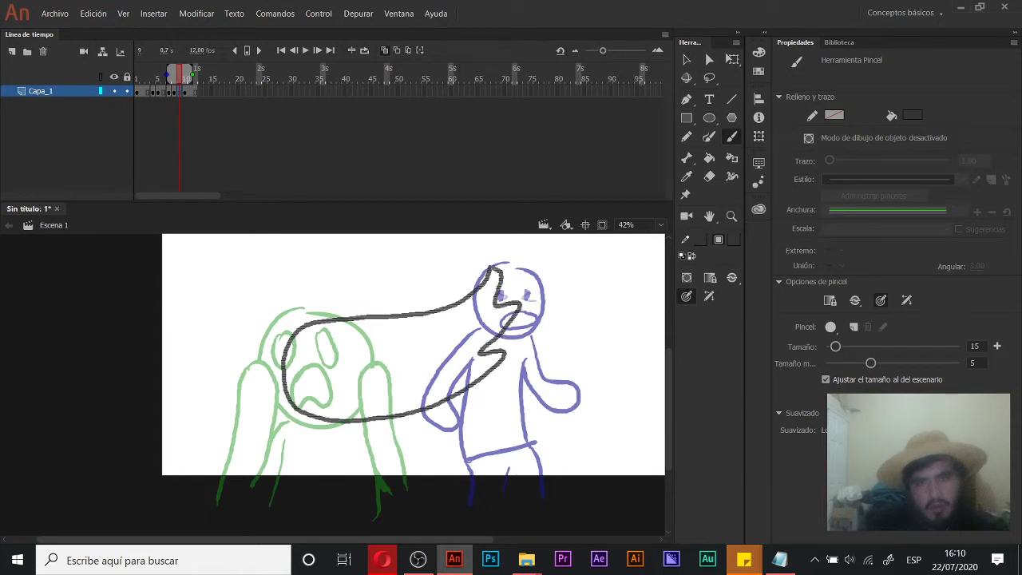
drag(495, 279, 489, 266)
mouse_move(474, 310)
mouse_down()
mouse_move(395, 369)
mouse_move(375, 370)
mouse_up()
drag(462, 355, 380, 390)
key(ctrl+z)
key(ctrl+z)
drag(517, 319, 493, 339)
mouse_move(493, 301)
mouse_down()
mouse_move(523, 266)
mouse_move(517, 369)
mouse_up()
drag(562, 337, 522, 386)
key(ctrl+z)
key(ctrl+z)
key(ctrl+z)
key(ctrl+z)
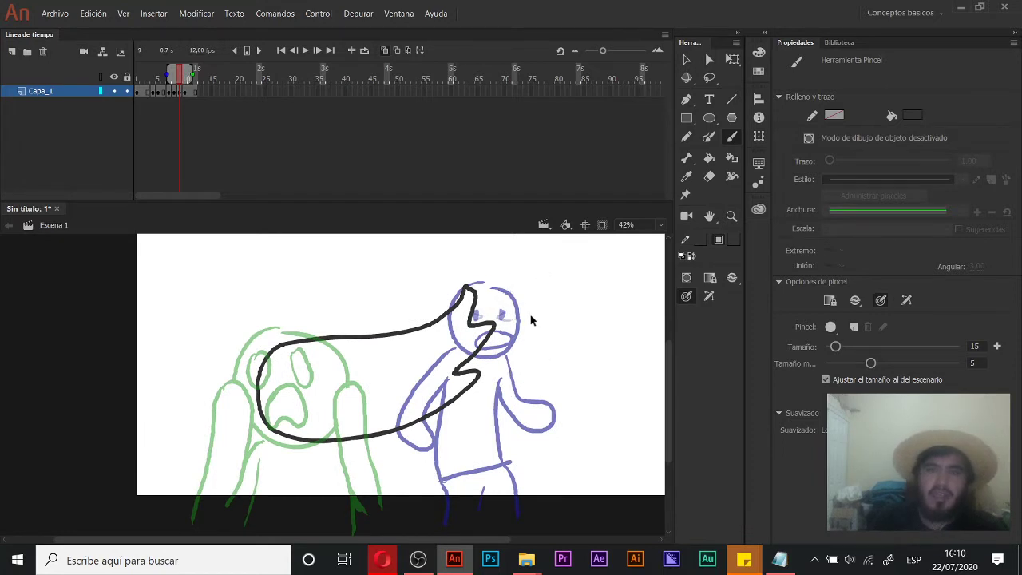
Step: Draw two elongated eyes, one with a jagged end, and a long stretched mouth inside the frame 9 smear head
mouse_move(311, 369)
mouse_down()
mouse_move(346, 376)
mouse_move(400, 366)
mouse_move(383, 354)
mouse_move(390, 347)
mouse_move(340, 349)
mouse_move(309, 367)
mouse_up()
mouse_move(411, 344)
mouse_down()
mouse_move(477, 320)
mouse_move(411, 344)
mouse_up()
drag(367, 384, 373, 375)
mouse_move(469, 353)
mouse_down()
mouse_move(324, 394)
mouse_move(337, 409)
mouse_move(382, 412)
mouse_move(450, 393)
mouse_move(463, 360)
mouse_up()
drag(359, 383, 390, 355)
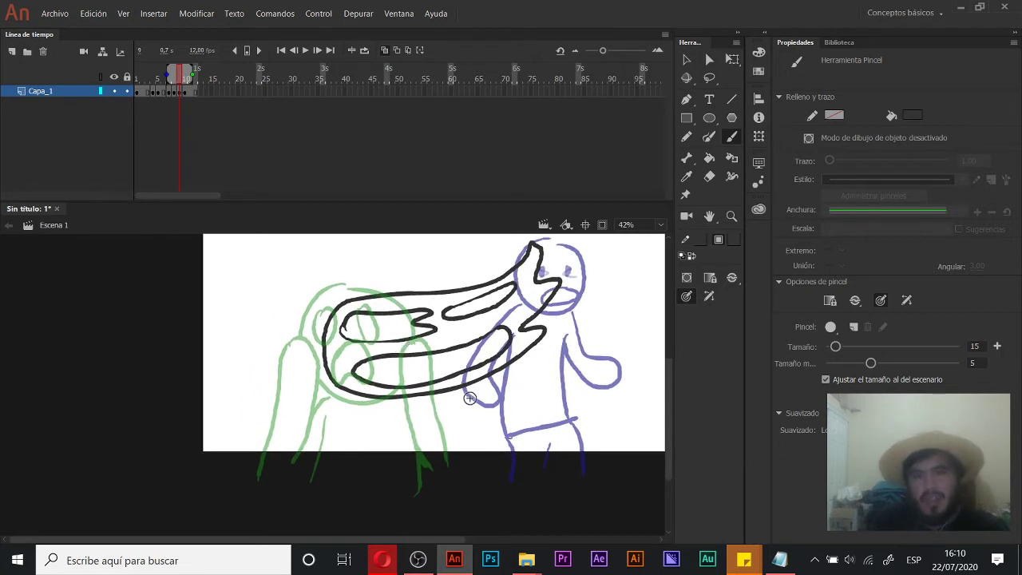
Step: Draw a stretched arm shape sweeping from the small figure's neck around and below the smear head
drag(551, 373, 544, 361)
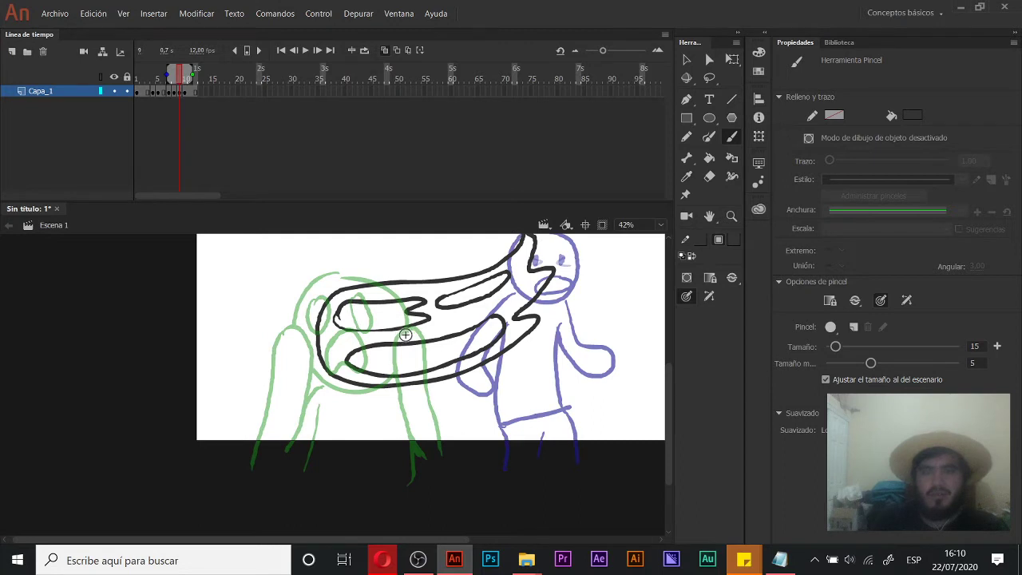
mouse_move(562, 301)
mouse_down()
mouse_move(599, 352)
mouse_move(553, 405)
mouse_move(432, 411)
mouse_up()
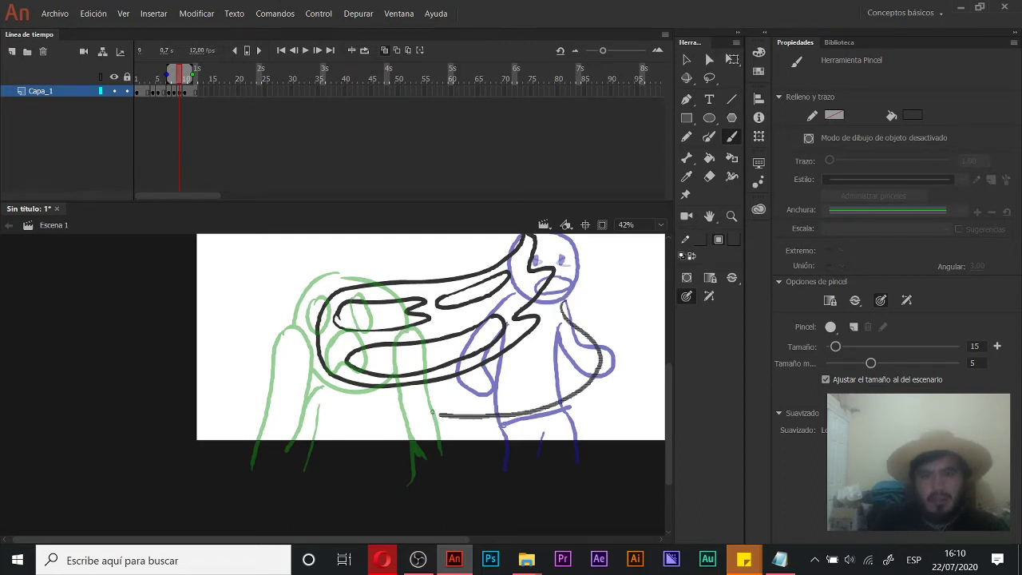
drag(475, 383, 542, 334)
drag(385, 353, 391, 343)
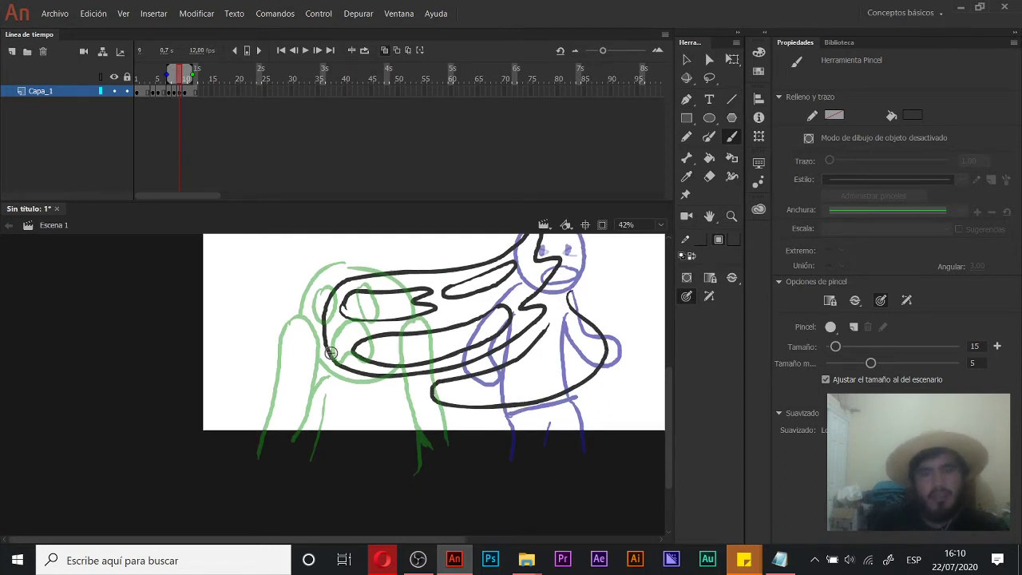
Step: Draw a large sweeping arm curve from the large figure's left arm beneath the smear, and add the trailing lower body lines
mouse_move(318, 334)
mouse_down()
mouse_move(279, 367)
mouse_move(306, 432)
mouse_move(382, 457)
mouse_move(530, 436)
mouse_up()
mouse_move(320, 339)
mouse_down()
mouse_move(345, 374)
mouse_move(410, 378)
mouse_move(471, 359)
mouse_up()
key(ctrl+z)
mouse_move(315, 337)
mouse_down()
mouse_move(382, 389)
mouse_move(439, 380)
mouse_up()
drag(514, 349, 463, 349)
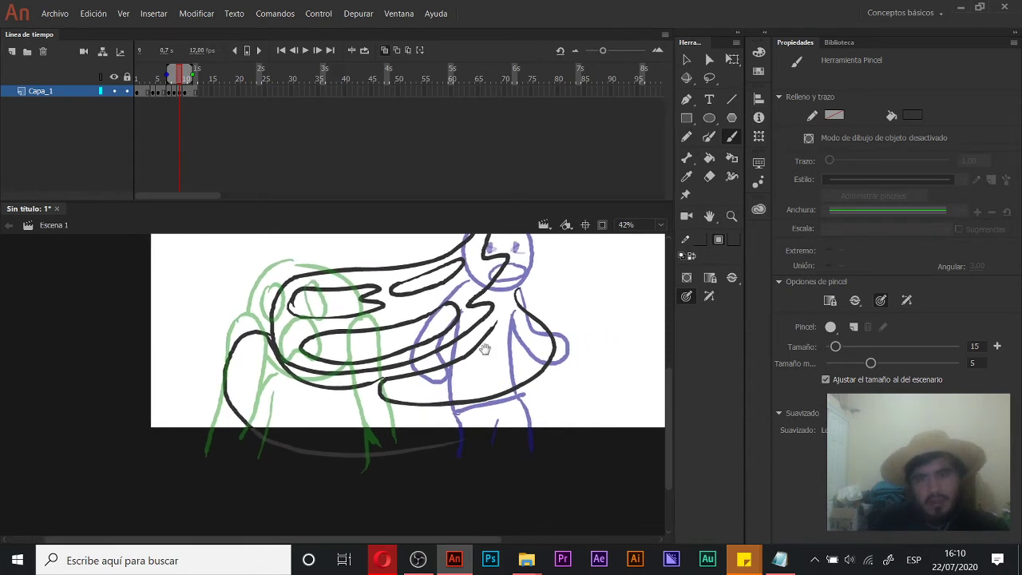
drag(534, 377, 532, 477)
mouse_move(524, 397)
mouse_down()
mouse_move(462, 450)
mouse_move(364, 477)
mouse_up()
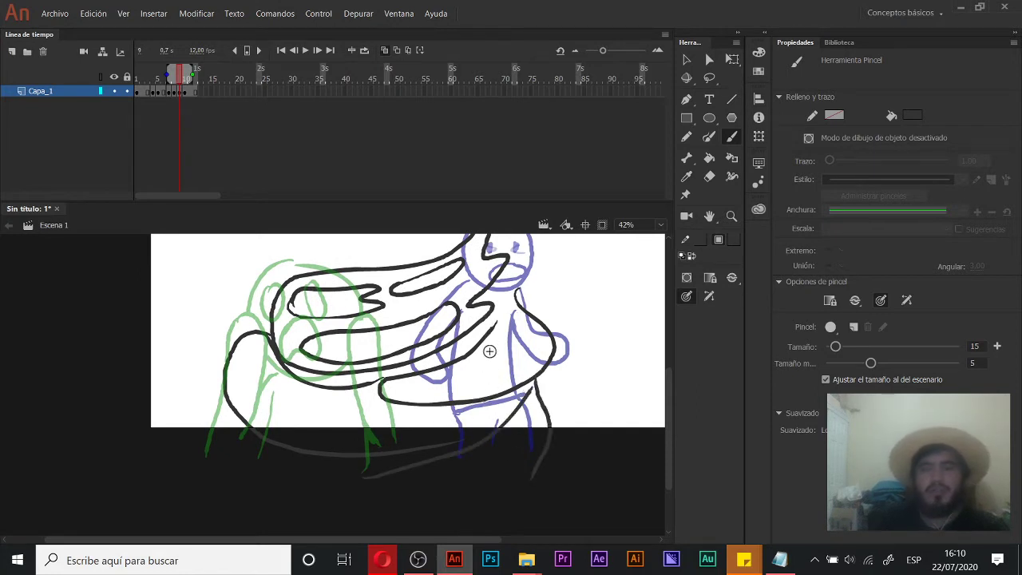
Step: Review the first pose and the frame 4 smear, set loop playback across frames 1 to 12, and play the animation
scroll(489, 349, up, 2)
scroll(485, 332, right, 1)
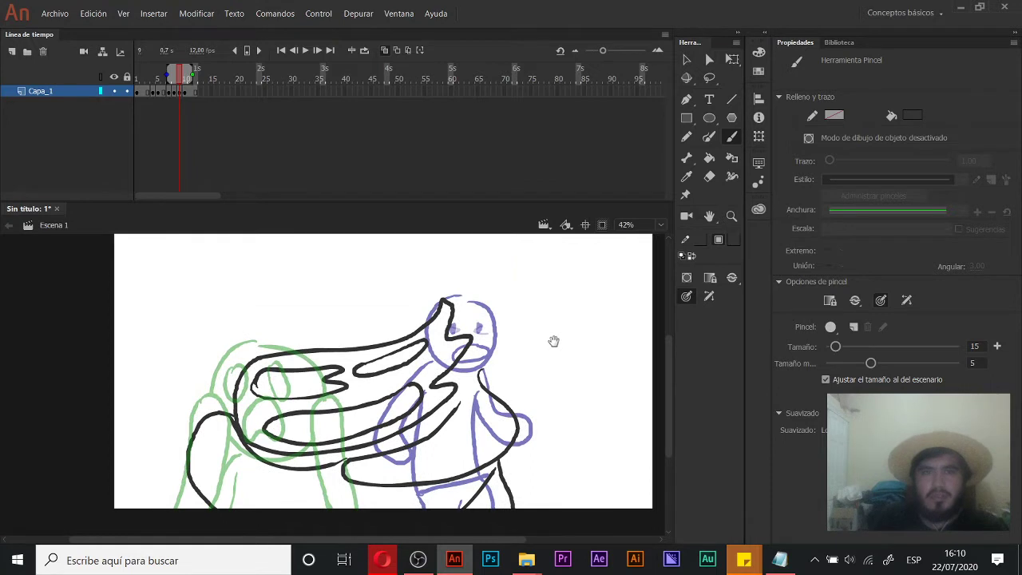
scroll(527, 319, right, 1)
click(142, 80)
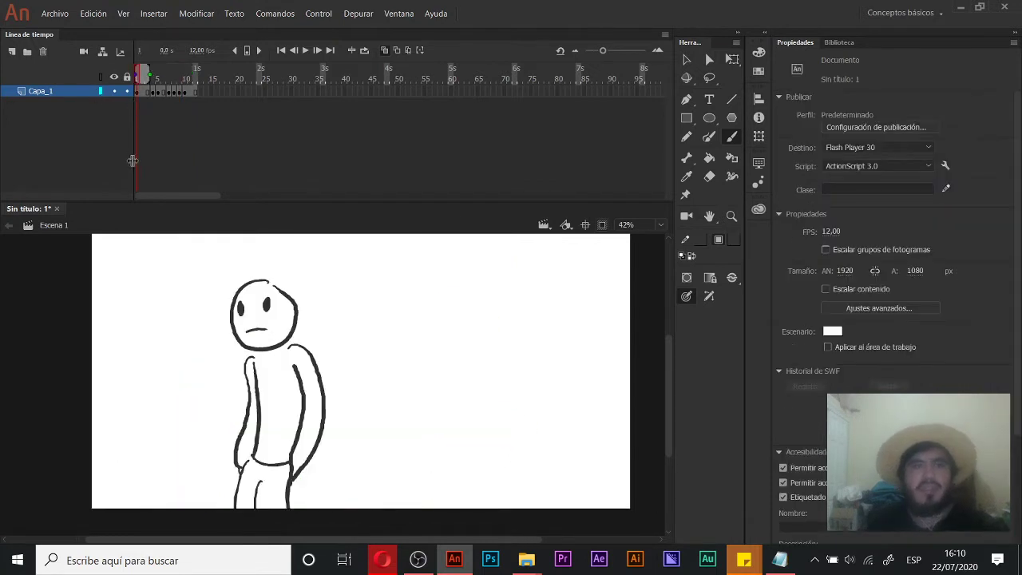
click(152, 90)
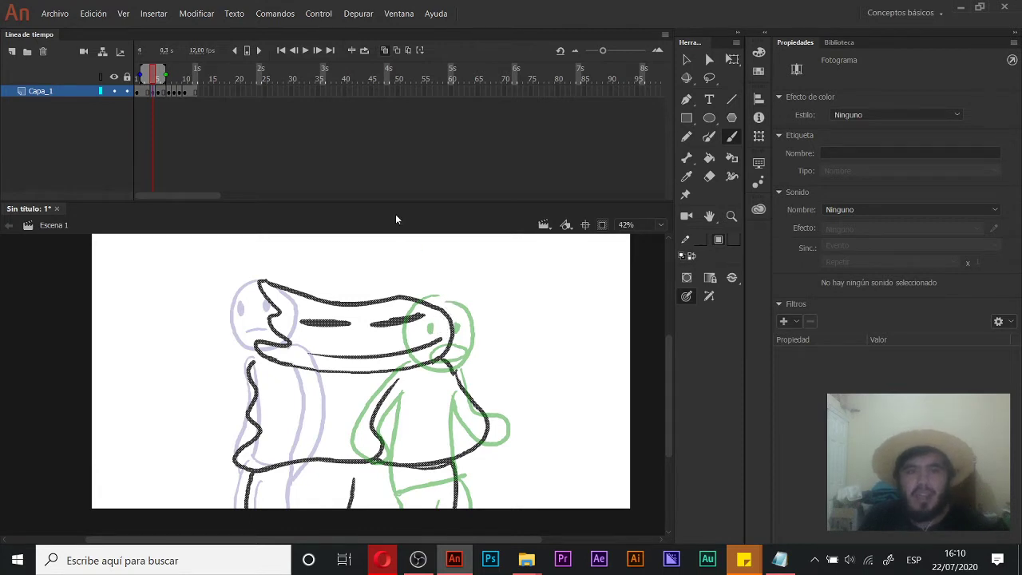
mouse_move(204, 72)
mouse_down()
mouse_move(137, 76)
mouse_move(198, 75)
mouse_up()
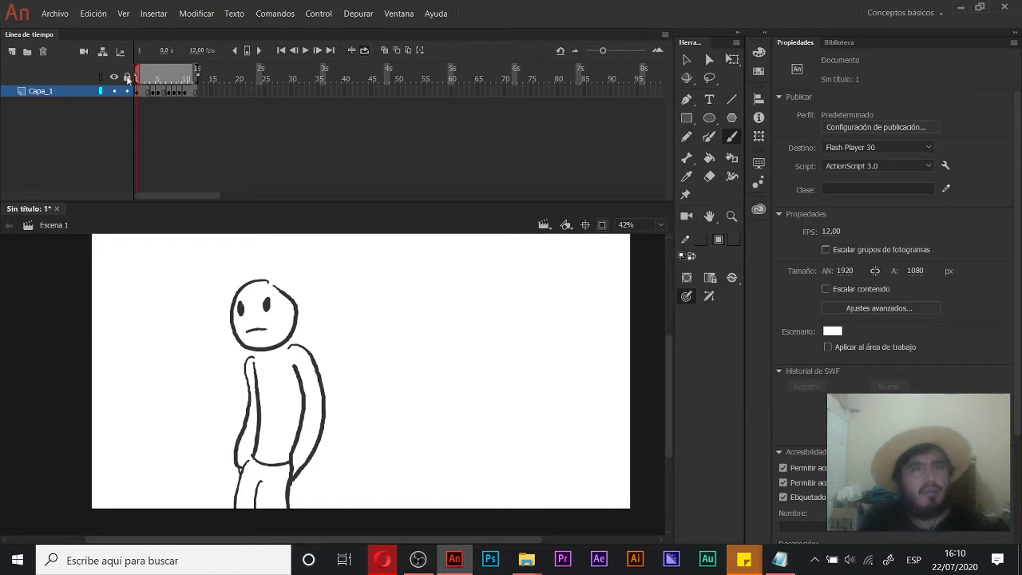
key(Return)
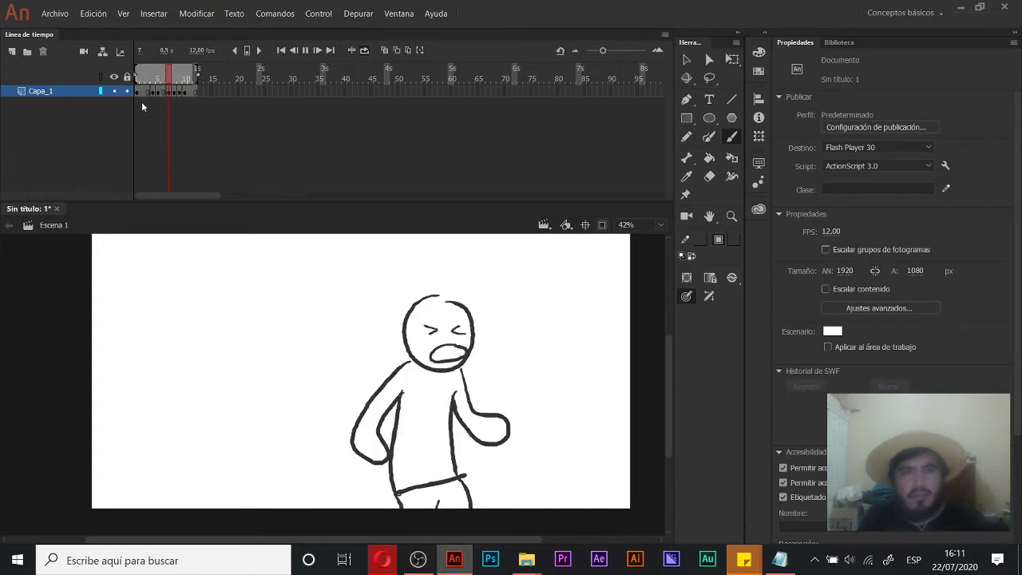
Step: Set the document's frame rate to 8 FPS and return to the first frame
click(138, 80)
click(827, 230)
text(8)
key(Return)
drag(166, 73, 128, 144)
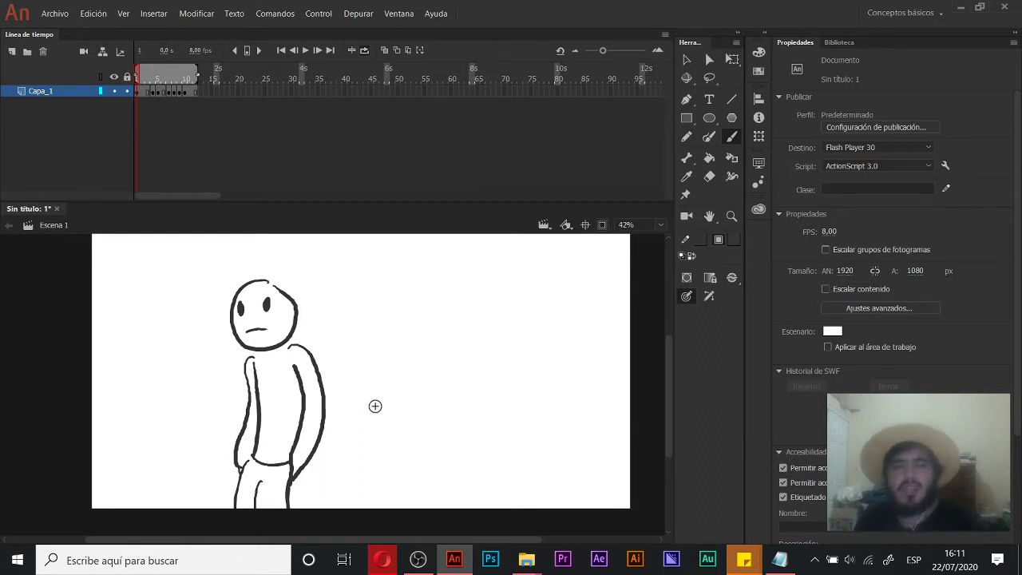
Step: Play back the animation, return to the frame 4 smear, and set the document's frame rate to 12 FPS
key(Return)
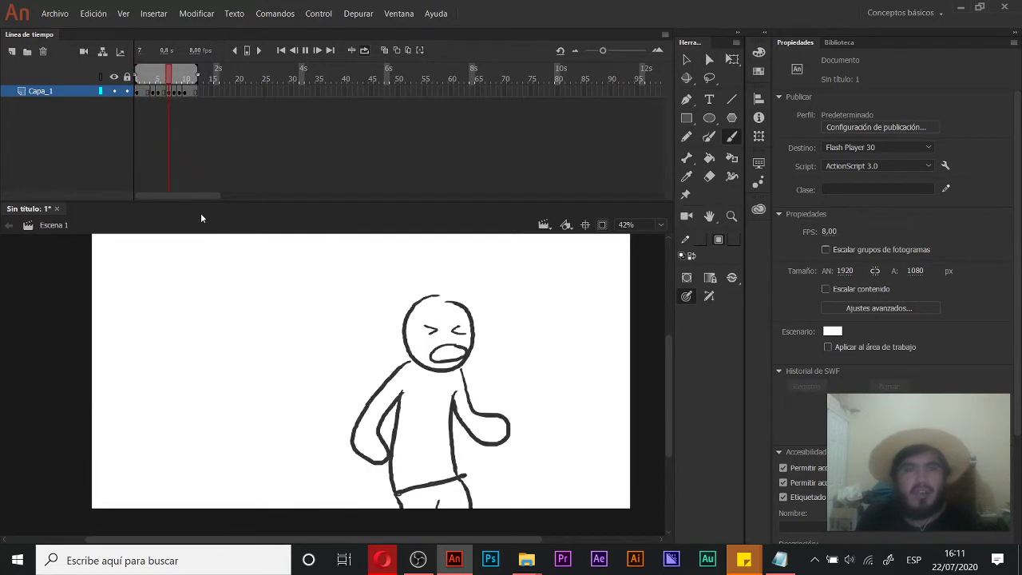
click(154, 74)
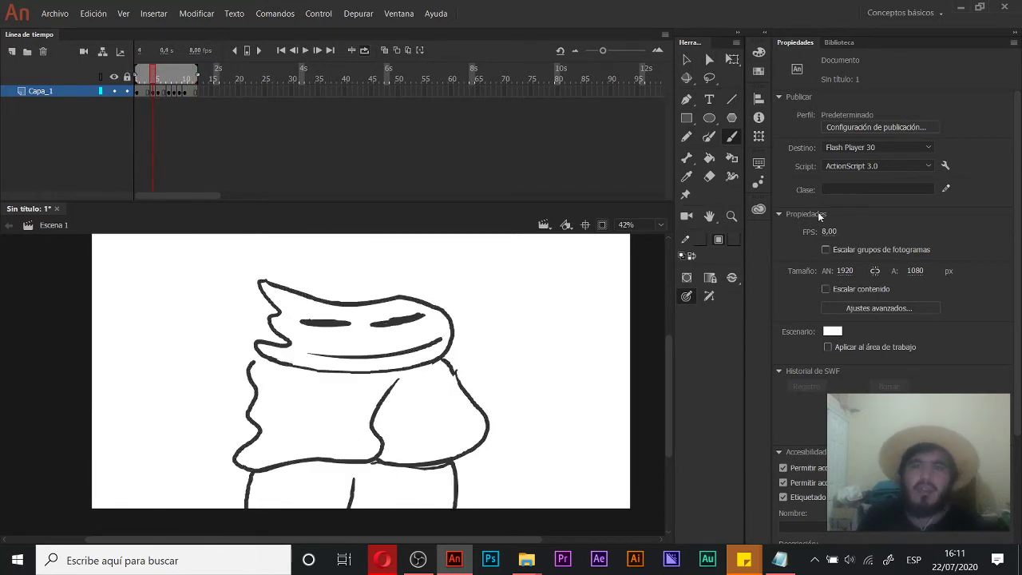
click(782, 263)
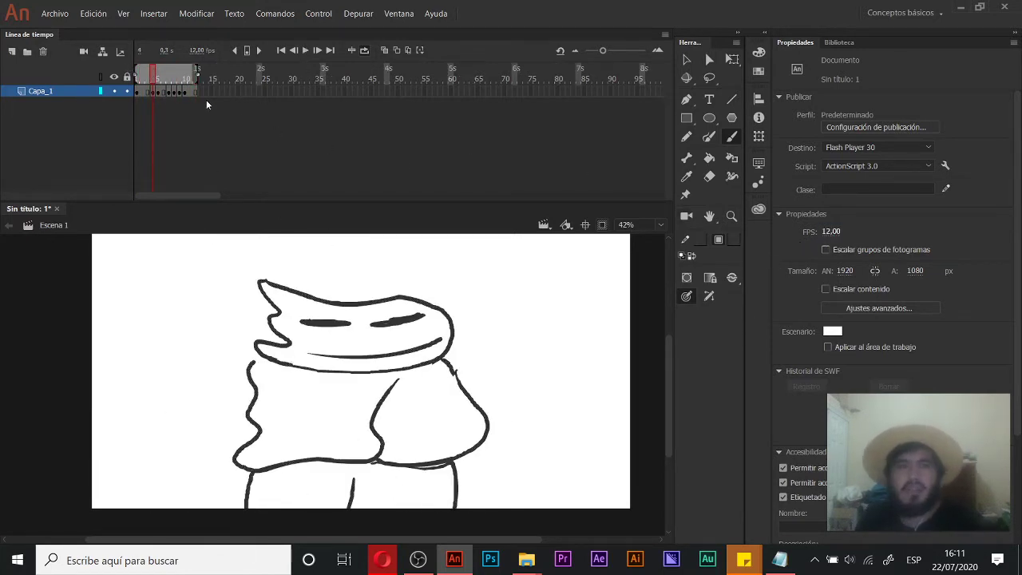
Step: Insert an empty keyframe at frame 5 after the smear and turn on onion skinning with its range starting at frame 4
click(156, 92)
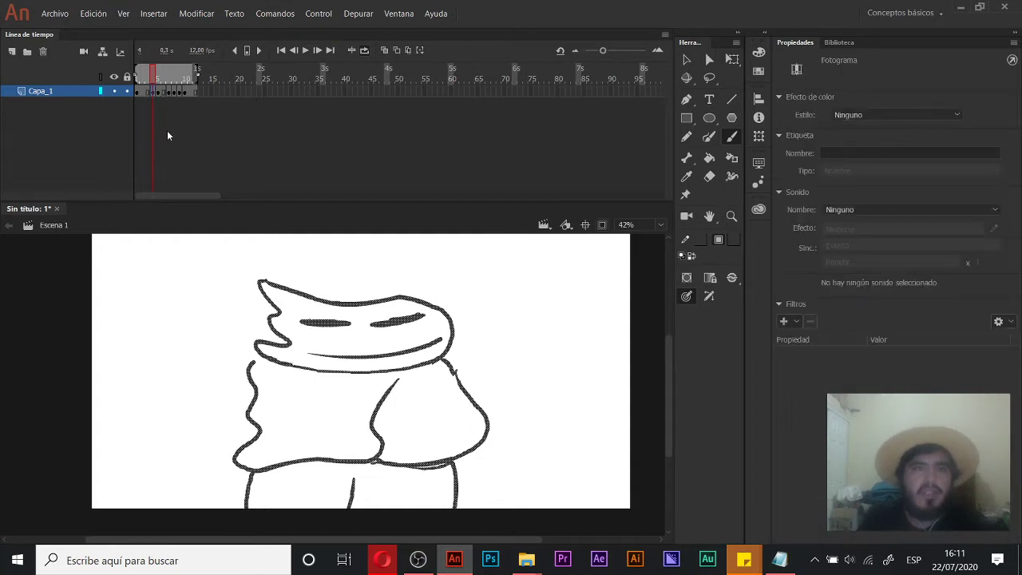
mouse_move(163, 77)
mouse_down()
mouse_move(141, 78)
mouse_move(196, 77)
mouse_move(137, 77)
mouse_move(188, 80)
mouse_move(149, 88)
mouse_up()
click(157, 150)
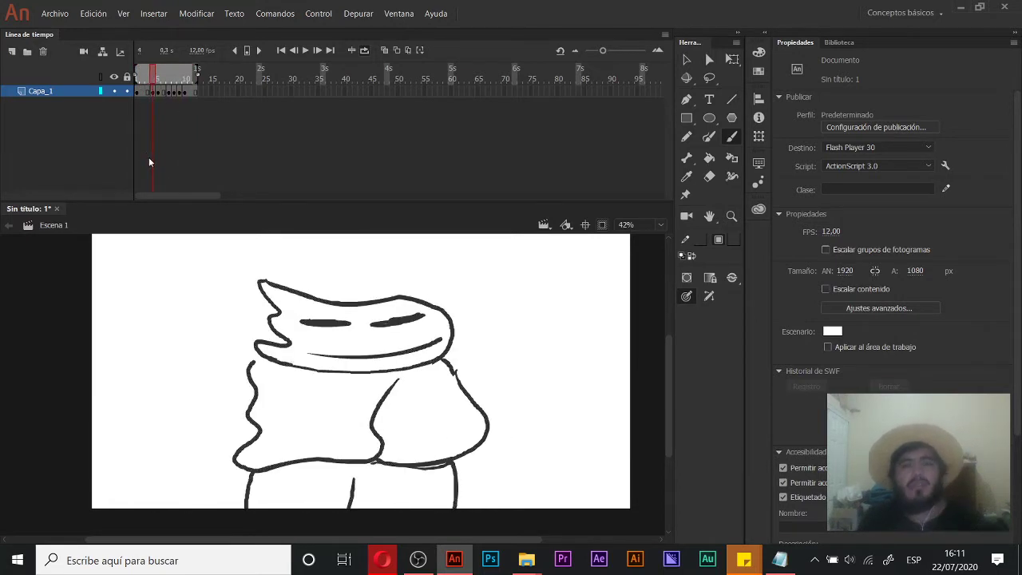
key(F5)
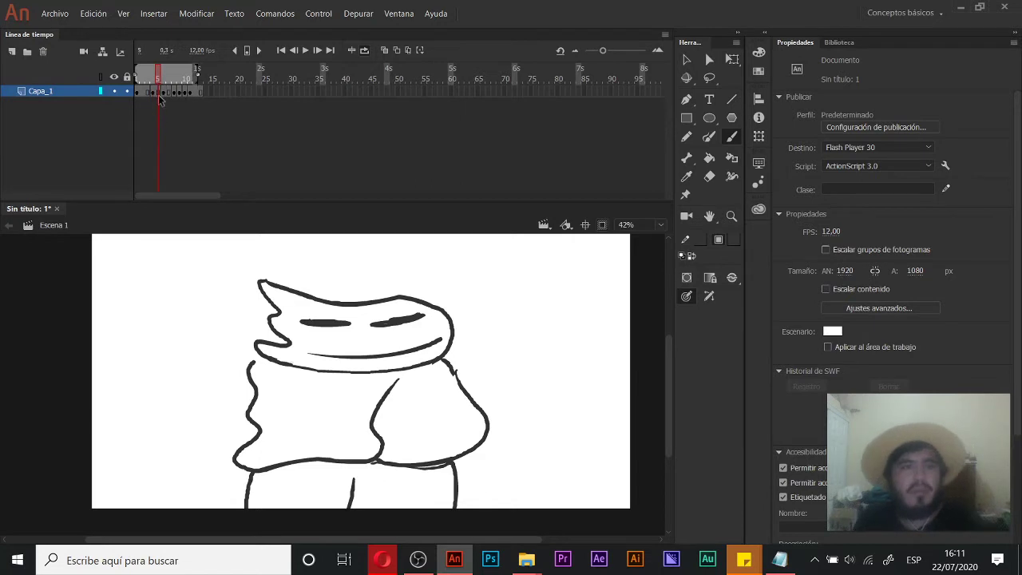
click(161, 92)
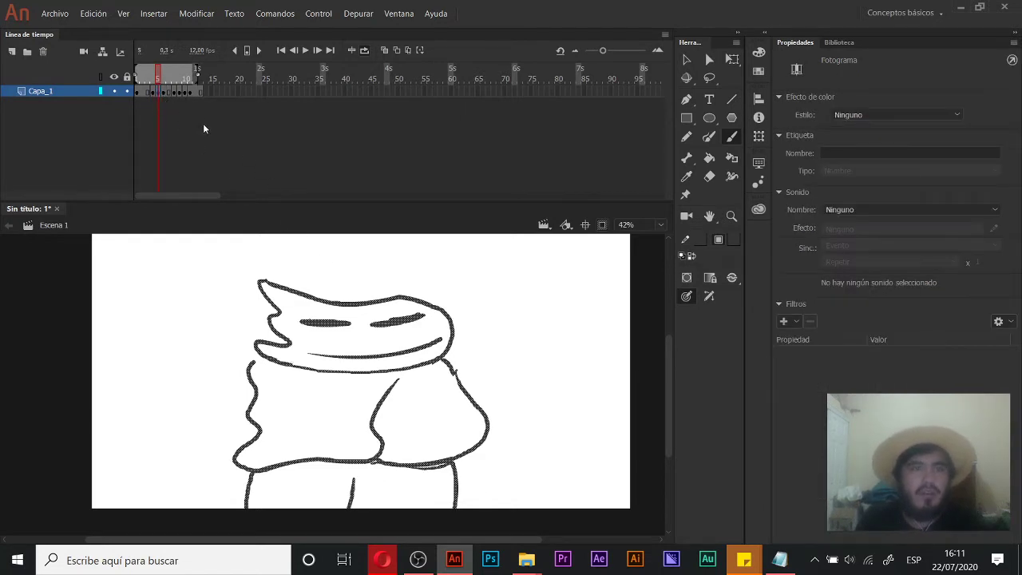
key(Delete)
click(365, 51)
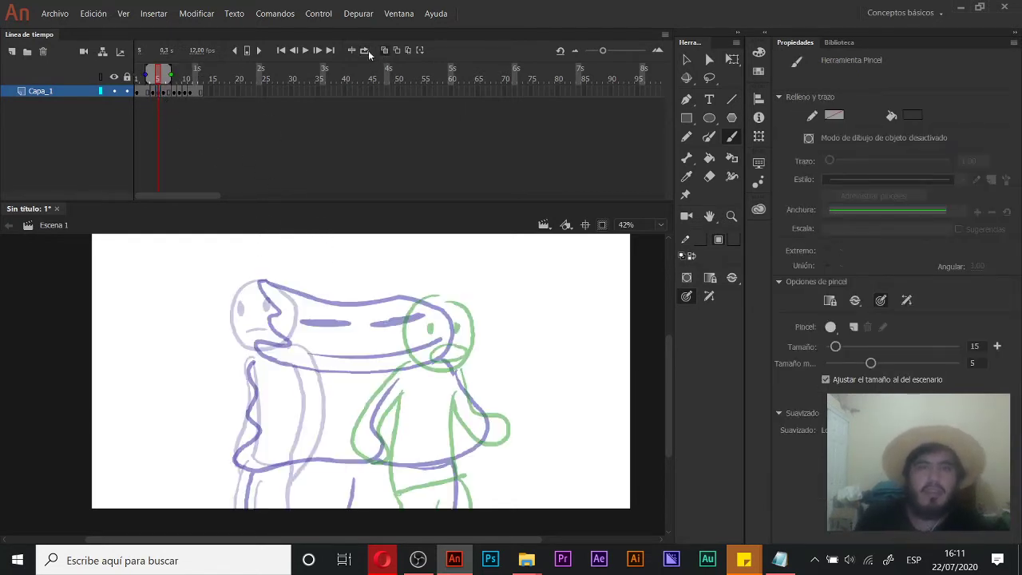
drag(147, 74, 153, 73)
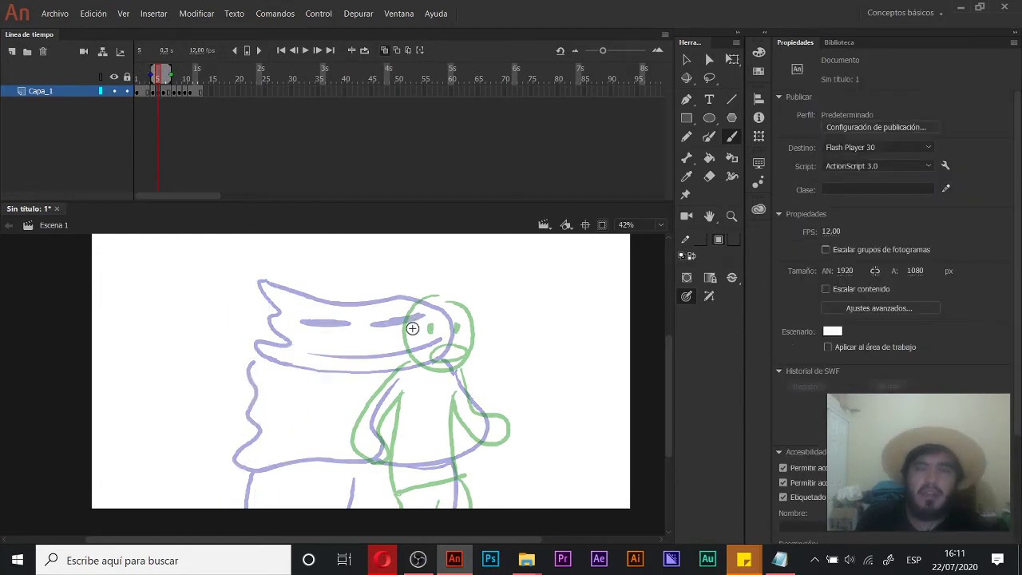
Step: Draw a shorter smear on frame 5, with a jagged trailing head outline and two wavy trailing arms over the onion-skinned pose
drag(421, 368, 447, 320)
ctrl+click(428, 301)
mouse_move(349, 268)
mouse_down()
mouse_move(382, 273)
mouse_move(423, 337)
mouse_move(389, 404)
mouse_up()
mouse_move(434, 430)
mouse_down()
mouse_move(373, 285)
mouse_move(401, 355)
mouse_move(439, 402)
mouse_move(381, 448)
mouse_move(352, 412)
mouse_up()
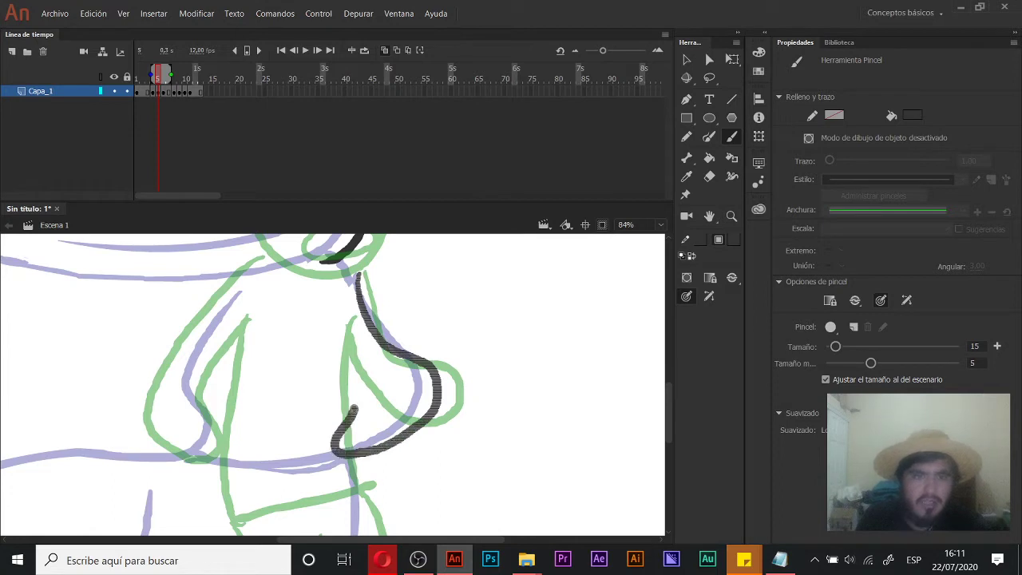
mouse_move(245, 330)
mouse_down()
mouse_move(520, 342)
mouse_move(523, 266)
mouse_move(472, 389)
mouse_move(491, 457)
mouse_move(366, 419)
mouse_move(391, 335)
mouse_move(518, 269)
mouse_up()
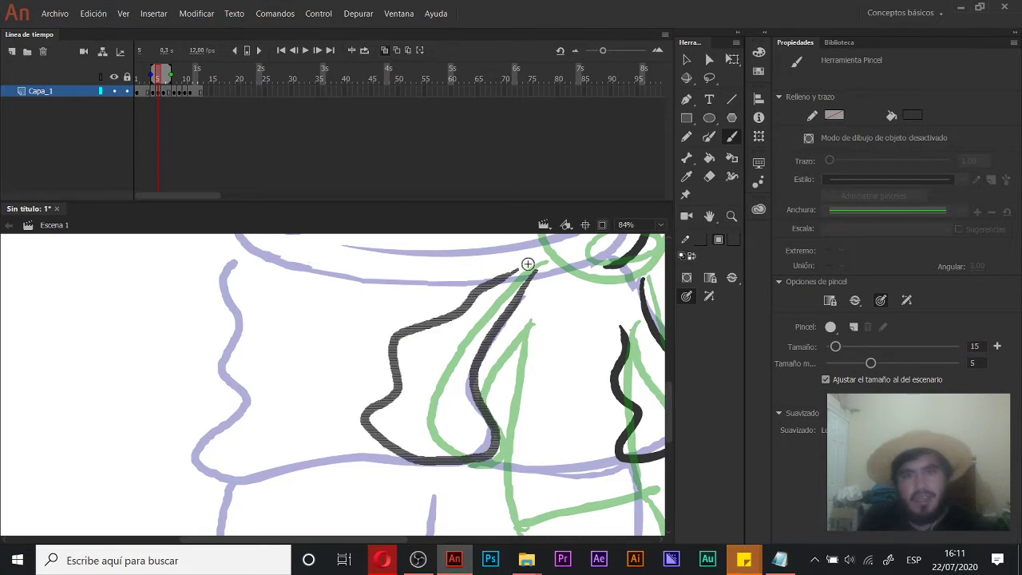
mouse_move(510, 358)
mouse_down()
mouse_move(434, 465)
mouse_move(433, 507)
mouse_up()
mouse_move(490, 287)
mouse_down()
mouse_move(517, 303)
mouse_move(439, 308)
mouse_move(407, 369)
mouse_move(435, 423)
mouse_move(482, 433)
mouse_up()
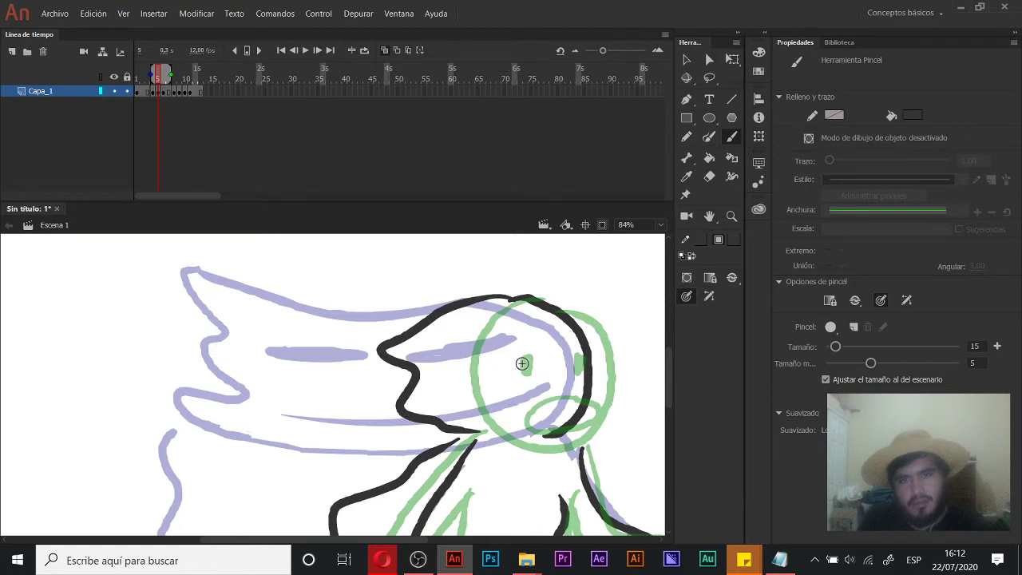
drag(466, 355, 475, 356)
mouse_move(559, 345)
mouse_down()
mouse_move(462, 354)
mouse_move(483, 352)
mouse_move(573, 390)
mouse_move(509, 404)
mouse_up()
key(ctrl+z)
key(ctrl+z)
Step: Draw two short stretched eyes and a slanted mouth inside the frame 5 smear head
drag(520, 516, 472, 293)
drag(480, 253, 486, 379)
drag(510, 312, 449, 327)
Step: Draw the waistline and the wavy trailing leg lines below the arms of the frame 5 smear
scroll(466, 375, down, 5)
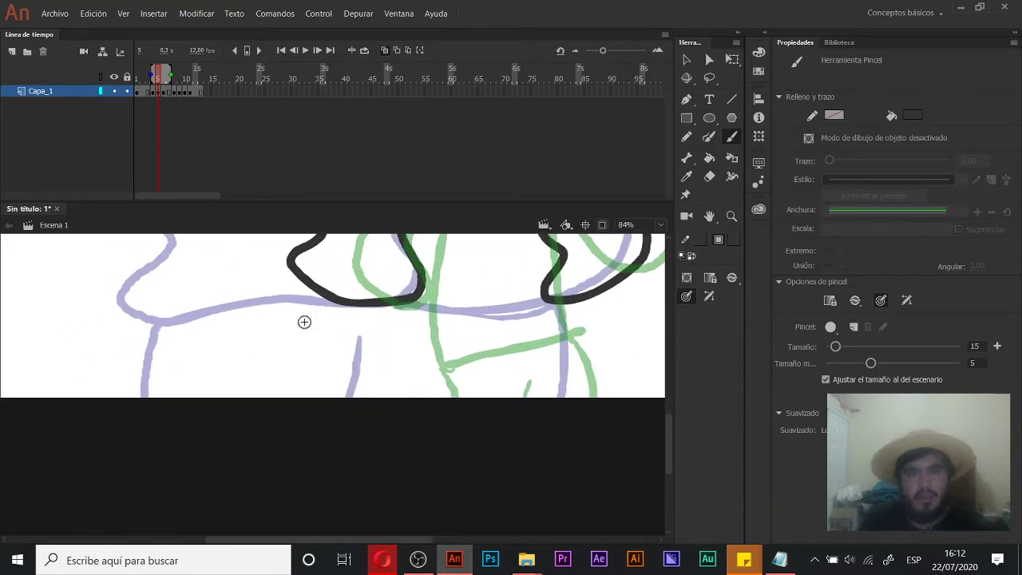
drag(368, 304, 317, 393)
mouse_move(407, 304)
mouse_down()
mouse_move(540, 312)
mouse_move(565, 395)
mouse_up()
key(z)
alt+click(441, 319)
drag(372, 317, 393, 388)
key(v)
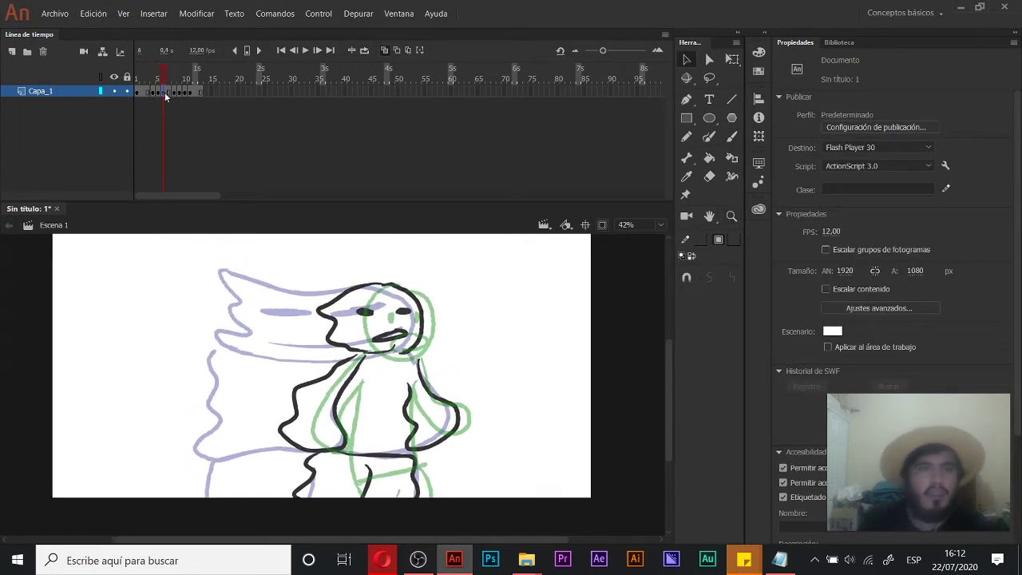
Step: Extend the open-mouthed pose that follows the smear by one frame and add a keyframe at frame 7
click(164, 92)
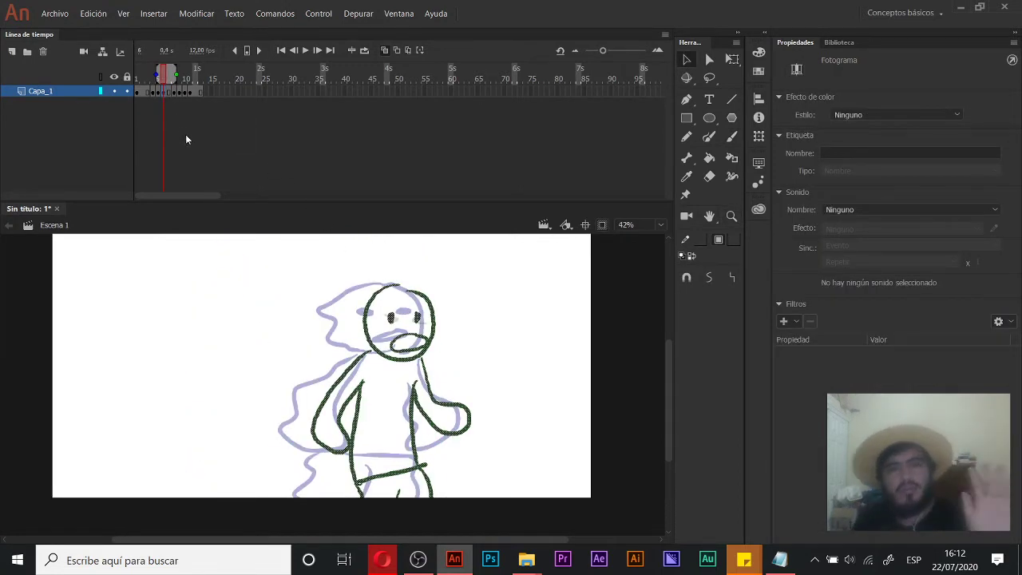
click(170, 92)
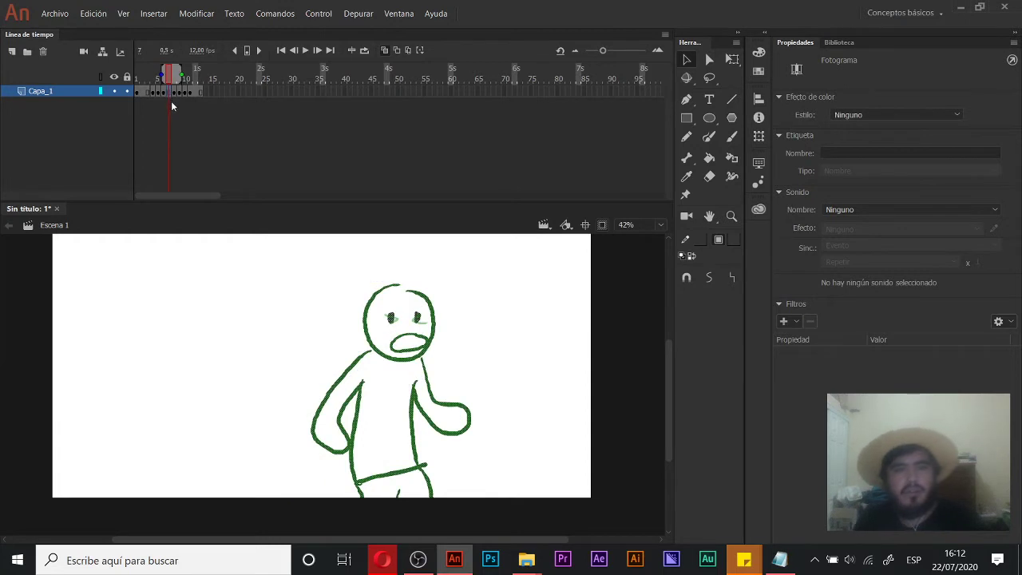
key(F5)
click(175, 94)
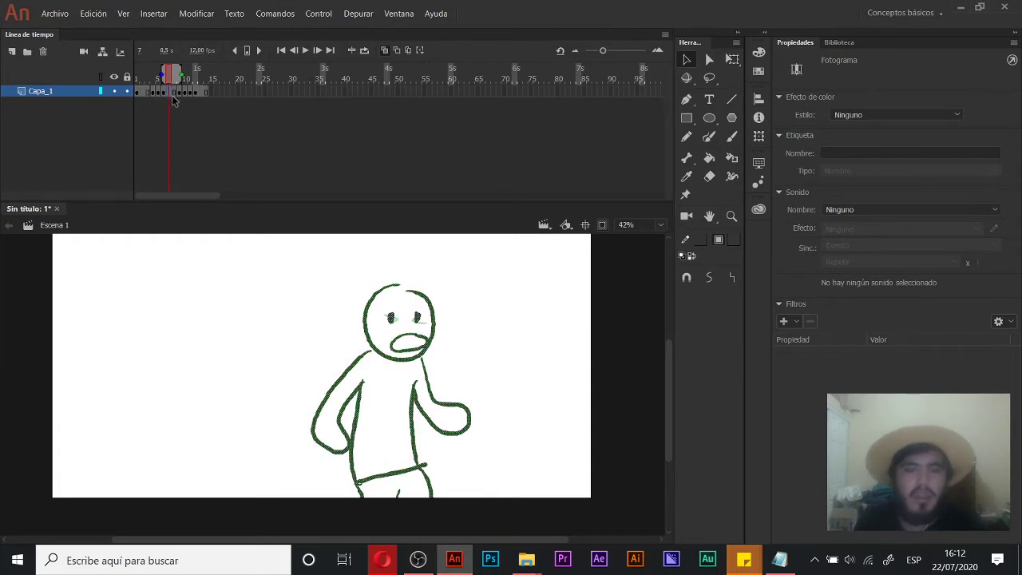
Step: Skew the whole figure on frame 6 forward with Free Transform so its head overshoots the following pose
click(165, 92)
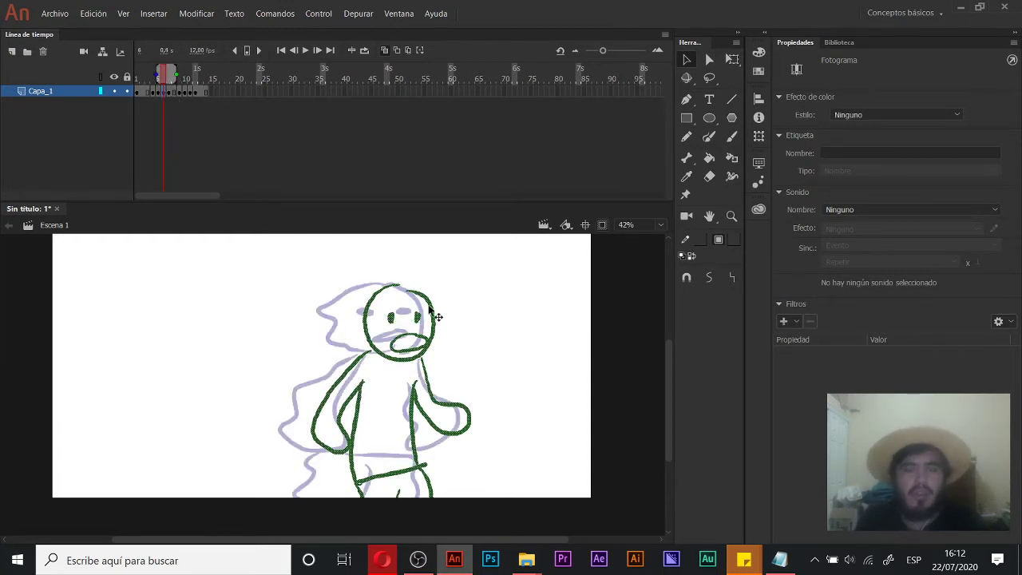
key(z)
click(407, 324)
drag(404, 341, 429, 228)
alt+click(364, 363)
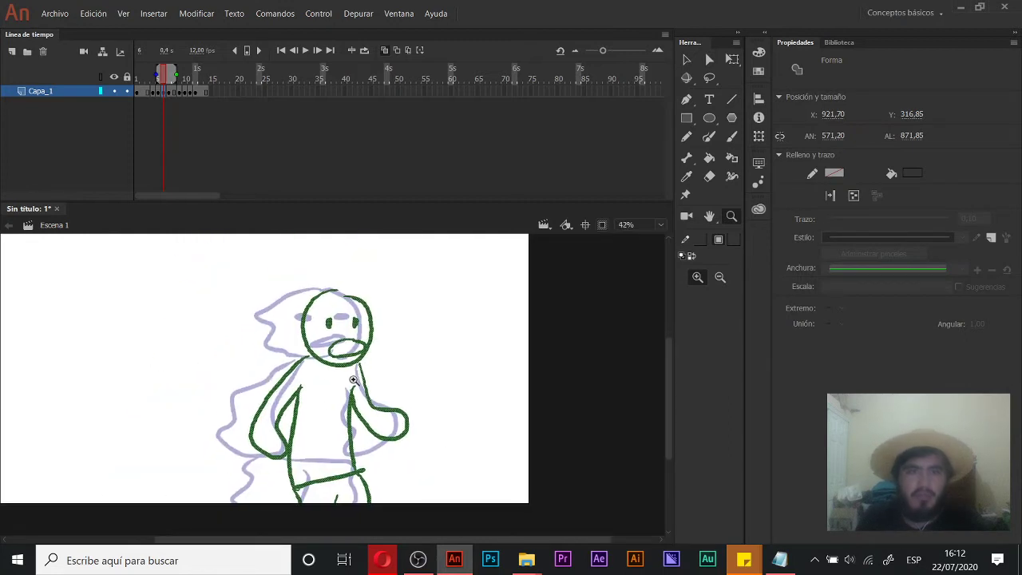
key(v)
key(q)
mouse_move(331, 419)
mouse_down()
mouse_move(342, 487)
mouse_move(331, 515)
mouse_up()
drag(339, 288, 392, 278)
Step: Lasso the figure's raised front arm on frame 6, set its pivot at the shoulder, and rotate the arm slightly upward
key(z)
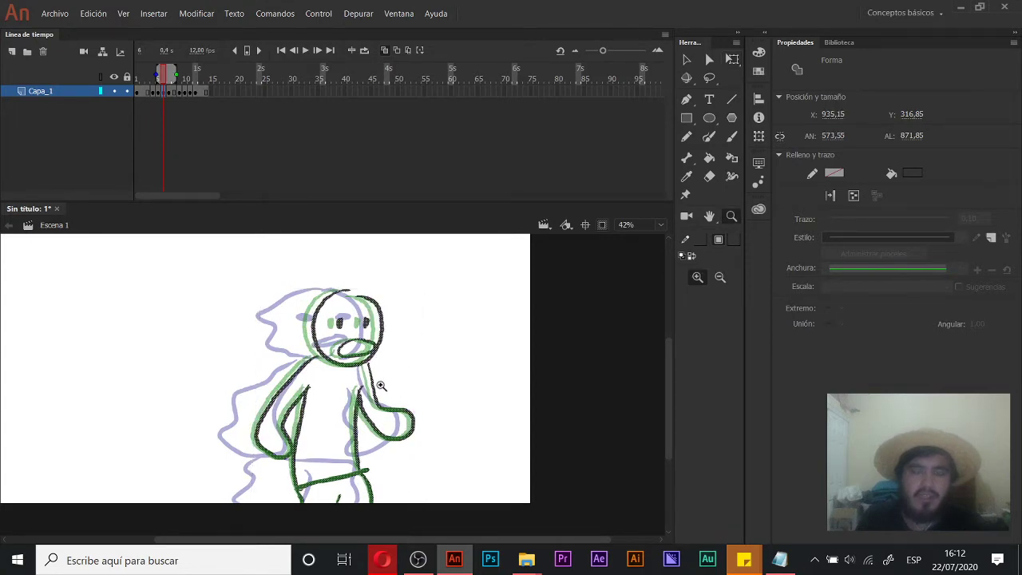
click(381, 387)
drag(324, 408, 386, 370)
key(v)
key(l)
mouse_move(383, 300)
mouse_down()
mouse_move(352, 391)
mouse_move(369, 456)
mouse_move(511, 489)
mouse_move(439, 308)
mouse_up()
key(q)
drag(391, 373, 338, 340)
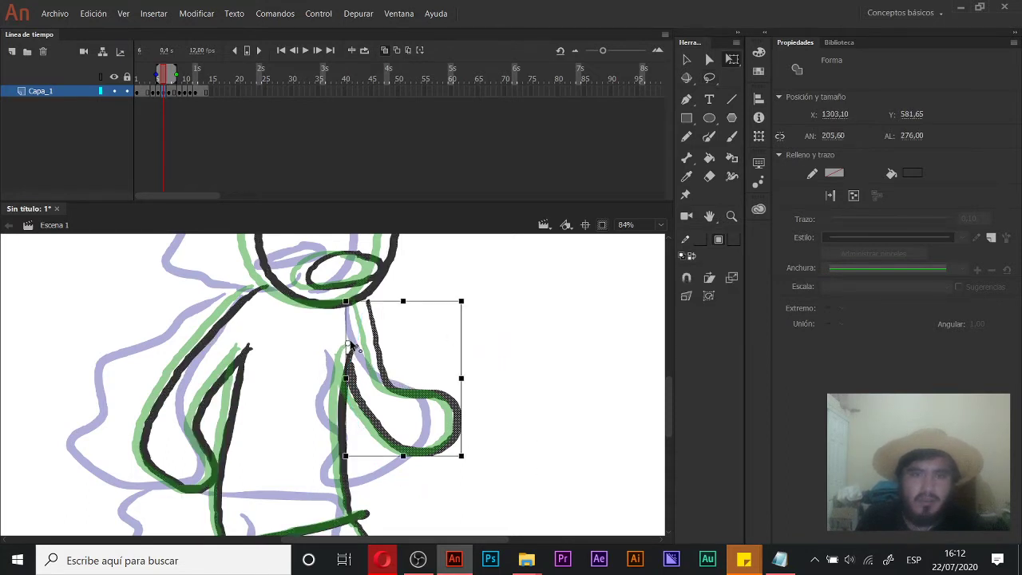
drag(469, 464, 488, 448)
key(v)
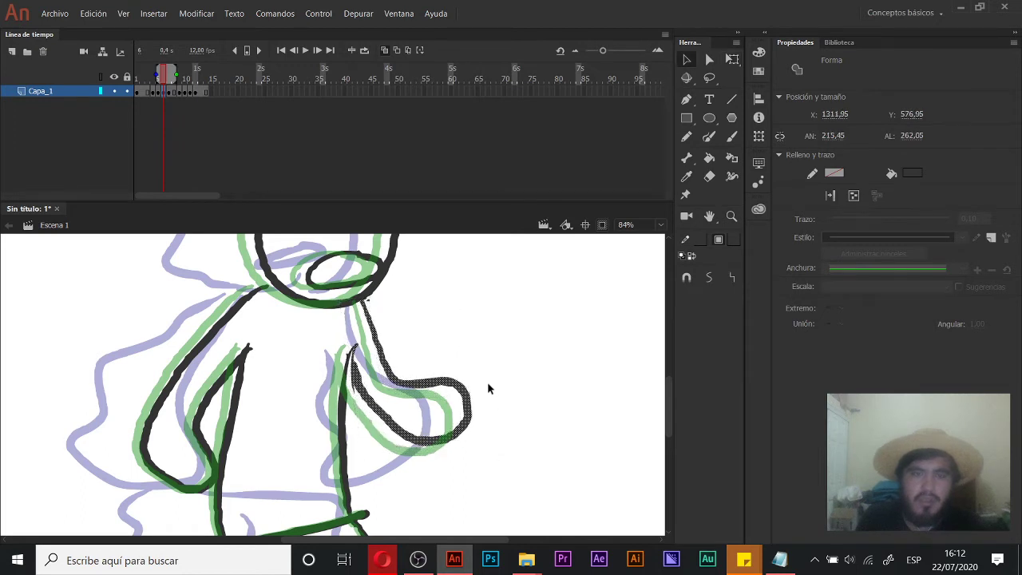
click(487, 383)
Step: Clean up the line overlap where the rotated front arm meets the torso on frame 6
key(e)
mouse_move(357, 343)
mouse_down()
mouse_move(356, 384)
mouse_move(350, 355)
mouse_move(345, 391)
mouse_move(363, 388)
mouse_move(370, 404)
mouse_move(356, 397)
mouse_up()
key(b)
key(e)
key(b)
key(b)
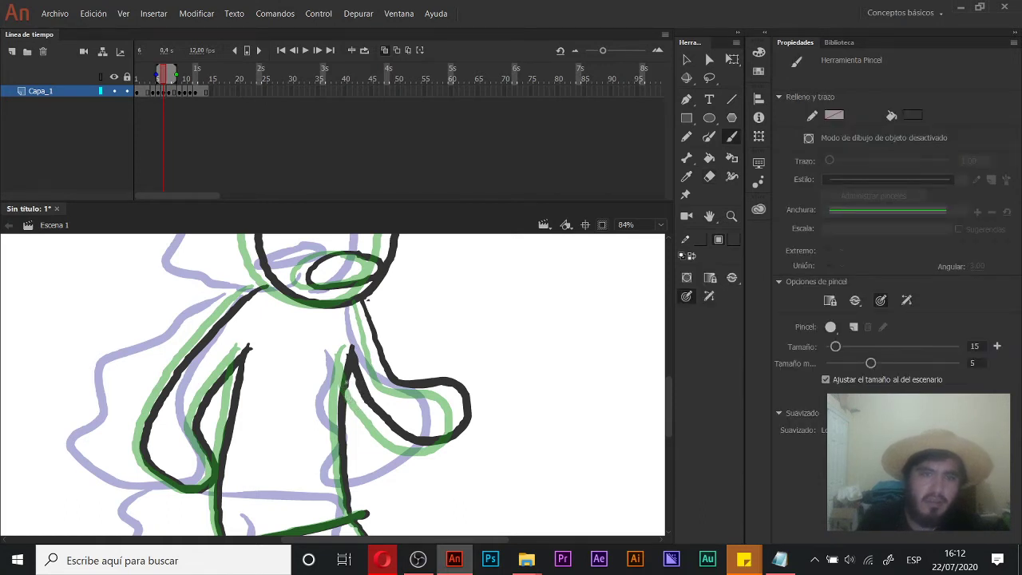
Step: Lasso the figure's back arm on frame 6, pivot it at the shoulder, and rotate it inward toward the torso
mouse_move(225, 399)
mouse_down()
mouse_move(380, 364)
mouse_move(367, 463)
mouse_move(345, 521)
mouse_move(253, 365)
mouse_move(403, 279)
mouse_move(389, 273)
mouse_move(429, 297)
mouse_move(425, 289)
mouse_up()
key(l)
key(q)
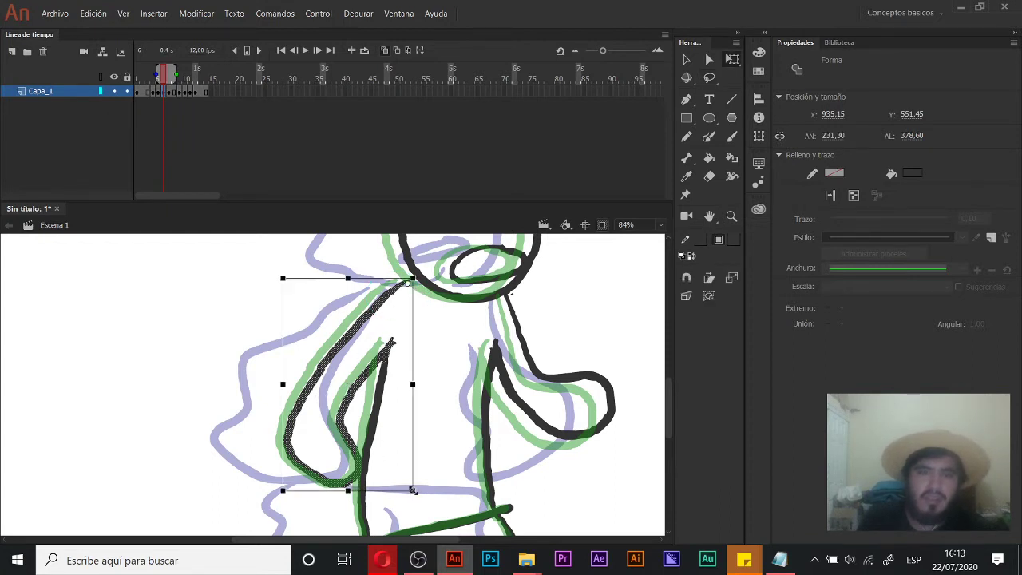
drag(416, 501, 440, 497)
Step: Redraw the torso line beneath the back arm's armpit on frame 6 with the Brush
key(e)
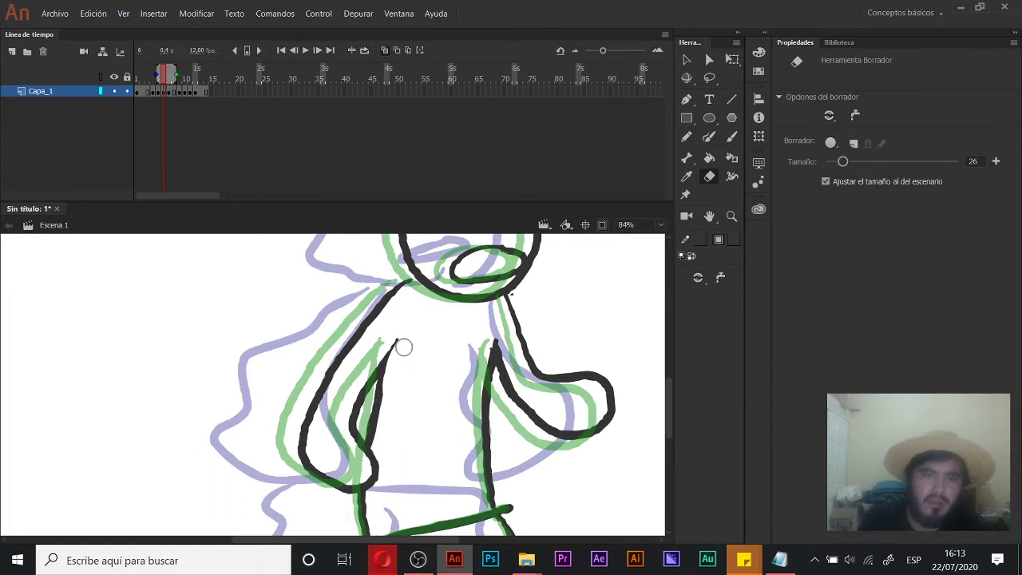
key(b)
drag(396, 346, 376, 408)
drag(395, 345, 377, 407)
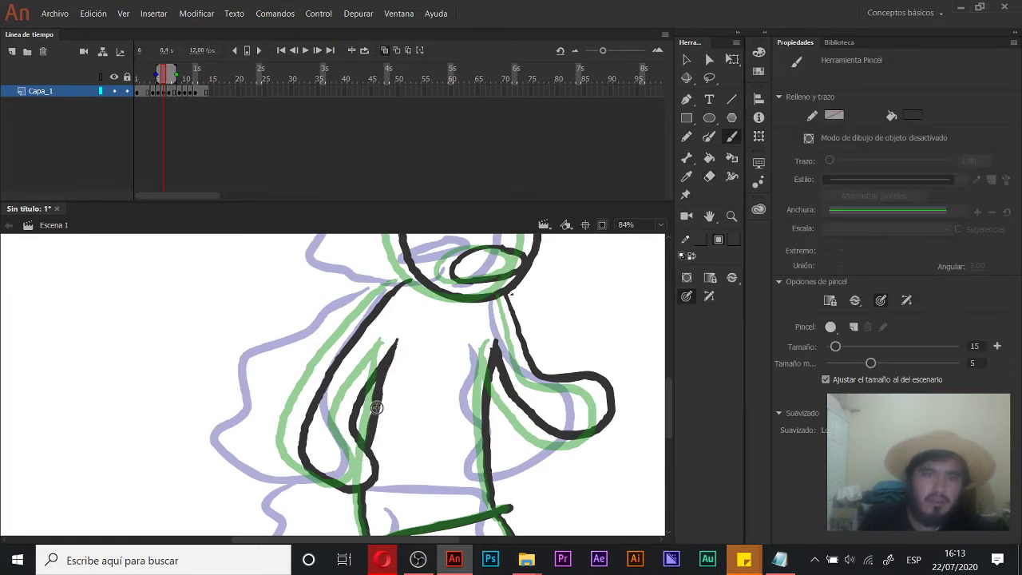
key(ctrl+minus)
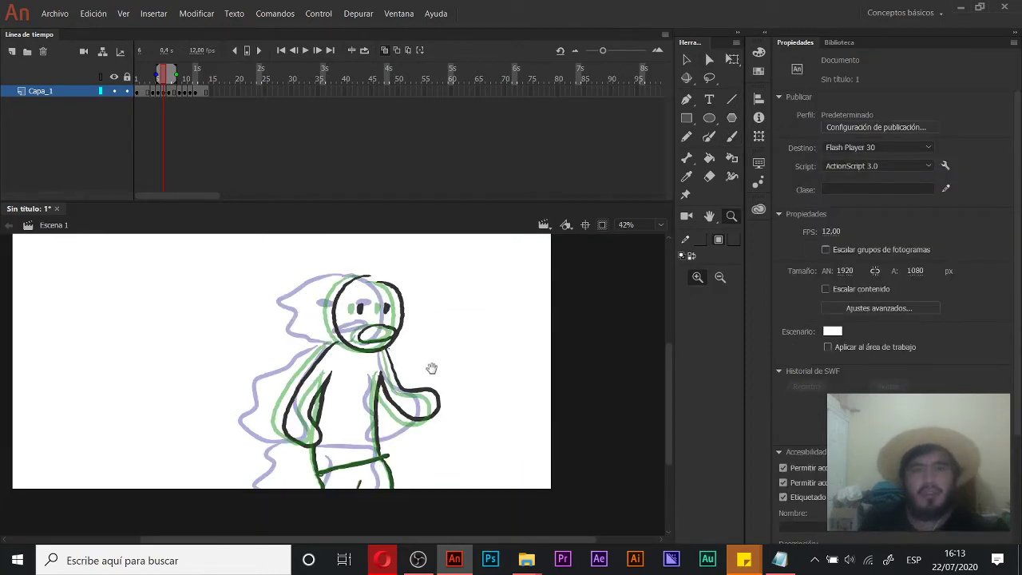
key(v)
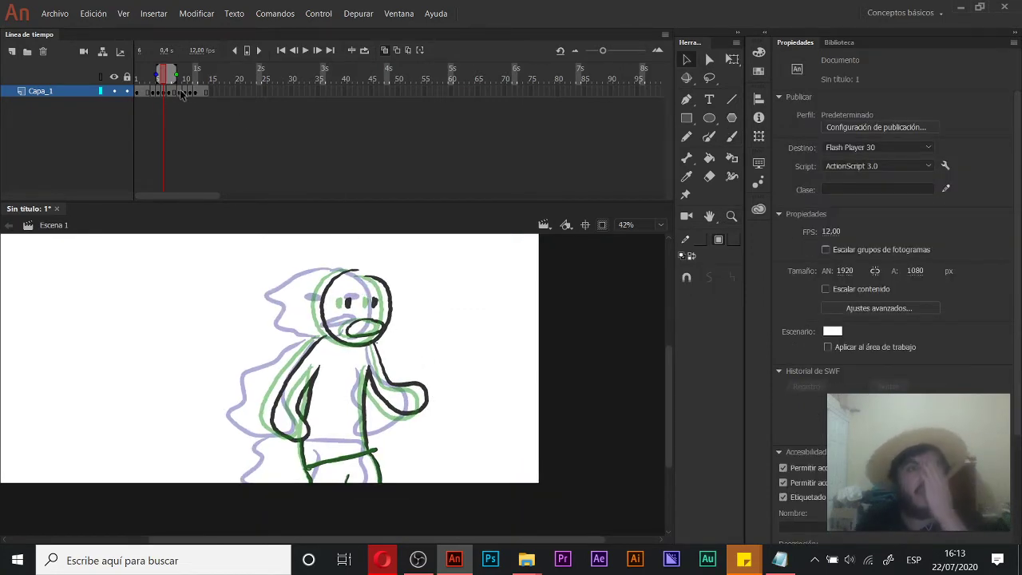
Step: Go to the frame 11 smear, extend it by one frame, and turn frame 12 into an empty keyframe
mouse_move(168, 90)
mouse_down()
mouse_move(151, 90)
mouse_move(168, 90)
mouse_up()
key(period)
key(period)
key(period)
key(period)
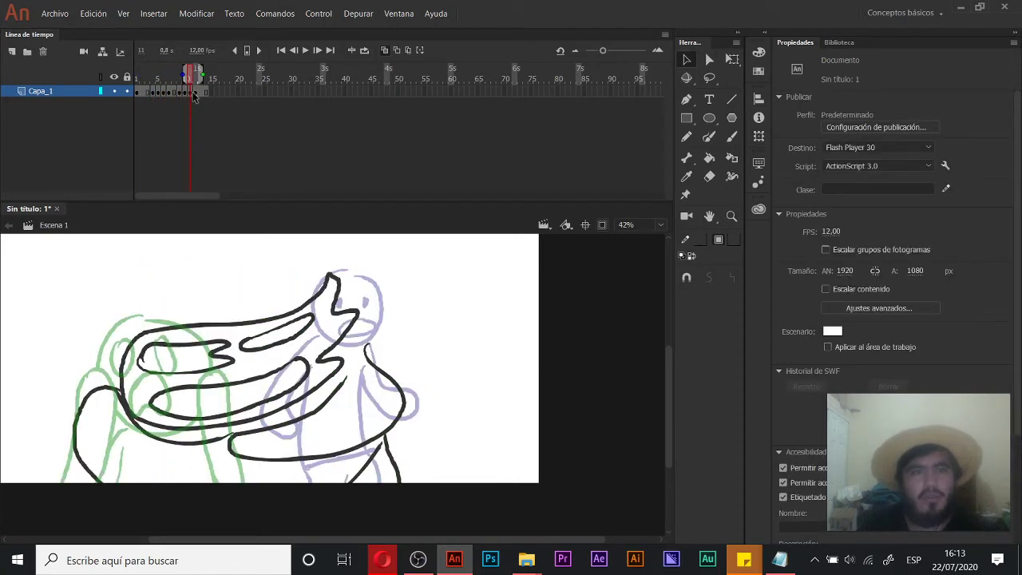
click(197, 93)
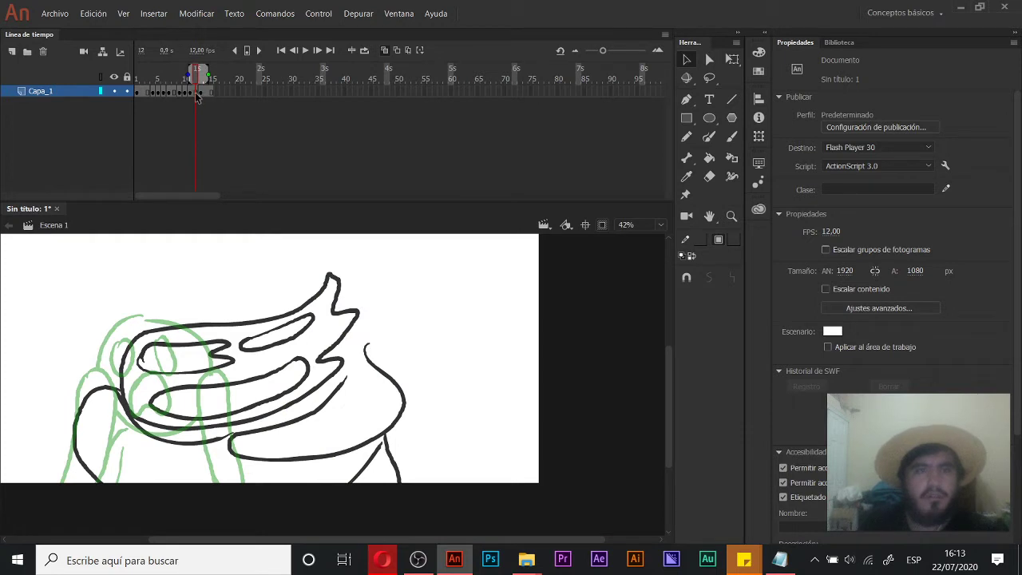
click(198, 94)
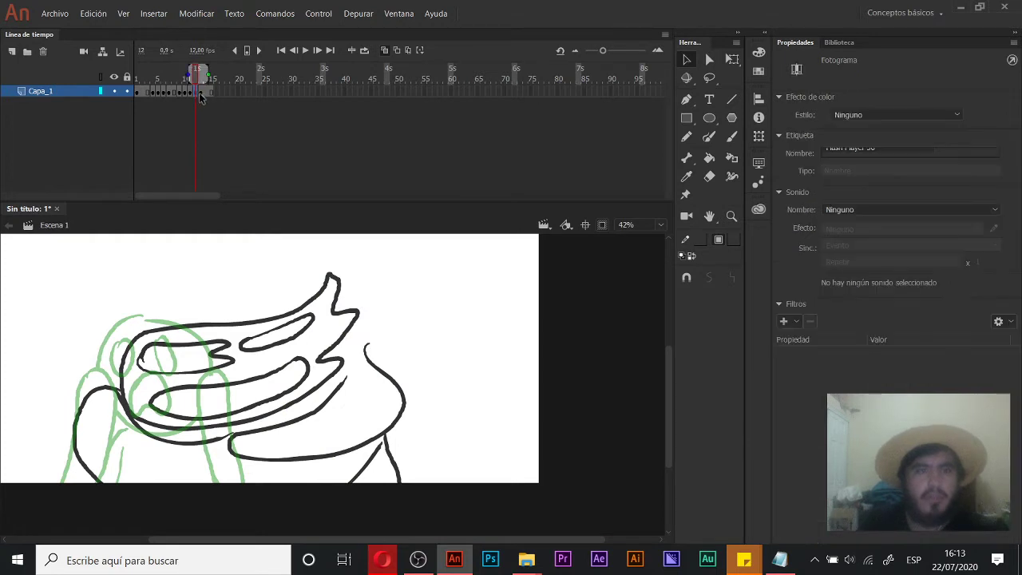
click(257, 280)
Step: Draw the large figure's near-edge arm on frame 12 as a smear with a pointed, jagged trailing edge
mouse_move(227, 351)
mouse_down()
mouse_move(325, 340)
mouse_move(338, 327)
mouse_up()
key(z)
key(b)
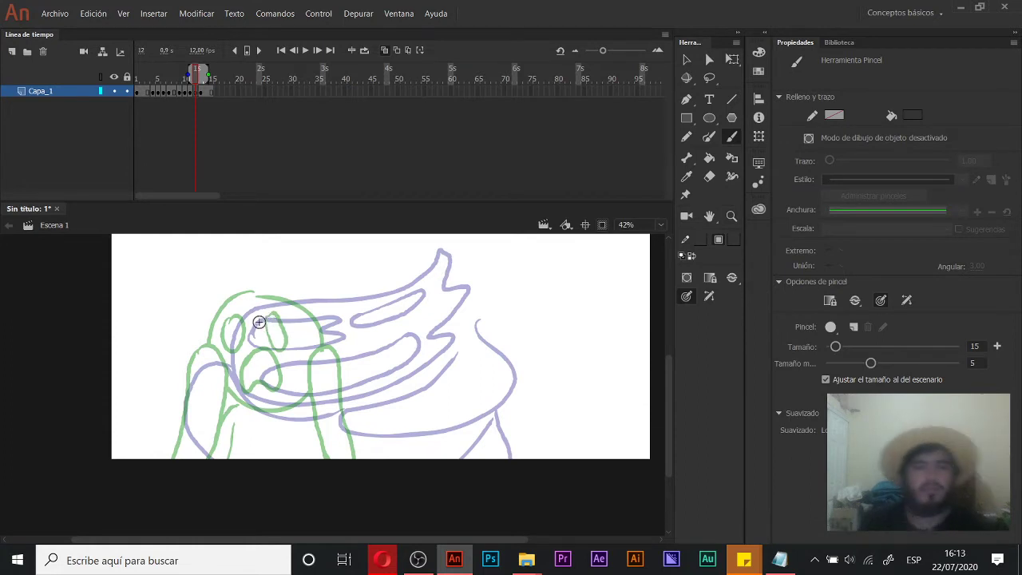
mouse_move(267, 317)
mouse_down()
mouse_move(274, 330)
mouse_move(263, 310)
mouse_move(228, 355)
mouse_move(239, 396)
mouse_up()
key(ctrl+z)
scroll(225, 372, down, 2)
mouse_move(199, 445)
mouse_down()
mouse_move(195, 367)
mouse_move(208, 345)
mouse_move(278, 397)
mouse_move(232, 447)
mouse_up()
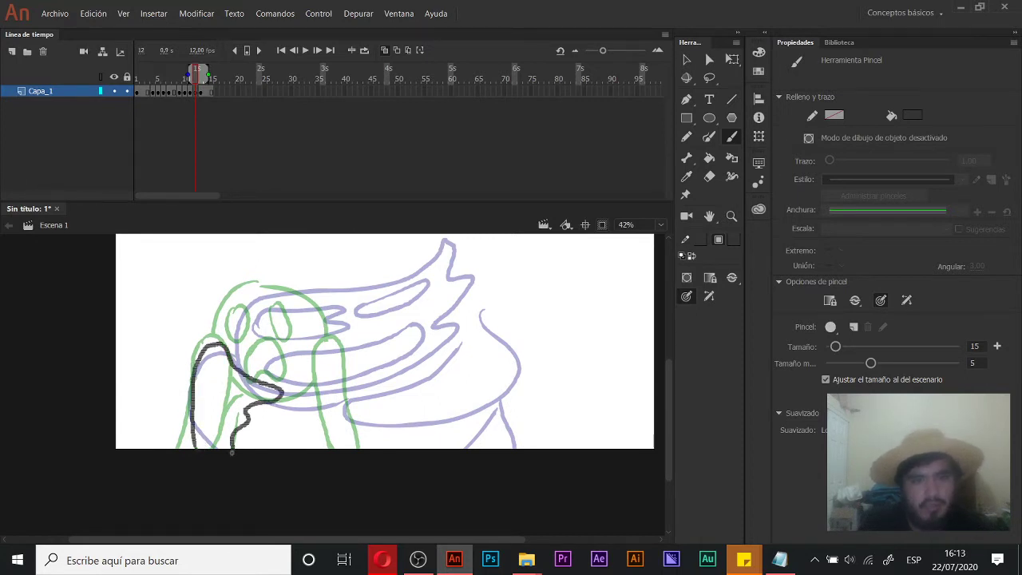
Step: Draw the large figure's other arm on frame 12 as a smear stretching to a trailing point
drag(302, 380, 266, 397)
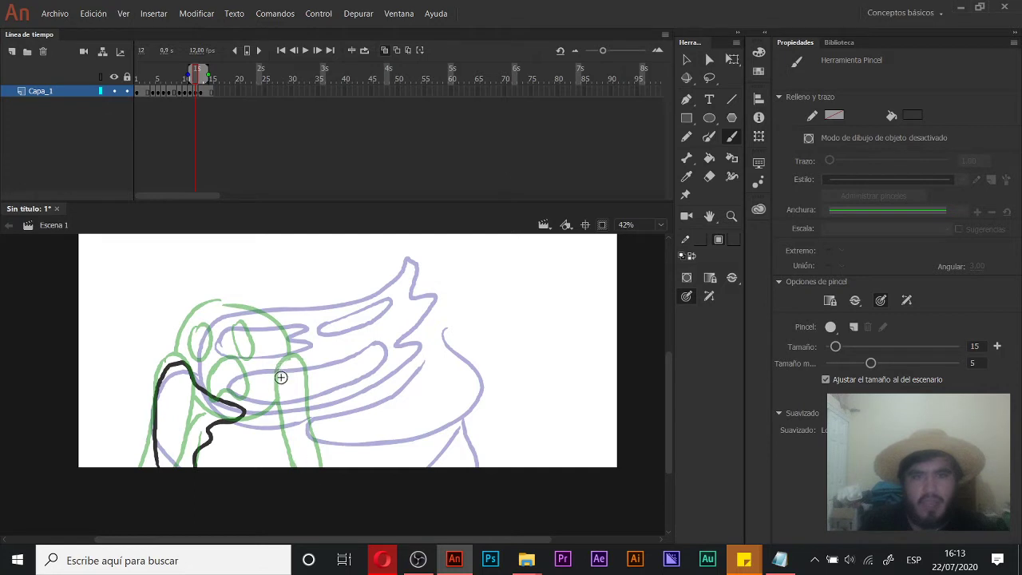
mouse_move(322, 479)
mouse_down()
mouse_move(284, 390)
mouse_move(292, 372)
mouse_move(355, 383)
mouse_move(383, 429)
mouse_move(348, 447)
mouse_move(332, 472)
mouse_move(289, 371)
mouse_move(393, 404)
mouse_move(363, 430)
mouse_move(342, 474)
mouse_up()
key(ctrl+z)
drag(261, 372, 279, 404)
click(252, 378)
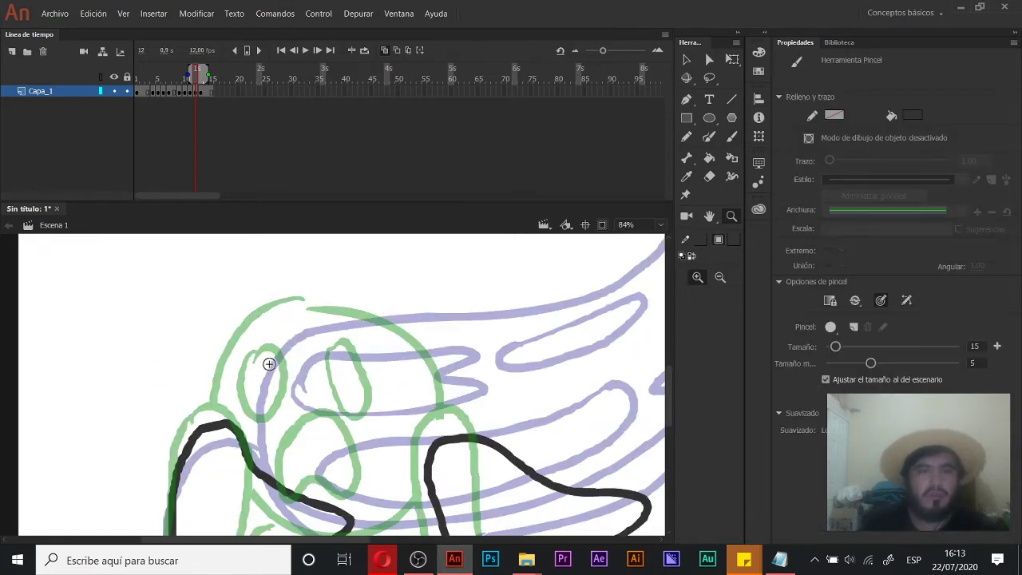
Step: Draw the large figure's head on frame 12 as a smear with a jagged trailing edge and two smeared eyes
mouse_move(316, 250)
mouse_down()
mouse_move(321, 245)
mouse_move(232, 314)
mouse_move(227, 358)
mouse_up()
mouse_move(355, 248)
mouse_down()
mouse_move(260, 306)
mouse_move(382, 333)
mouse_move(403, 395)
mouse_move(397, 452)
mouse_up()
scroll(321, 349, down, 2)
scroll(321, 348, left, 3)
mouse_move(257, 301)
mouse_down()
mouse_move(240, 353)
mouse_move(308, 355)
mouse_move(318, 322)
mouse_move(295, 299)
mouse_move(263, 297)
mouse_up()
mouse_move(329, 288)
mouse_down()
mouse_move(342, 324)
mouse_move(384, 349)
mouse_move(415, 329)
mouse_move(409, 300)
mouse_move(371, 288)
mouse_move(334, 289)
mouse_up()
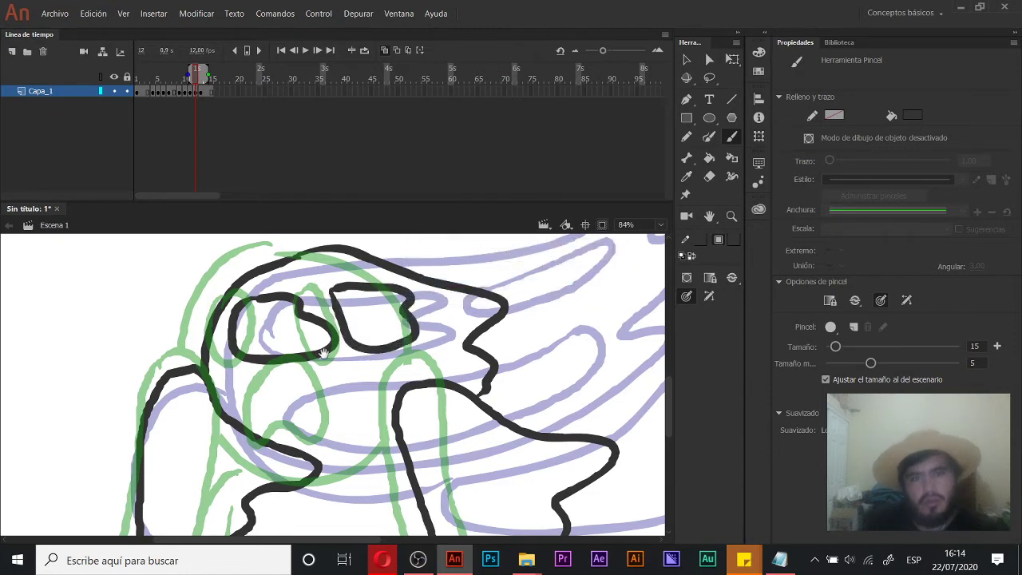
Step: Draw the large figure's smeared open mouth on frame 12 and a short torso line beside the trailing arm
scroll(343, 303, down, 2)
mouse_move(334, 335)
mouse_down()
mouse_move(281, 377)
mouse_move(313, 405)
mouse_move(361, 419)
mouse_move(347, 334)
mouse_move(376, 352)
mouse_move(382, 406)
mouse_up()
drag(368, 415, 329, 327)
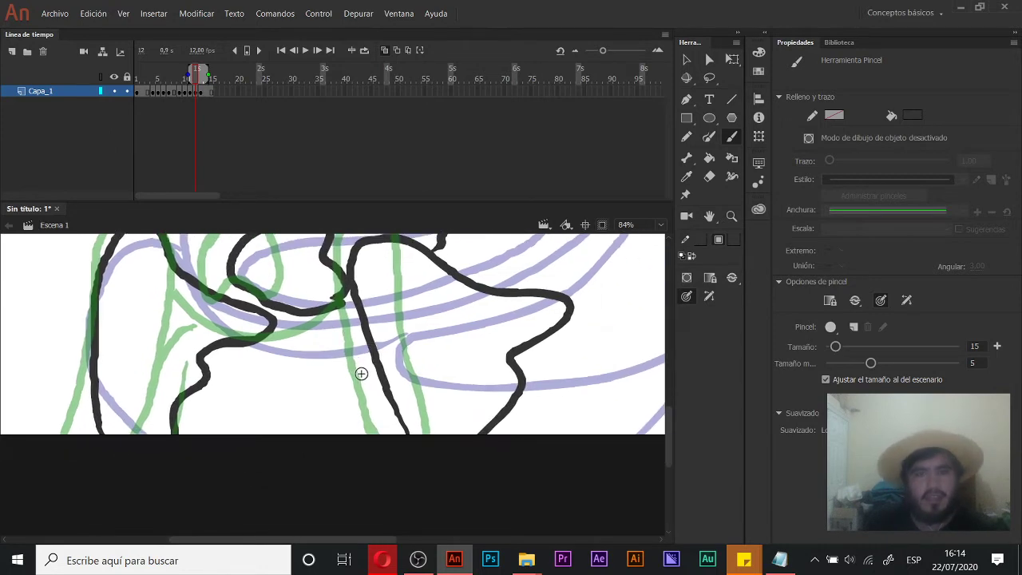
mouse_move(360, 364)
mouse_down()
mouse_move(392, 498)
mouse_move(357, 347)
mouse_move(358, 400)
mouse_up()
key(z)
alt+click(322, 365)
alt+click(343, 383)
key(v)
key(z)
click(326, 387)
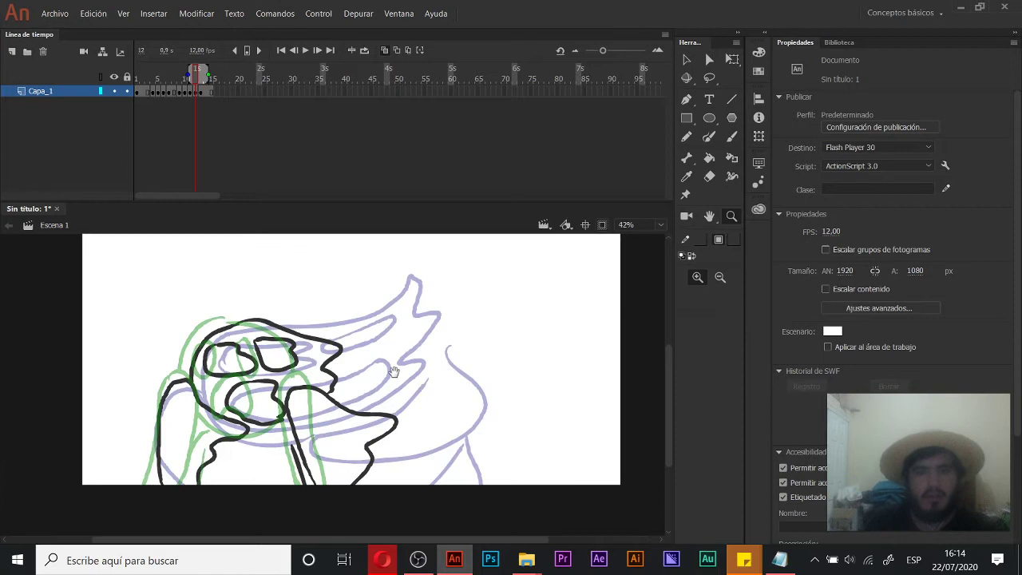
drag(393, 369, 383, 405)
Step: Turn on looped playback over frames 1 to 15 and play the animation from frame 1
key(v)
drag(152, 75, 98, 78)
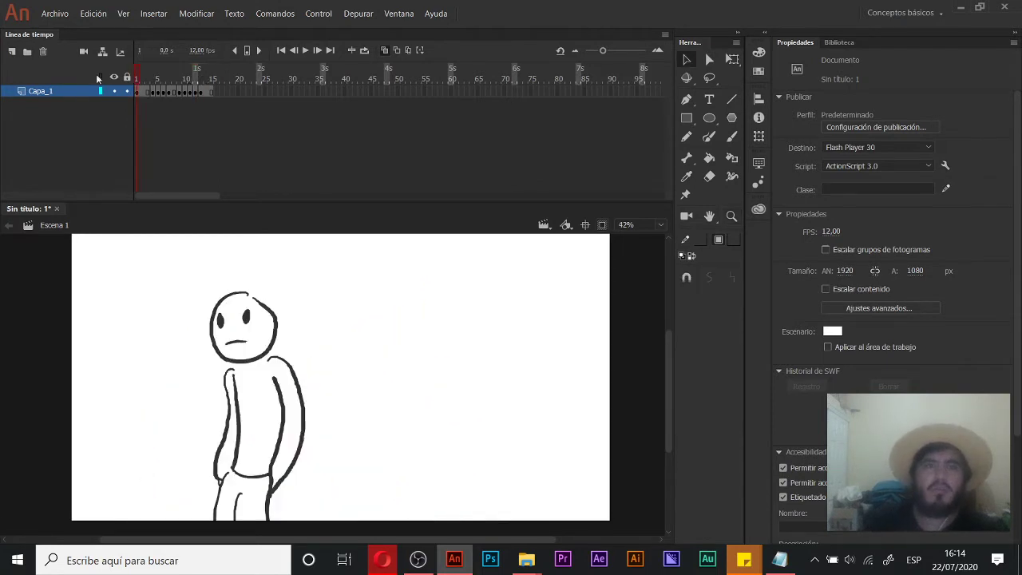
click(364, 50)
drag(196, 72, 215, 74)
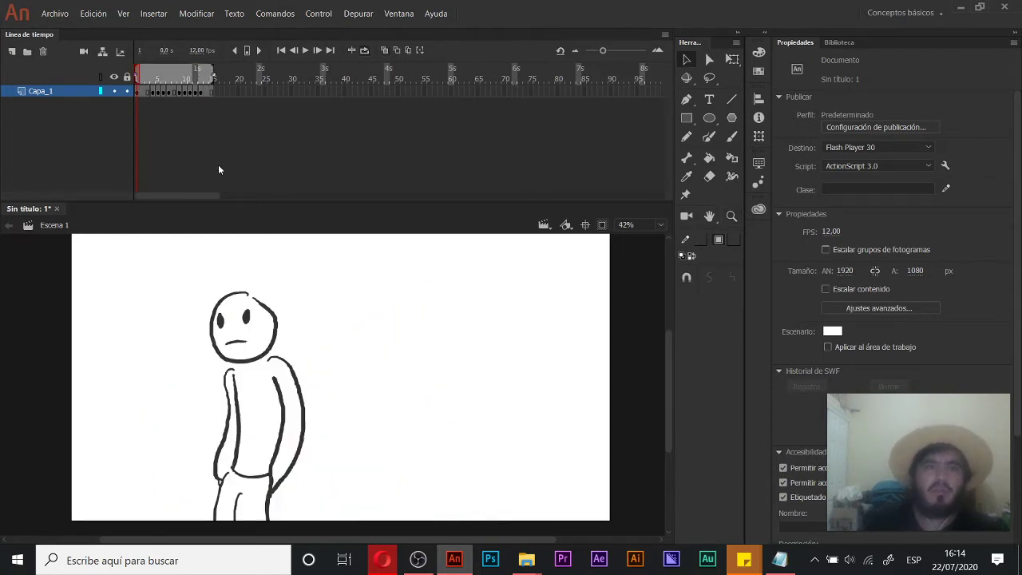
key(Return)
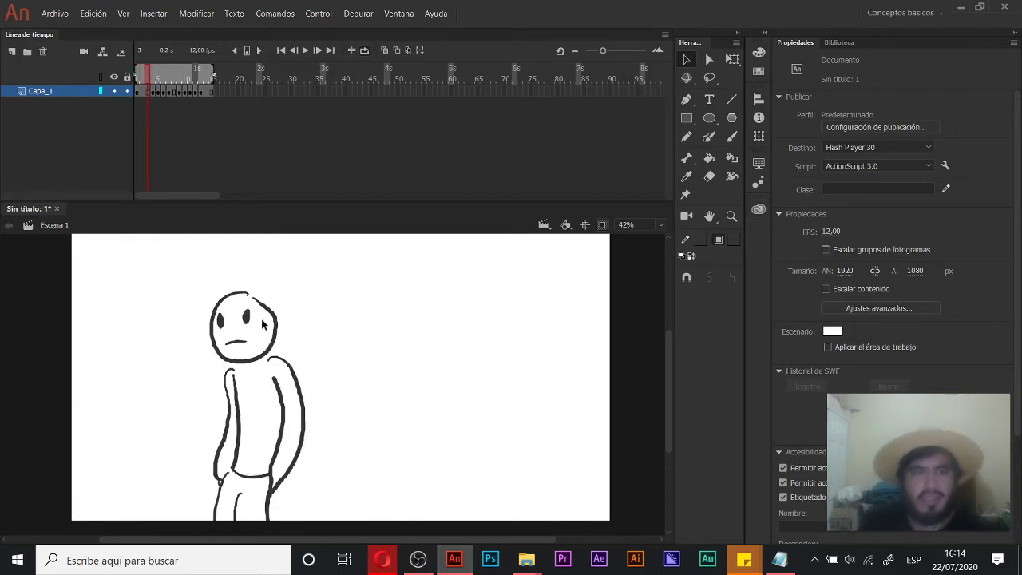
Step: Switch to the Brush and add a new layer above Capa_1
key(b)
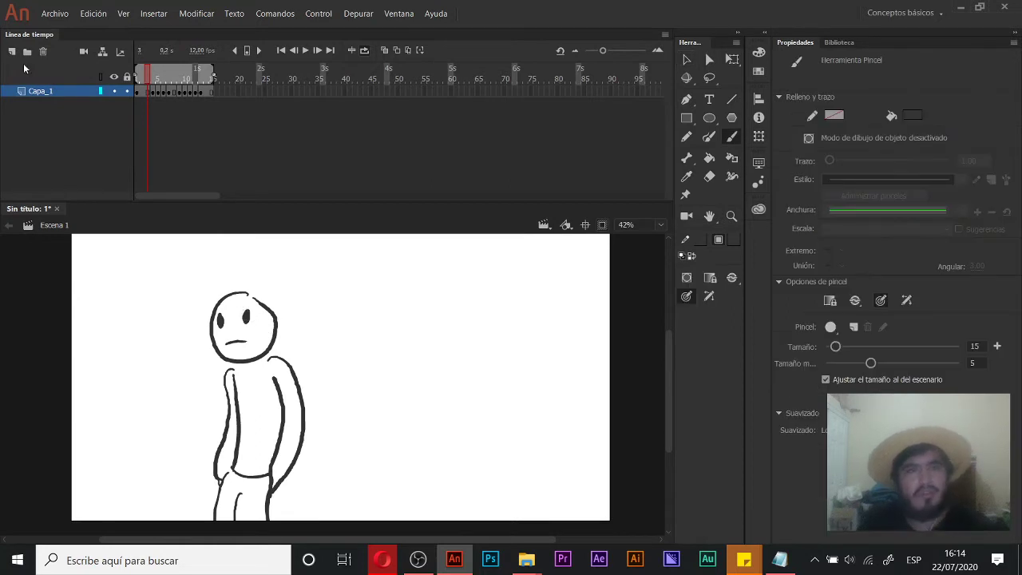
click(12, 51)
Step: Sketch a row of overlapping head circles, stretched in the middle, beside the figure's head on Capa_2, and undo them all
mouse_move(257, 295)
mouse_down()
mouse_move(238, 299)
mouse_move(284, 310)
mouse_move(268, 297)
mouse_move(279, 375)
mouse_move(365, 340)
mouse_move(293, 343)
mouse_up()
key(ctrl+z)
mouse_move(363, 328)
mouse_down()
mouse_move(403, 320)
mouse_move(449, 342)
mouse_move(403, 304)
mouse_up()
mouse_move(249, 320)
mouse_down()
mouse_move(343, 352)
mouse_move(239, 335)
mouse_up()
key(ctrl+z)
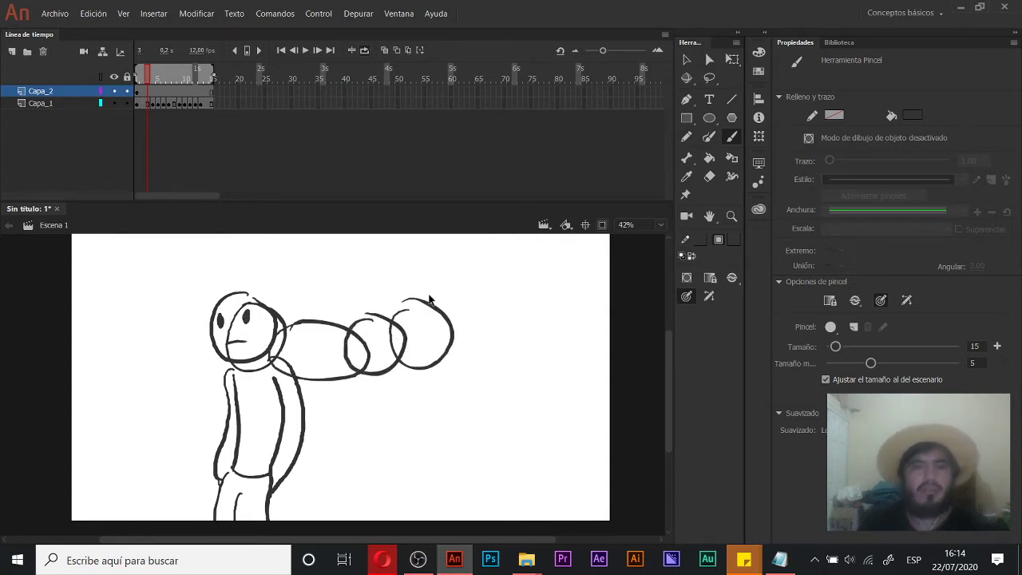
key(ctrl+z)
key(ctrl+z)
key(ctrl+z)
key(ctrl+z)
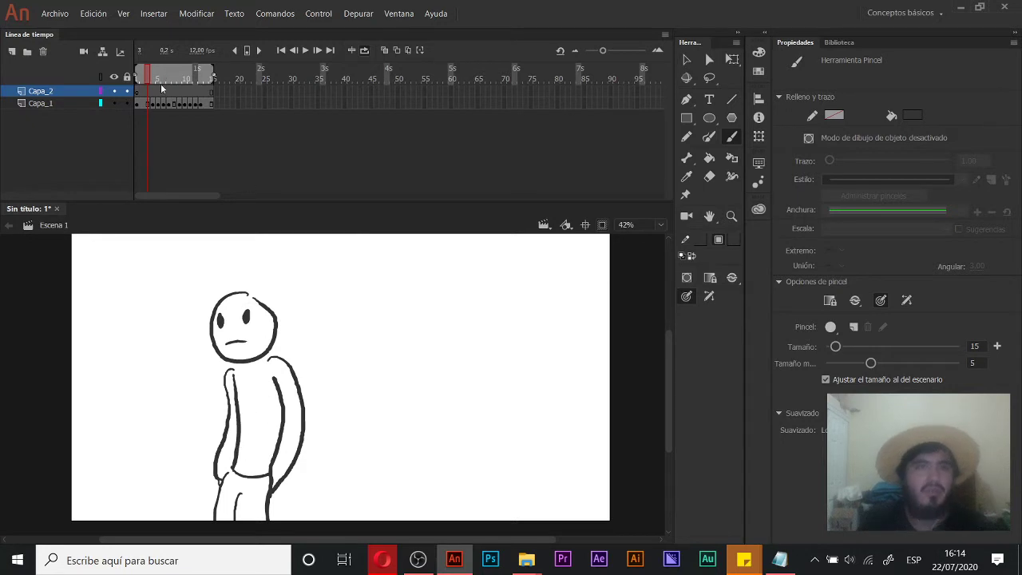
Step: Play the loop from frame 1, extend the frame 10 pose by two frames on both layers, and replay
drag(147, 78, 136, 77)
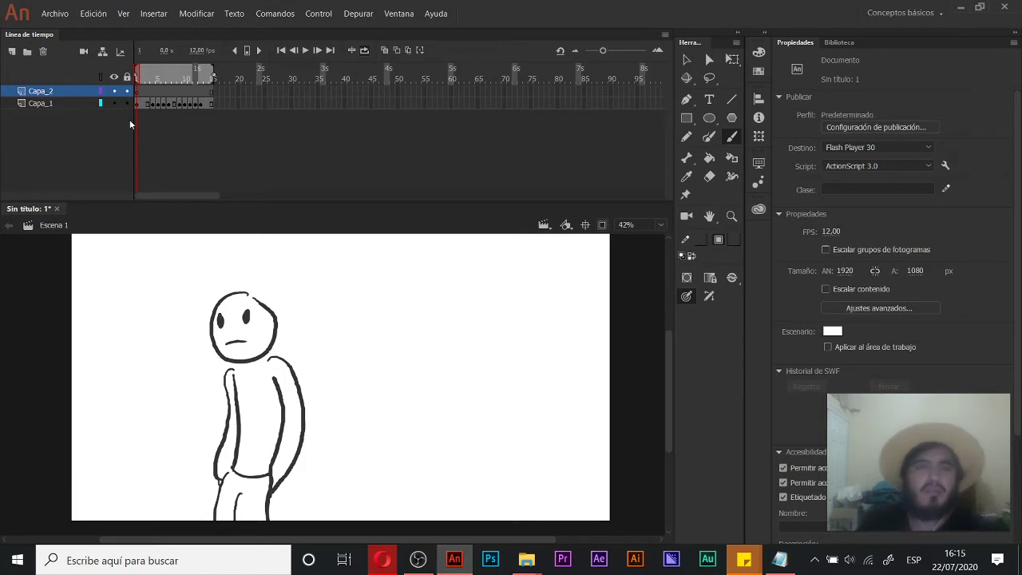
key(Return)
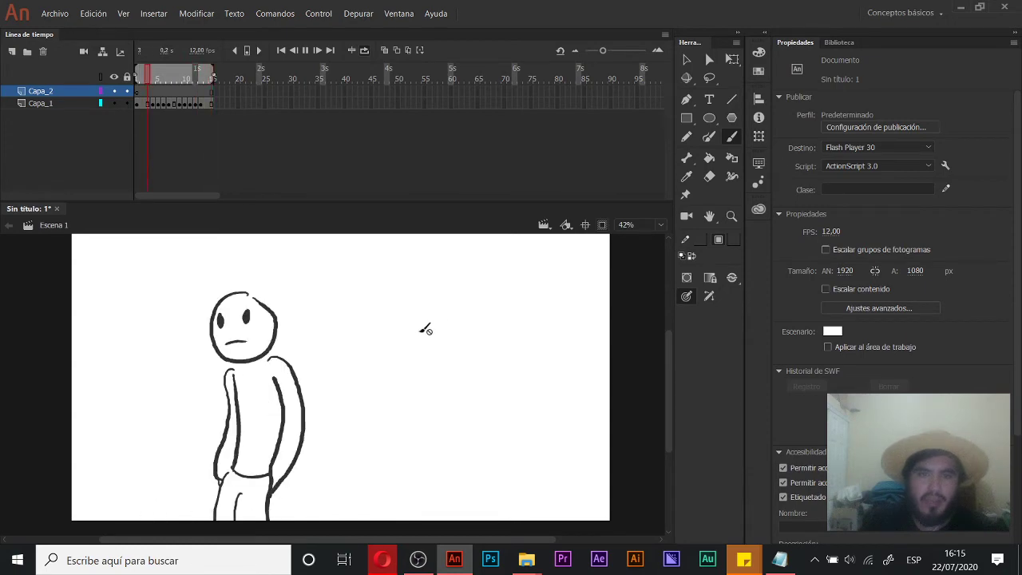
click(190, 79)
click(188, 82)
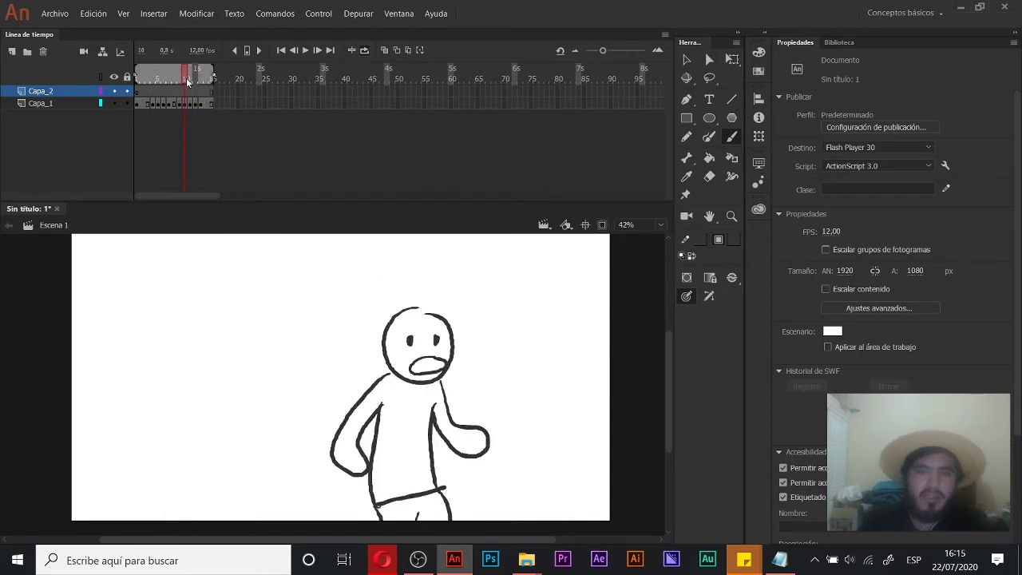
key(comma)
key(period)
key(F5)
key(F5)
key(Return)
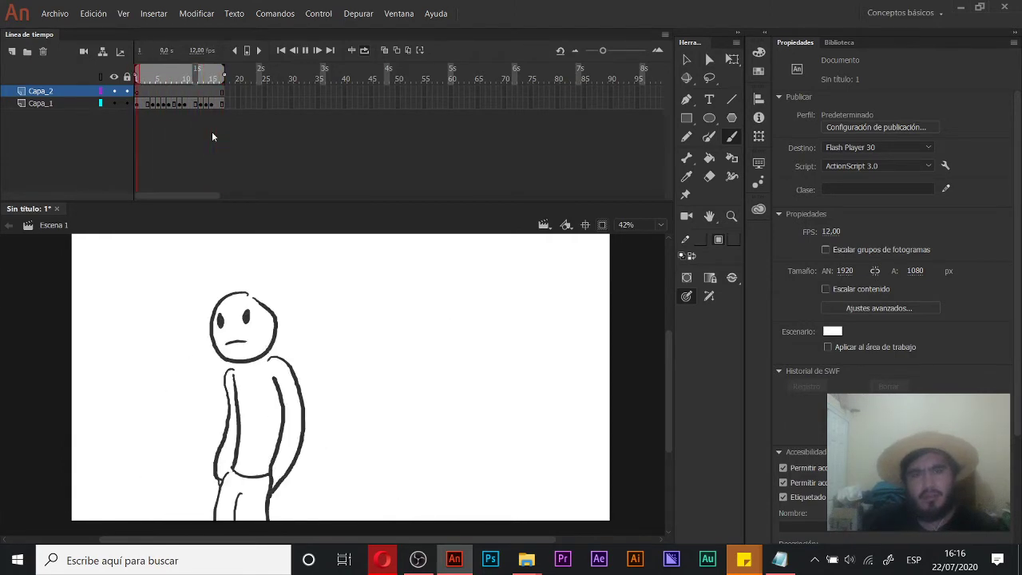
Step: Remove frame 12 from Capa_1 to shorten the held pose, and play the loop
drag(209, 71, 186, 73)
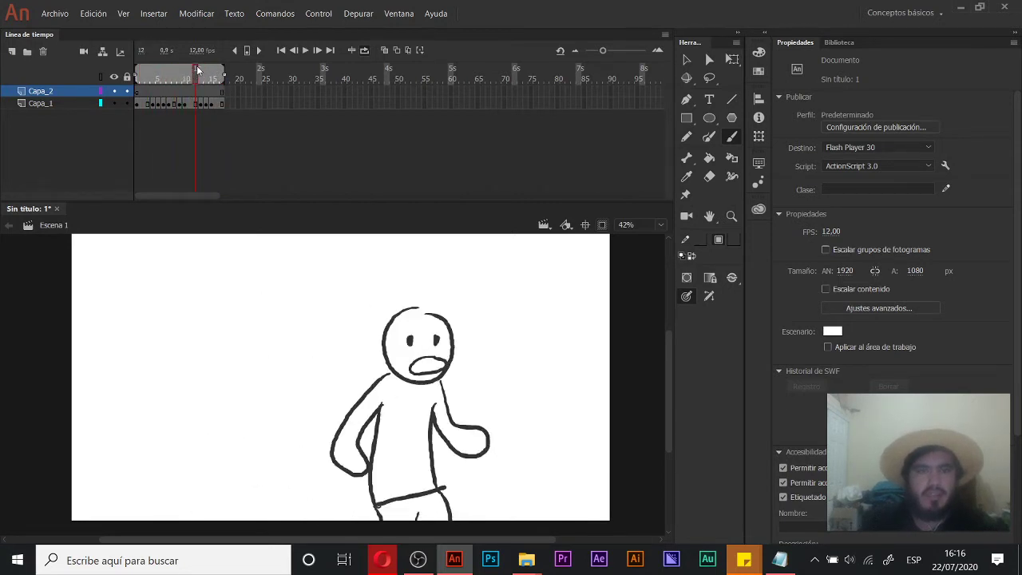
right_click(196, 106)
click(239, 181)
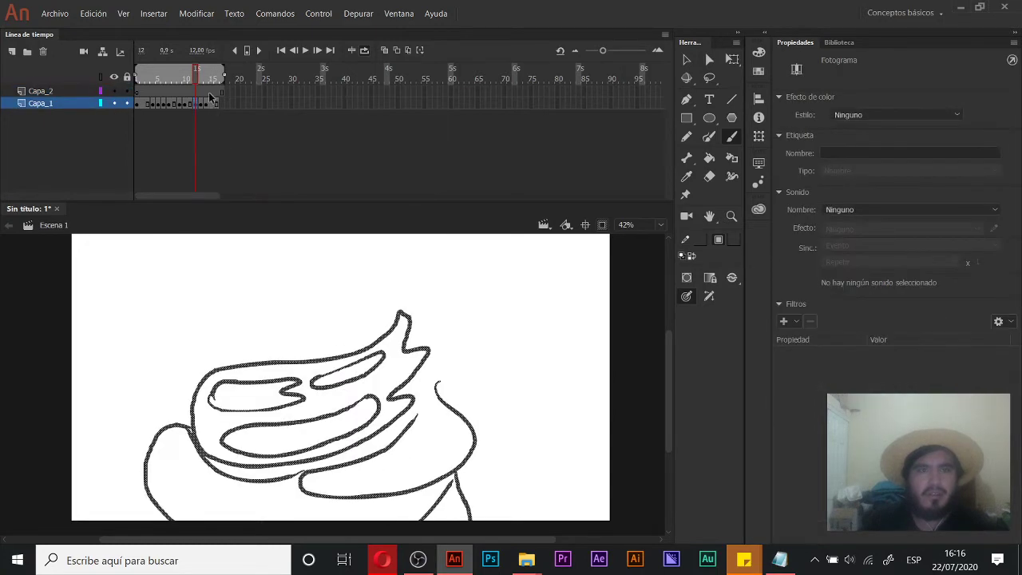
key(Return)
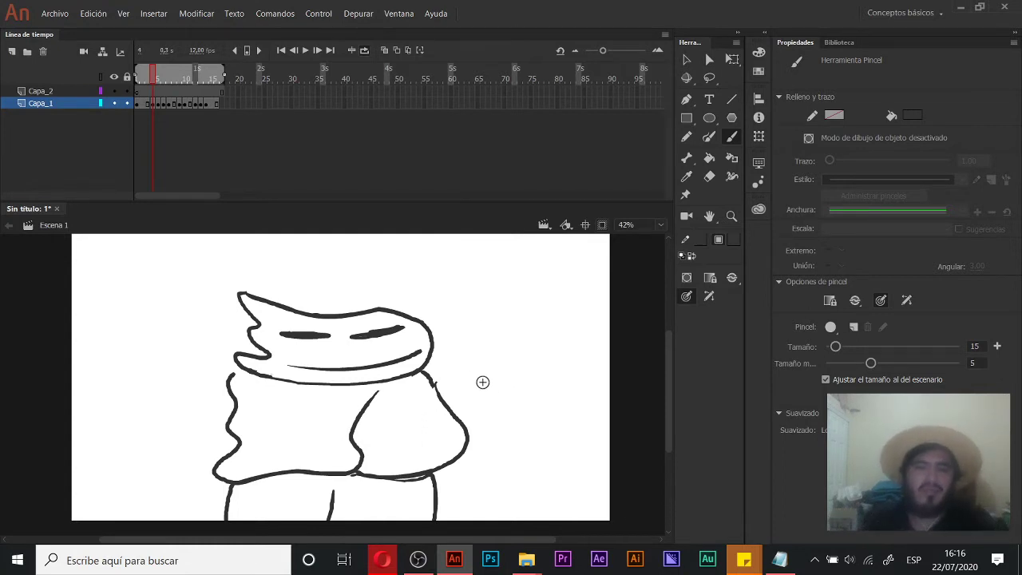
Step: Step through the animation frame by frame, forwards and backwards, to examine the key poses, smears and overshoots
key(period)
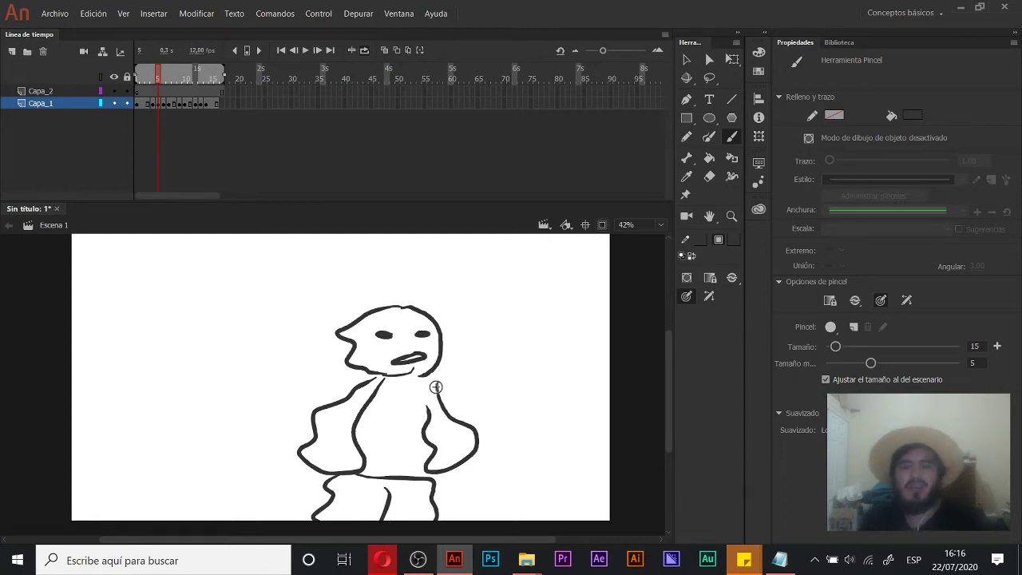
key(comma)
key(comma)
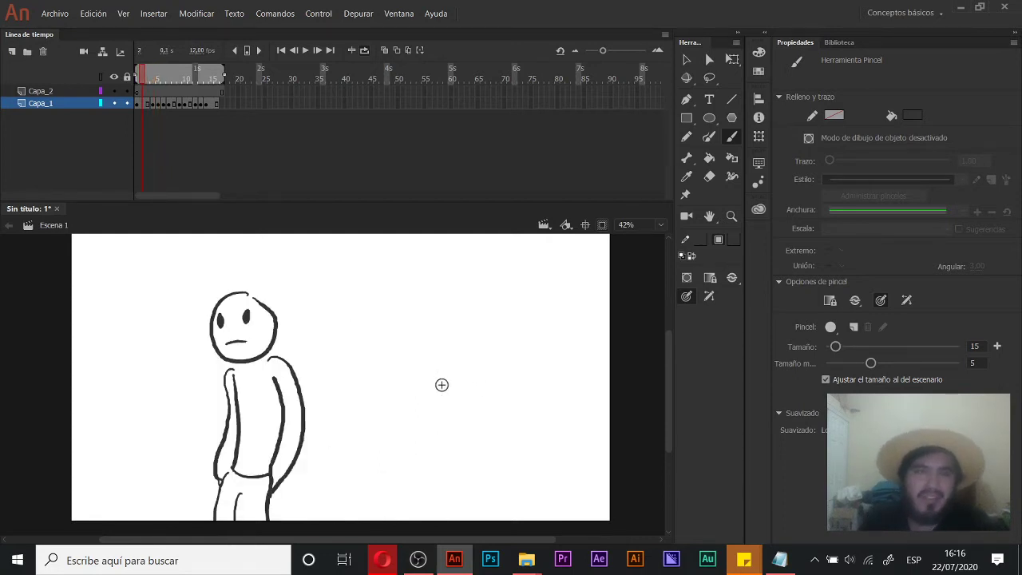
key(period)
key(period)
key(period)
key(period)
key(period)
key(period)
key(period)
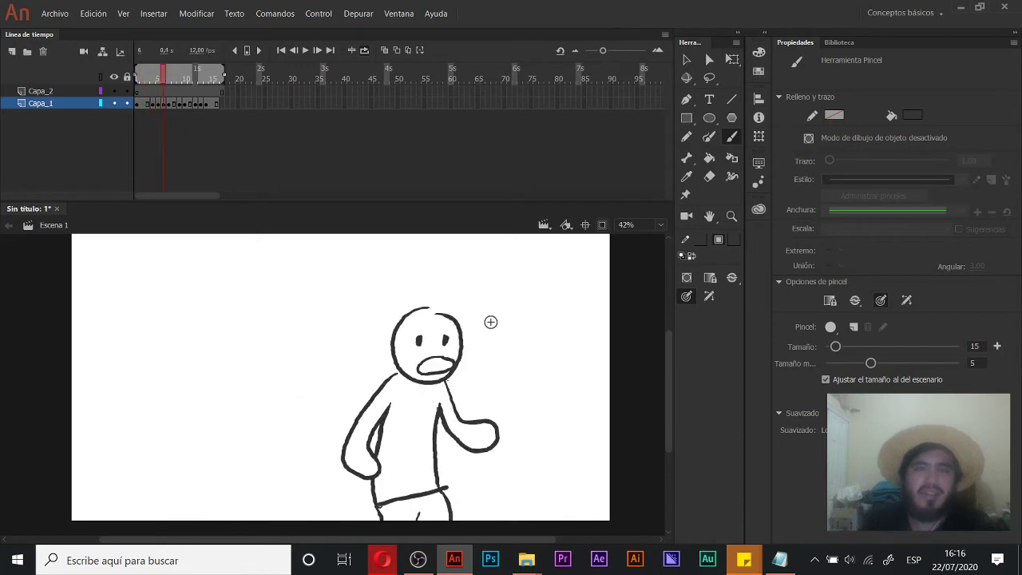
key(period)
key(period)
key(period)
key(period)
key(period)
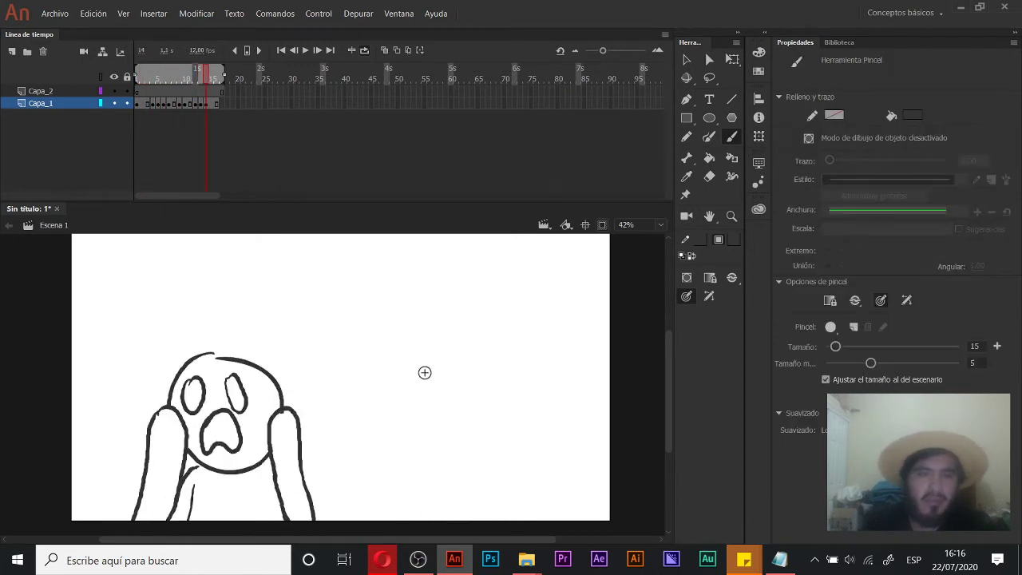
key(comma)
key(comma)
key(comma)
key(comma)
key(comma)
key(comma)
key(comma)
key(comma)
key(comma)
key(comma)
key(comma)
key(comma)
key(comma)
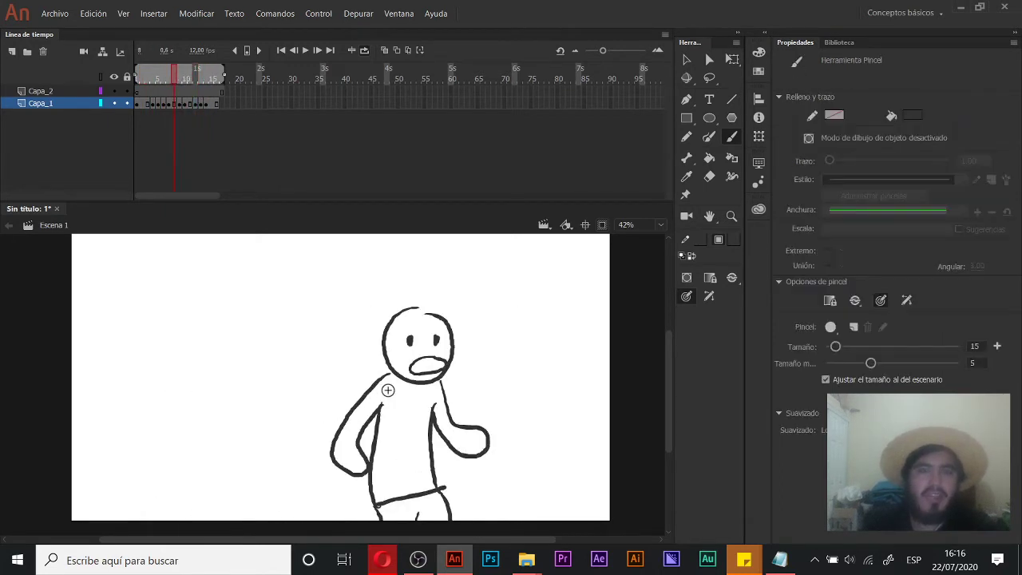
key(comma)
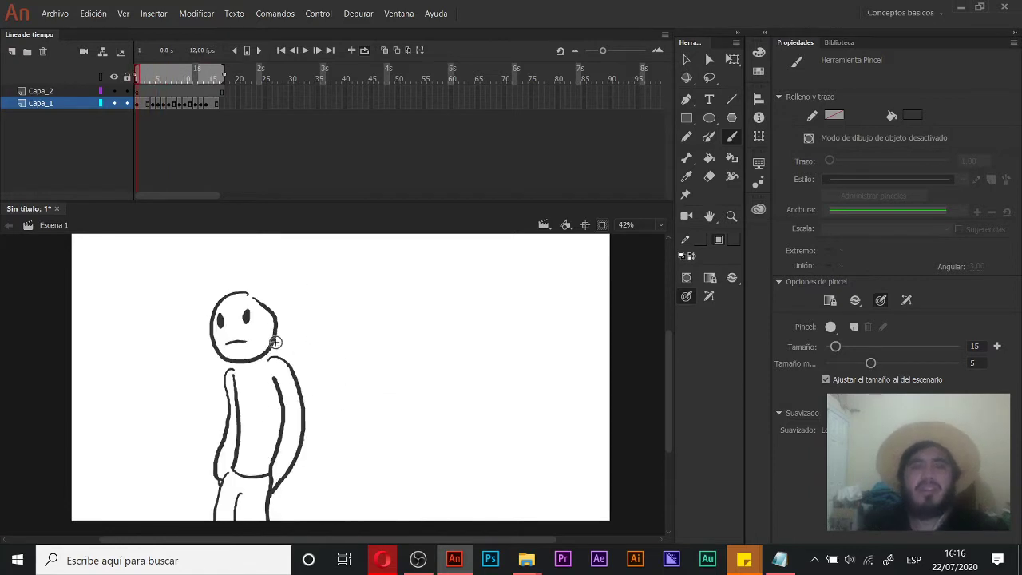
key(period)
key(period)
key(period)
key(period)
key(period)
key(period)
key(period)
key(period)
key(period)
key(period)
key(period)
key(period)
key(period)
key(period)
key(period)
key(comma)
key(comma)
key(comma)
key(comma)
key(comma)
key(comma)
key(comma)
key(comma)
key(comma)
key(comma)
key(comma)
key(comma)
key(comma)
key(comma)
key(comma)
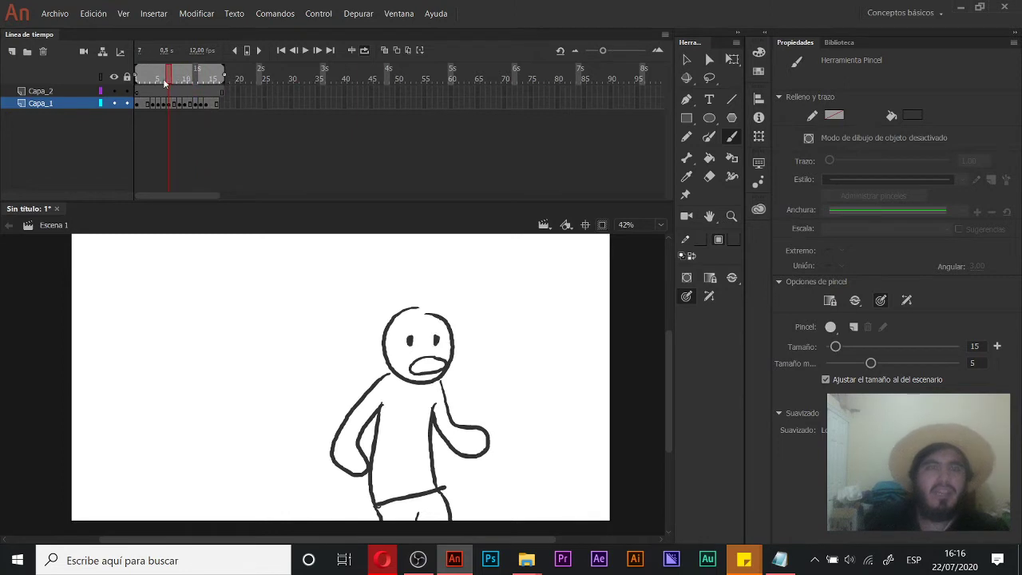
Step: Play the loop, inspect the scared pose on frame 15, and replay the animation from frame 1
click(126, 121)
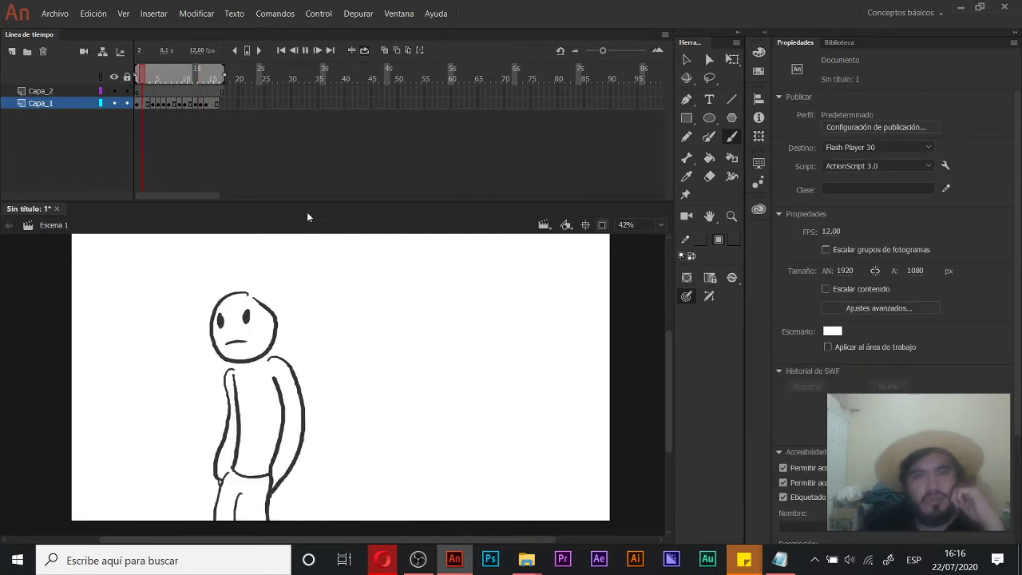
click(210, 79)
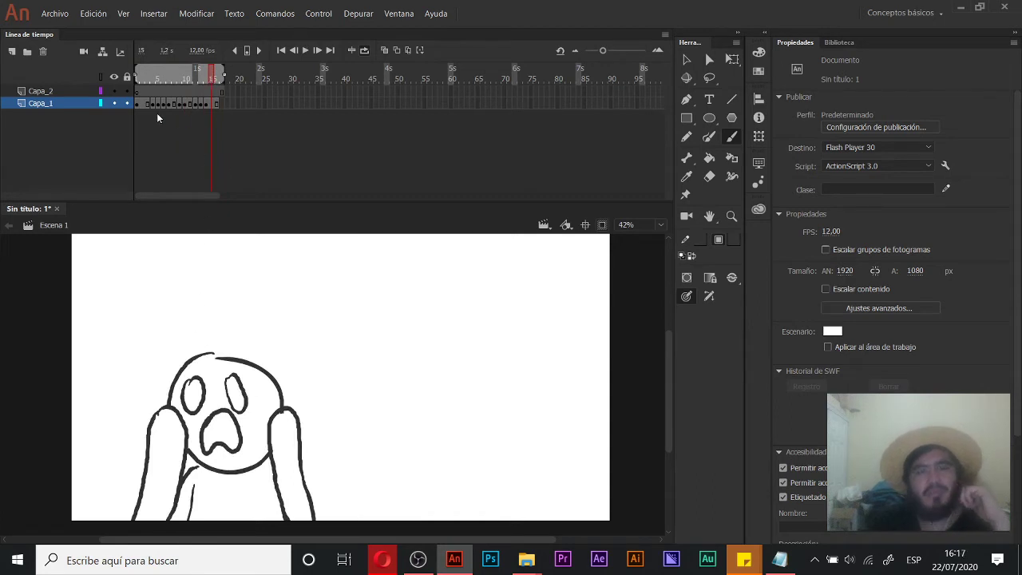
drag(176, 78, 120, 102)
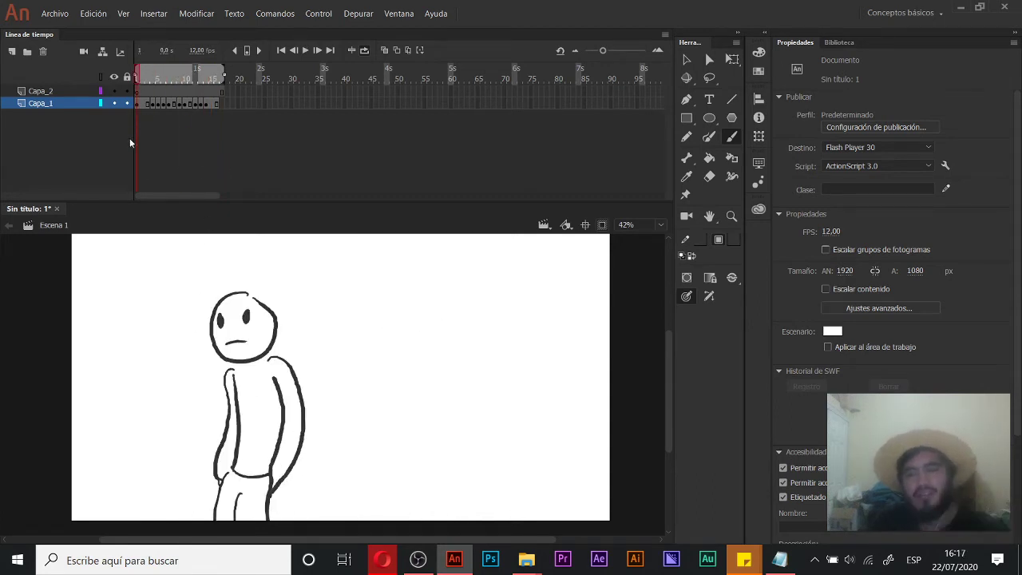
key(Return)
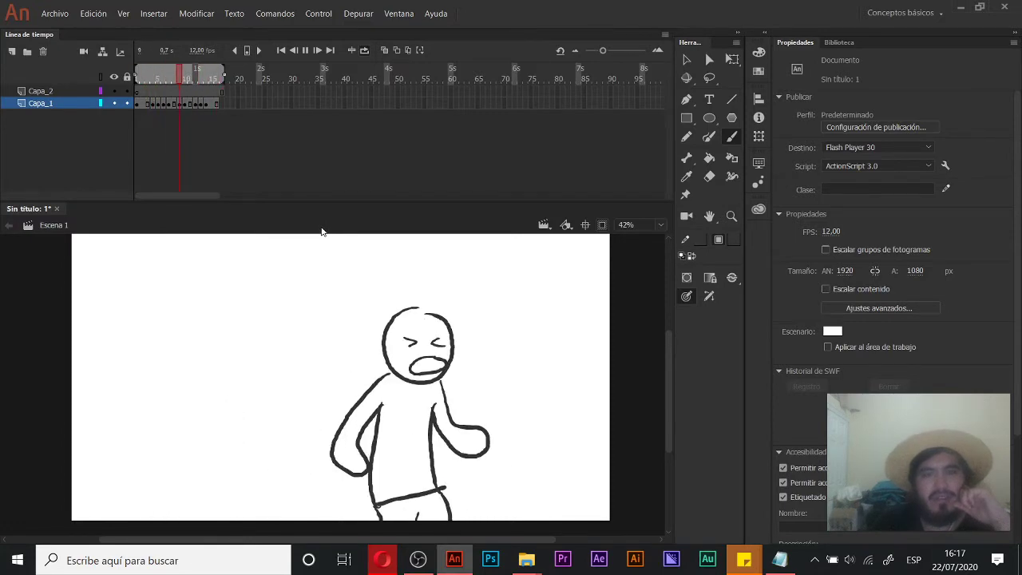
Step: Sketch a long curved smear shape between two small circles over the frame 5 figure, and undo all of it
click(149, 74)
drag(158, 72, 160, 97)
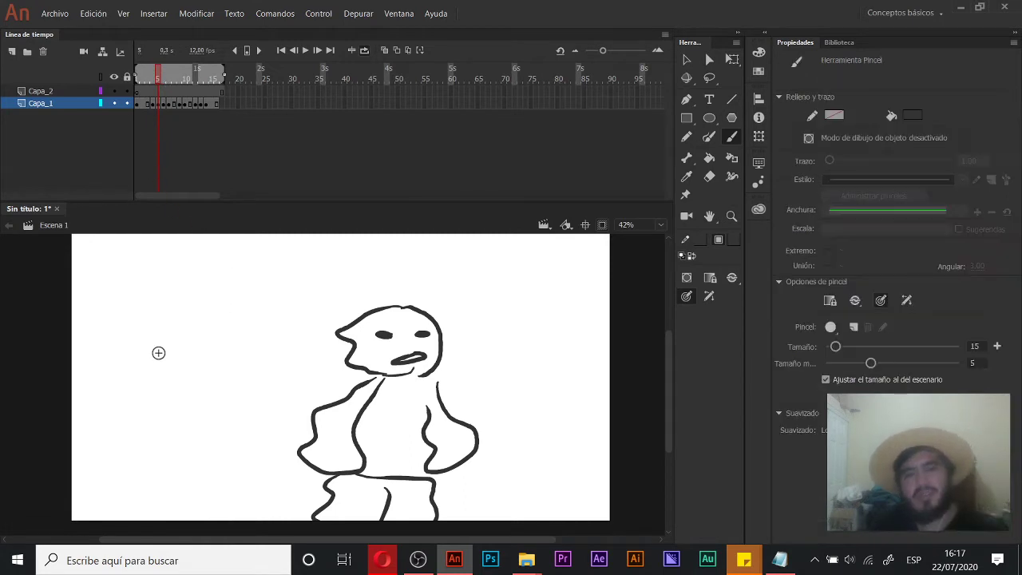
drag(113, 458, 109, 458)
drag(546, 258, 550, 270)
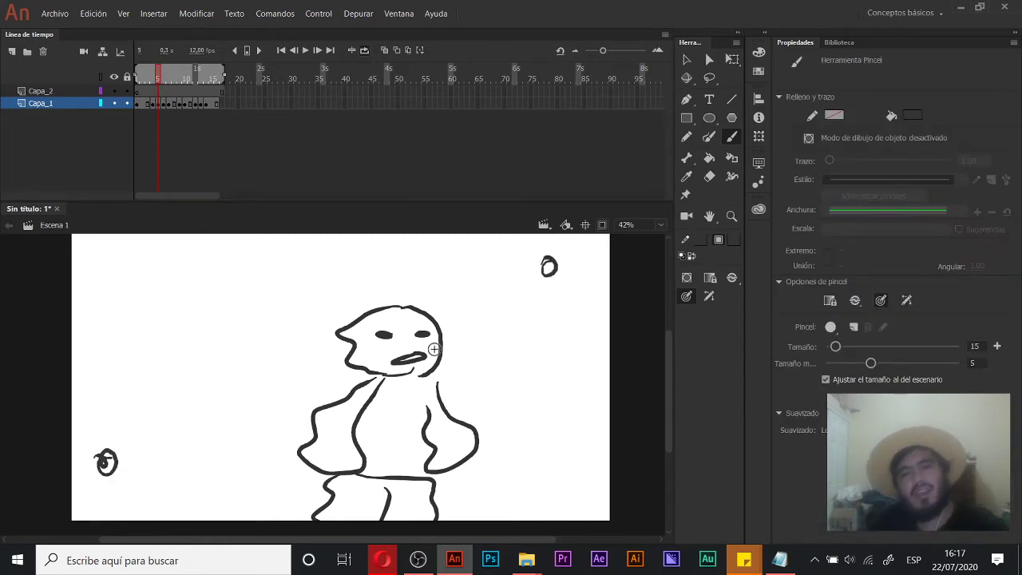
mouse_move(90, 445)
mouse_down()
mouse_move(423, 479)
mouse_move(530, 248)
mouse_up()
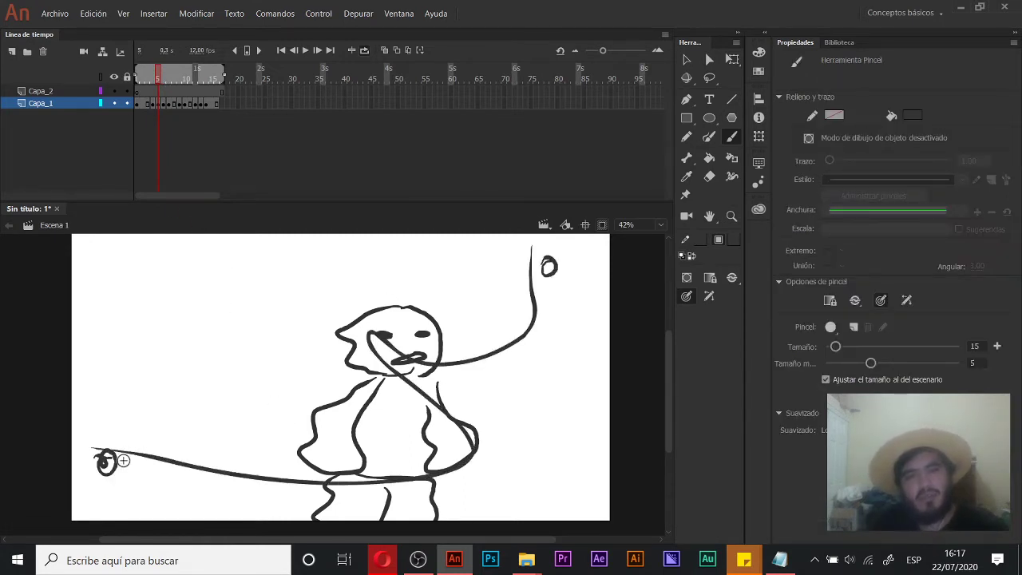
mouse_move(103, 461)
mouse_down()
mouse_move(308, 508)
mouse_move(507, 369)
mouse_move(485, 348)
mouse_move(520, 290)
mouse_move(405, 468)
mouse_move(152, 492)
mouse_up()
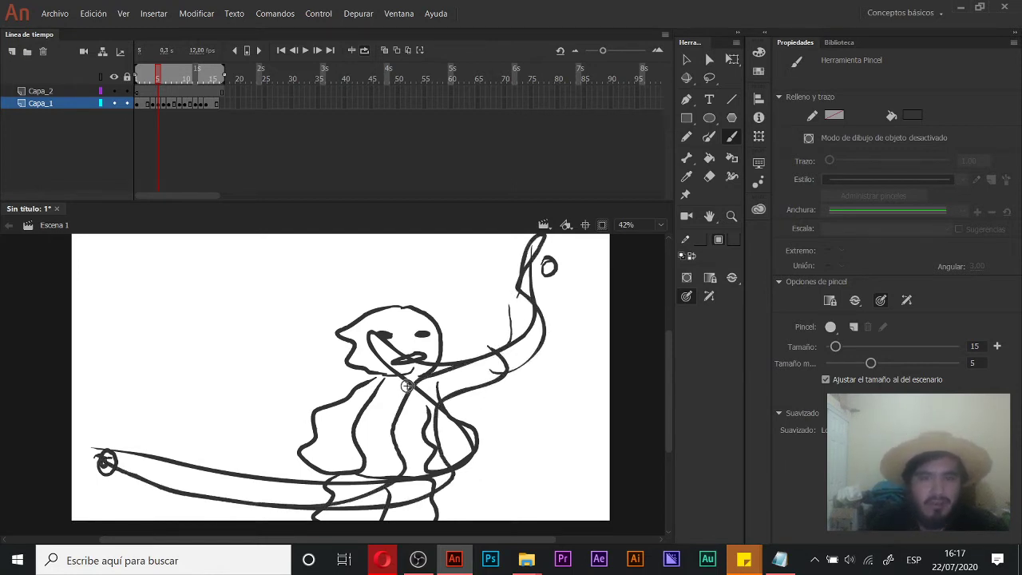
key(ctrl+z)
key(ctrl+z)
key(ctrl+z)
key(ctrl+z)
key(ctrl+z)
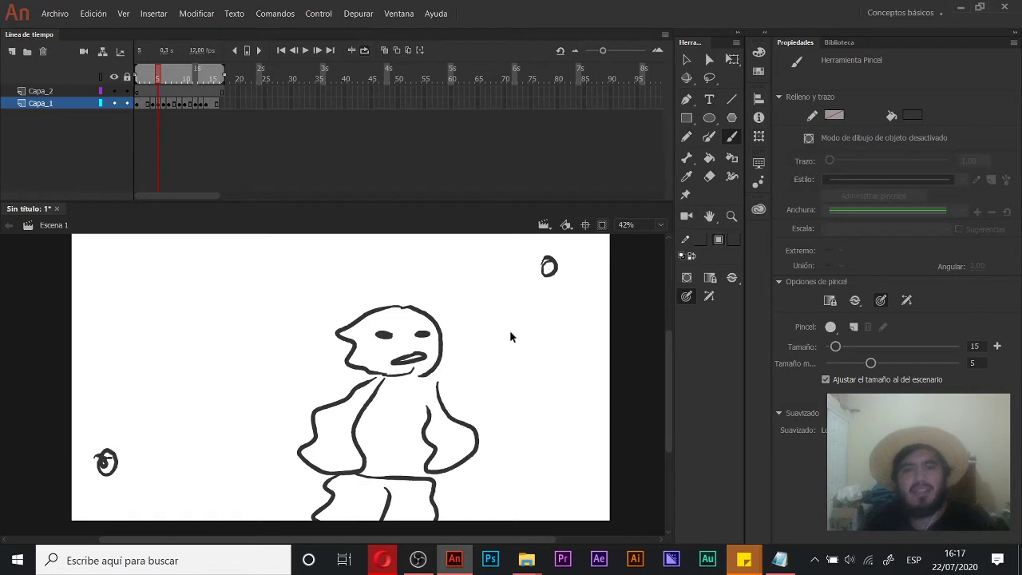
key(ctrl+z)
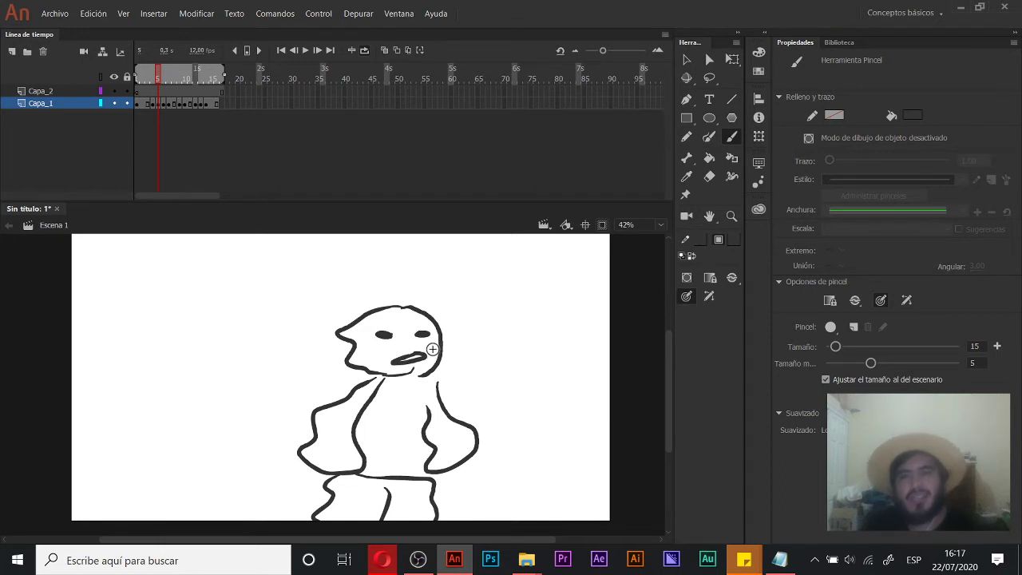
Step: Return to frame 1, set the document frame rate to 8 fps, and play the loop
drag(237, 83, 53, 66)
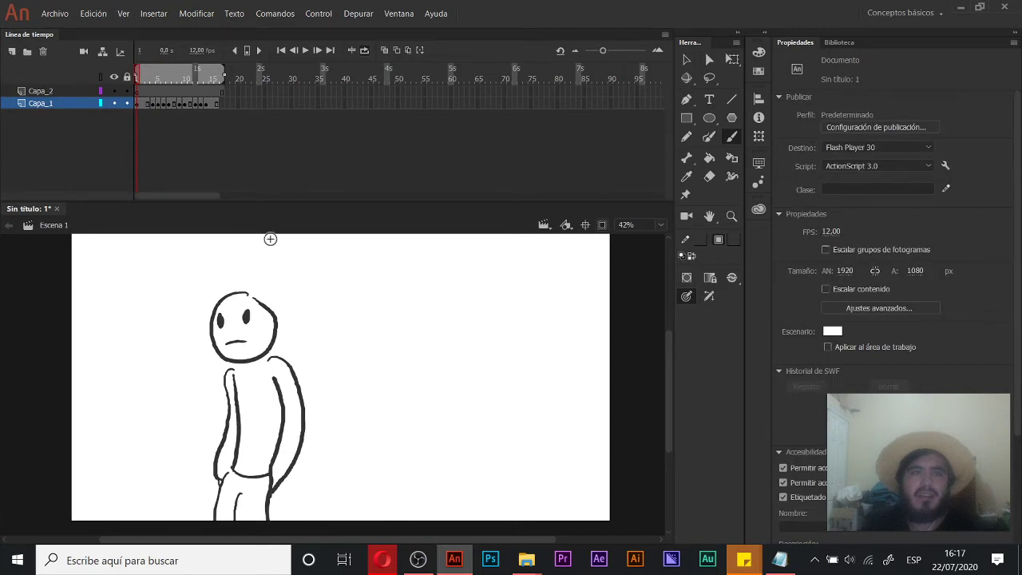
key(v)
click(831, 231)
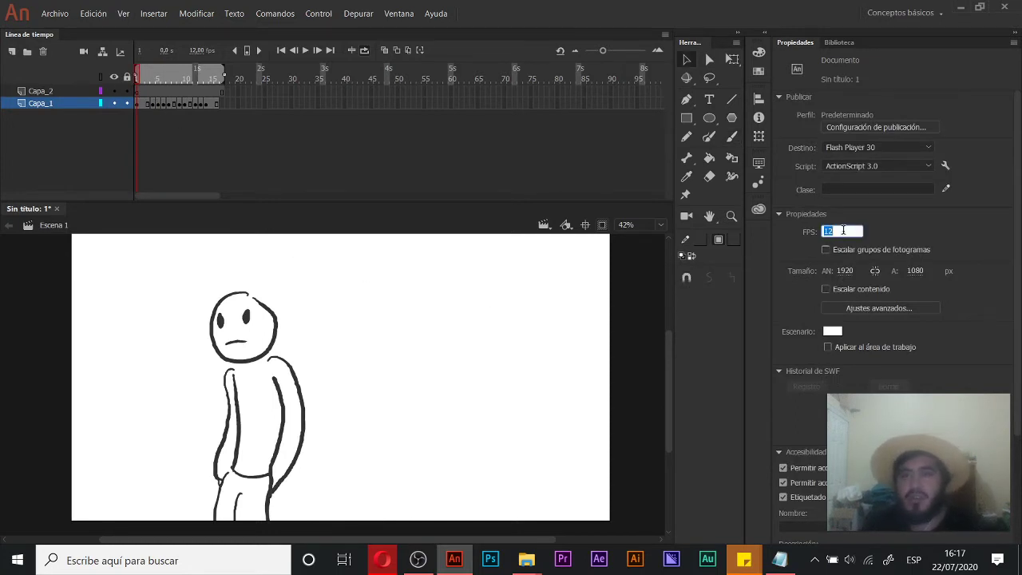
text(8)
key(Return)
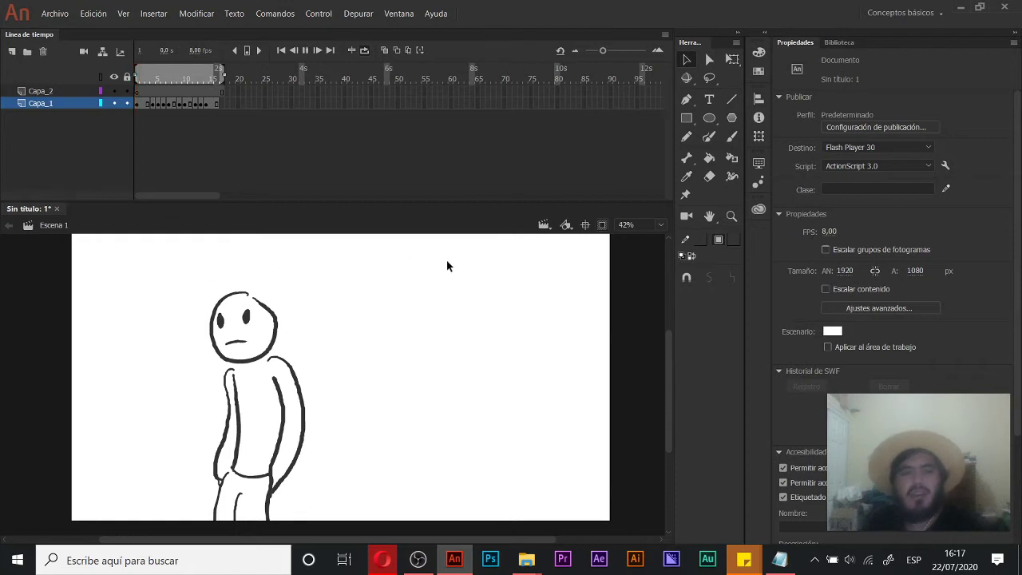
key(Return)
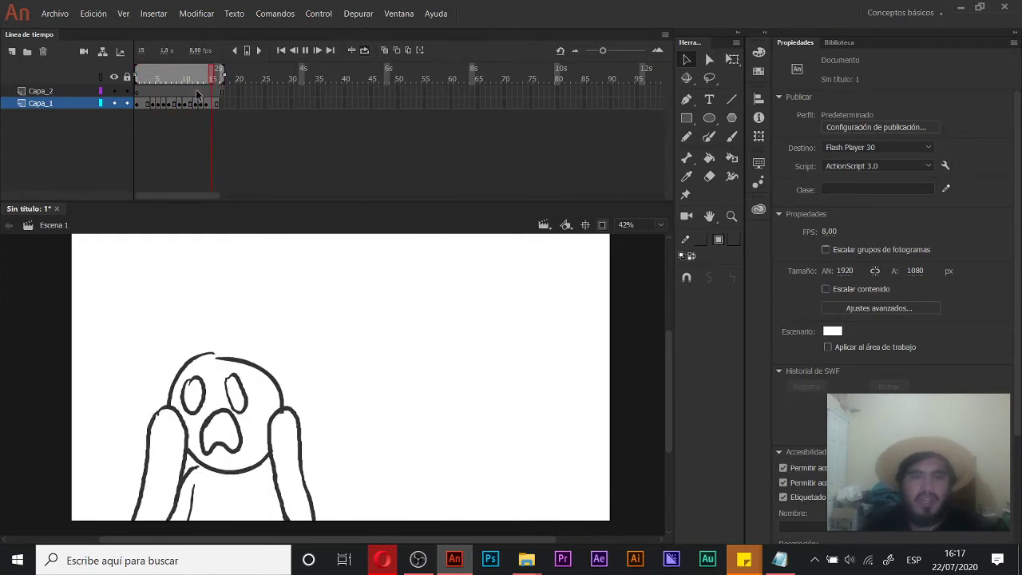
Step: Stop playback, set the document frame rate to 24 fps, and play the loop
key(Return)
click(833, 233)
text(24)
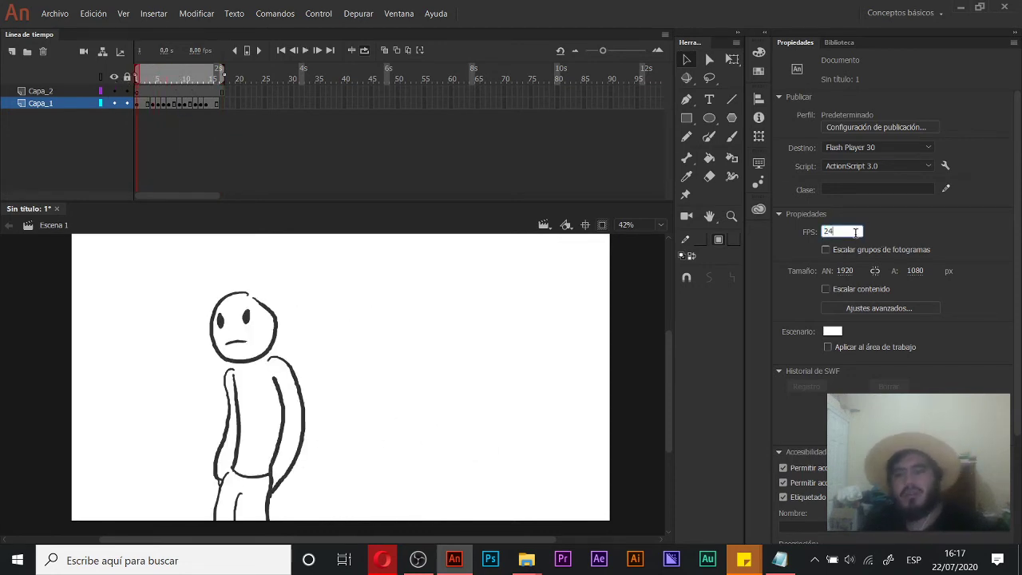
key(Return)
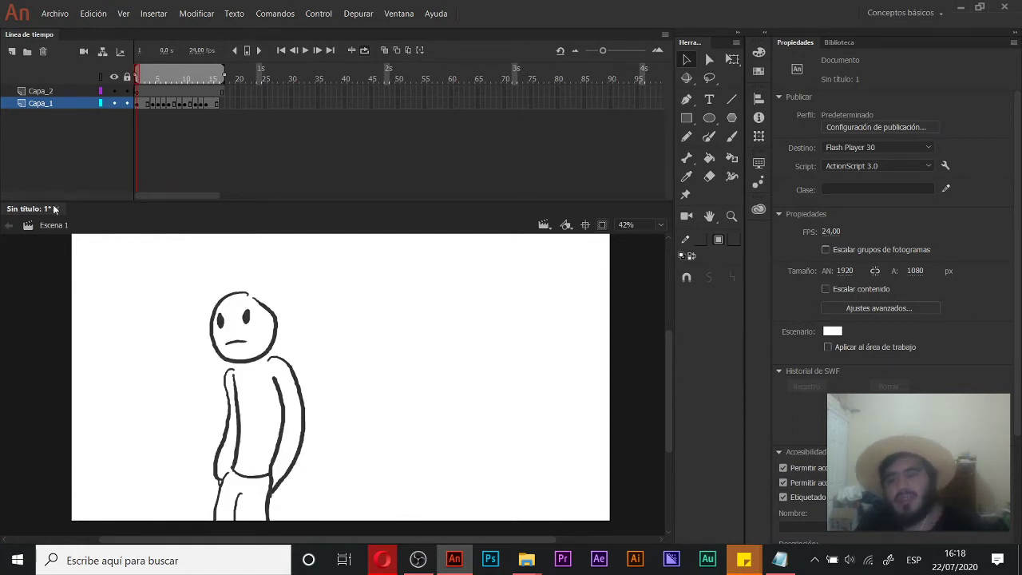
key(Return)
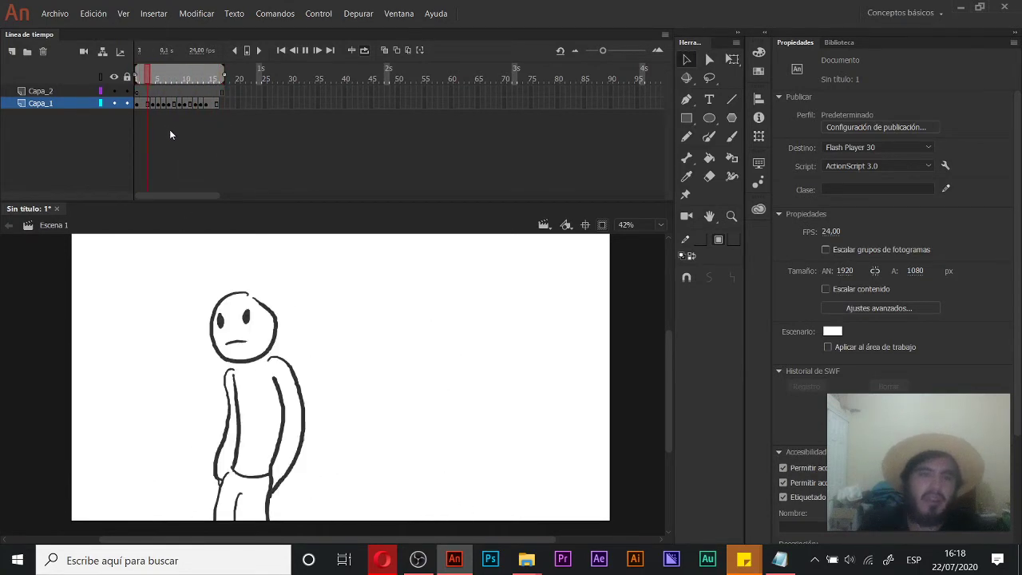
Step: Insert frames in the timeline to hold the first standing pose through frame 8 and lengthen the open-mouthed pose that starts on frame 12
click(149, 76)
drag(151, 76, 200, 73)
key(F5)
key(F5)
key(F5)
key(F5)
key(F5)
key(F5)
key(F5)
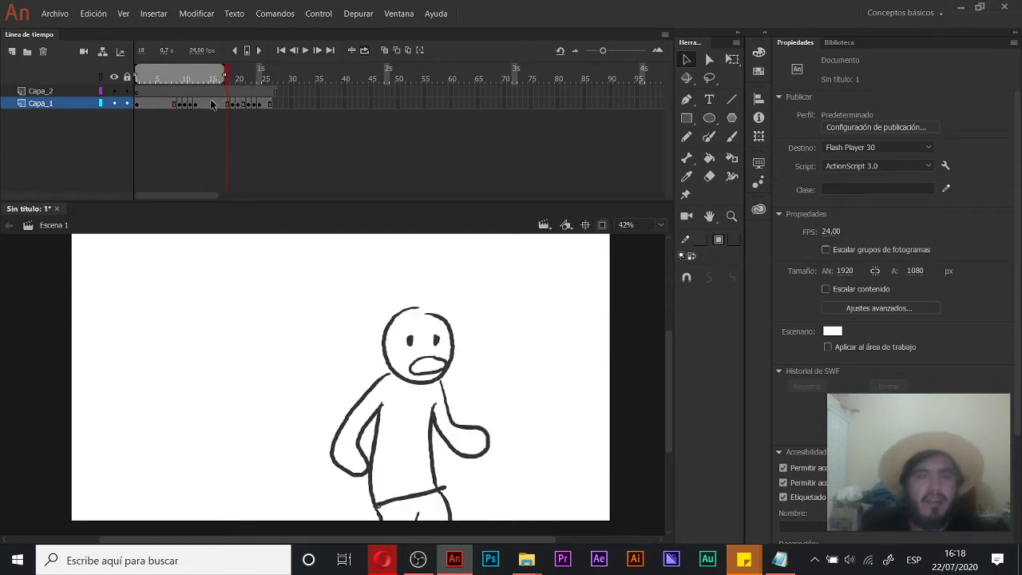
Step: Insert frames to hold the scared pose through frame 34, extend the loop range to cover it, and play the loop
click(275, 75)
key(F5)
key(F5)
key(F5)
key(F5)
key(F5)
key(F5)
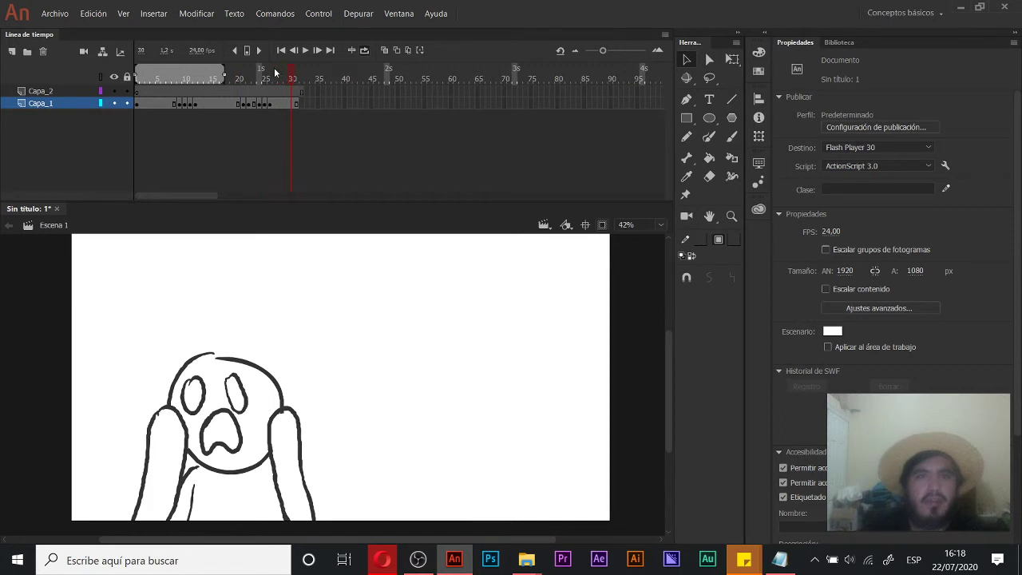
drag(225, 75, 316, 75)
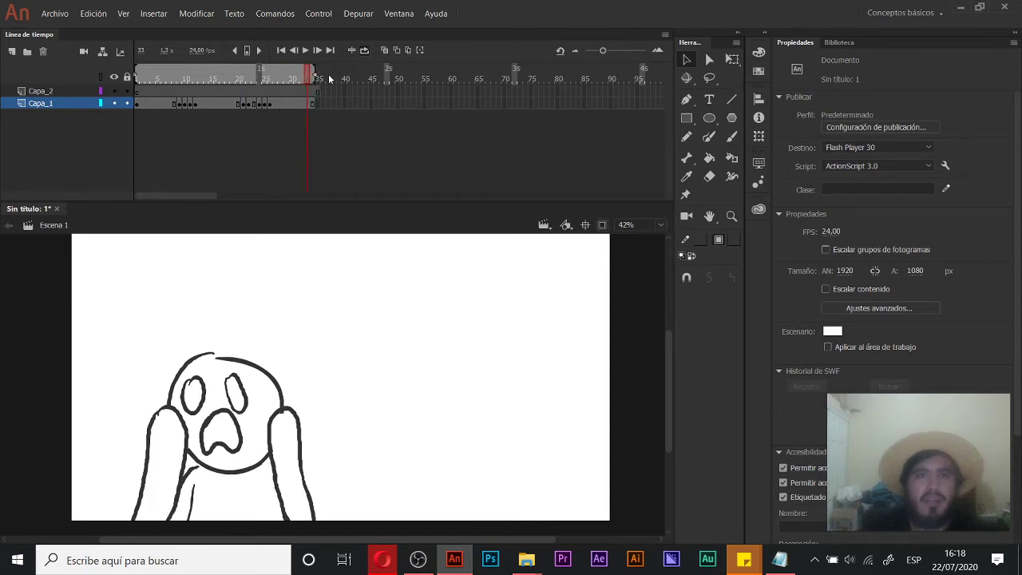
key(Return)
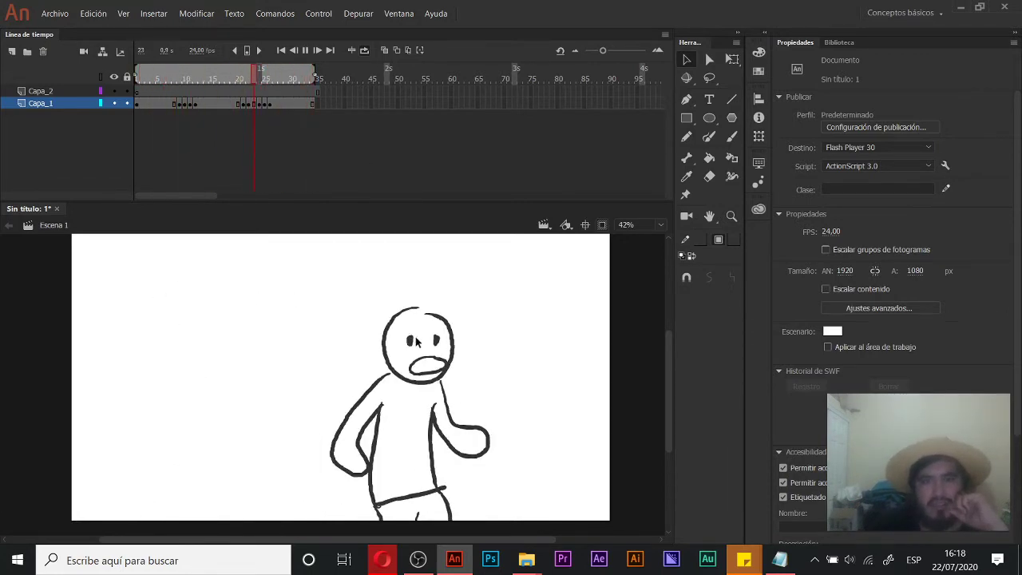
Step: Add a blink to the held open-mouthed pose by pasting frame 21's closed-eyes drawing in place on frame 16, and play the loop
click(184, 78)
drag(184, 78, 189, 80)
click(196, 106)
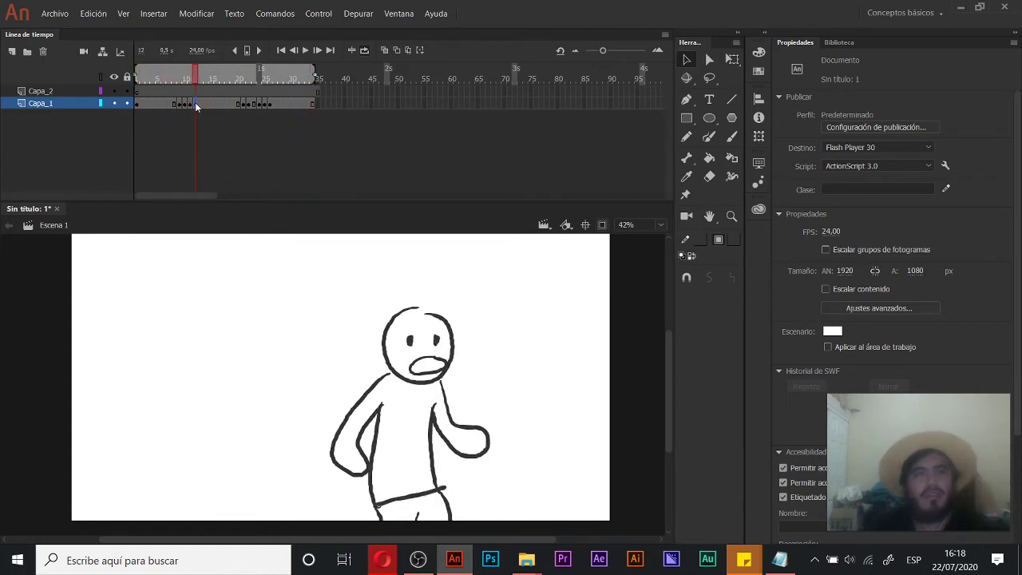
click(242, 106)
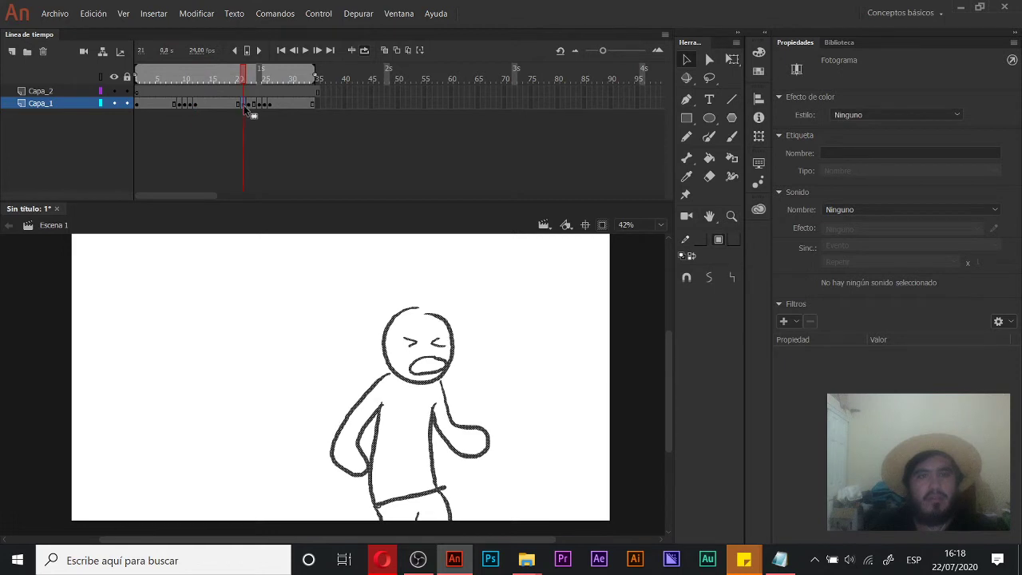
click(225, 107)
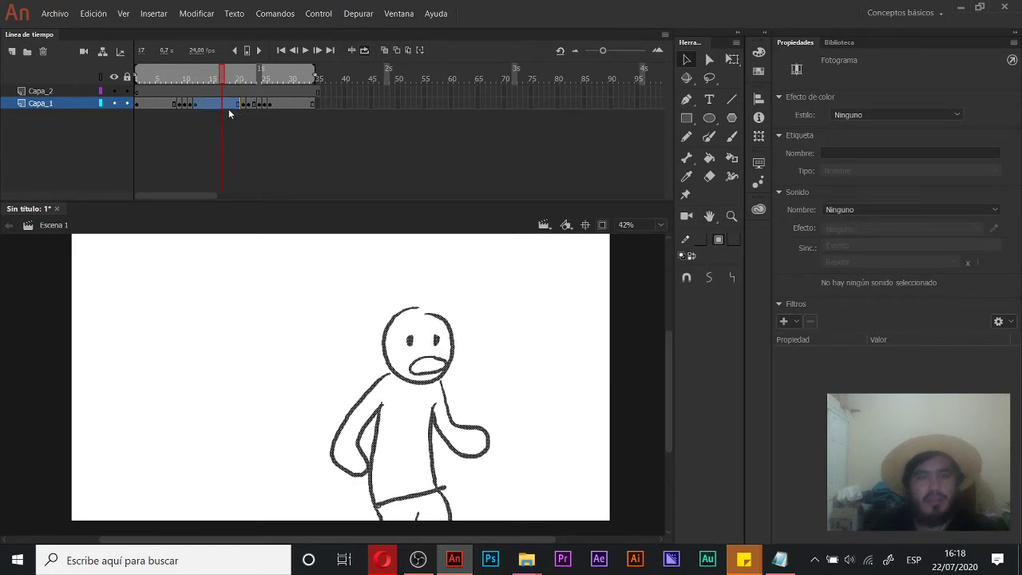
click(218, 106)
key(F7)
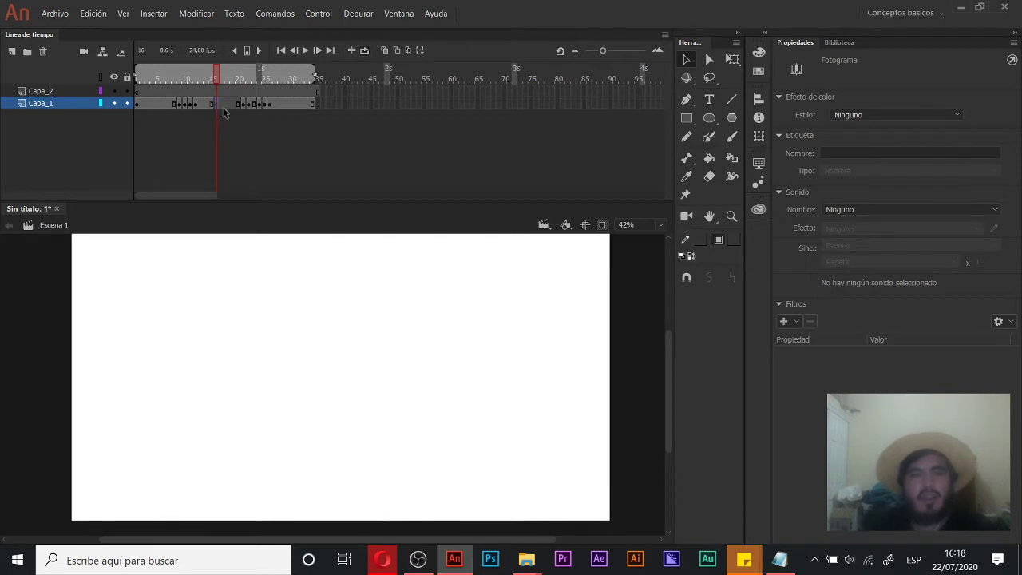
key(ctrl+z)
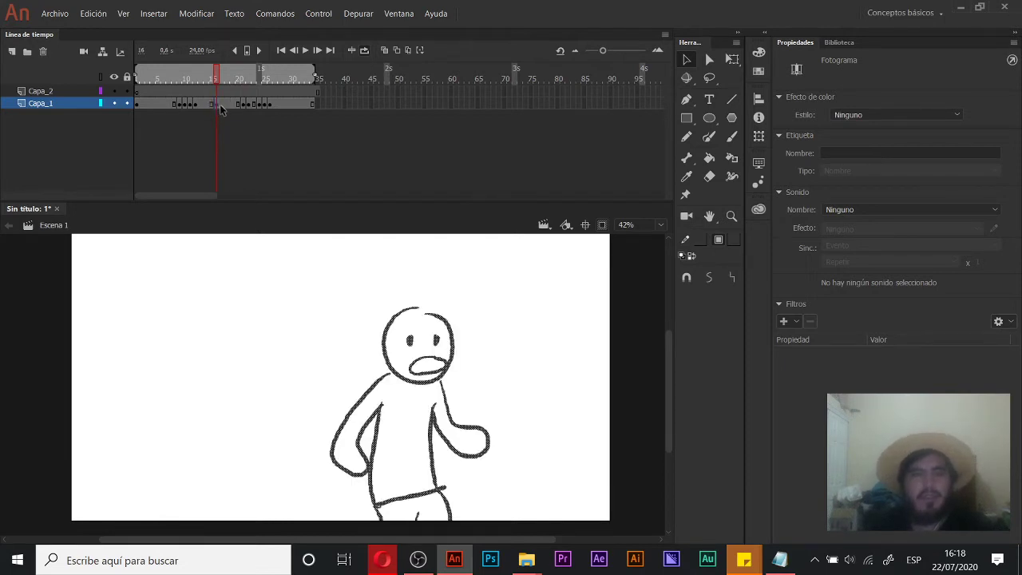
click(217, 106)
key(F7)
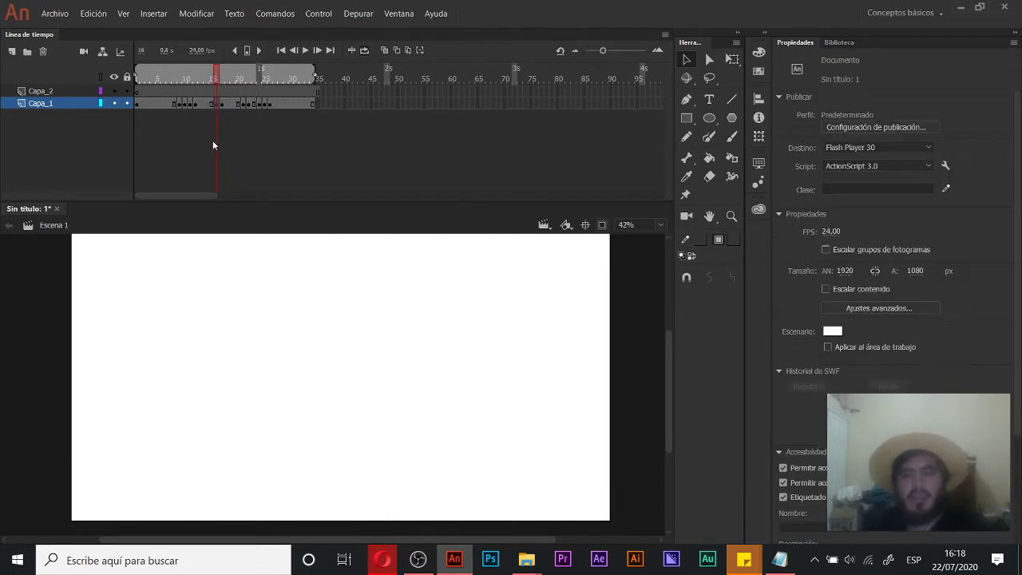
key(ctrl+shift+v)
key(Return)
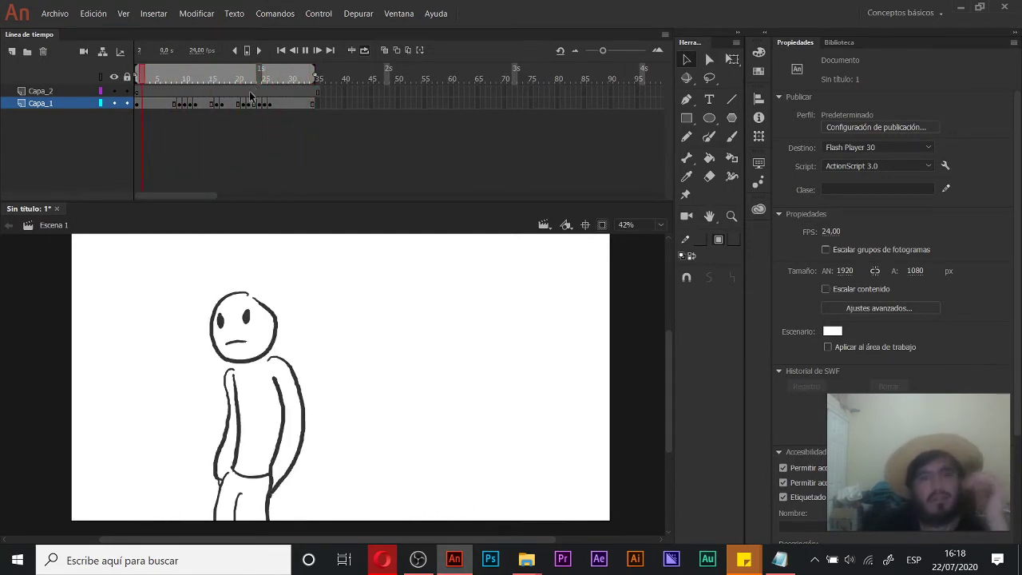
click(138, 78)
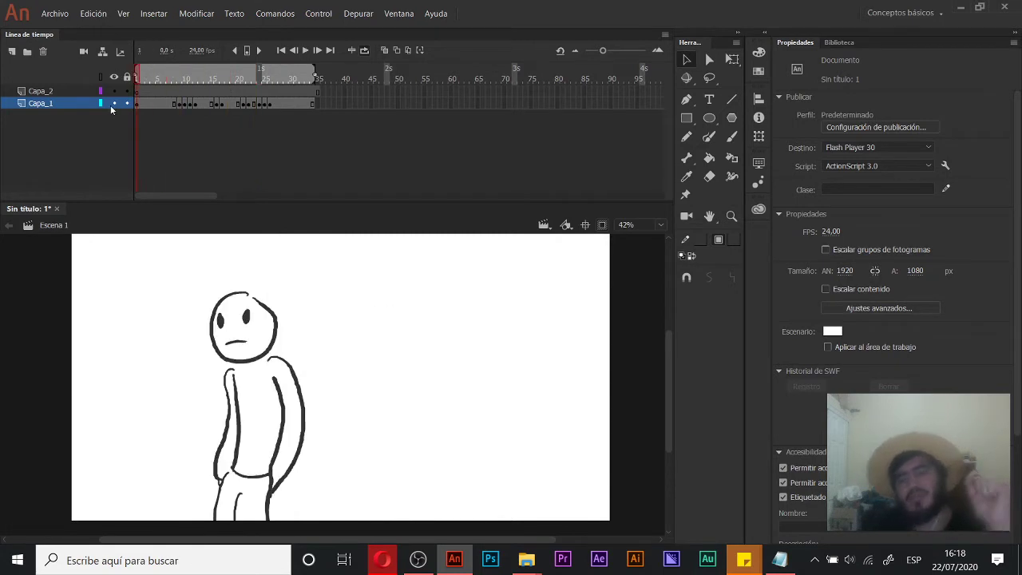
Step: Create a new Full HD document of 1920 x 1080 px with the ActionScript 3.0 platform type
key(b)
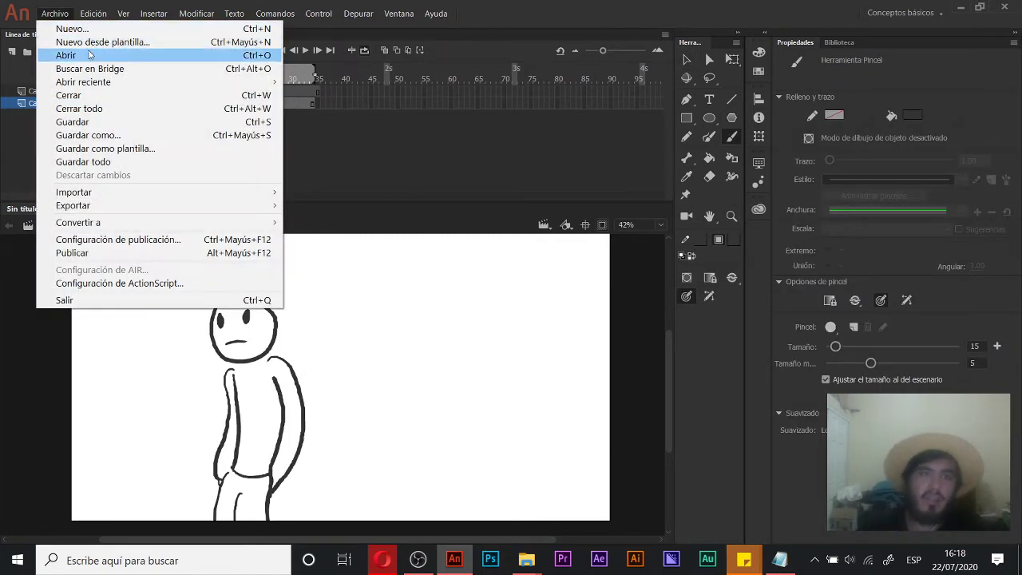
click(94, 31)
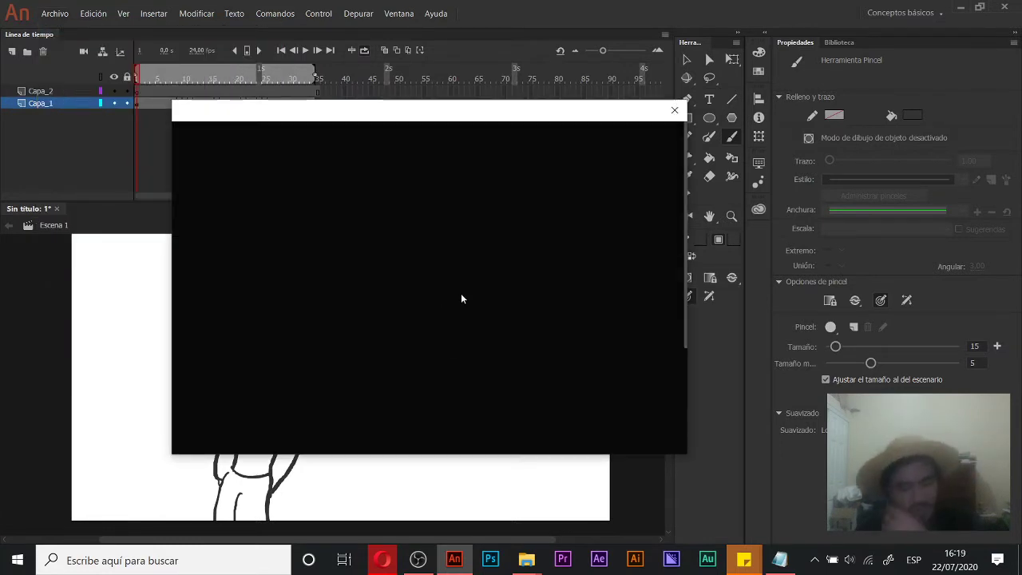
drag(584, 114, 613, 119)
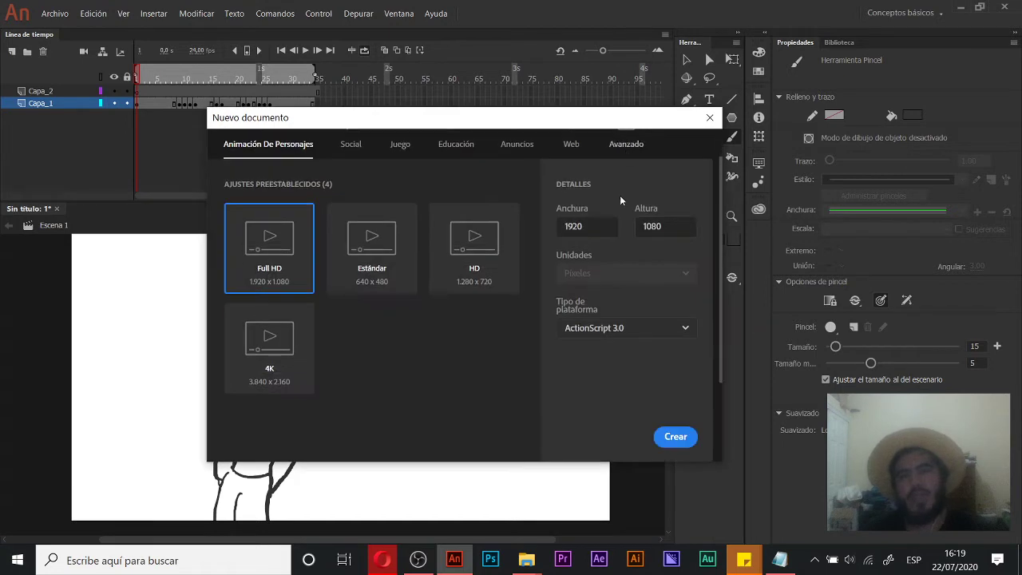
click(675, 437)
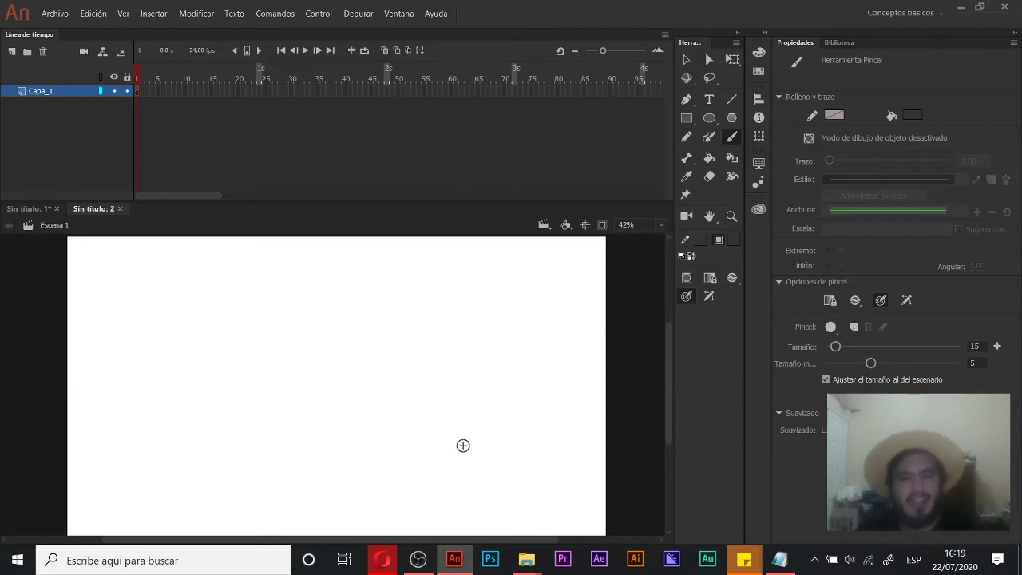
Step: Switch to File Explorer and look through the Animacion class folders, including 5ta clase, for the rotoscoping video material
mouse_move(526, 558)
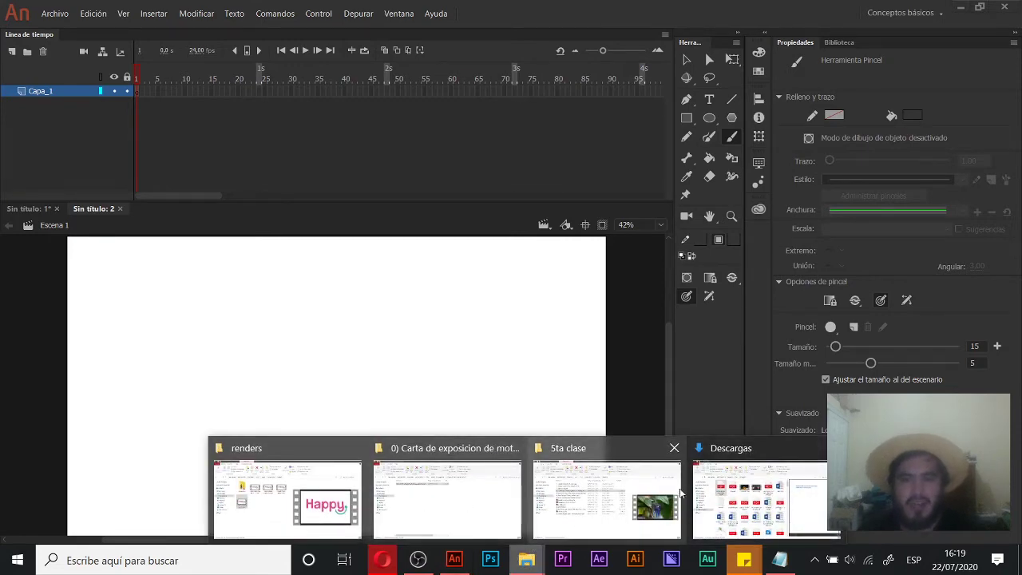
click(596, 488)
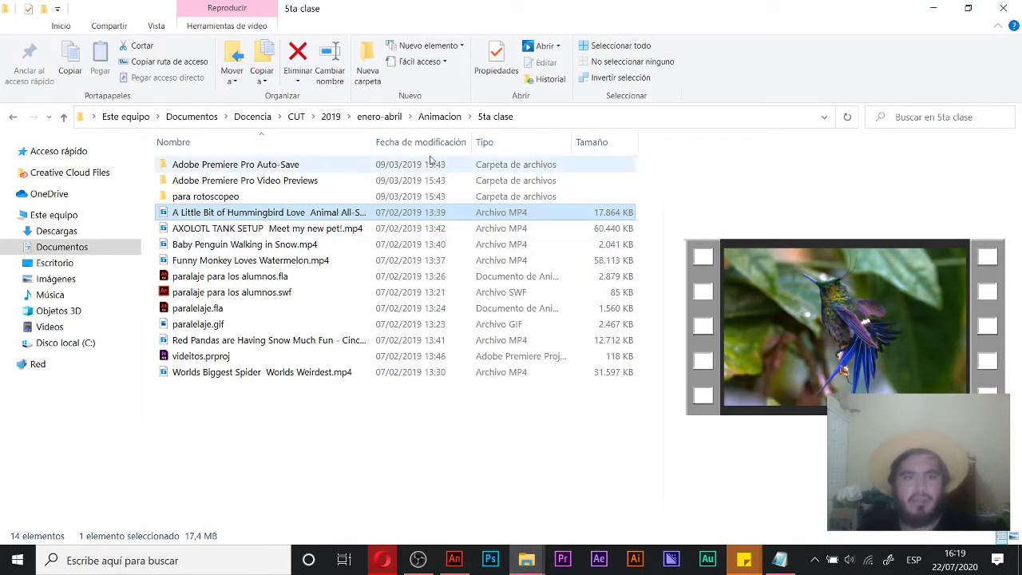
click(439, 118)
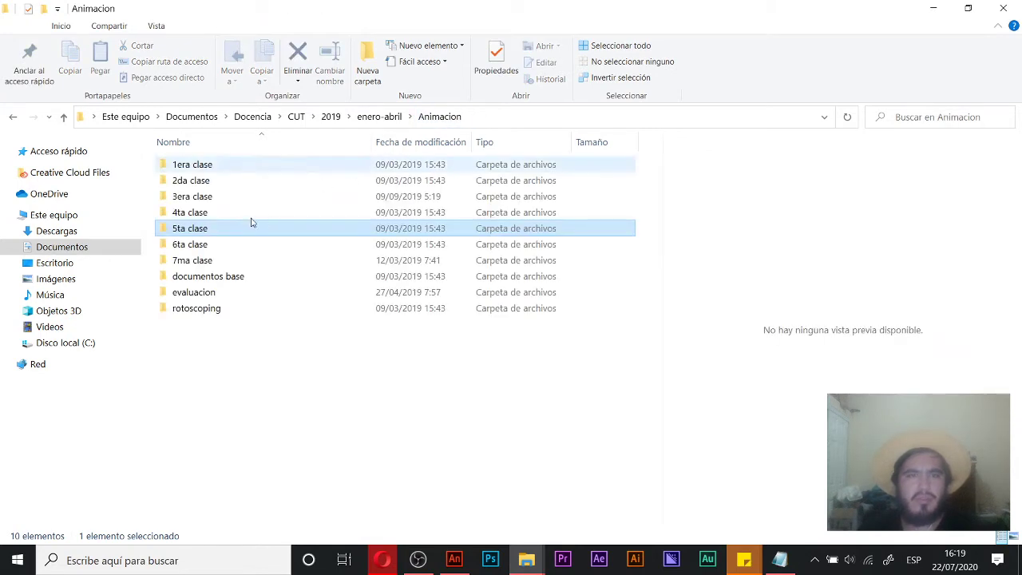
double_click(201, 249)
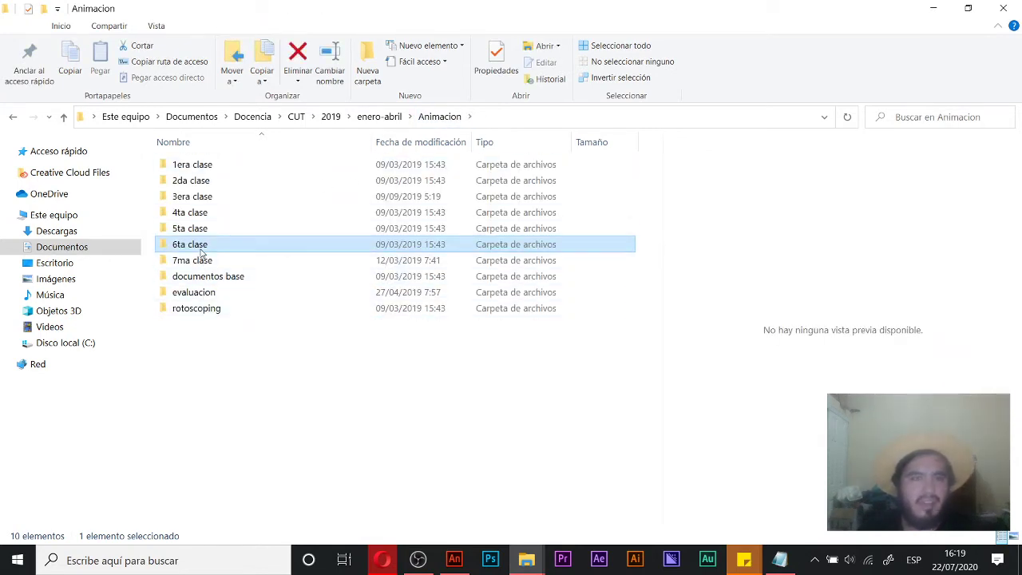
click(439, 116)
click(186, 230)
double_click(186, 230)
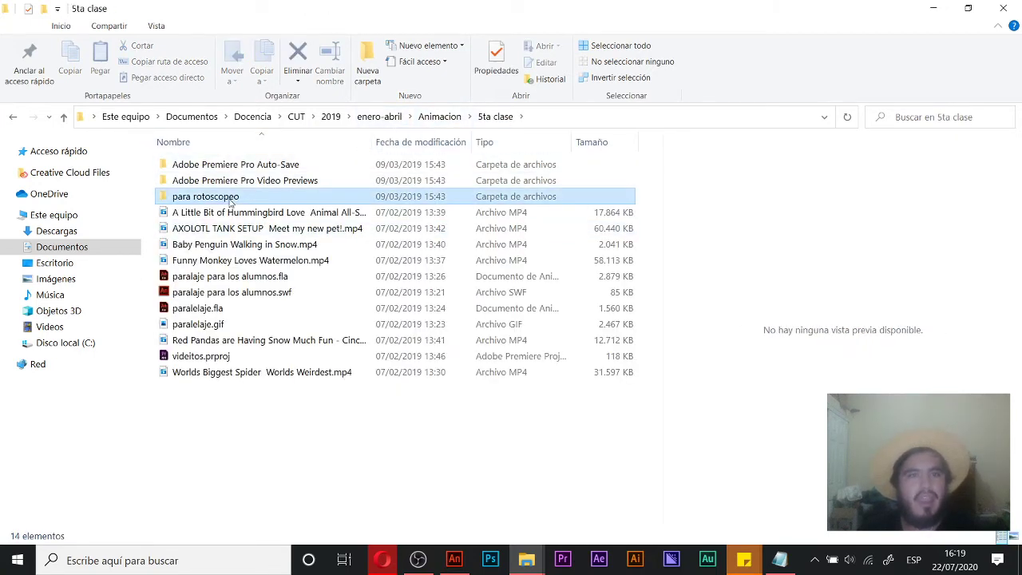
double_click(228, 197)
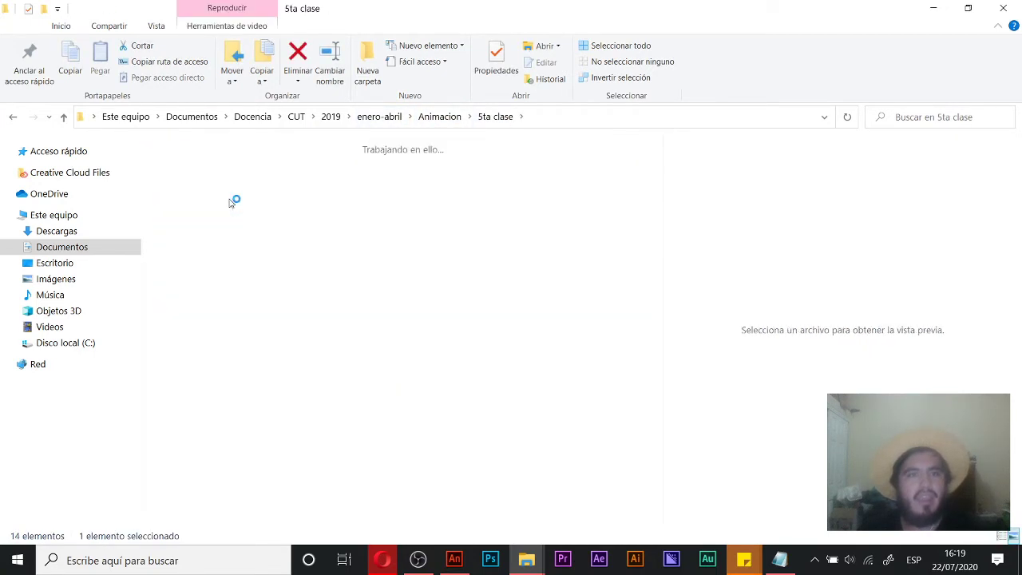
click(493, 118)
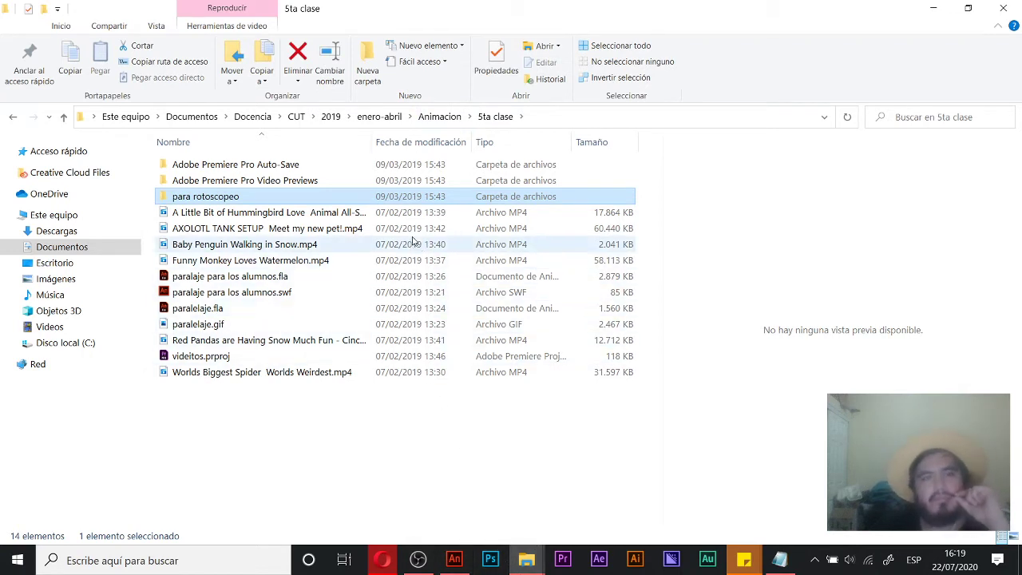
Step: Minimize Animate and open the flv's subfolder of the para rotoscopeo folder in File Explorer
click(462, 562)
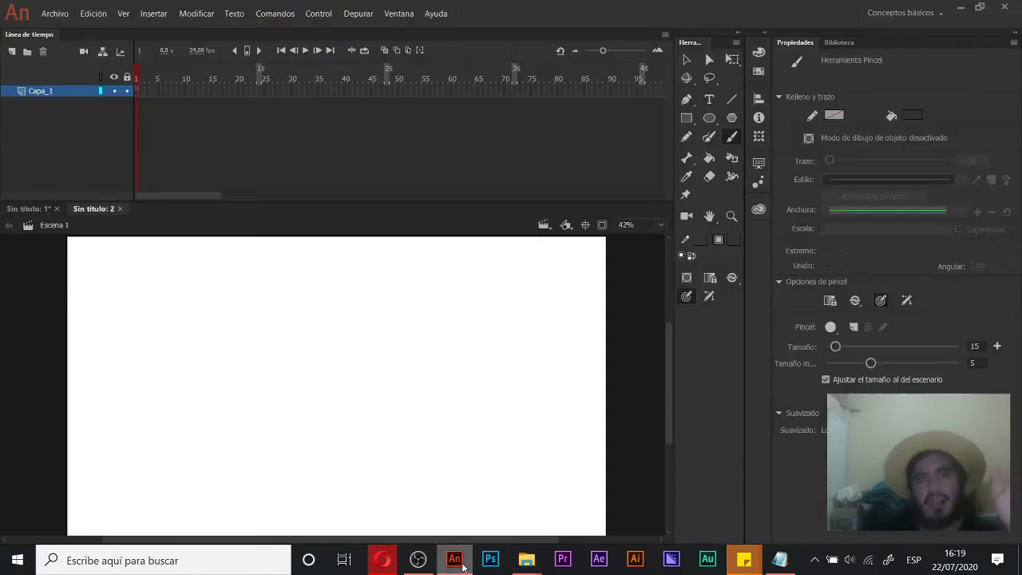
click(959, 6)
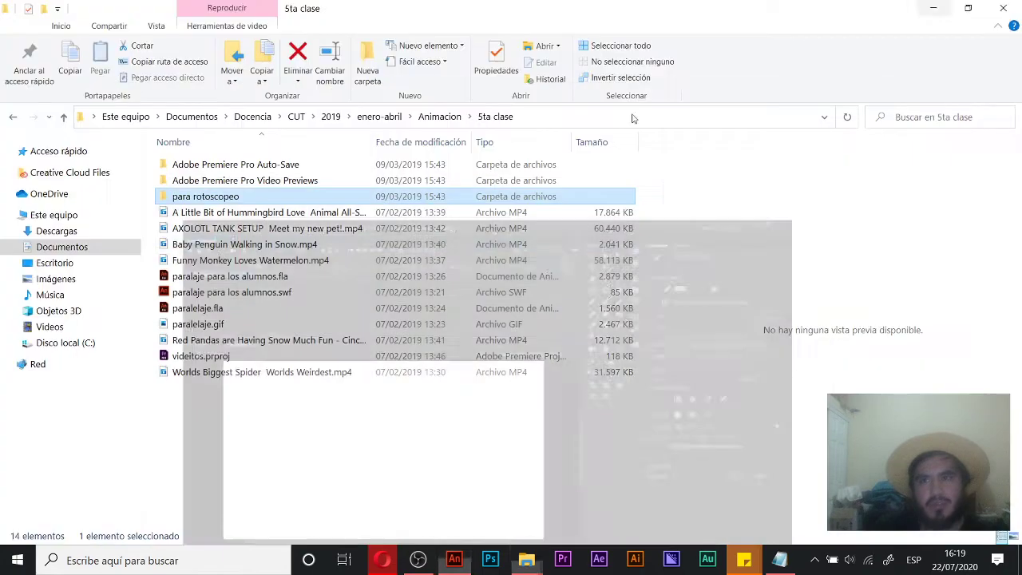
double_click(218, 200)
click(220, 179)
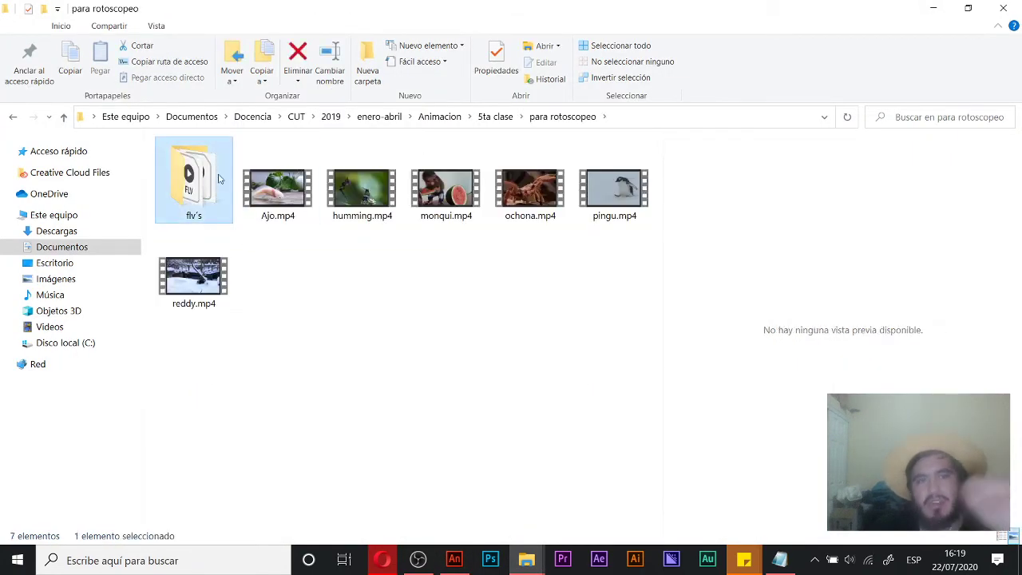
double_click(220, 179)
click(549, 120)
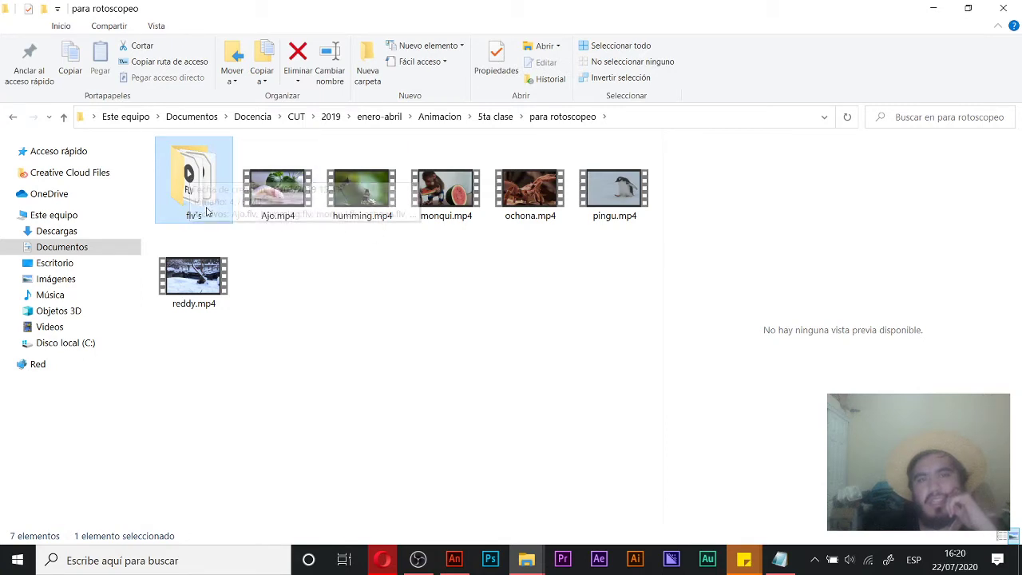
double_click(223, 161)
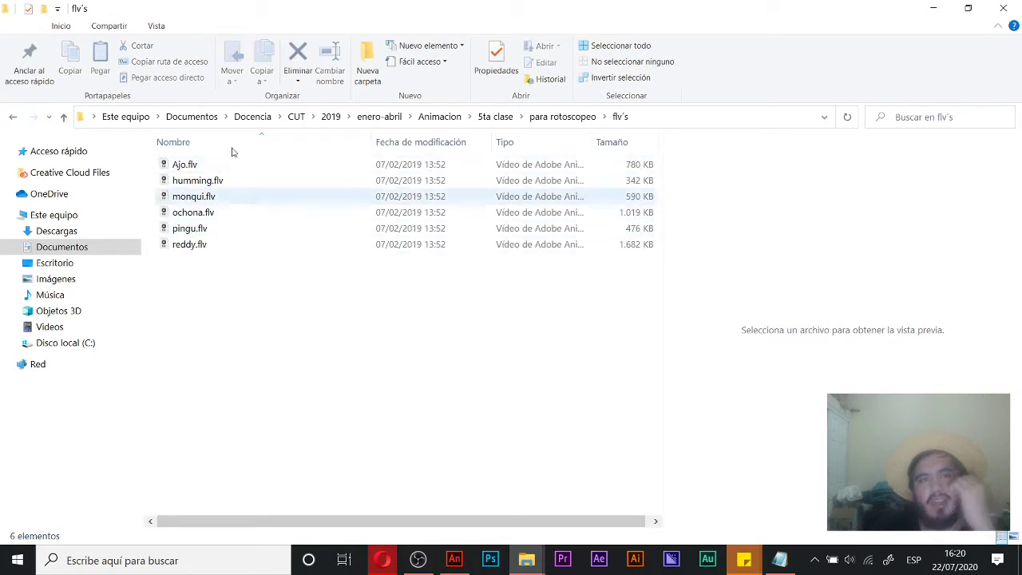
Step: Open the rotoscoping folder inside the Animacion folder and view rotoscoping-doggie.gif
click(559, 118)
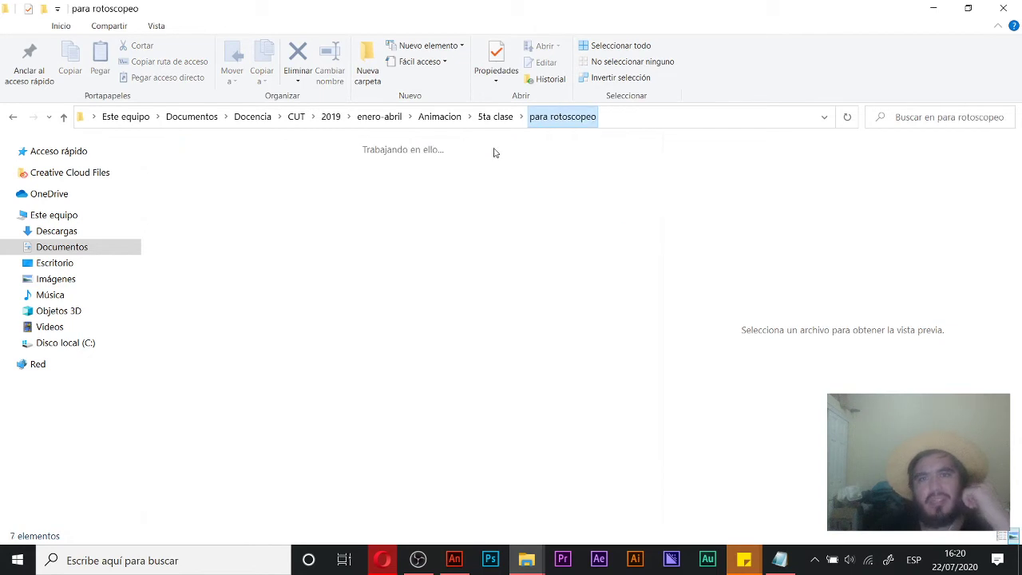
click(495, 116)
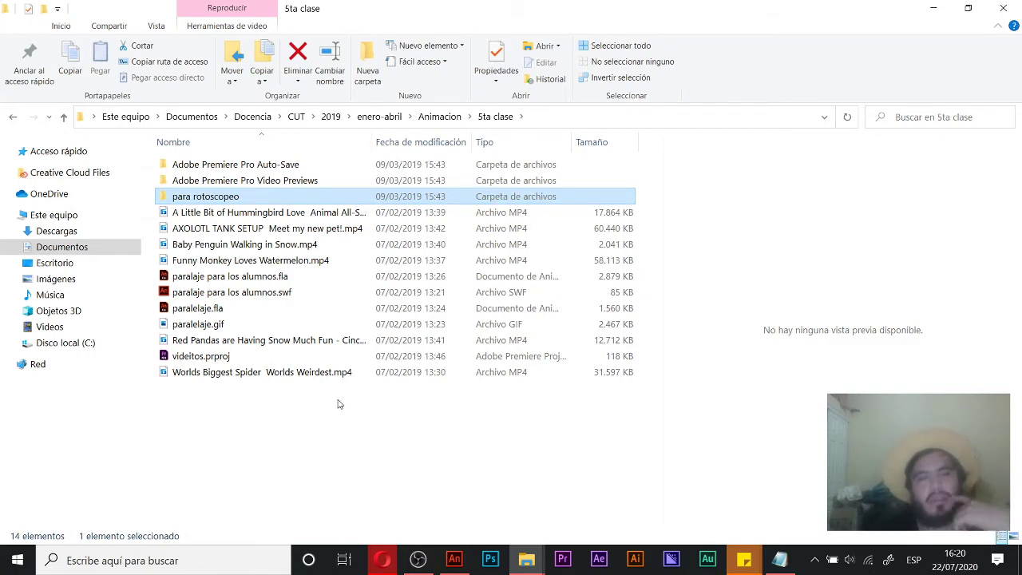
click(435, 116)
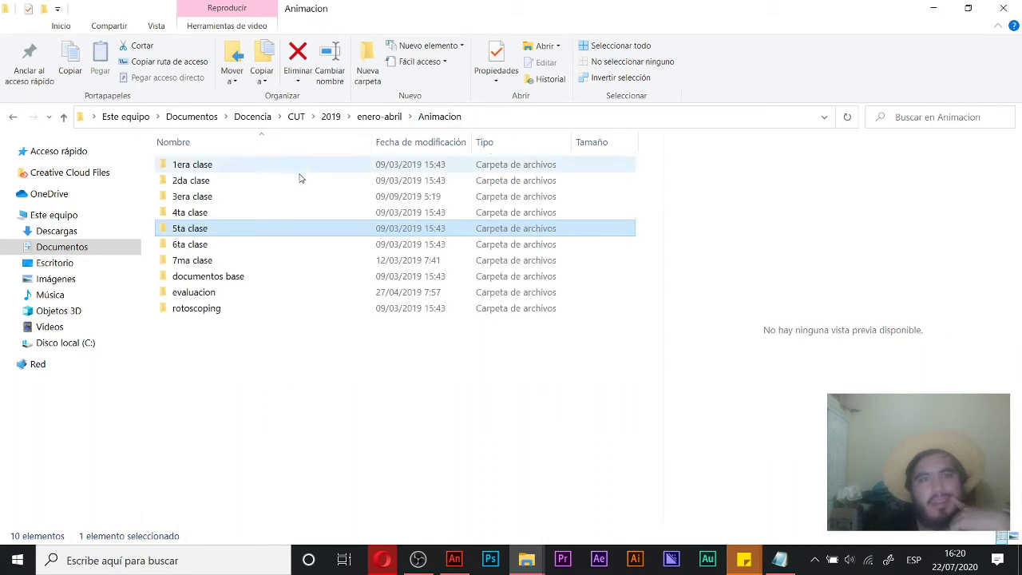
double_click(196, 308)
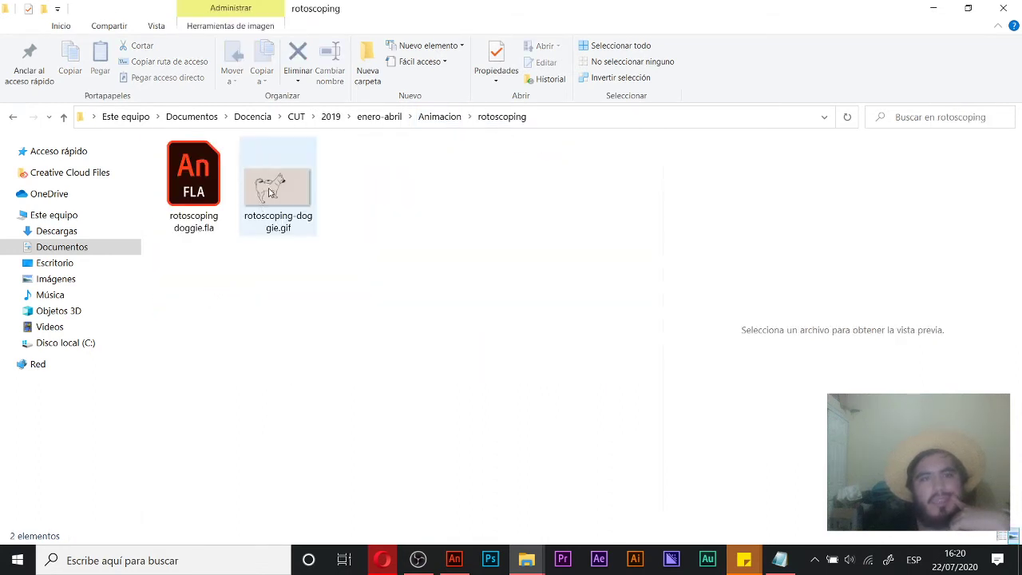
click(270, 190)
drag(286, 191, 585, 304)
drag(748, 111, 862, 16)
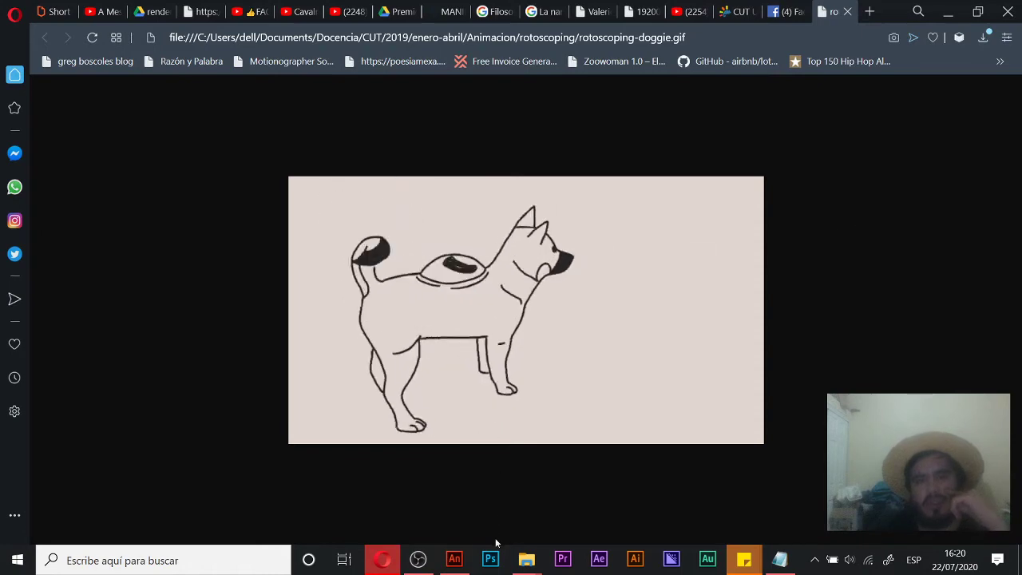
Step: Return to File Explorer, open rotoscoping doggie.fla in Animate, and show only the Capa_1 dog video by hiding the Capa_2 drawings
mouse_move(526, 558)
click(638, 495)
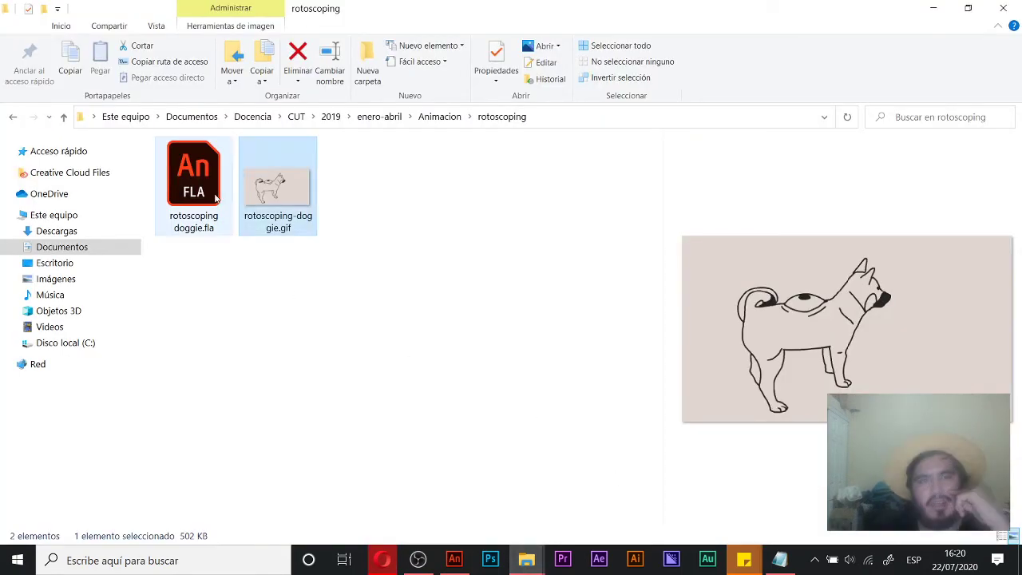
double_click(216, 195)
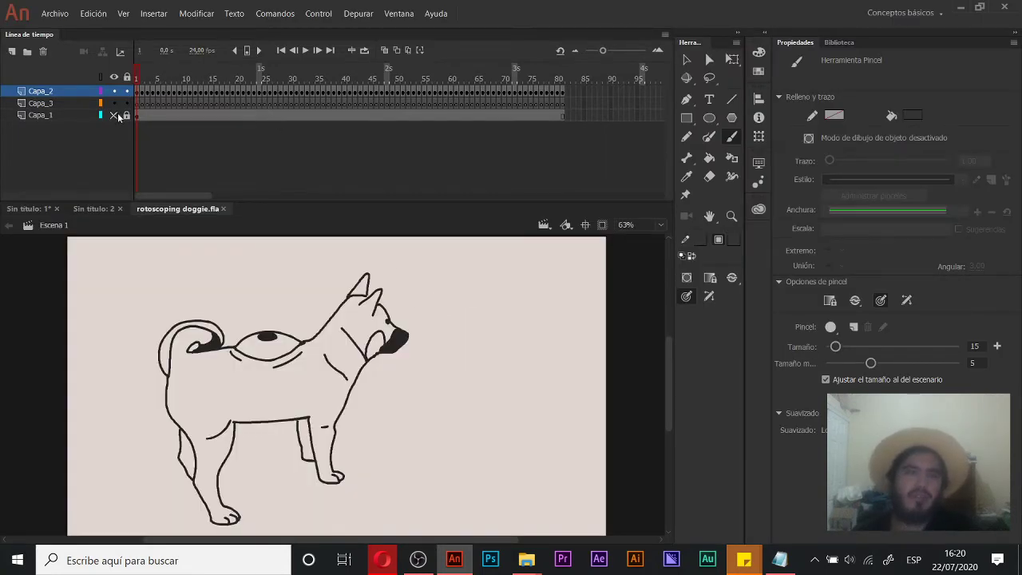
click(115, 91)
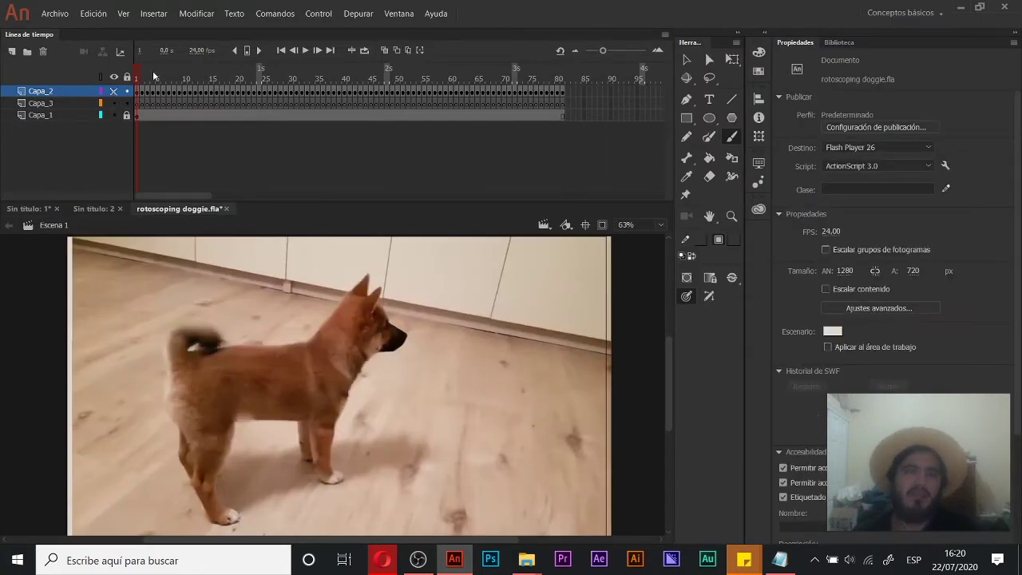
Step: Play the dog reference video on the timeline and return to frame 1
key(Return)
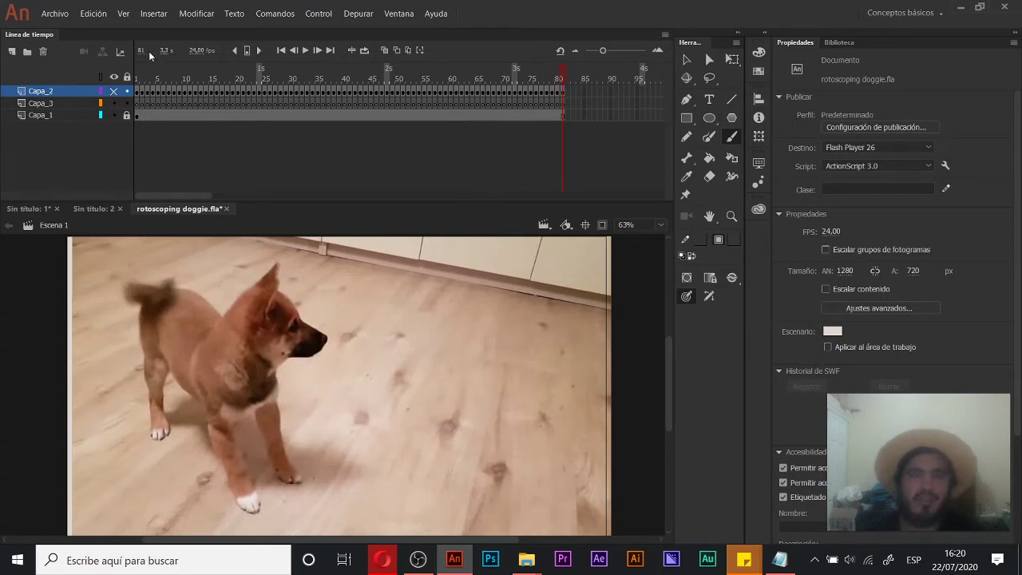
drag(549, 83, 103, 105)
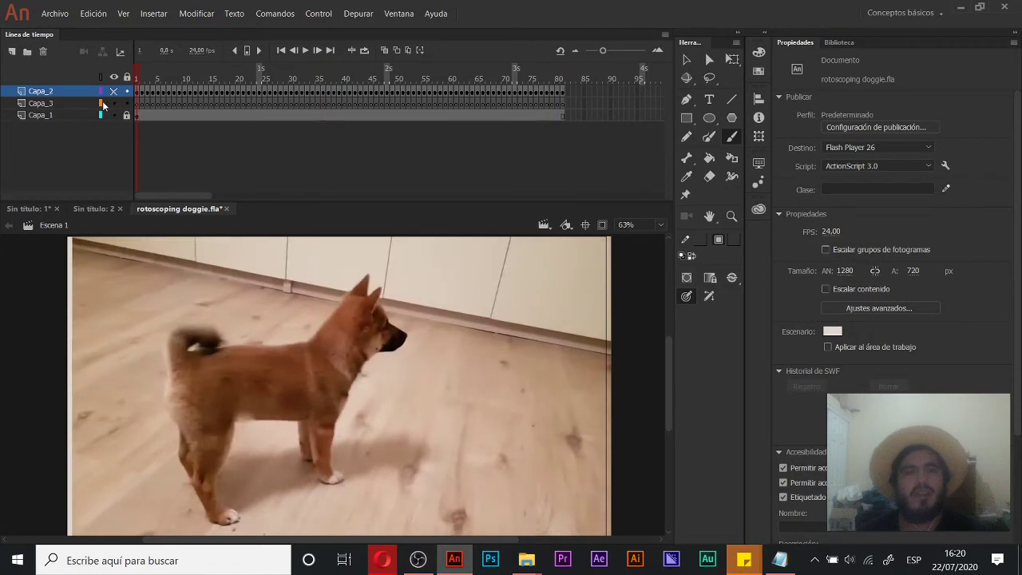
key(Return)
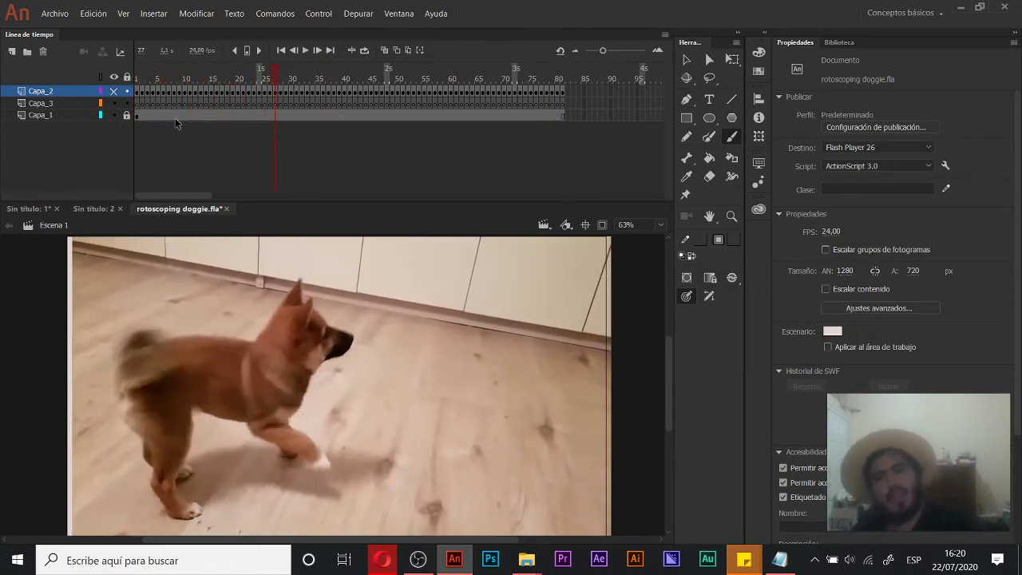
drag(254, 78, 132, 71)
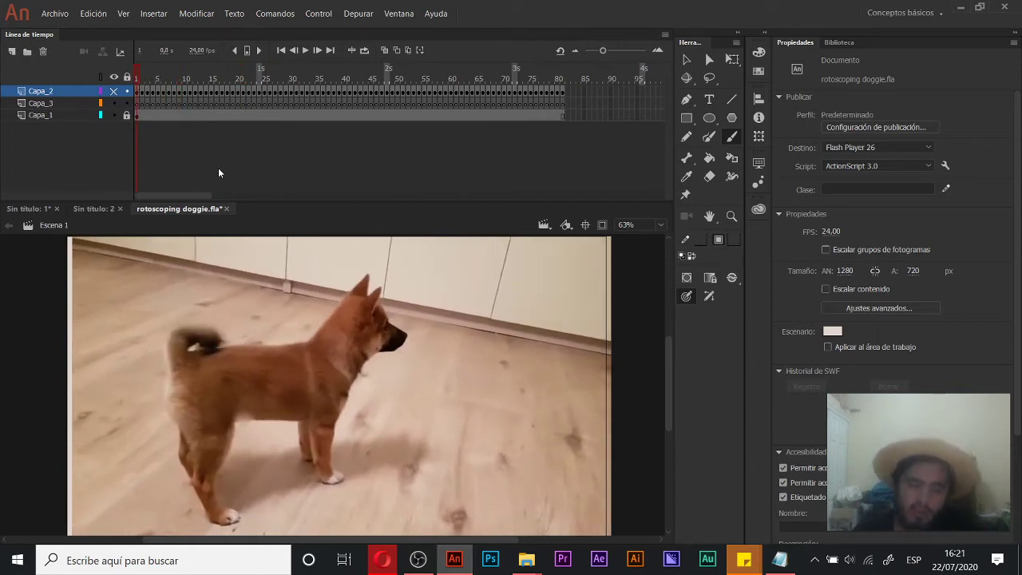
Step: Show Capa_2, play its line drawings over the dog video, inspect frame 55 and return to frame 1
click(113, 92)
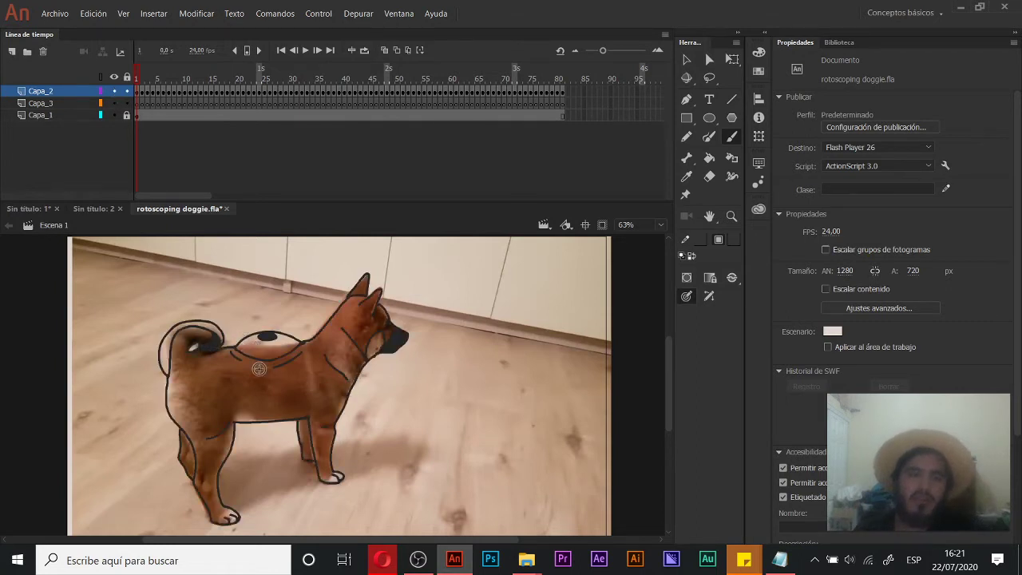
mouse_move(173, 77)
mouse_down()
mouse_move(312, 83)
mouse_move(155, 82)
mouse_up()
key(Return)
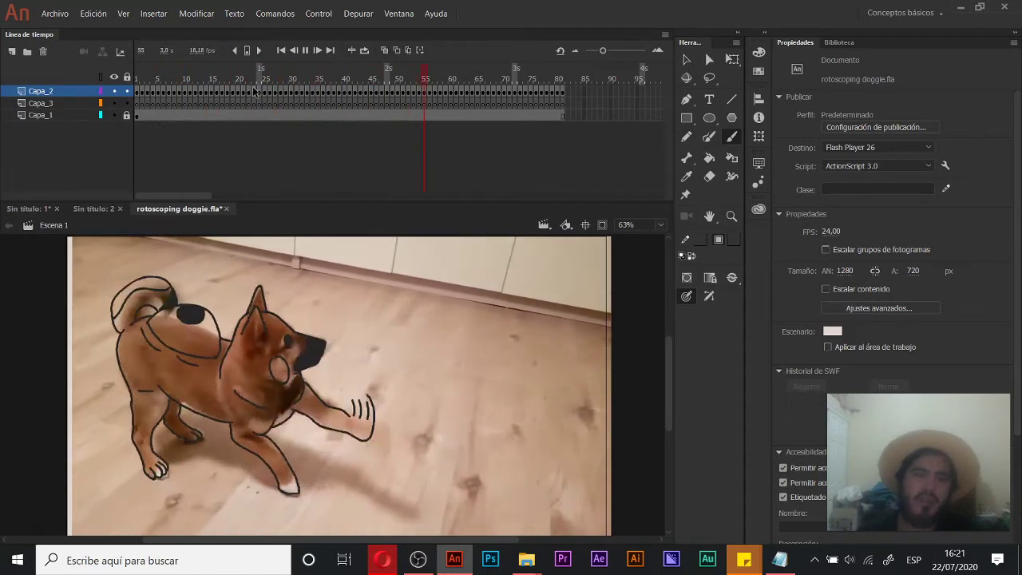
drag(302, 79, 425, 79)
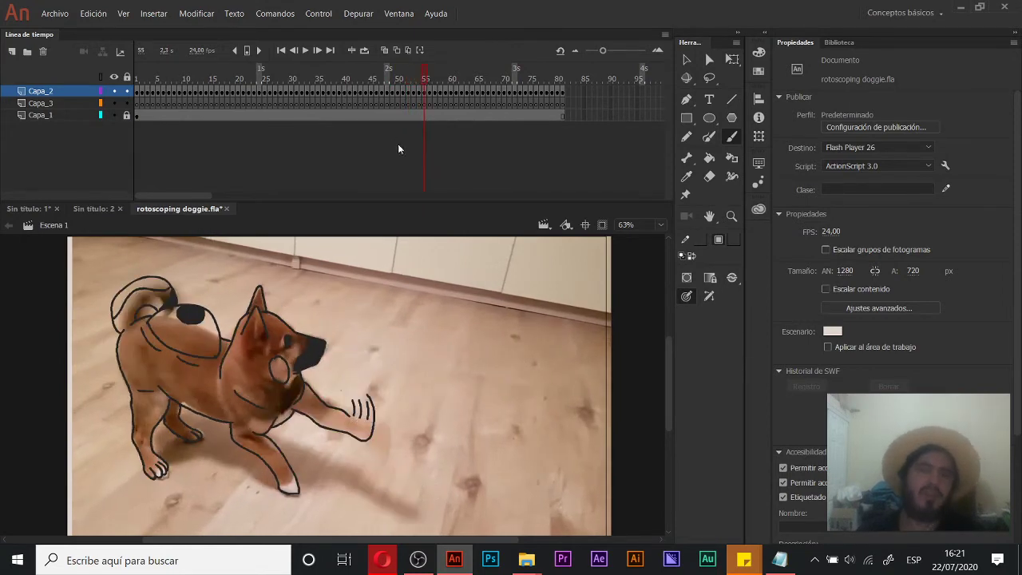
drag(426, 78, 135, 124)
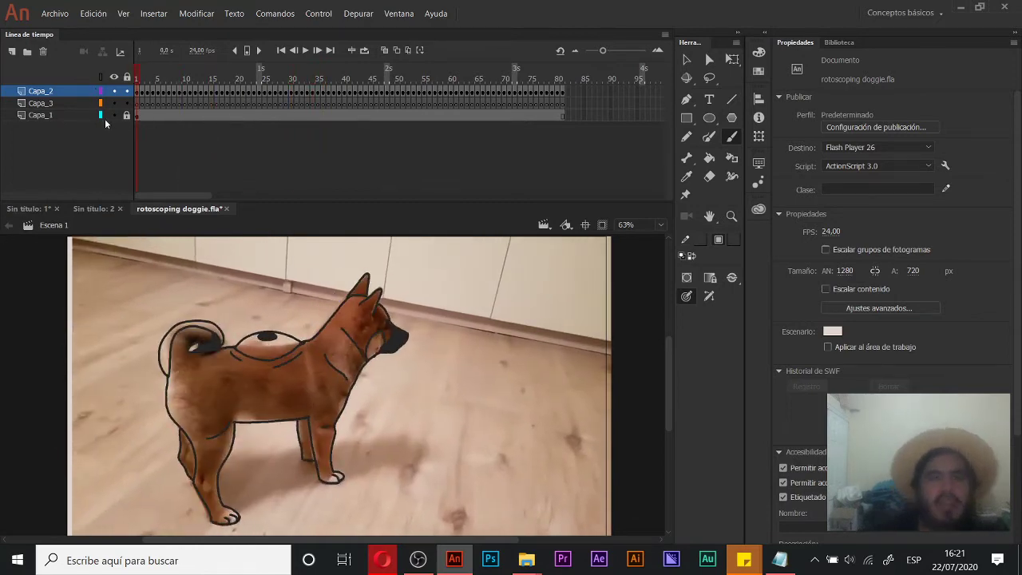
Step: Examine the blurred tail up close at frame 9, toggling Capa_2's visibility to compare the drawn outline with the video
click(113, 92)
click(114, 92)
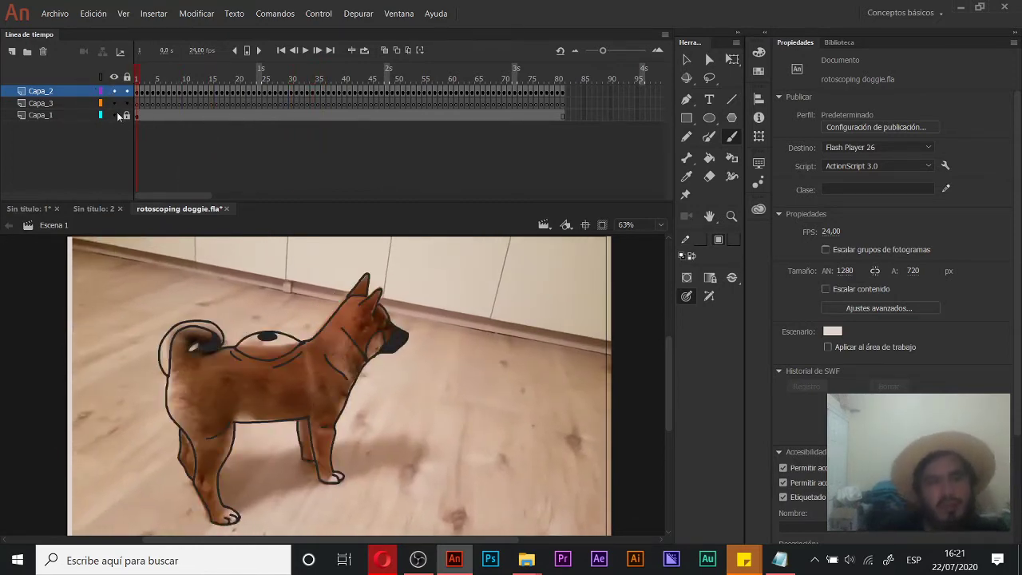
click(114, 92)
click(182, 73)
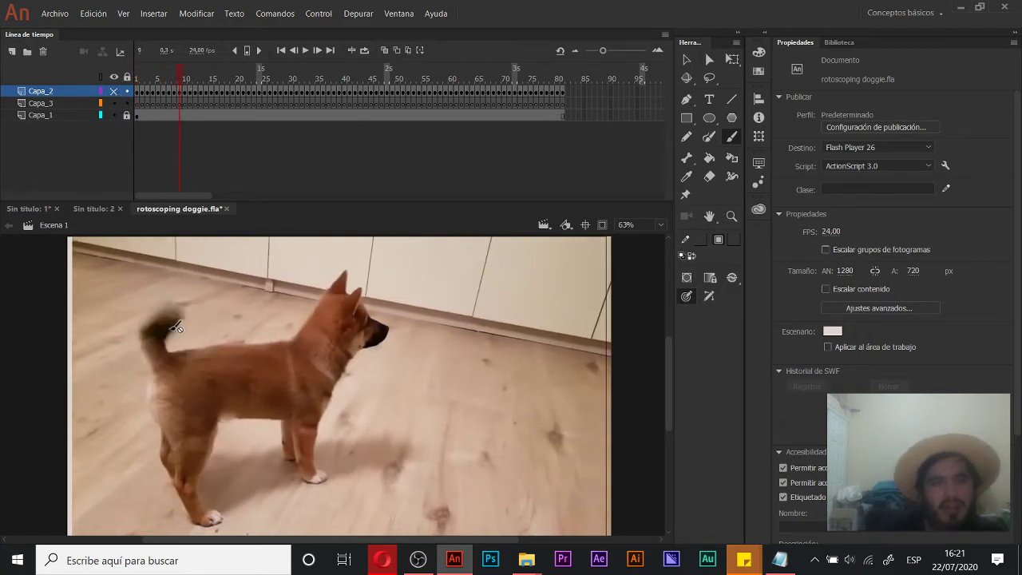
key(z)
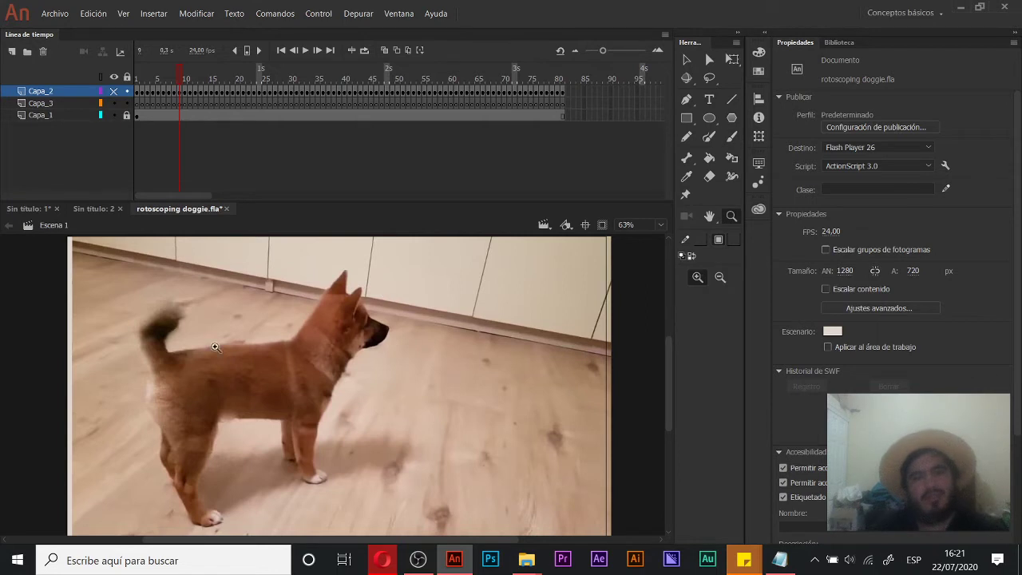
click(175, 340)
click(303, 363)
drag(344, 356, 329, 342)
alt+click(324, 349)
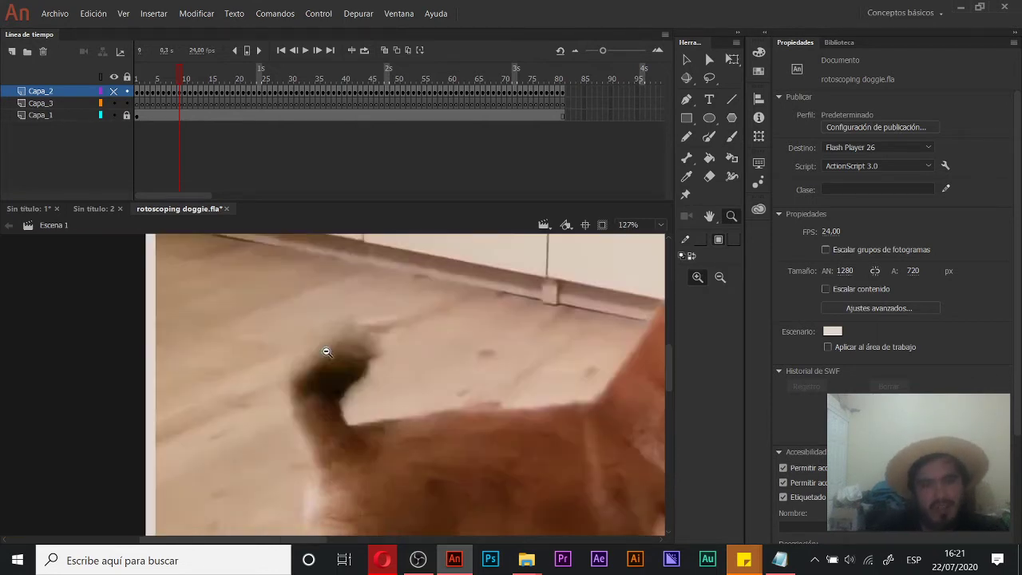
drag(367, 405, 281, 344)
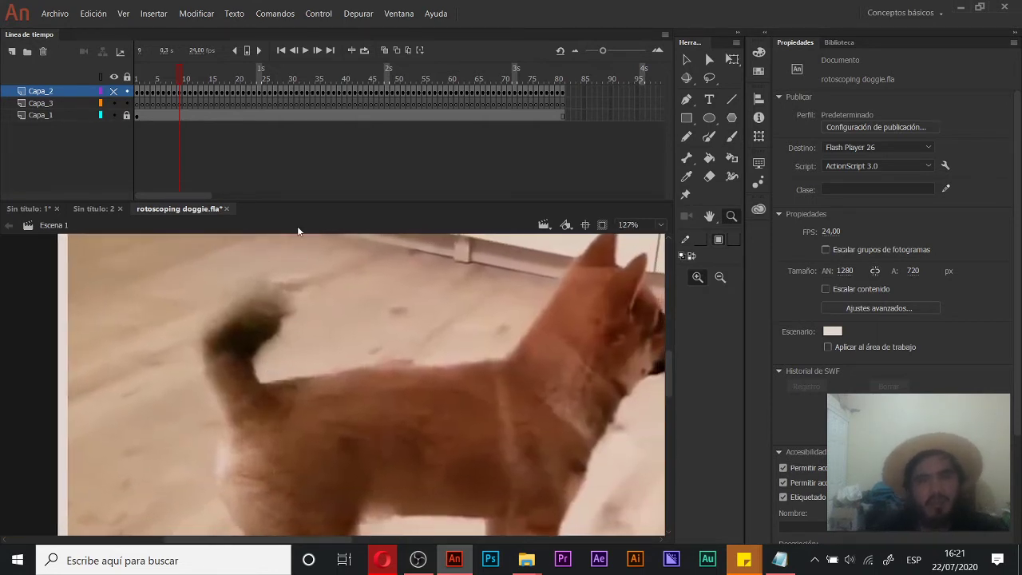
click(113, 91)
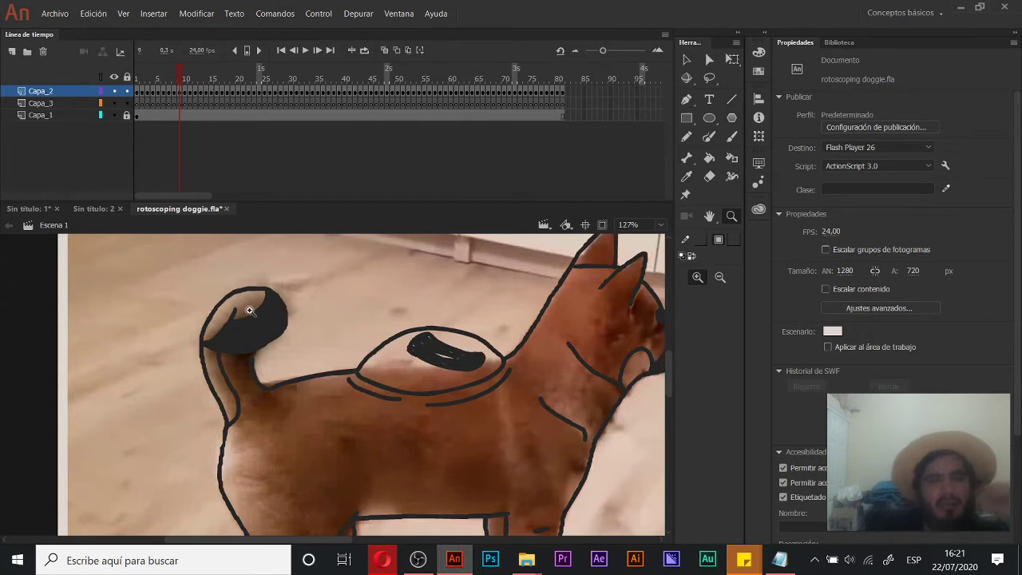
click(113, 91)
Step: Try a loose brush outline around the blurred tail on Capa_3 at frame 15, and undo it
drag(182, 79, 213, 83)
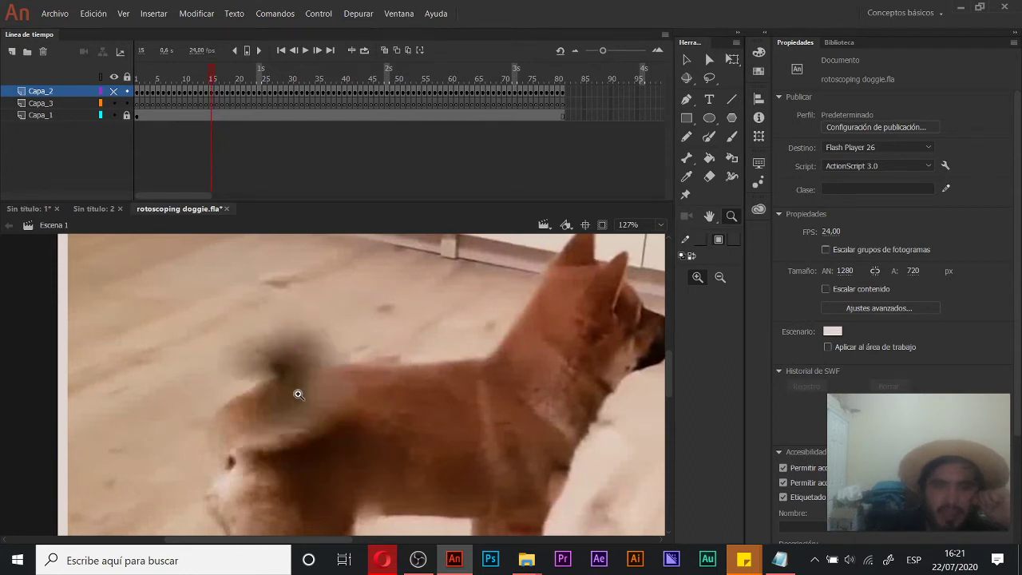
key(b)
drag(392, 388, 294, 368)
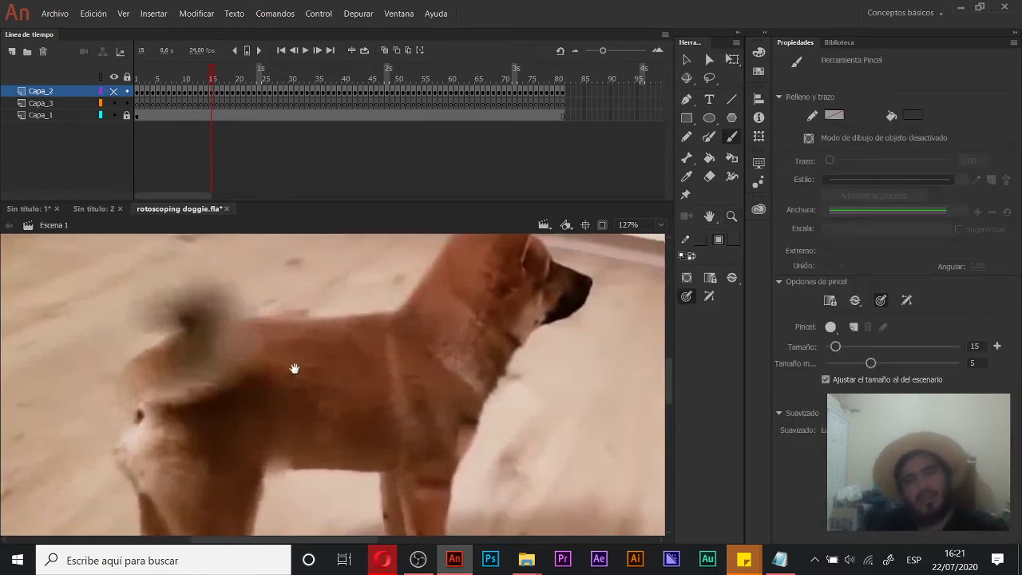
click(210, 103)
mouse_move(138, 399)
mouse_down()
mouse_move(148, 408)
mouse_move(272, 307)
mouse_move(152, 299)
mouse_move(190, 322)
mouse_up()
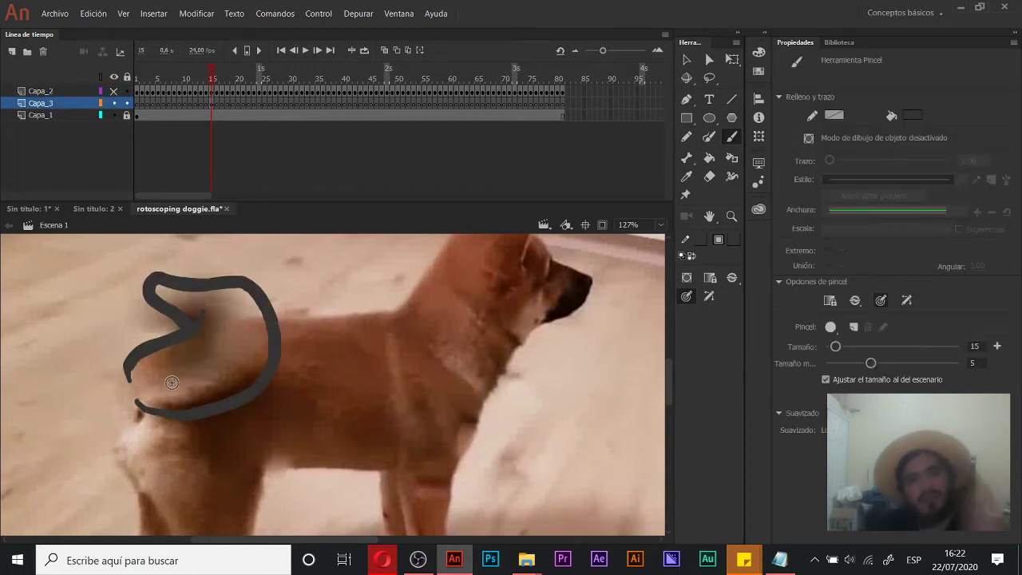
key(ctrl+z)
Step: Show Capa_2 and compare its drawings with the video across the timeline from frame 15, ending at frame 26 with Capa_2 hidden
click(114, 91)
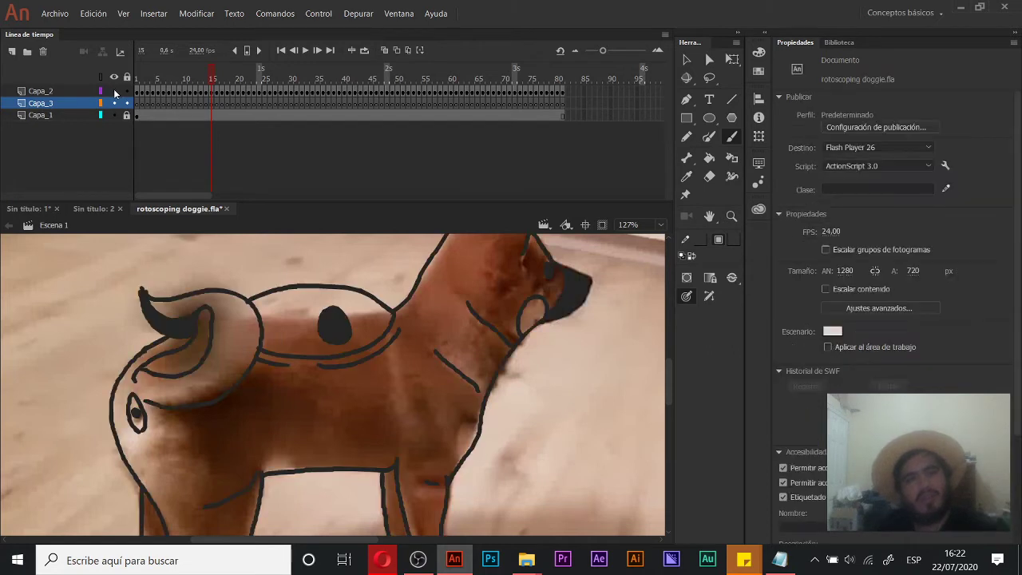
click(113, 91)
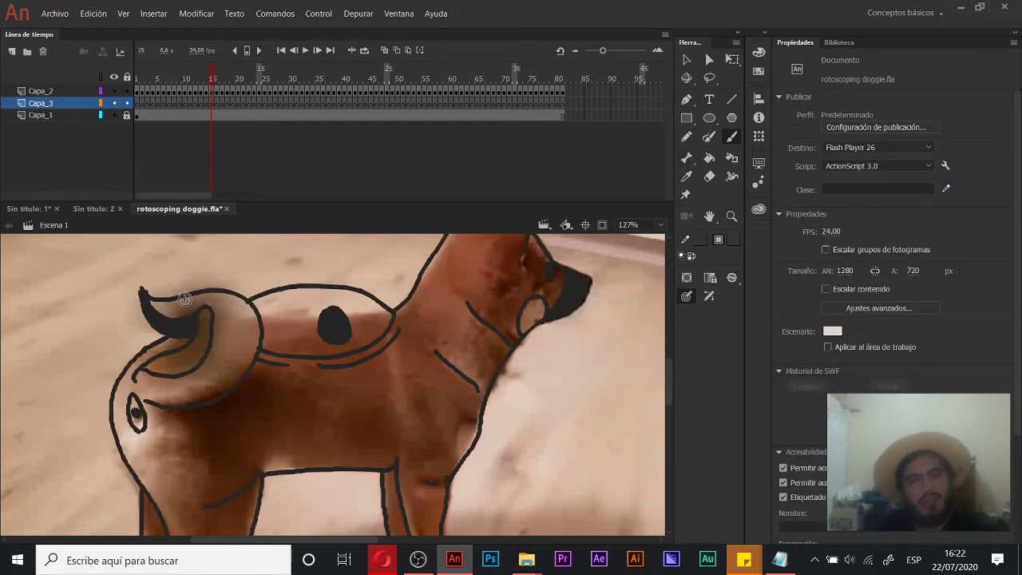
drag(213, 77, 281, 83)
drag(287, 84, 405, 85)
drag(206, 298, 367, 415)
drag(403, 80, 511, 120)
drag(408, 314, 412, 289)
mouse_move(325, 70)
mouse_down()
mouse_move(310, 61)
mouse_move(266, 67)
mouse_move(269, 81)
mouse_up()
drag(251, 343, 368, 297)
click(114, 91)
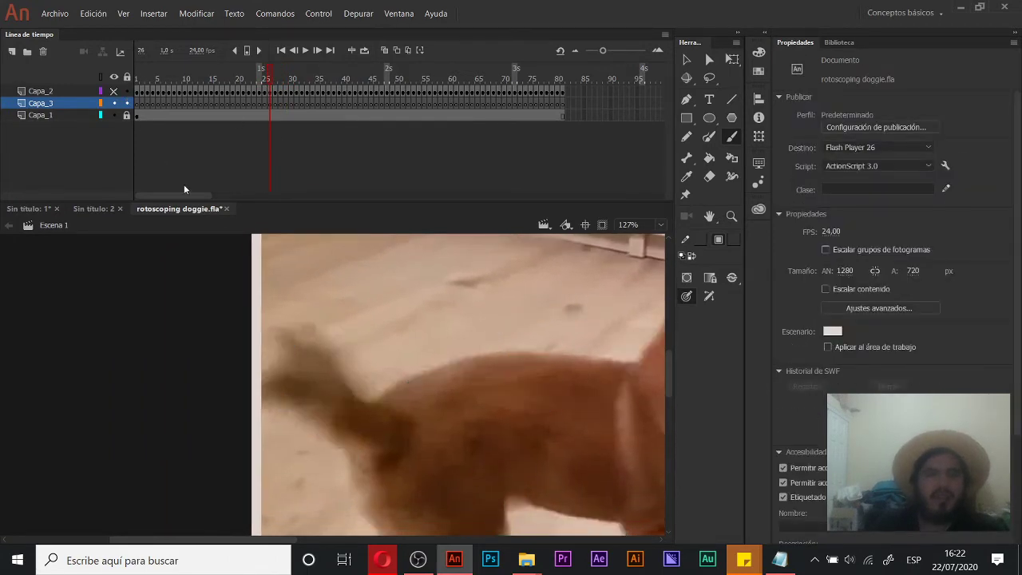
mouse_move(336, 334)
mouse_down()
mouse_move(342, 296)
mouse_move(276, 287)
mouse_move(330, 436)
mouse_move(378, 431)
mouse_move(428, 383)
mouse_up()
Step: Try tracing the dog's tail with a jagged brush outline on Capa_3 at frame 26, and undo the attempts
drag(322, 279, 428, 377)
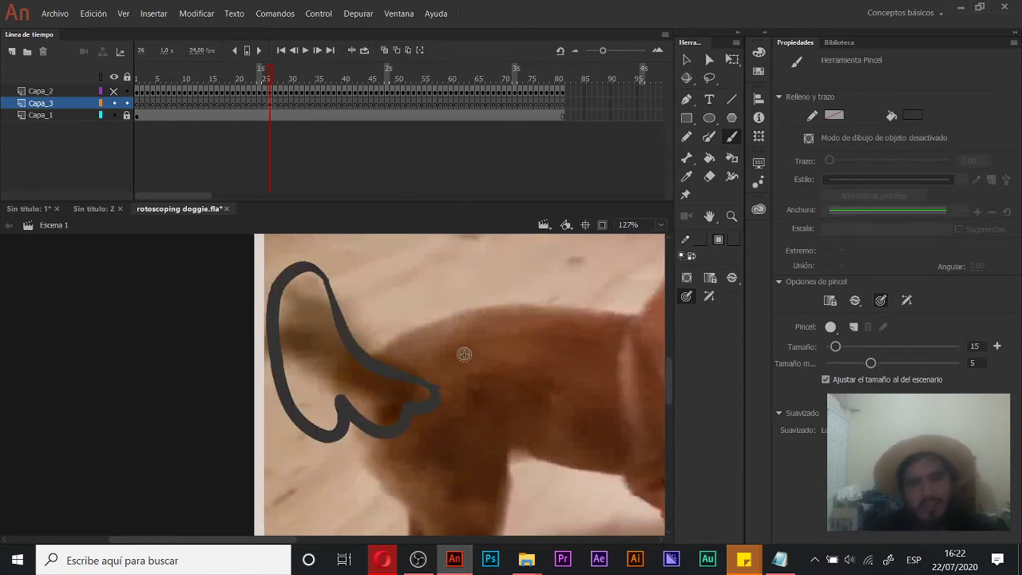
key(ctrl+z)
drag(329, 289, 432, 373)
mouse_move(383, 324)
mouse_down()
mouse_move(388, 282)
mouse_move(403, 337)
mouse_up()
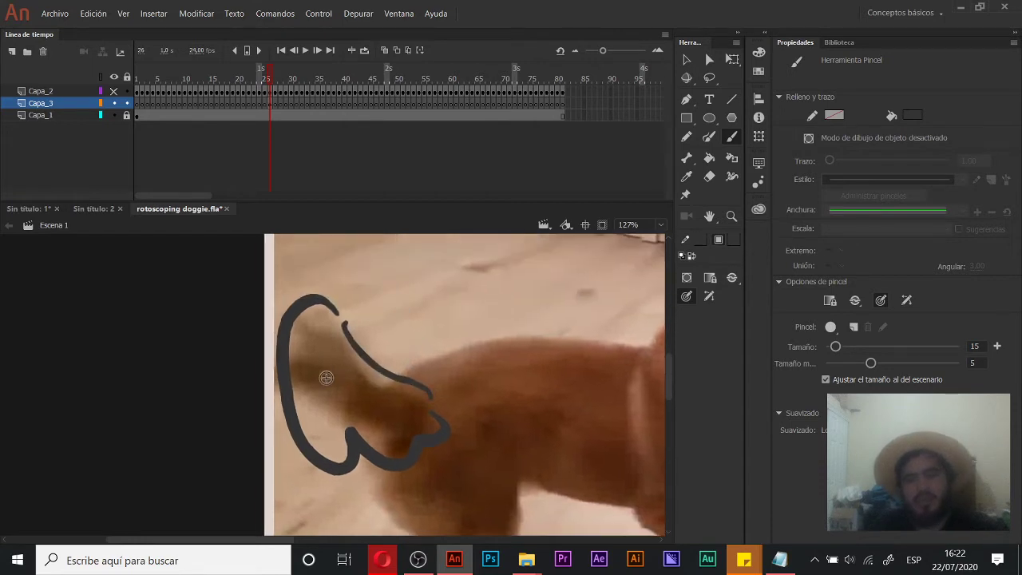
key(.)
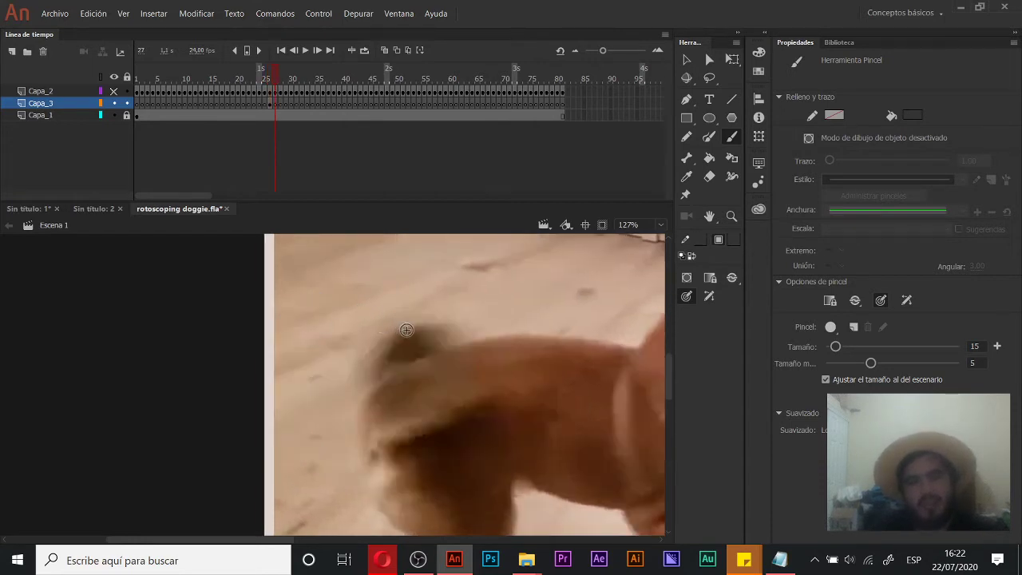
key(ctrl+z)
key(ctrl+z)
Step: Brush a tail outline with jagged fur edges on Capa_3 at each of frames 26, 27 and 28
mouse_move(320, 305)
mouse_down()
mouse_move(292, 399)
mouse_move(423, 439)
mouse_move(343, 301)
mouse_move(403, 392)
mouse_up()
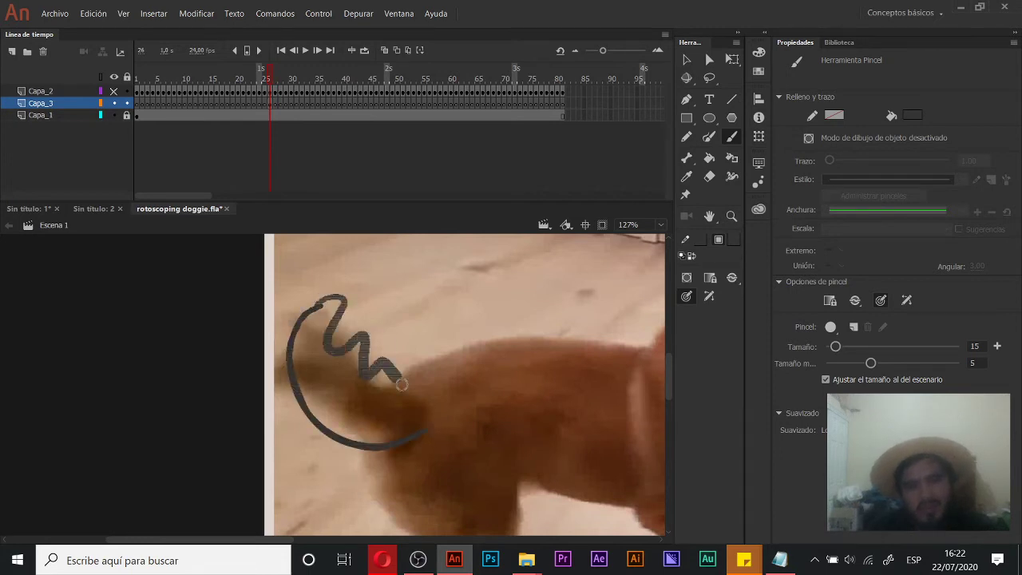
key(.)
mouse_move(406, 324)
mouse_down()
mouse_move(366, 351)
mouse_move(319, 425)
mouse_move(459, 329)
mouse_move(477, 353)
mouse_move(353, 411)
mouse_move(500, 337)
mouse_up()
key(.)
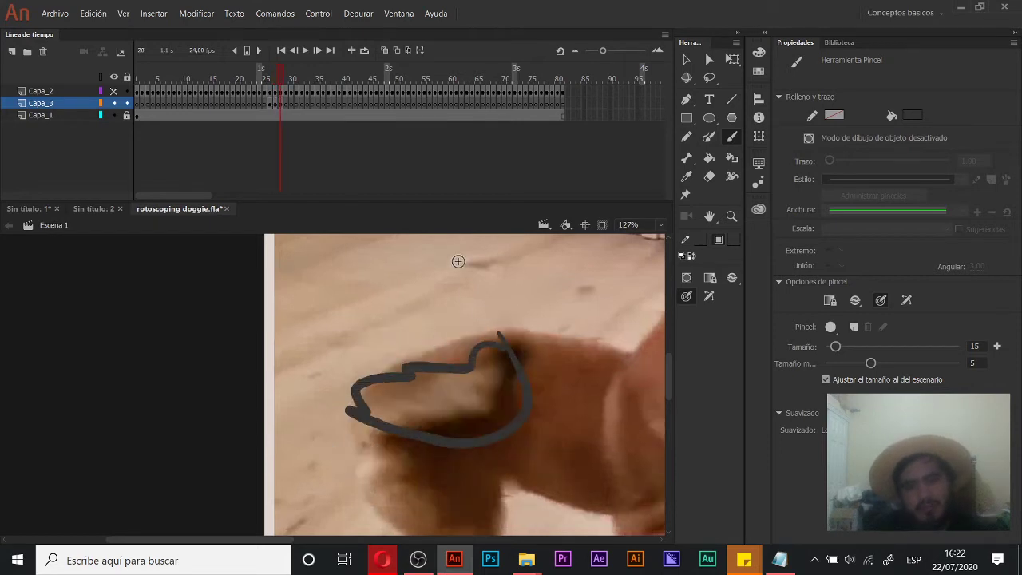
Step: Play the timeline from around frame 26 to preview the three tail outlines
drag(280, 80, 268, 81)
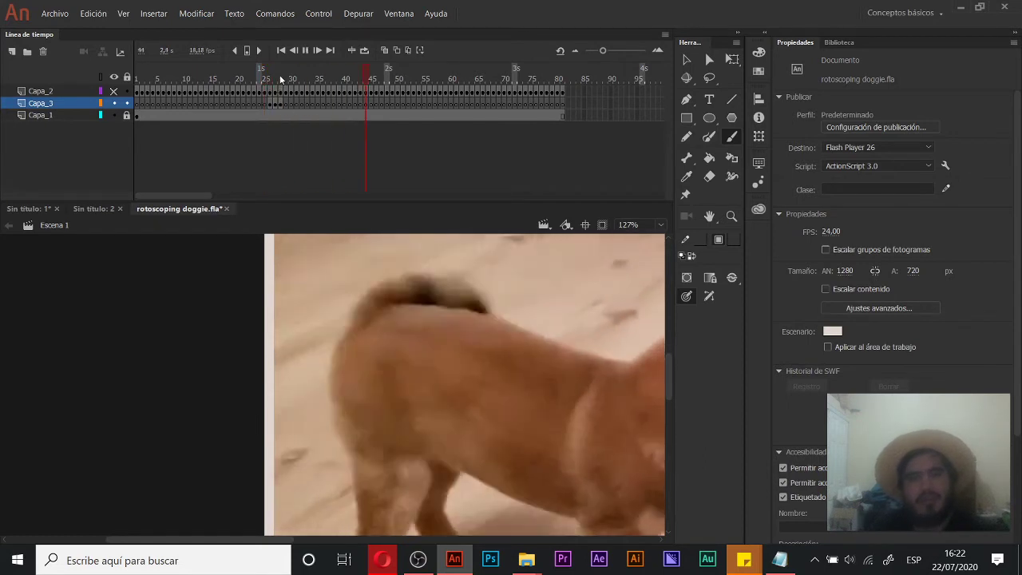
click(267, 76)
key(Return)
key(z)
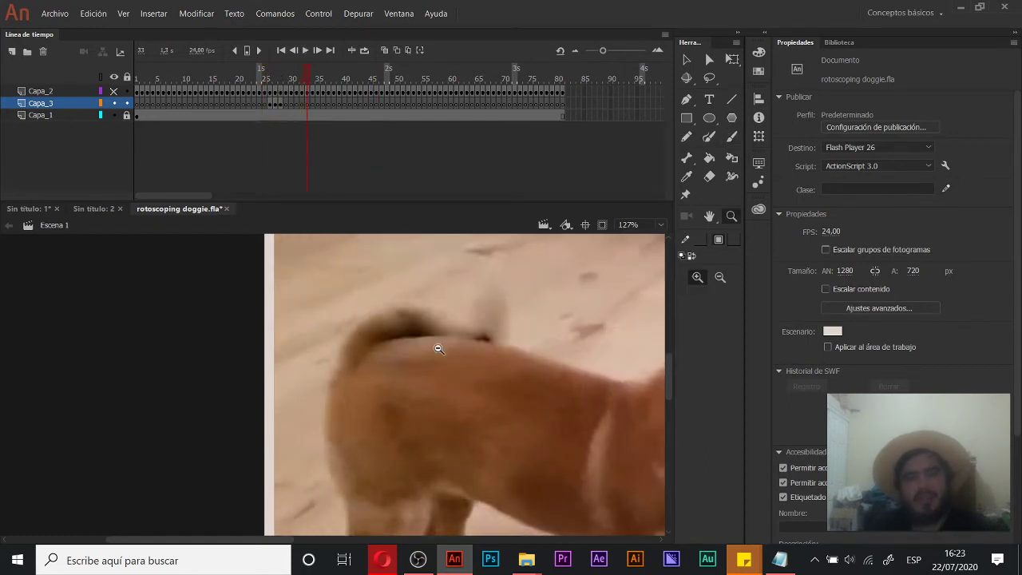
Step: Try brushing a tail outline with a jagged fur tip on Capa_3 at frame 33, and return to frame 26
alt+click(423, 348)
click(376, 361)
key(b)
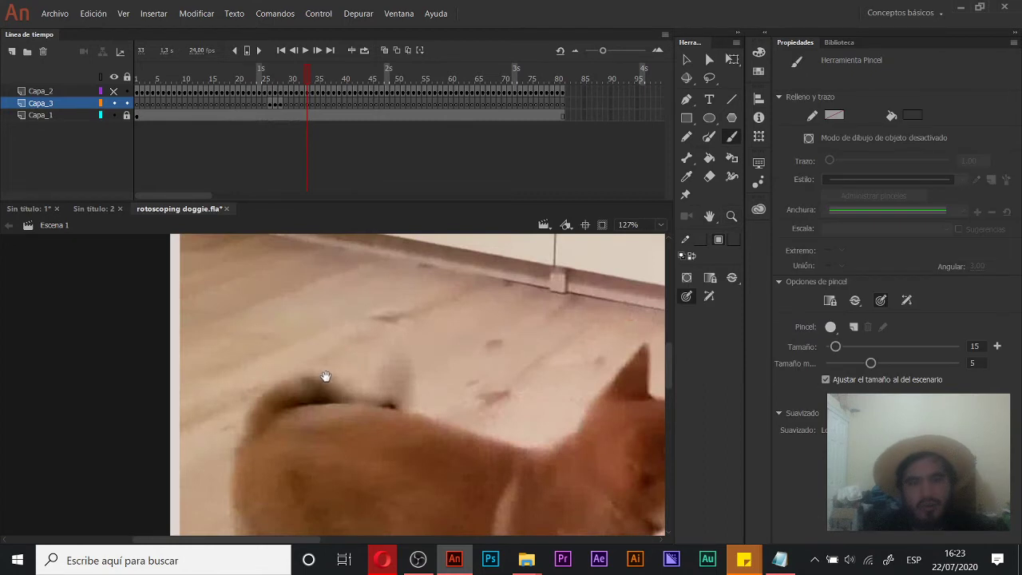
drag(285, 391, 345, 377)
mouse_move(305, 441)
mouse_down()
mouse_move(356, 367)
mouse_move(414, 365)
mouse_move(419, 316)
mouse_move(447, 318)
mouse_move(473, 404)
mouse_move(461, 399)
mouse_move(471, 404)
mouse_move(302, 441)
mouse_up()
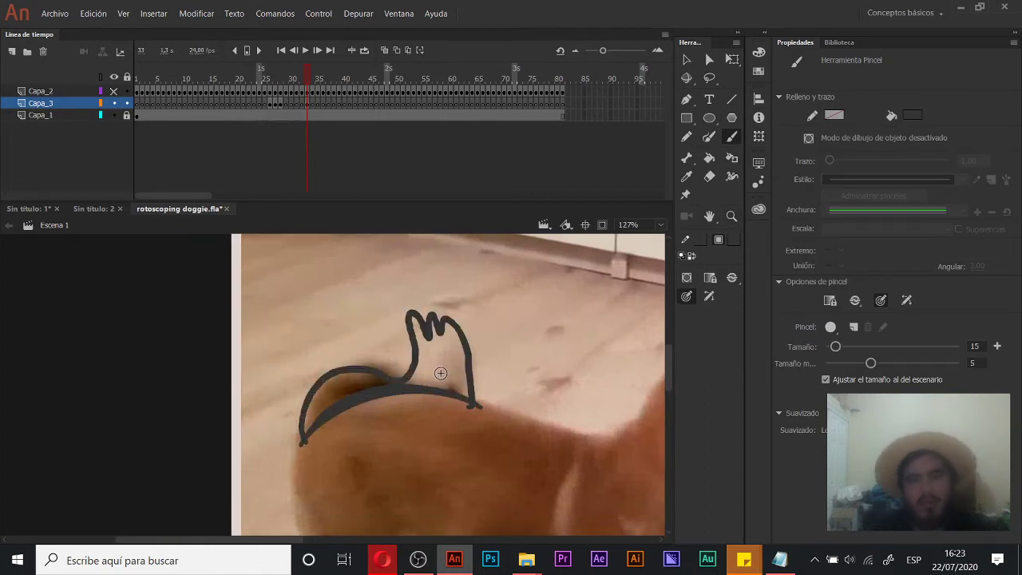
key(v)
mouse_move(304, 111)
mouse_down()
mouse_move(275, 103)
mouse_move(272, 112)
mouse_up()
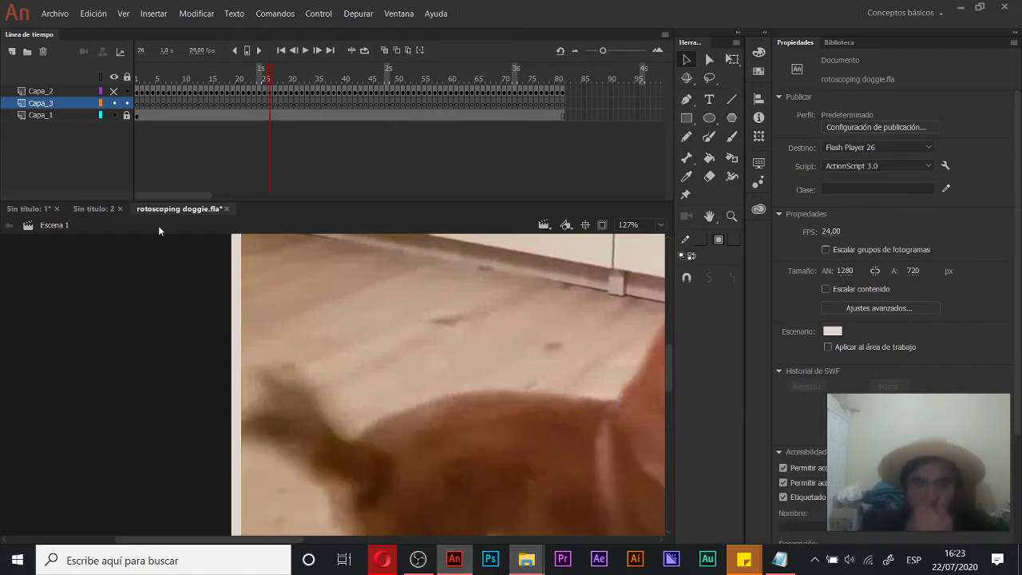
Step: Show the Sin título: 2 document, switch to File Explorer's rotoscoping folder and go up to the Animacion folder
click(90, 209)
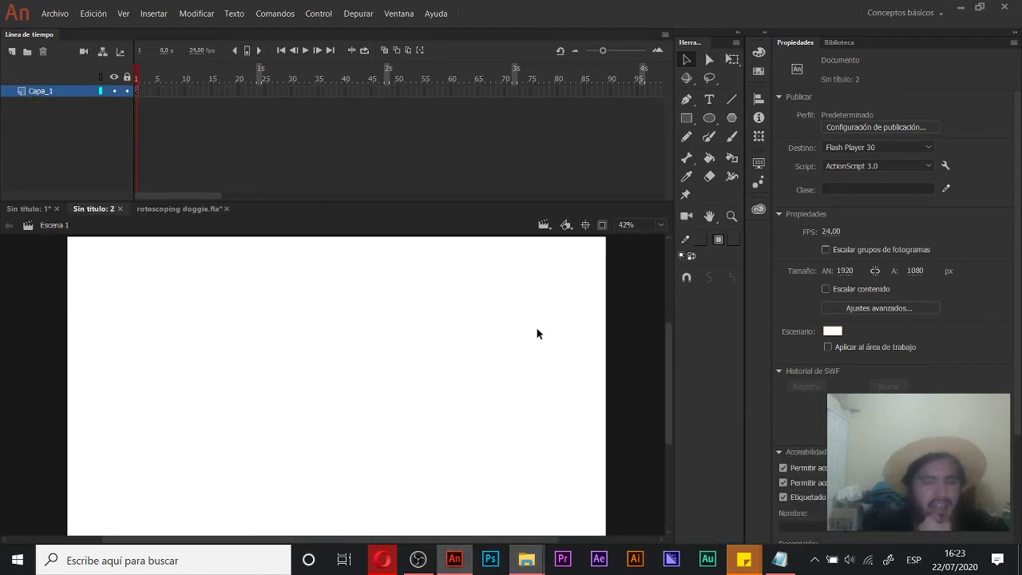
mouse_move(526, 568)
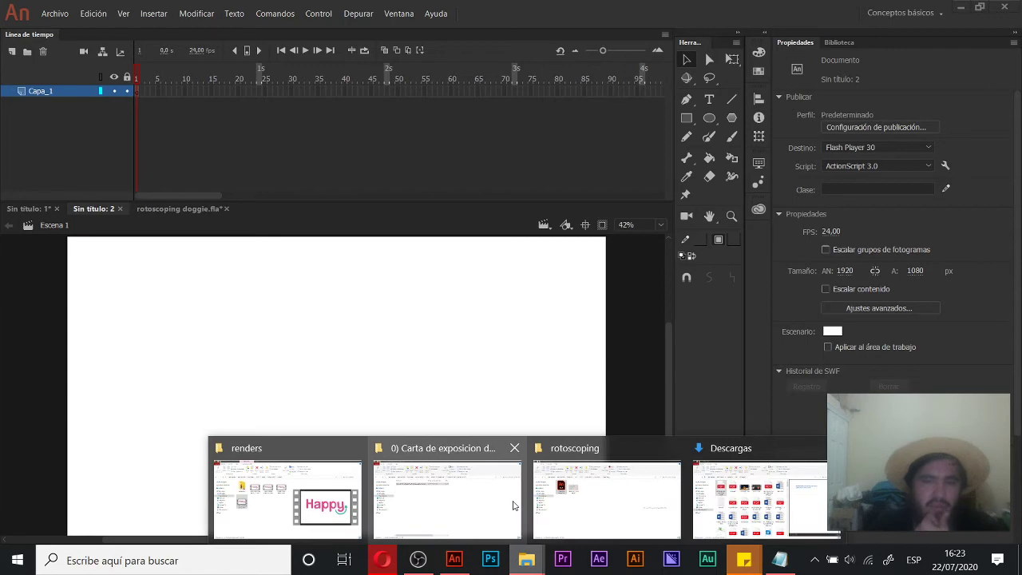
mouse_move(600, 499)
click(593, 502)
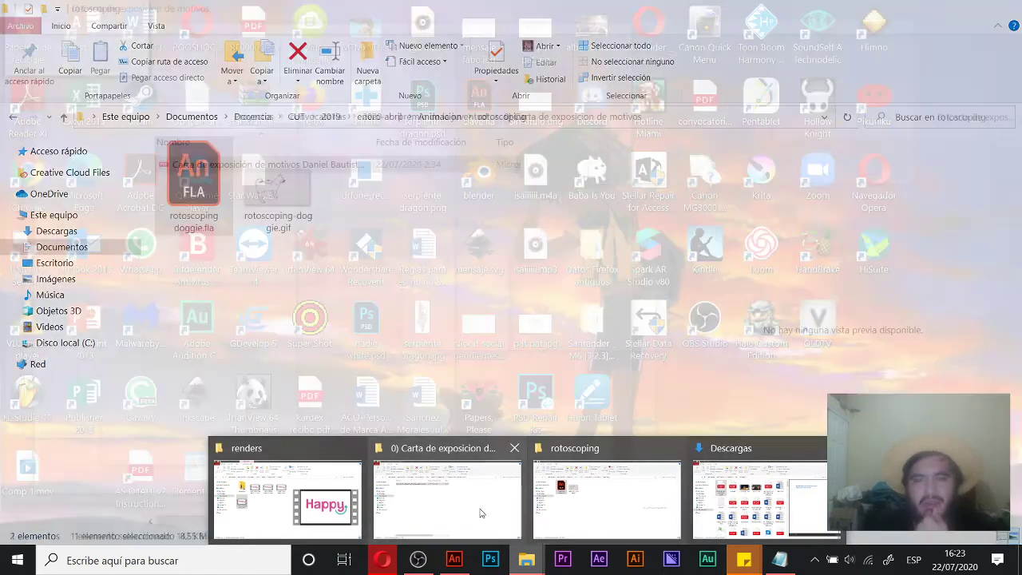
click(438, 117)
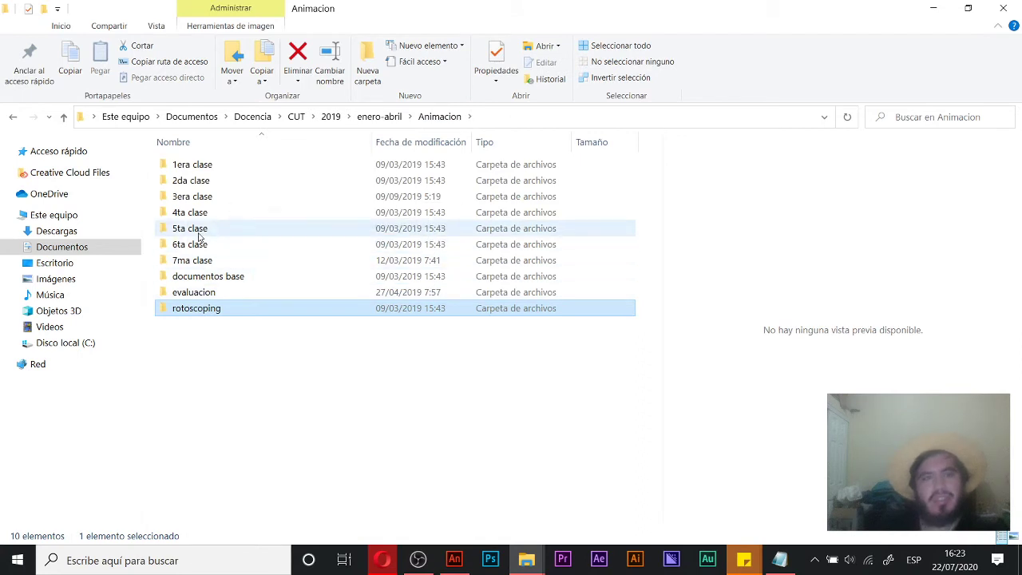
Step: Look through the 7ma clase and 6ta clase folders for source videos and return to the Animacion folder
double_click(200, 261)
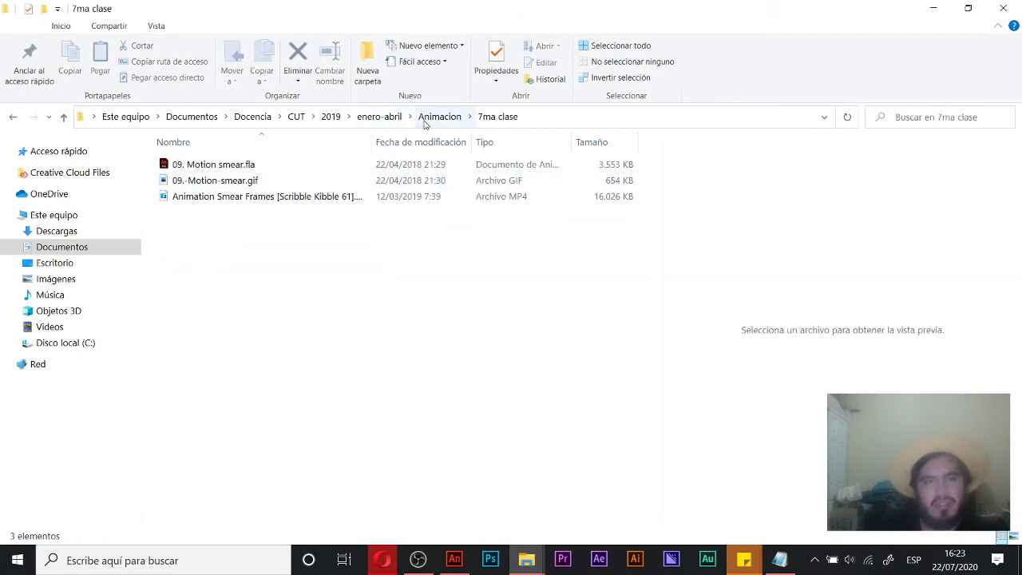
click(438, 118)
double_click(202, 246)
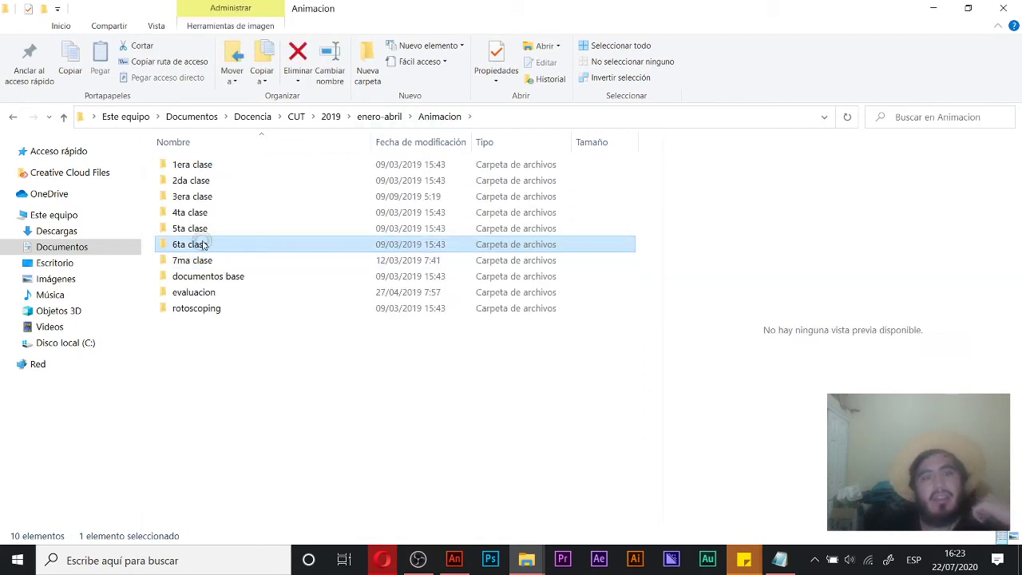
click(454, 118)
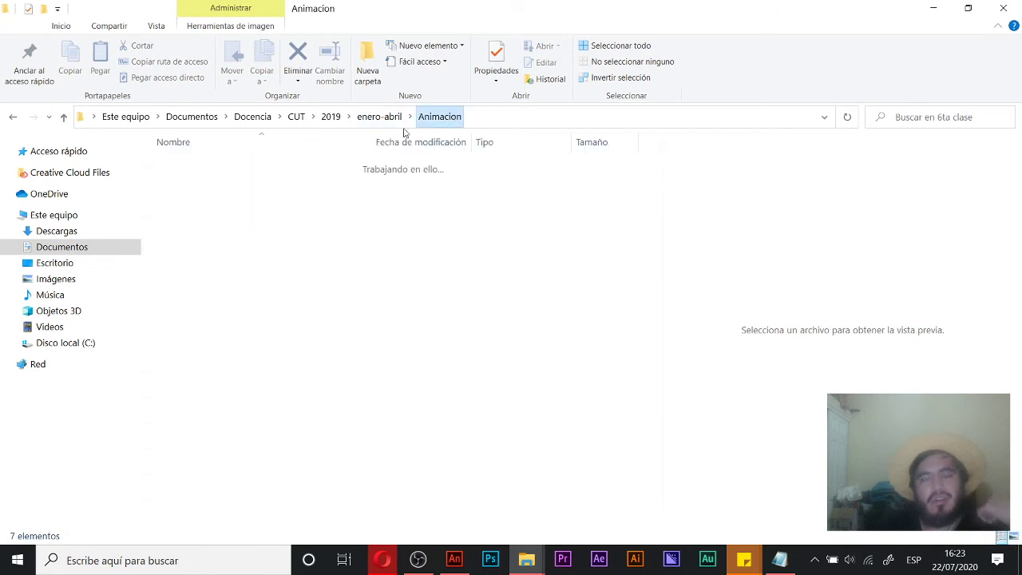
Step: Bring Ajo.mp4 from the para rotoscopeo folder inside 5ta clase onto the stage of Sin título: 2 in Animate
double_click(205, 232)
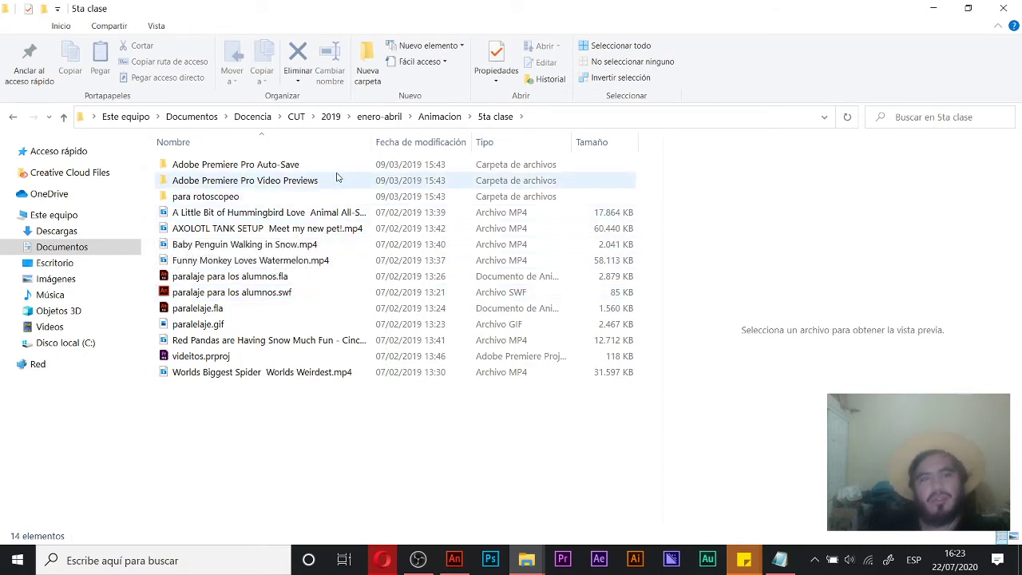
double_click(213, 196)
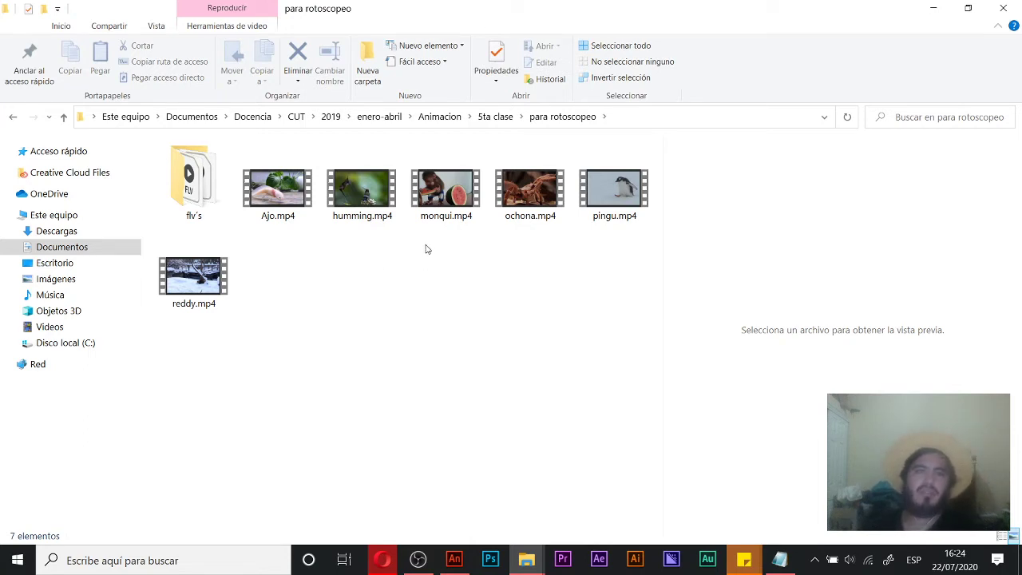
click(277, 192)
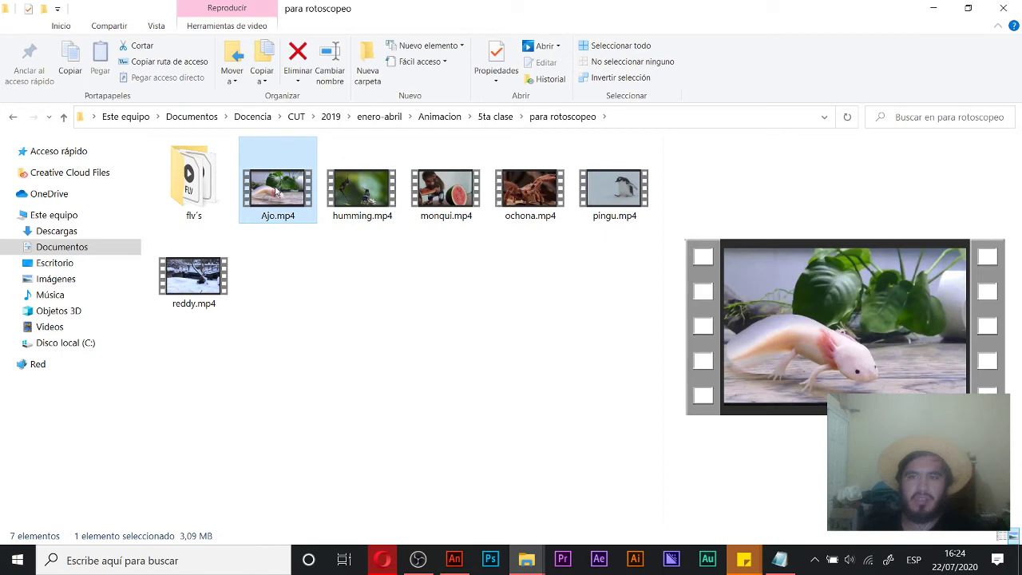
drag(280, 194, 392, 397)
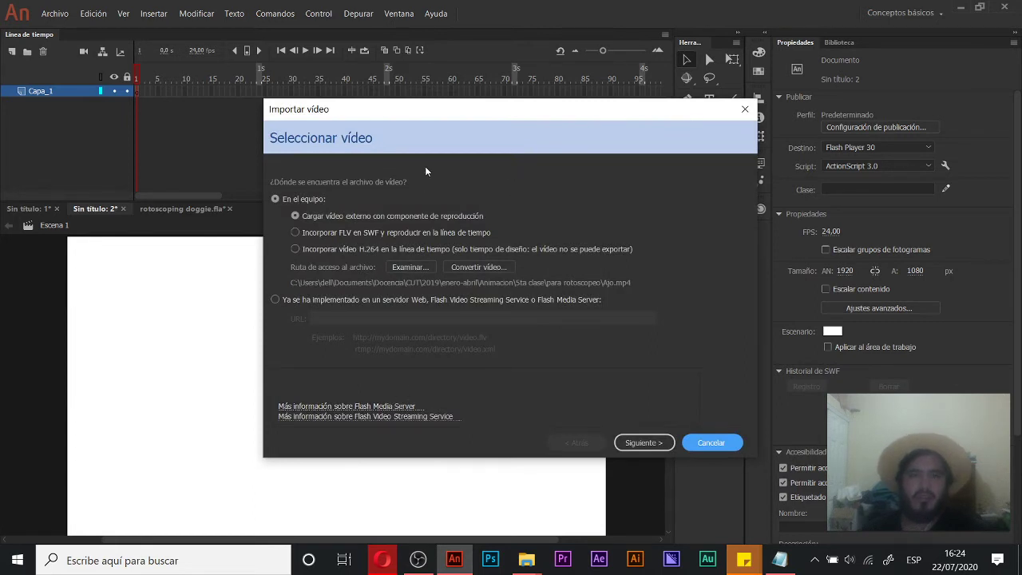
Step: Compare the video import methods and choose to embed the H.264 video in the timeline
drag(436, 112, 390, 113)
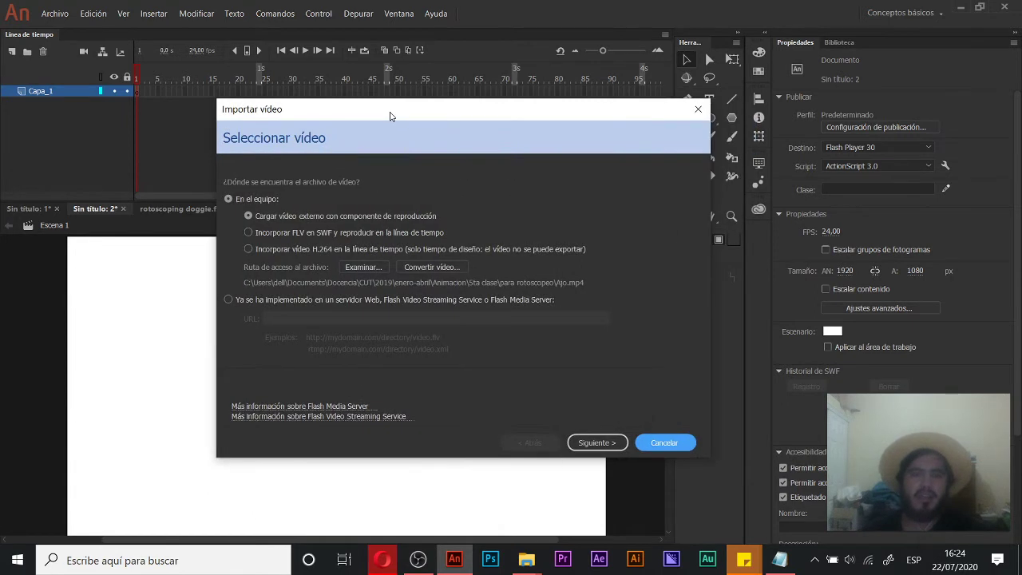
drag(399, 117, 465, 124)
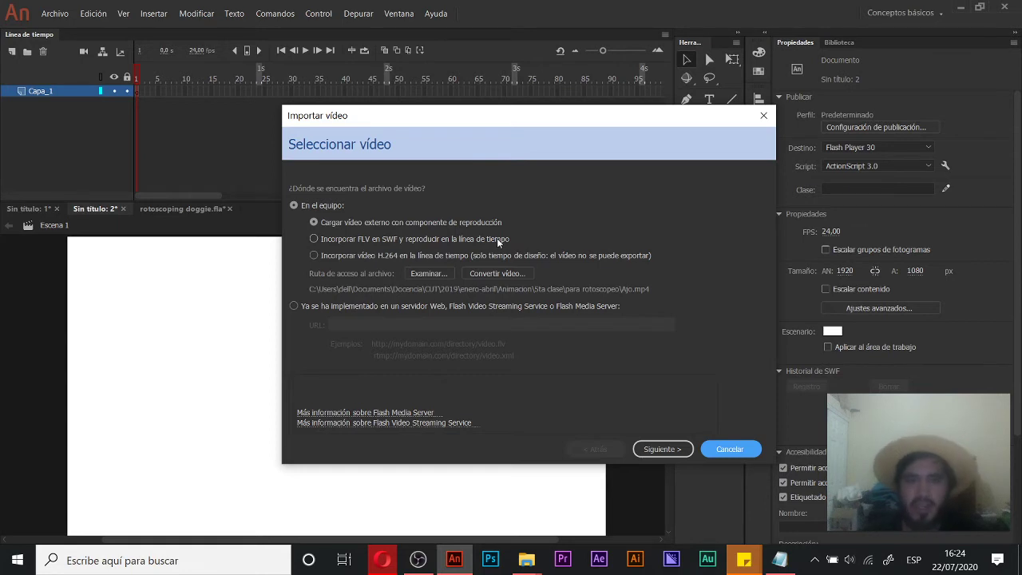
click(339, 256)
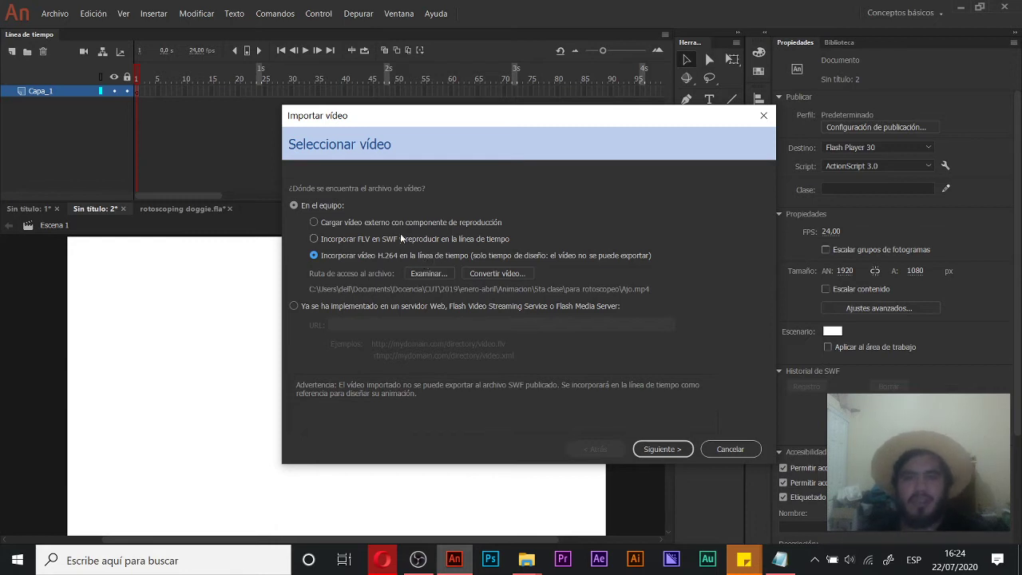
click(365, 240)
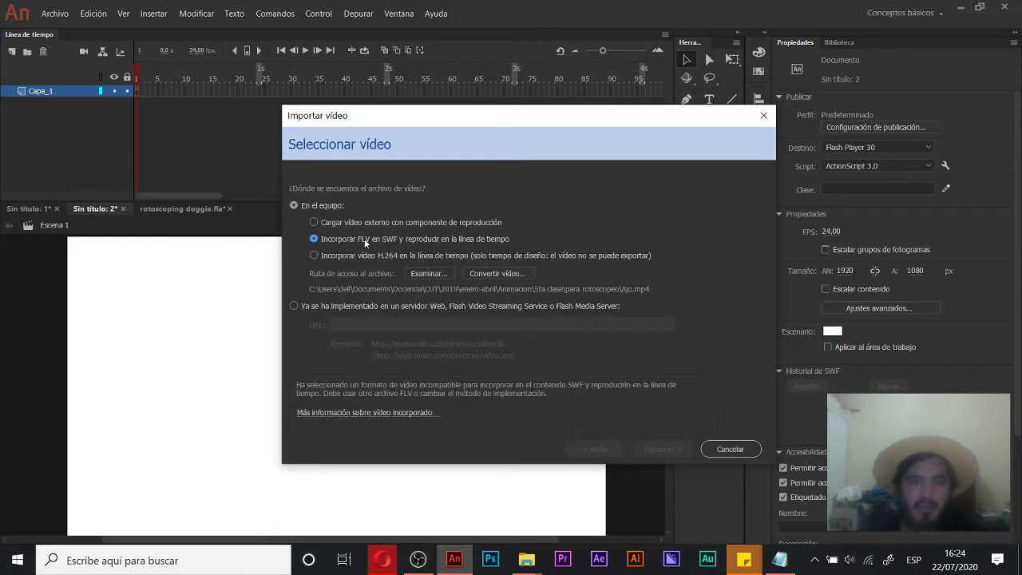
click(351, 252)
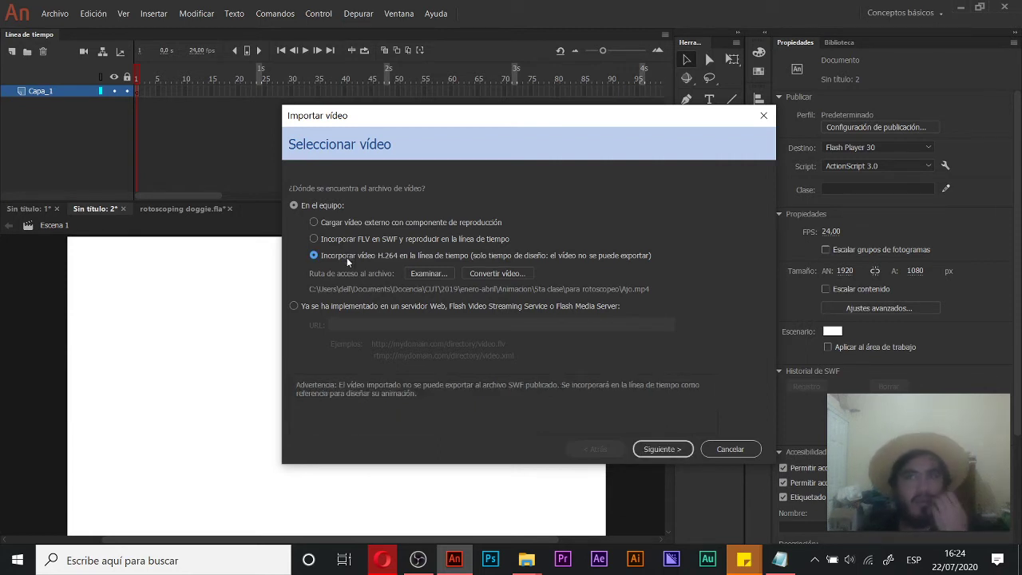
click(669, 449)
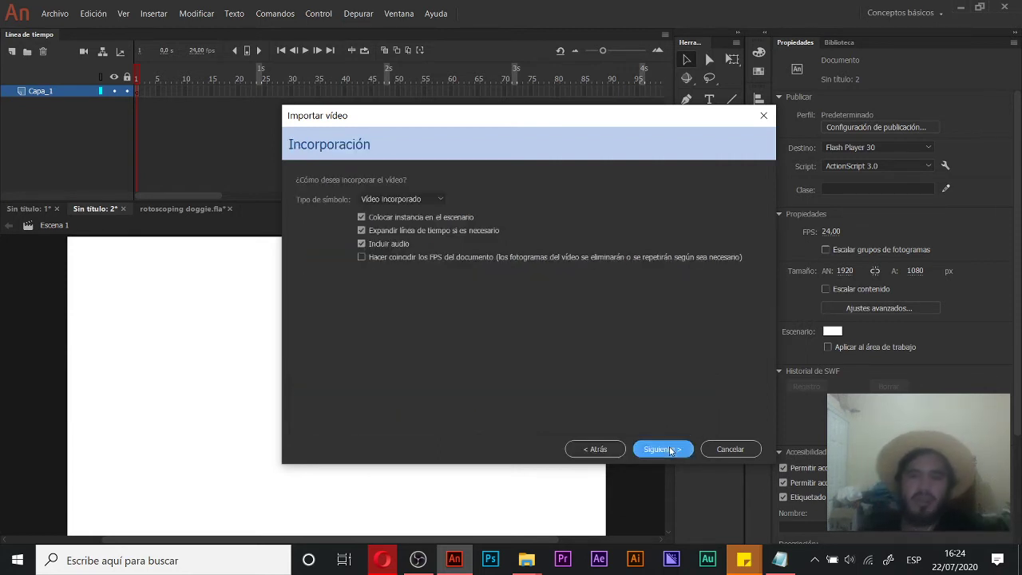
Step: Finish importing Ajo.mp4 as Vídeo incorporado, placed on the stage with the timeline expanded and audio included
click(423, 200)
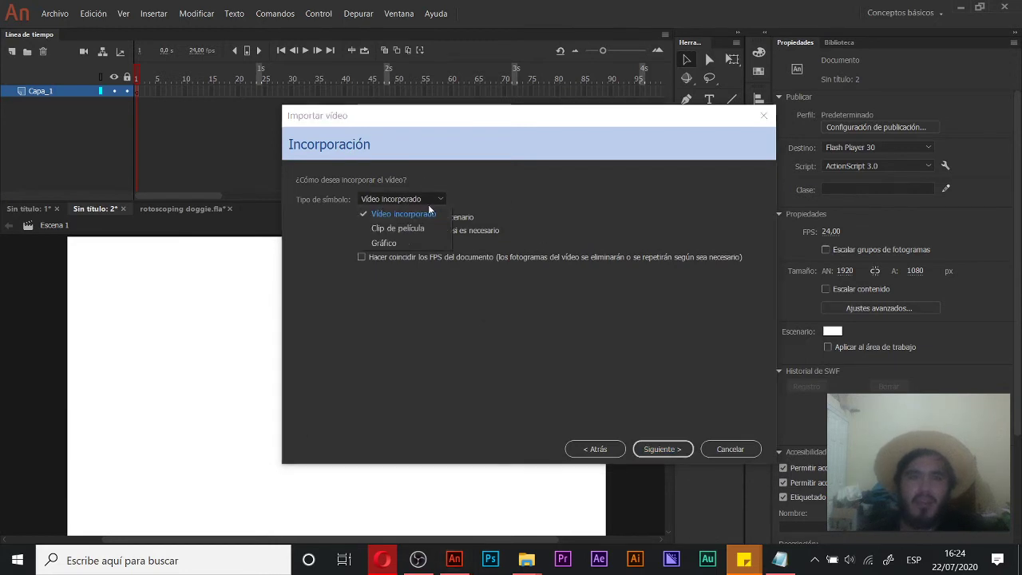
click(420, 200)
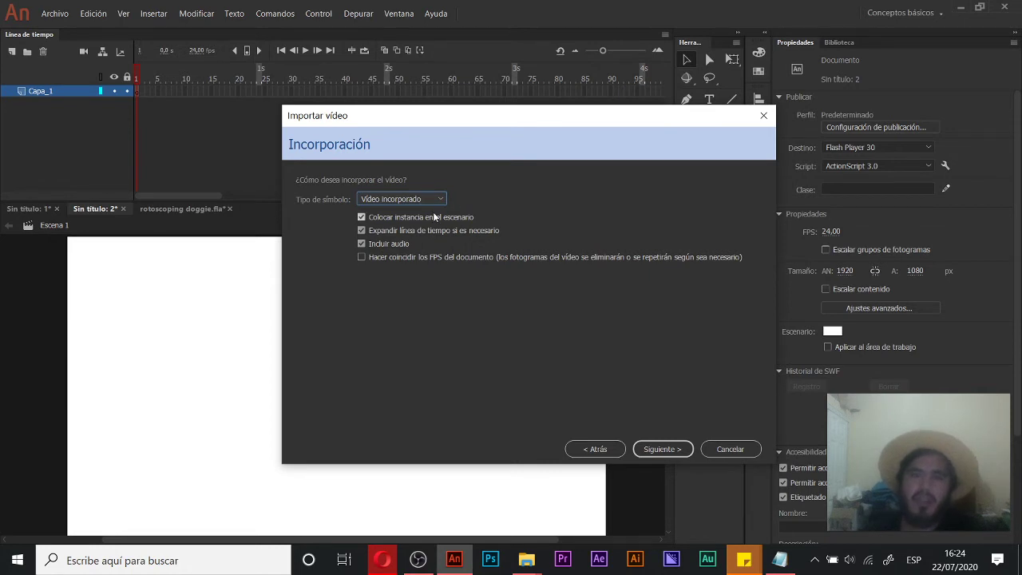
click(659, 449)
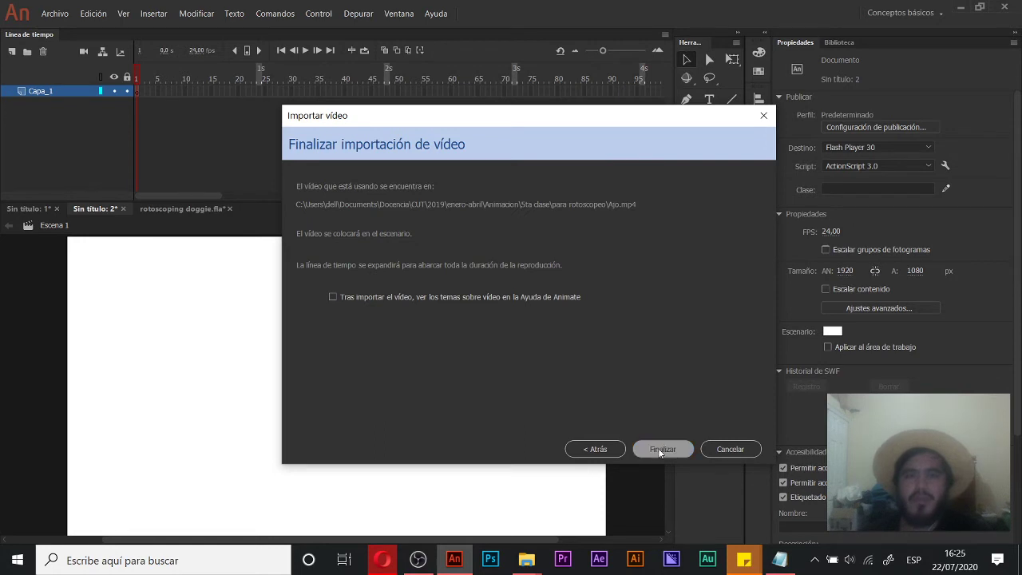
click(660, 449)
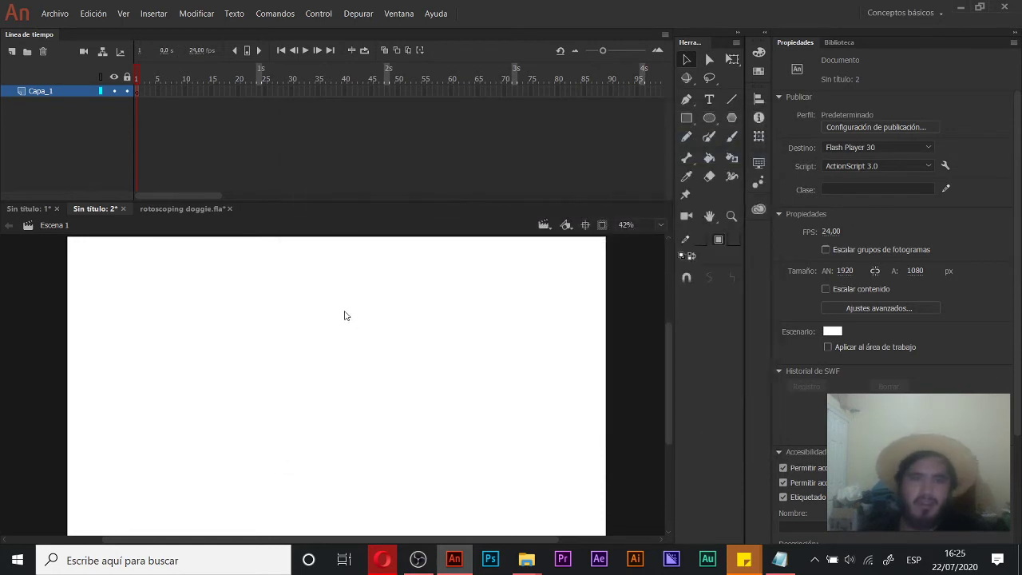
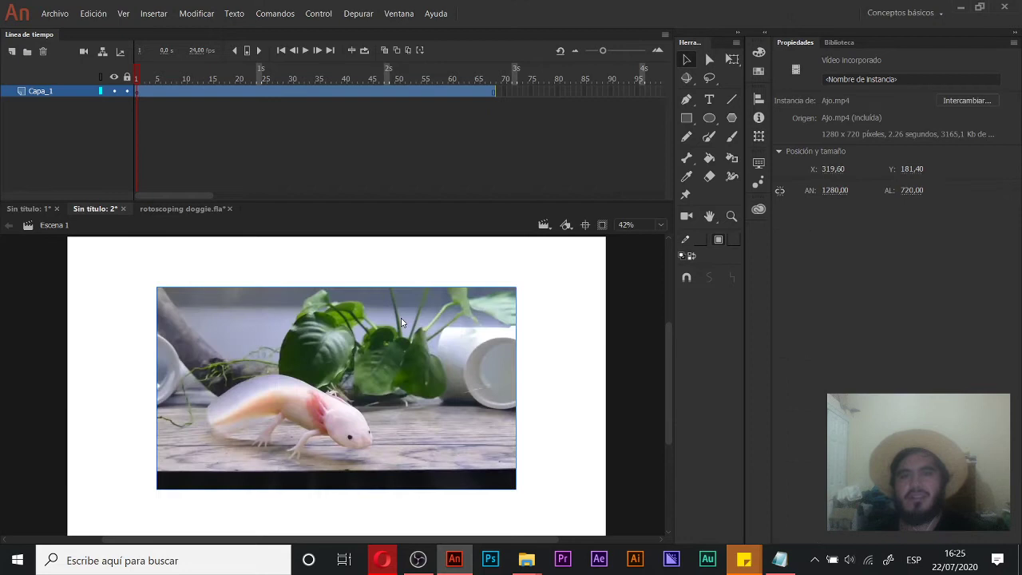
Step: Add a new layer above the video layer and set the document's frame rate to 12 fps
click(12, 53)
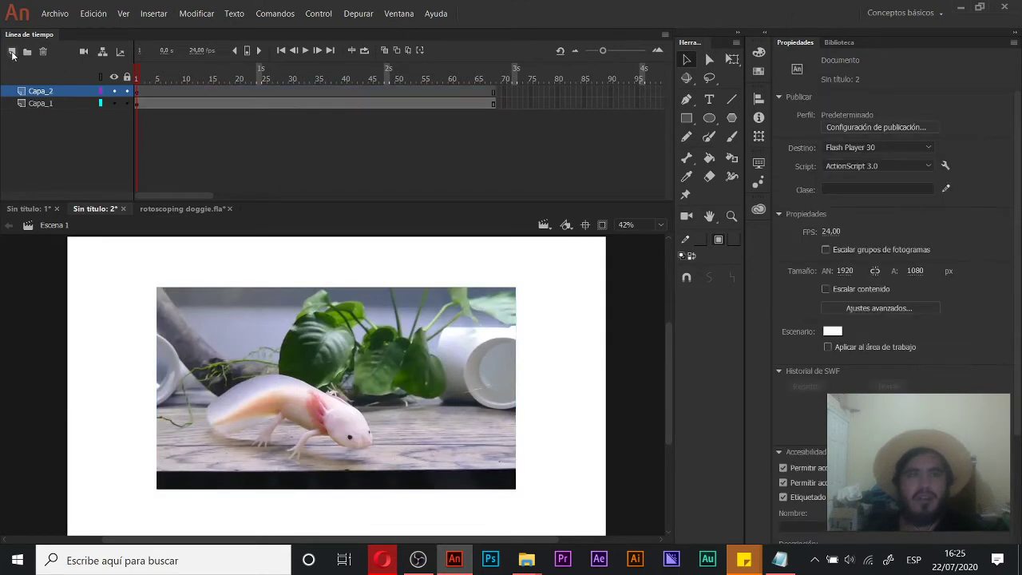
click(831, 231)
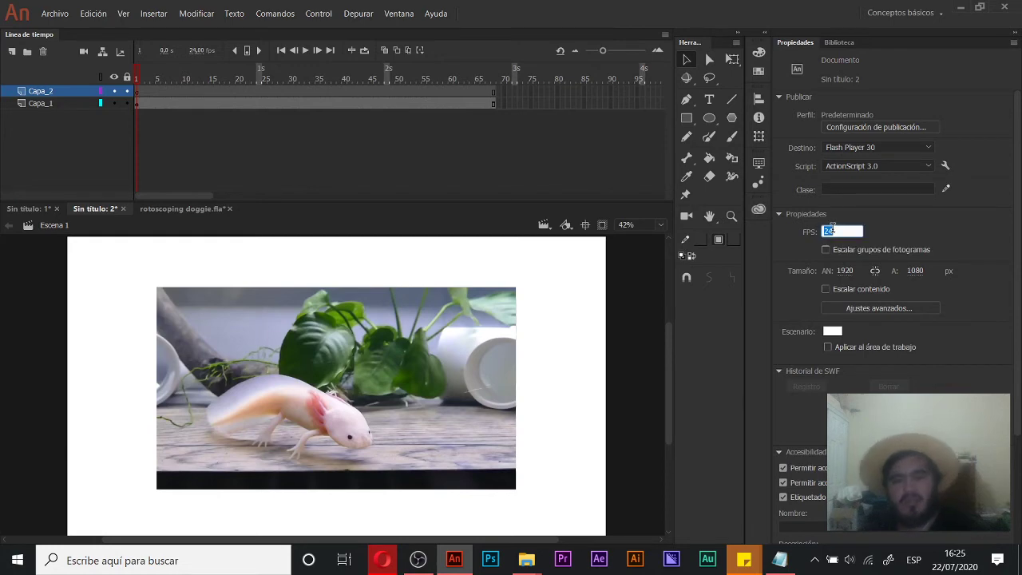
key(Return)
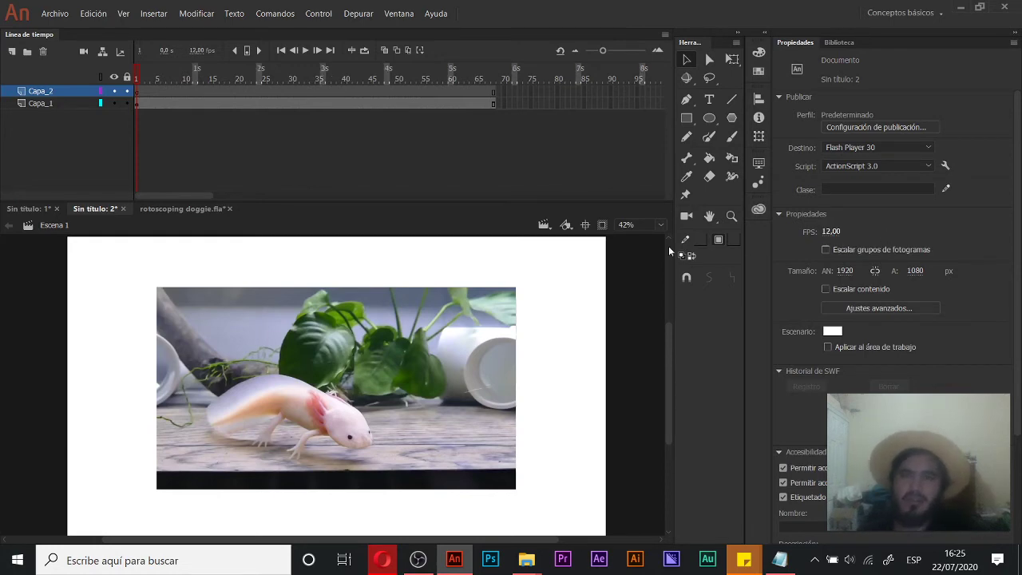
drag(457, 73, 26, 62)
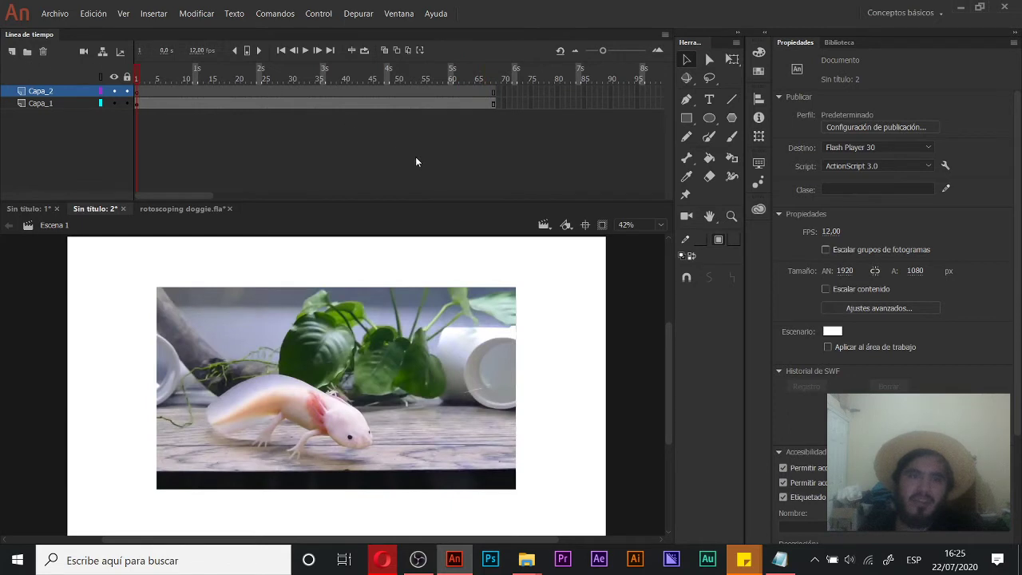
Step: Scale and position the axolotl video to fill the stage, about 1921 by 1080 px
click(421, 367)
key(q)
drag(499, 321, 485, 333)
key(z)
alt+click(368, 348)
key(v)
key(q)
drag(409, 378, 473, 323)
key(v)
key(q)
key(ctrl+z)
click(347, 403)
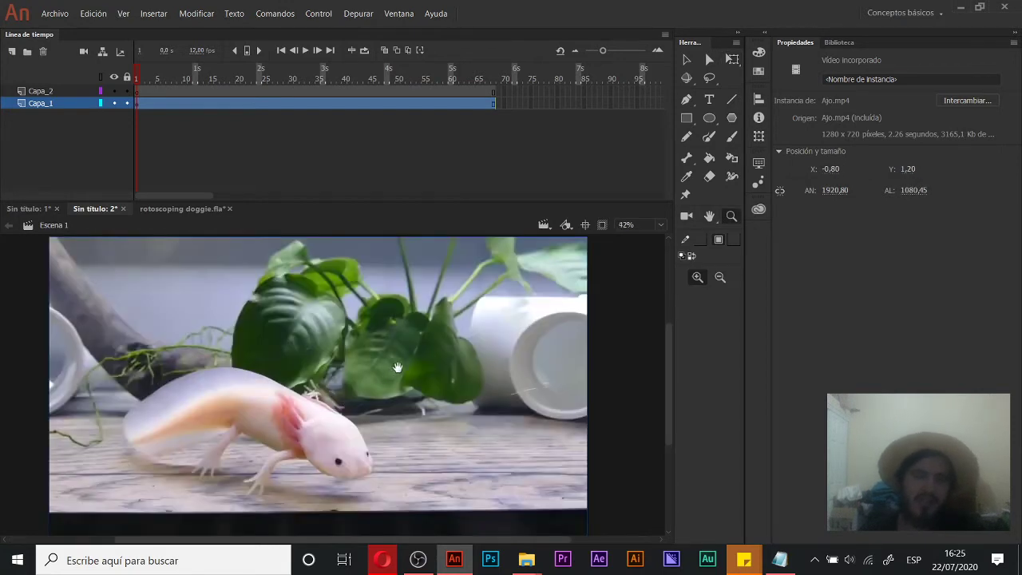
Step: Enlarge the axolotl video beyond the stage edges and reposition it over the stage to crop the framing
drag(375, 380, 435, 361)
alt+click(376, 380)
key(v)
key(q)
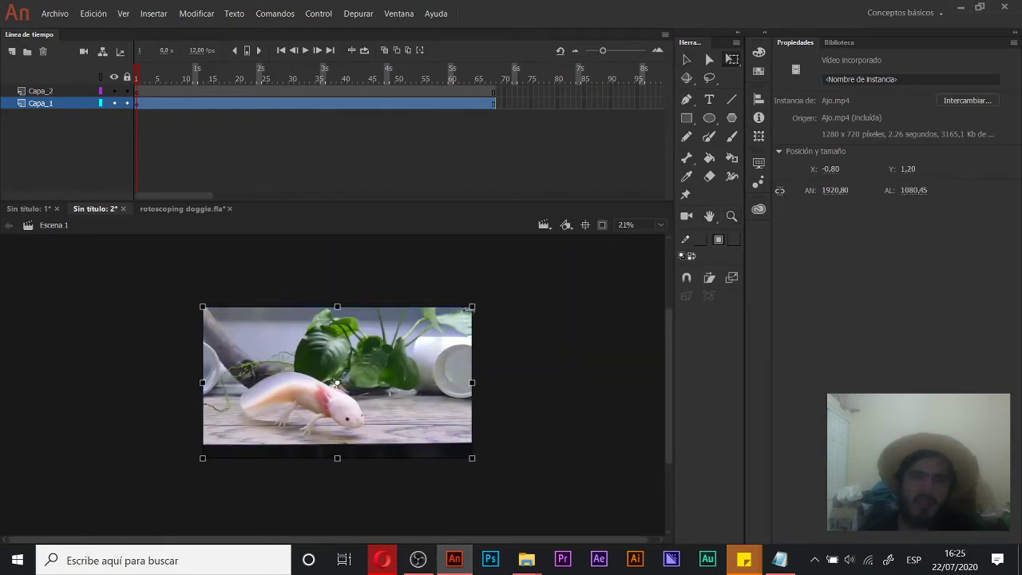
drag(473, 305, 529, 273)
drag(427, 380, 476, 359)
Step: Lock the video layer Capa_1 and add a new layer directly above it, with frame 1 selected
click(125, 103)
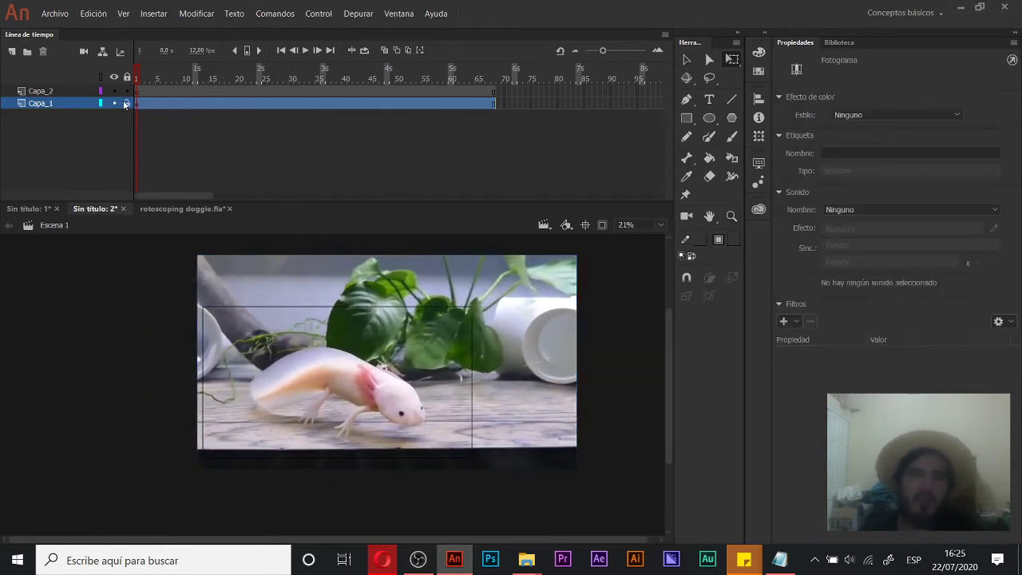
click(12, 53)
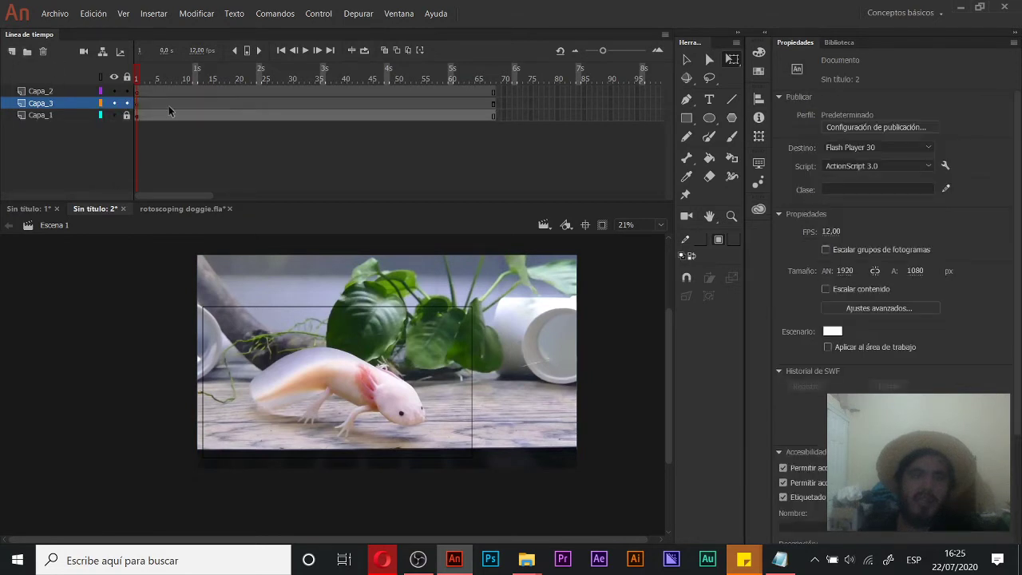
click(137, 103)
Step: Draw a white rectangle with 40% alpha fill over the whole stage on layer Capa_3 to veil the video
click(687, 119)
click(733, 240)
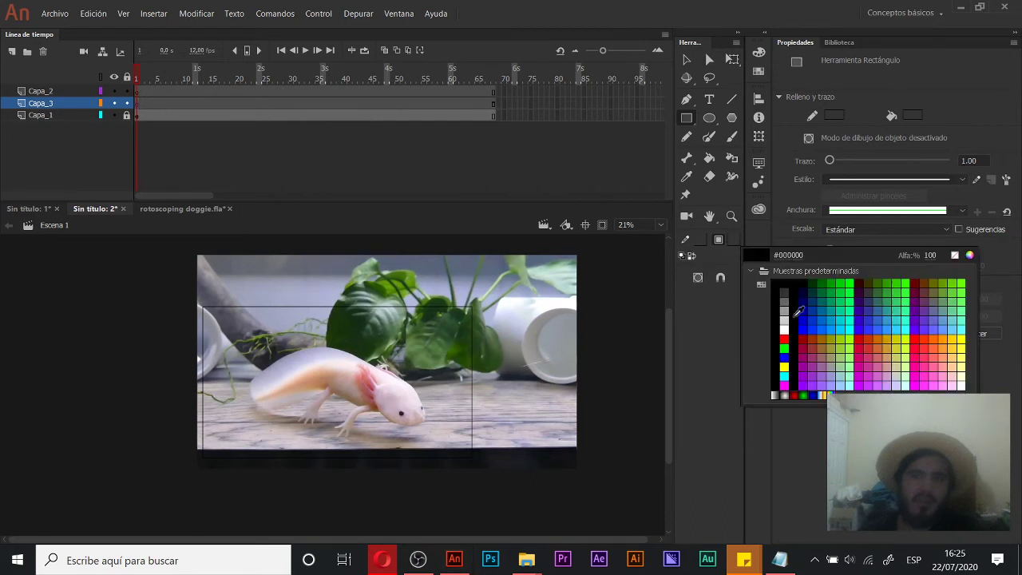
click(787, 334)
click(734, 240)
click(929, 255)
text(0)
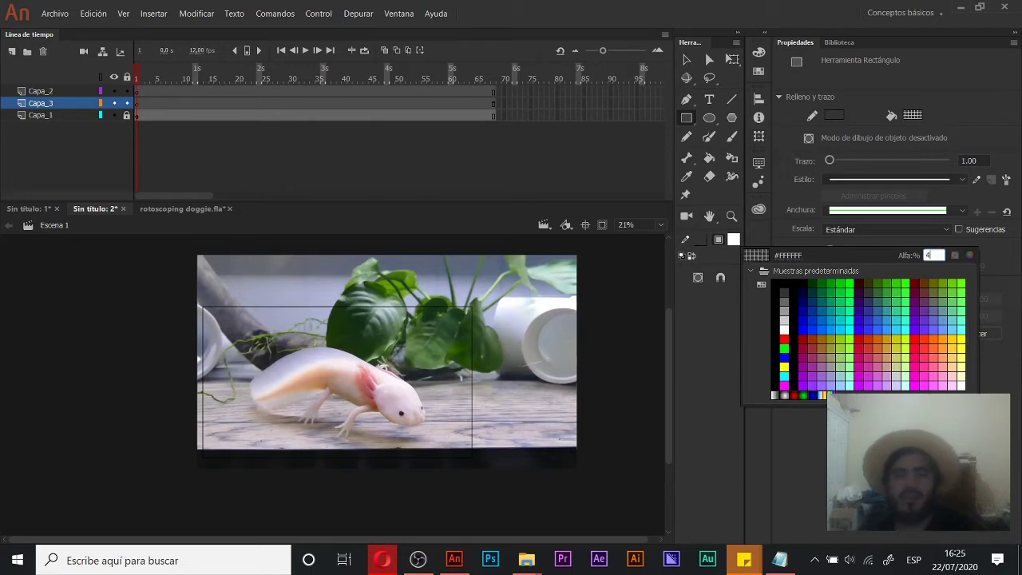
key(Return)
drag(195, 287, 482, 467)
key(z)
click(391, 389)
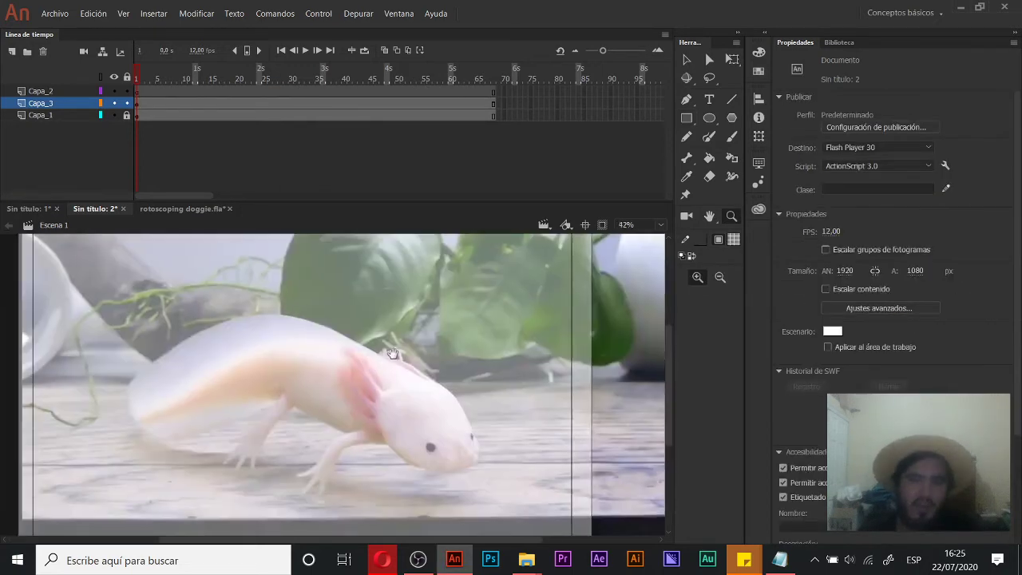
key(v)
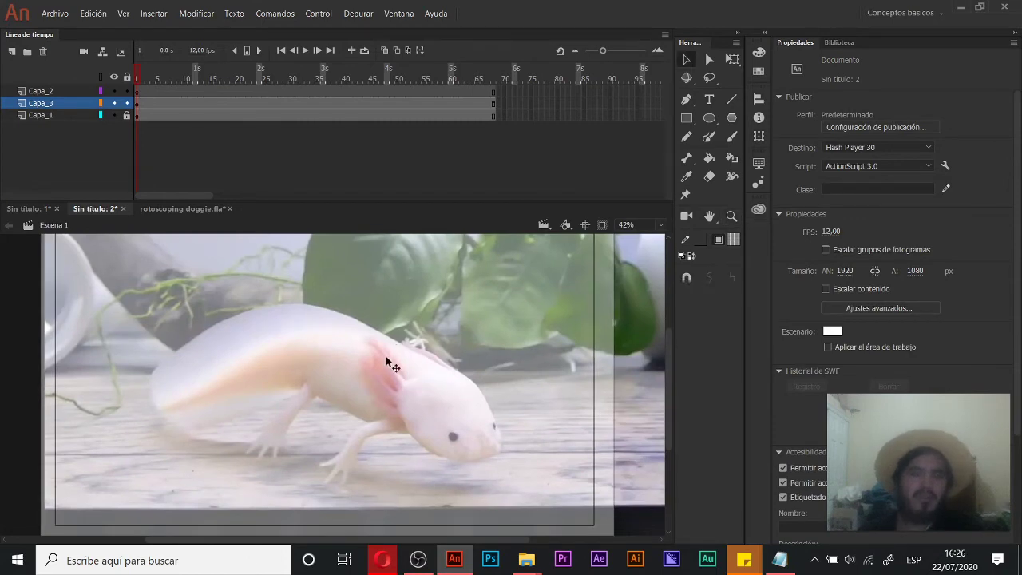
Step: Set the brush fill to dark grey #333333 at 100% alpha for painting on frame 1 of Capa_2
click(138, 91)
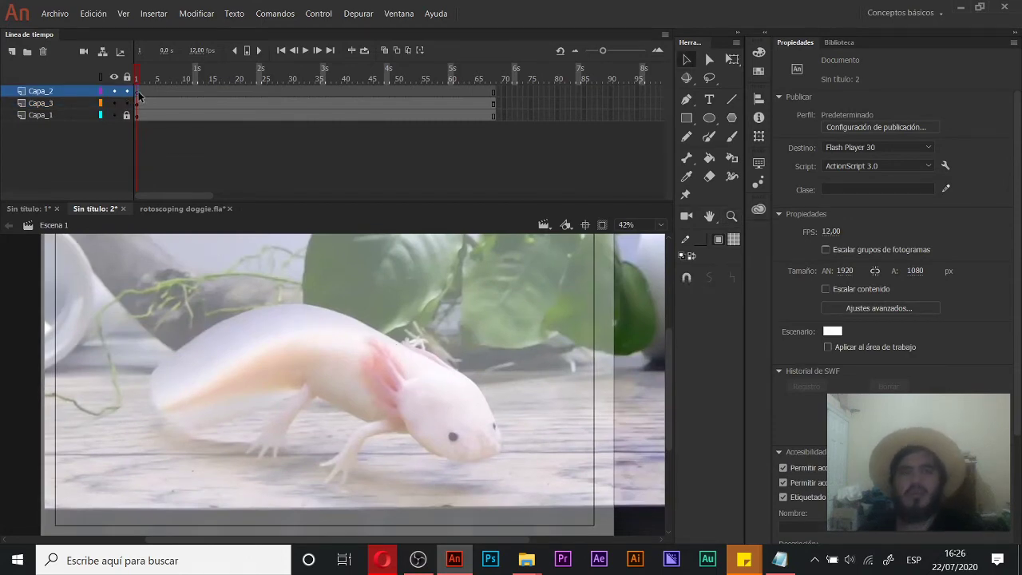
key(y)
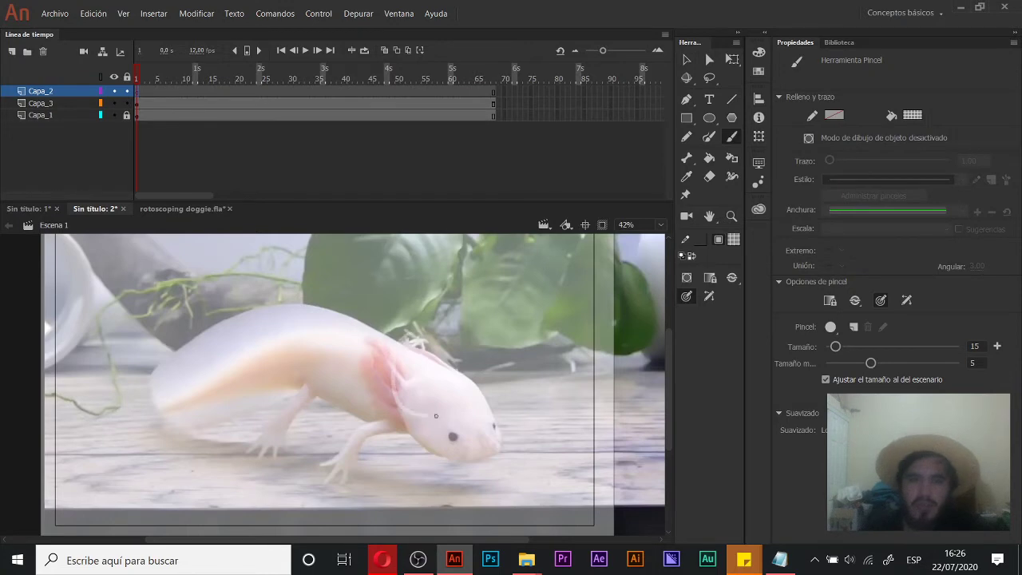
click(706, 241)
click(736, 243)
click(734, 242)
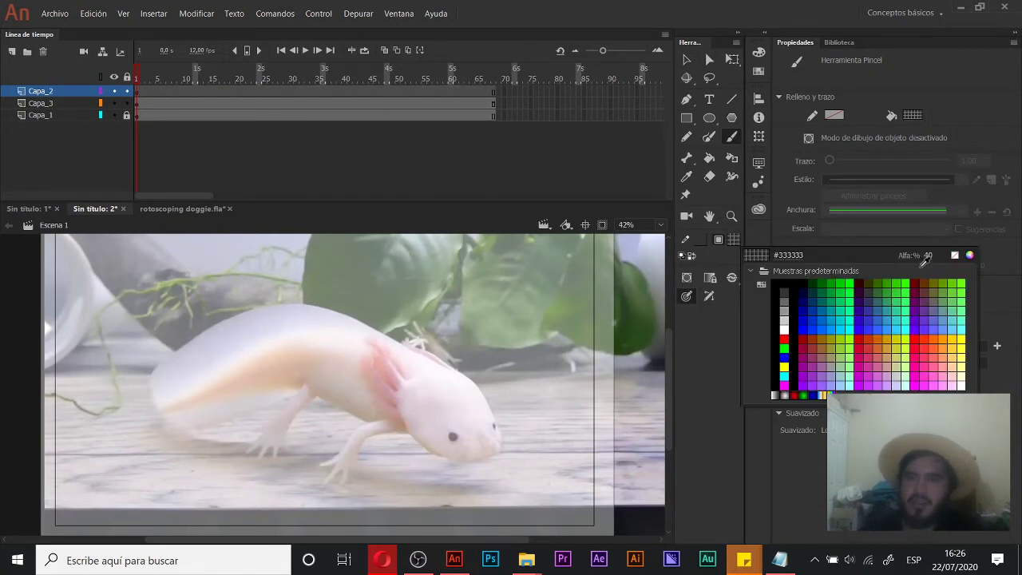
drag(928, 255, 1016, 274)
click(937, 239)
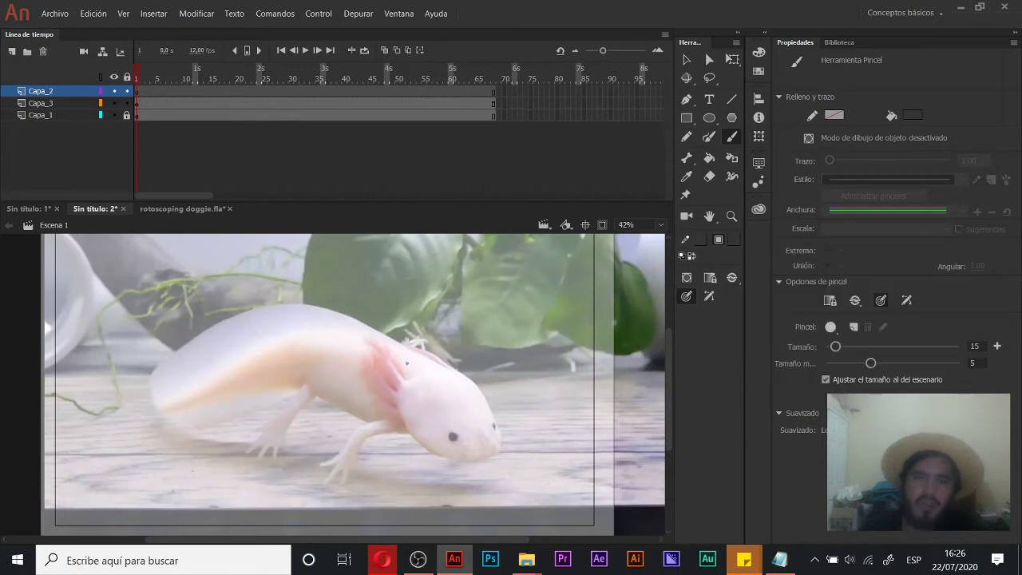
Step: Paint a test stroke behind the axolotl's head and toggle the white veil layer off and on to compare
drag(414, 360, 451, 456)
click(114, 103)
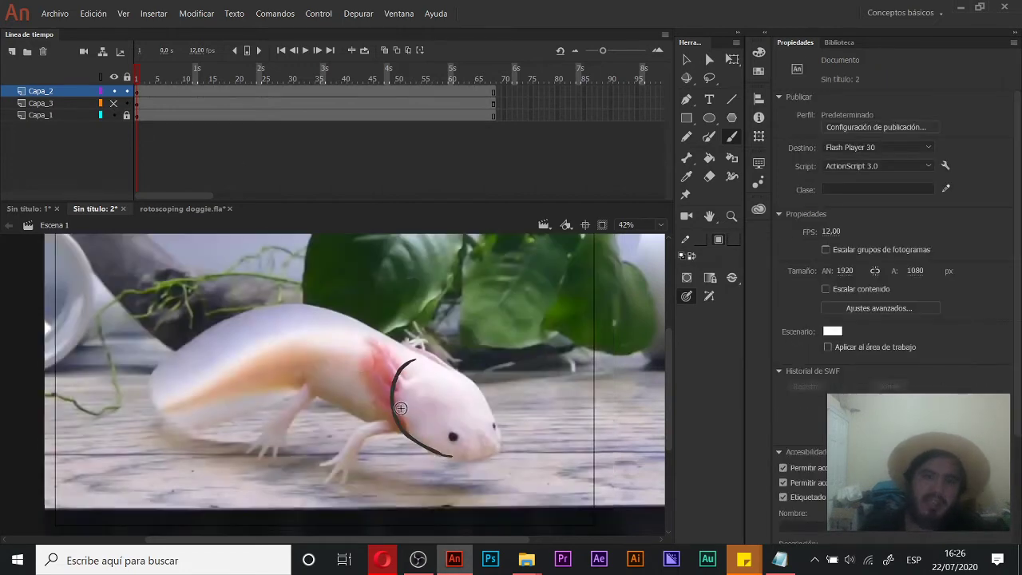
key(ctrl+z)
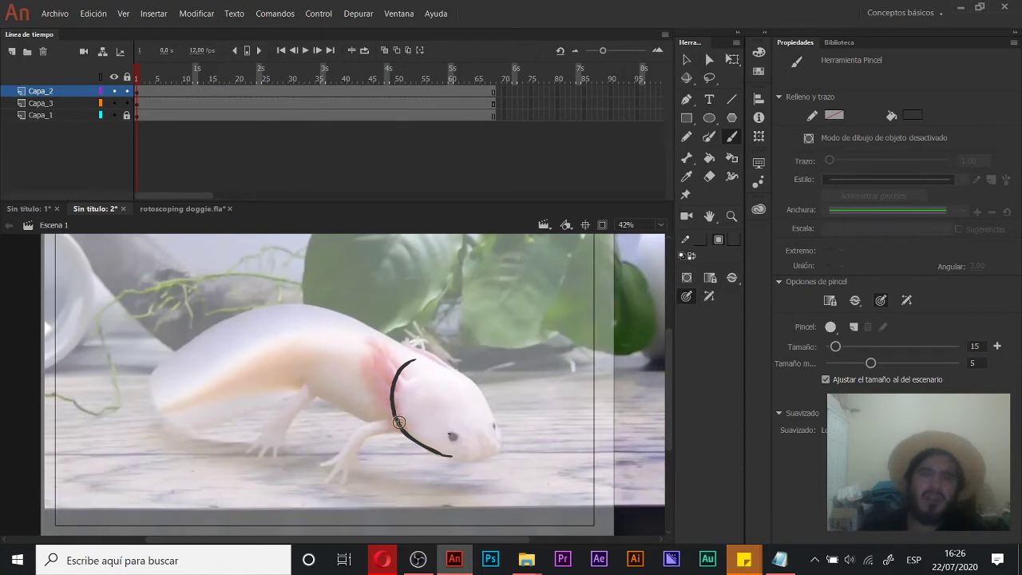
Step: Lock Capa_3, convert Capa_2's frames 2 through 68 to blank keyframes, and return to frame 1
click(126, 103)
click(141, 91)
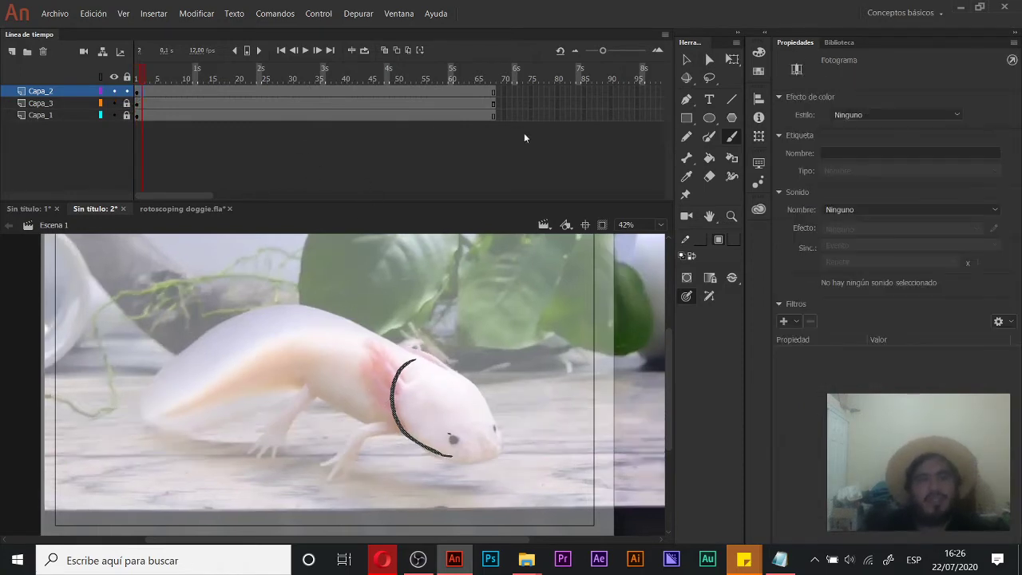
shift+click(494, 91)
key(F7)
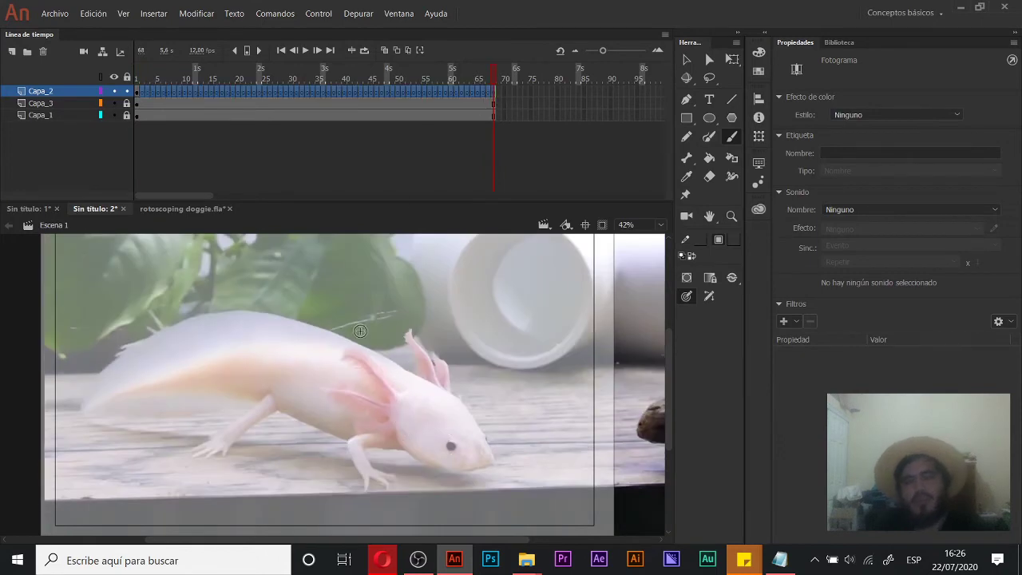
drag(182, 68, 108, 77)
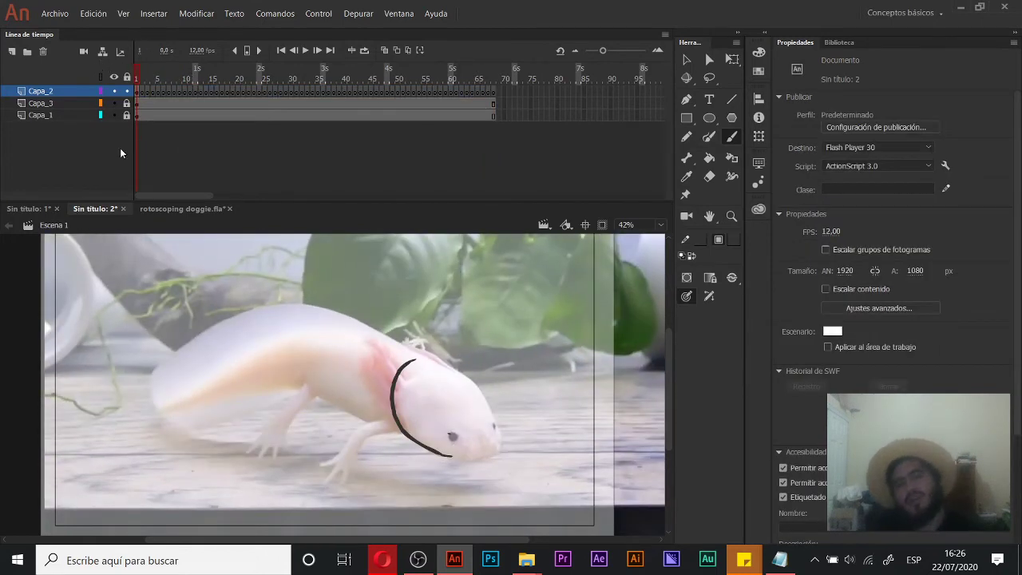
Step: Delete the test stroke behind the axolotl's head from frame 1 of Capa_2
click(69, 103)
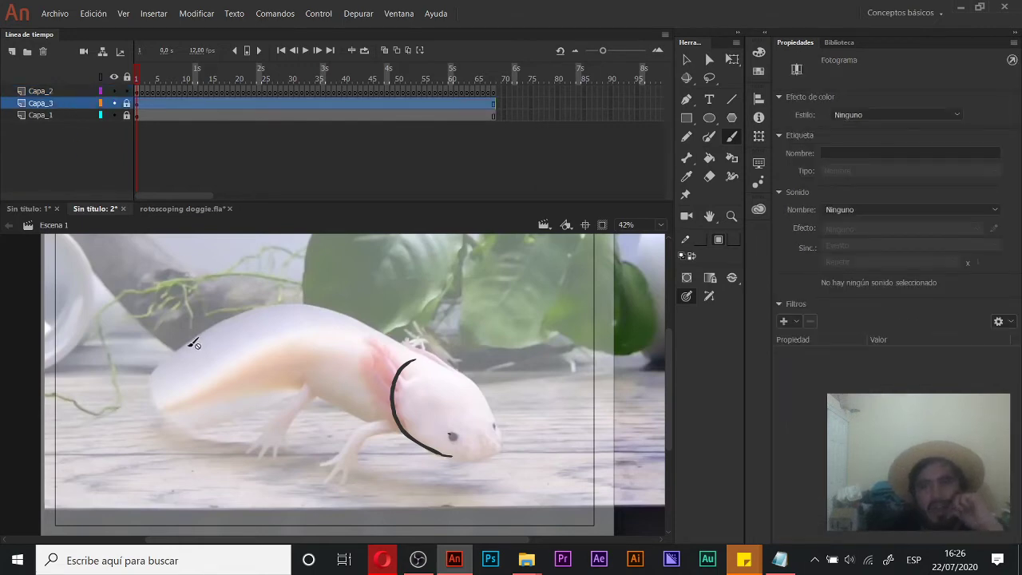
click(140, 92)
click(137, 91)
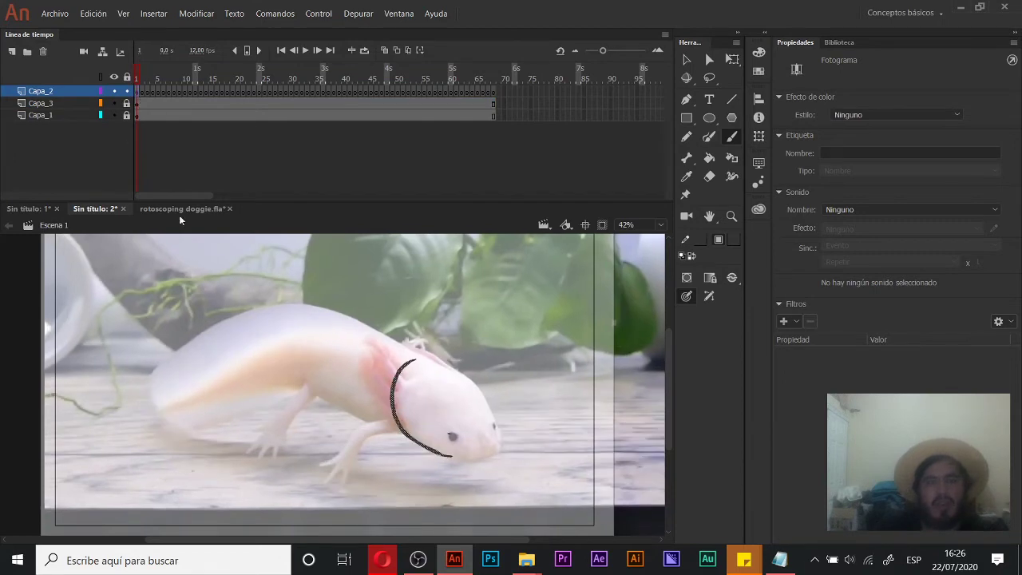
key(v)
drag(467, 346, 346, 480)
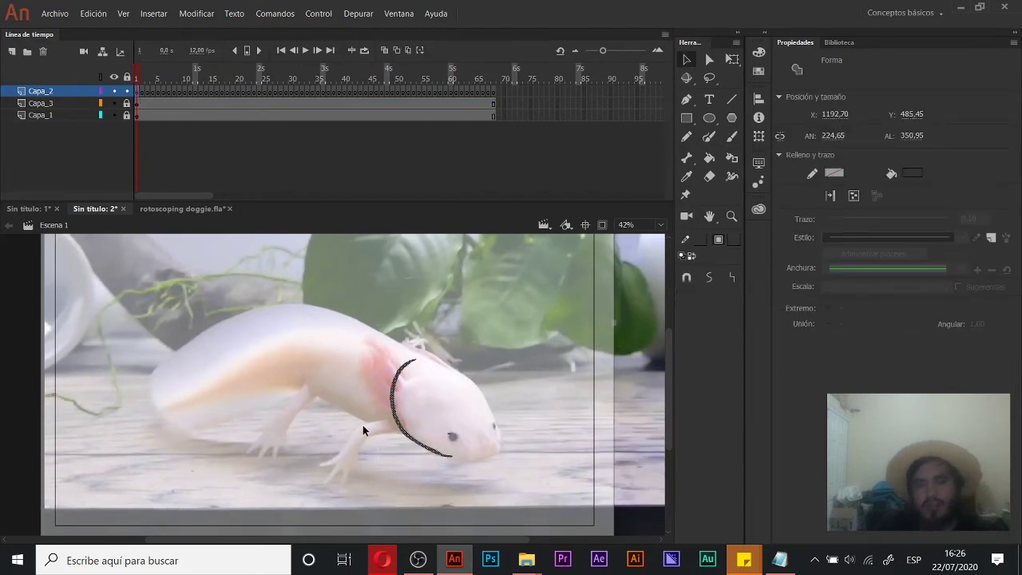
key(Delete)
key(b)
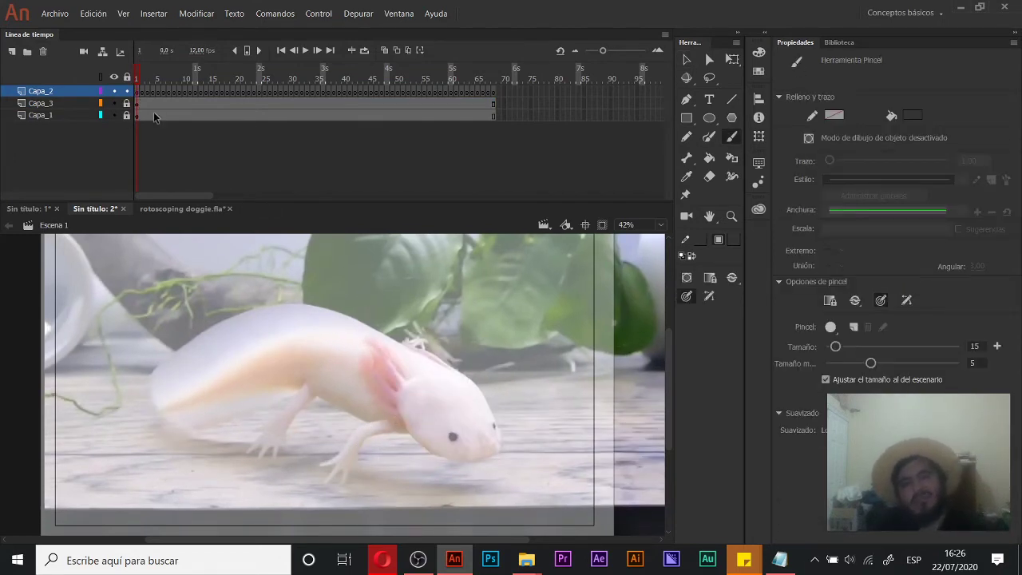
Step: Set the brush fill to dark magenta for tracing on frame 1 of Capa_2, trying colors with test strokes
drag(310, 369, 280, 346)
drag(334, 397, 323, 381)
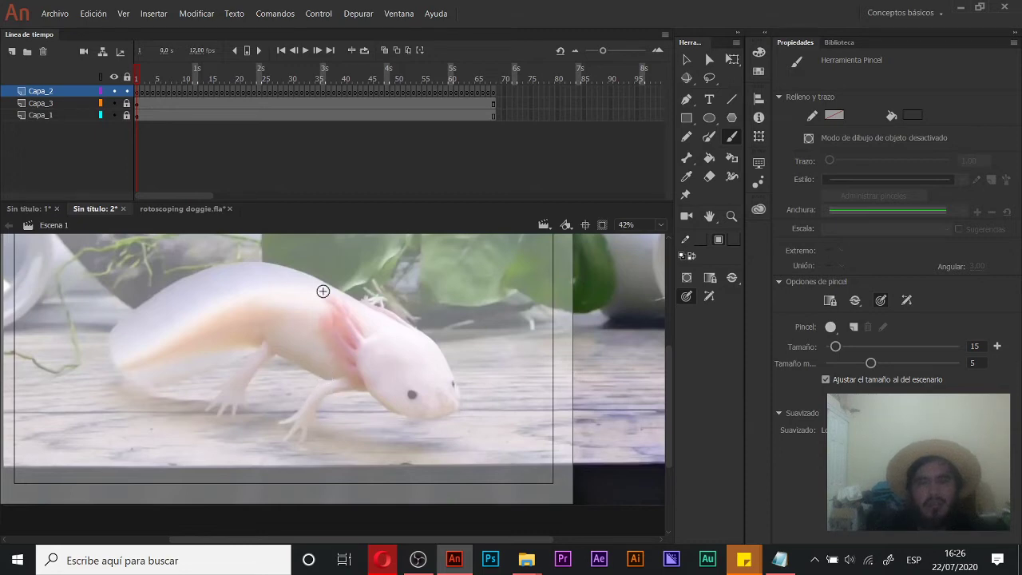
mouse_move(180, 69)
mouse_down()
mouse_move(199, 70)
mouse_move(171, 70)
mouse_move(266, 79)
mouse_move(198, 74)
mouse_up()
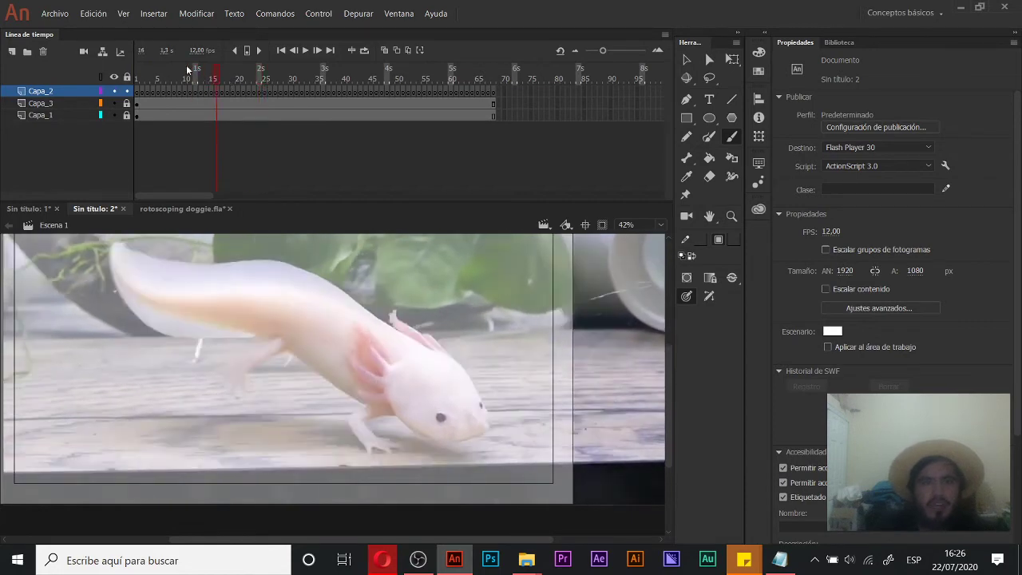
click(137, 91)
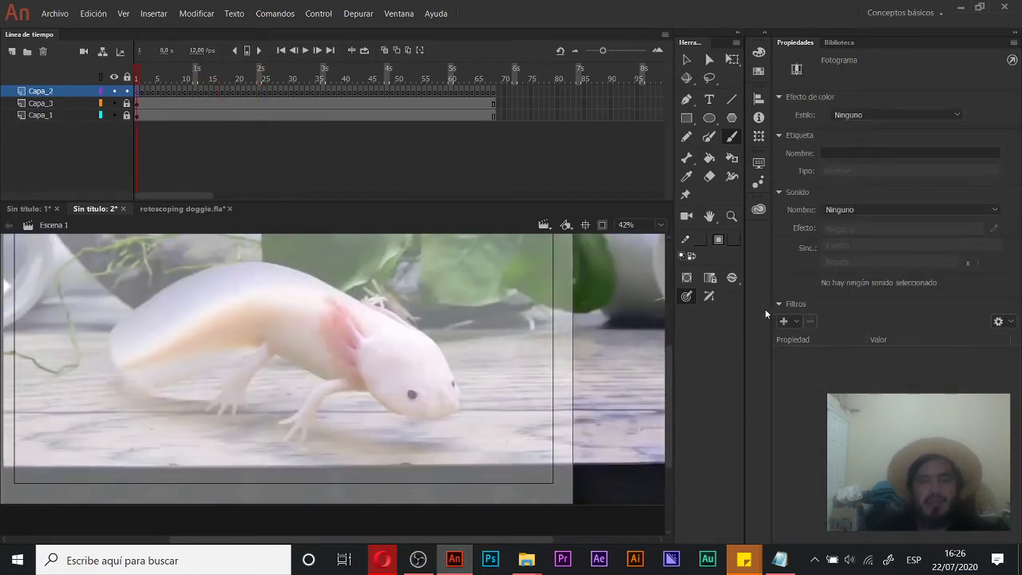
click(731, 137)
click(734, 240)
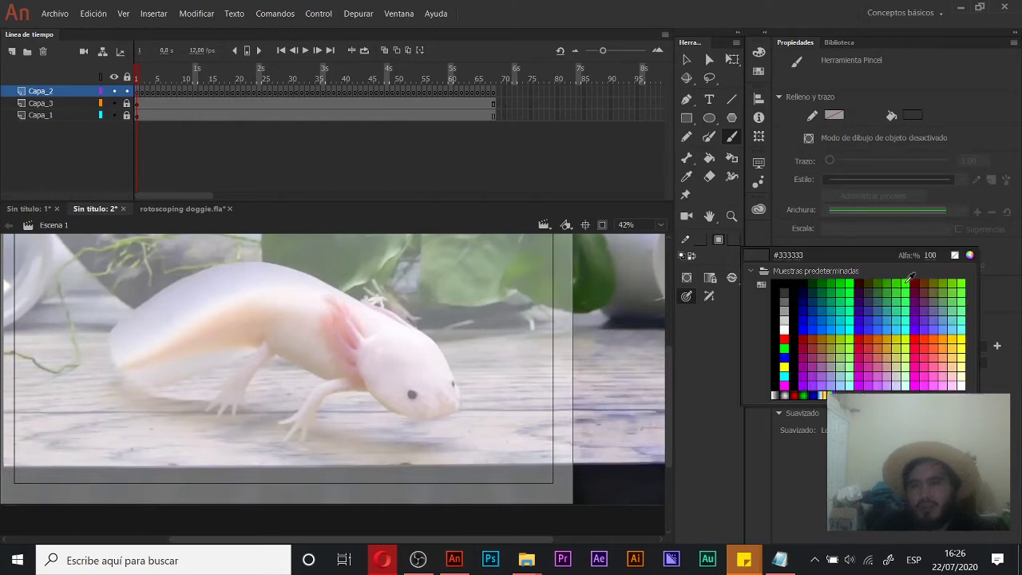
click(802, 339)
drag(372, 297, 412, 391)
key(ctrl+z)
click(734, 240)
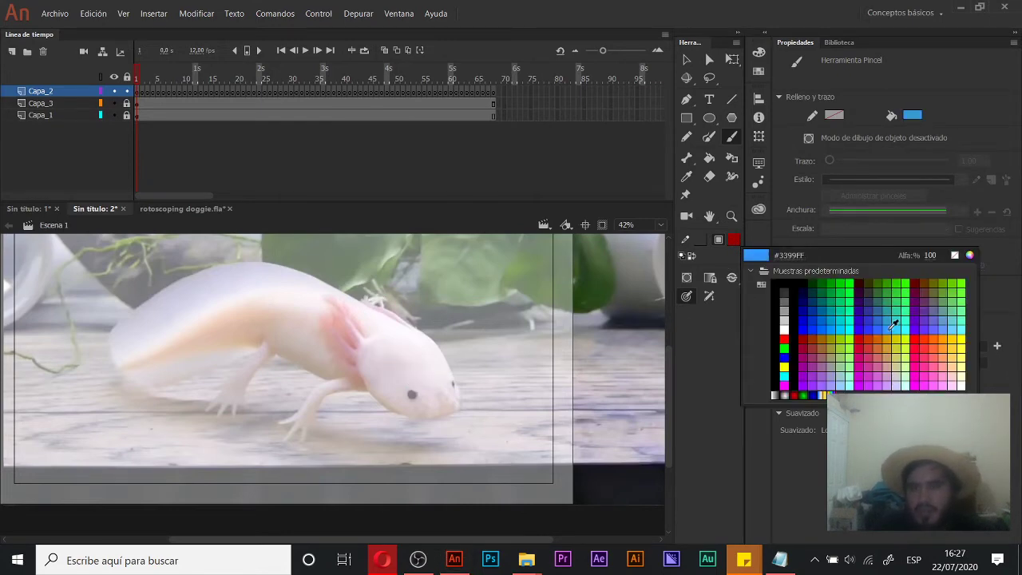
click(803, 348)
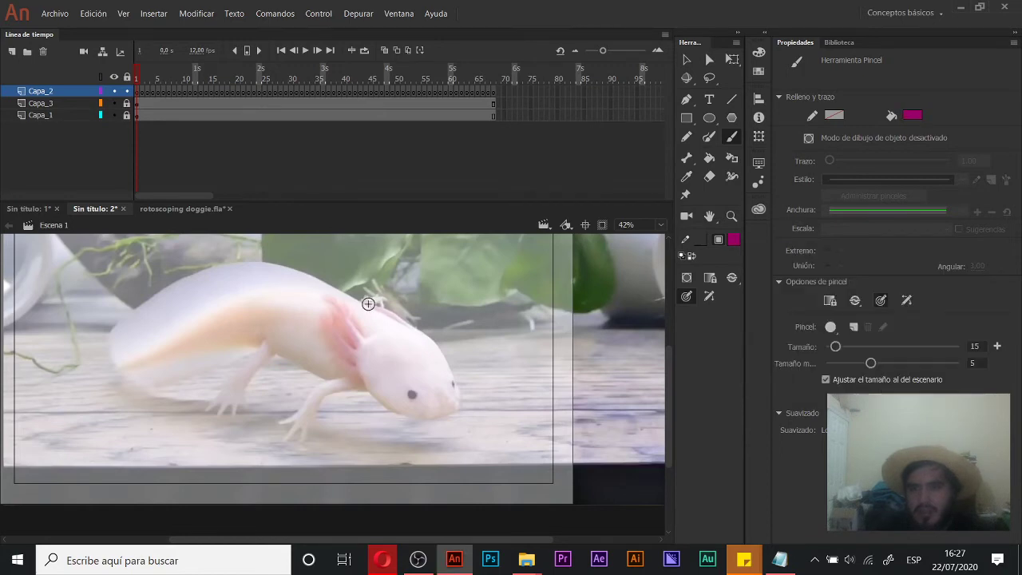
drag(340, 292, 399, 376)
key(ctrl+z)
Step: Examine the axolotl's gills, head and front legs up close on frame 1
key(z)
click(346, 349)
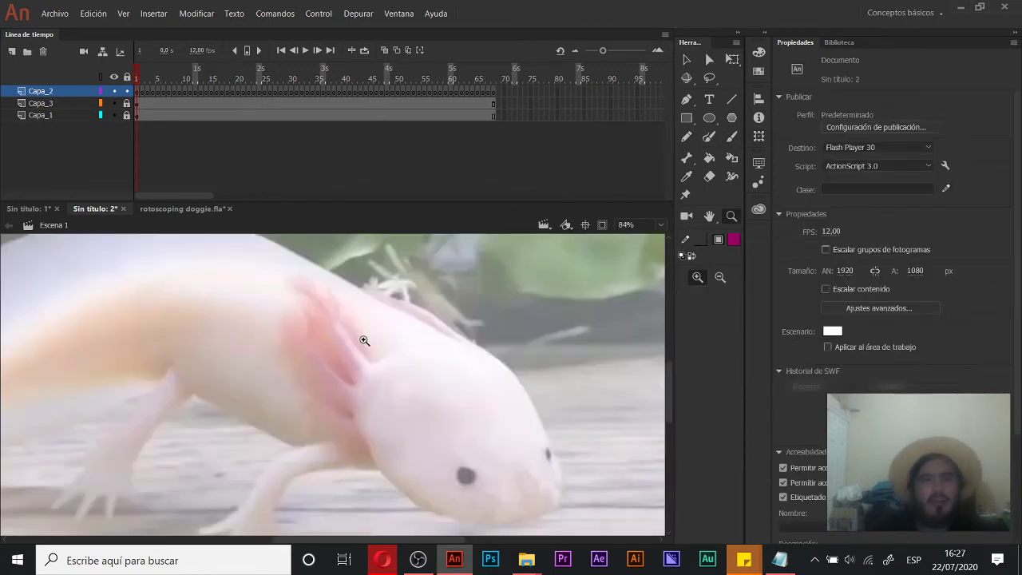
click(359, 355)
key(space)
drag(319, 495, 452, 310)
alt+click(279, 365)
key(space)
click(373, 334)
drag(367, 343, 412, 395)
alt+click(411, 341)
key(space)
drag(432, 310, 429, 351)
alt+click(356, 364)
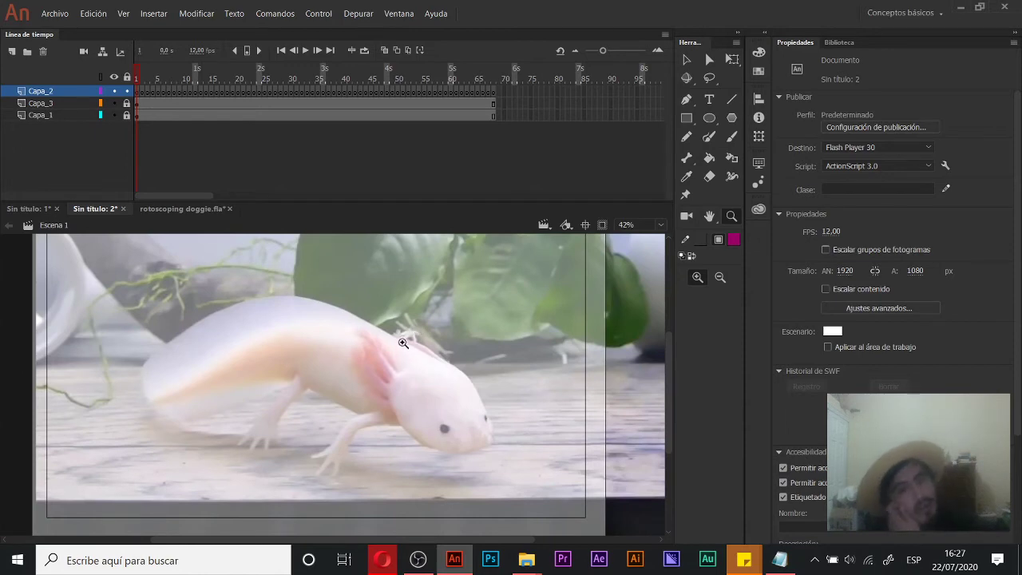
key(b)
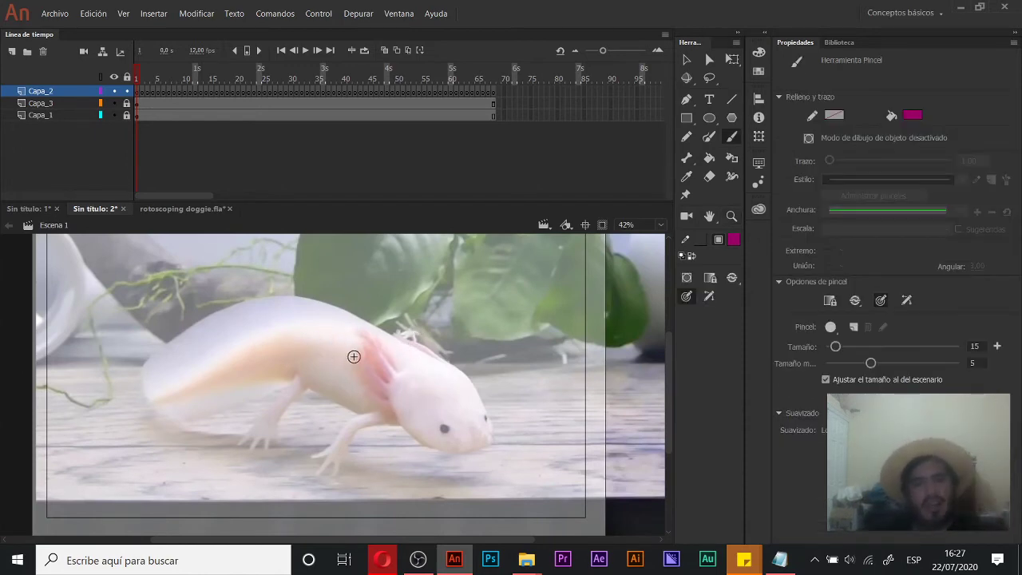
mouse_move(449, 369)
mouse_down()
mouse_move(447, 403)
mouse_move(463, 400)
mouse_up()
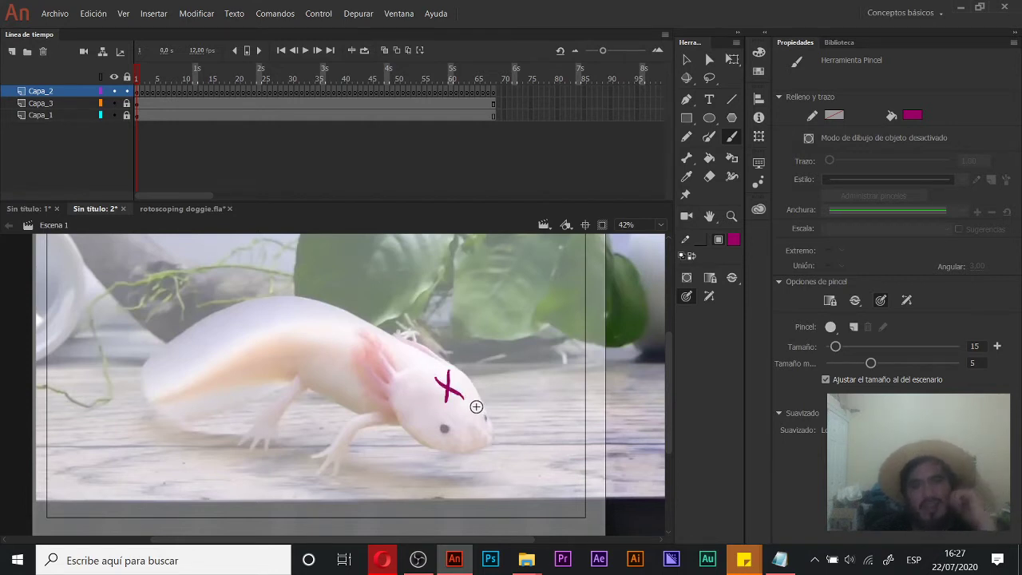
mouse_move(426, 364)
mouse_down()
mouse_move(419, 395)
mouse_move(527, 386)
mouse_move(400, 376)
mouse_move(433, 396)
mouse_up()
key(ctrl+z)
mouse_move(427, 361)
mouse_down()
mouse_move(434, 398)
mouse_move(434, 365)
mouse_move(485, 296)
mouse_up()
key(ctrl+z)
key(ctrl+z)
drag(442, 361, 498, 306)
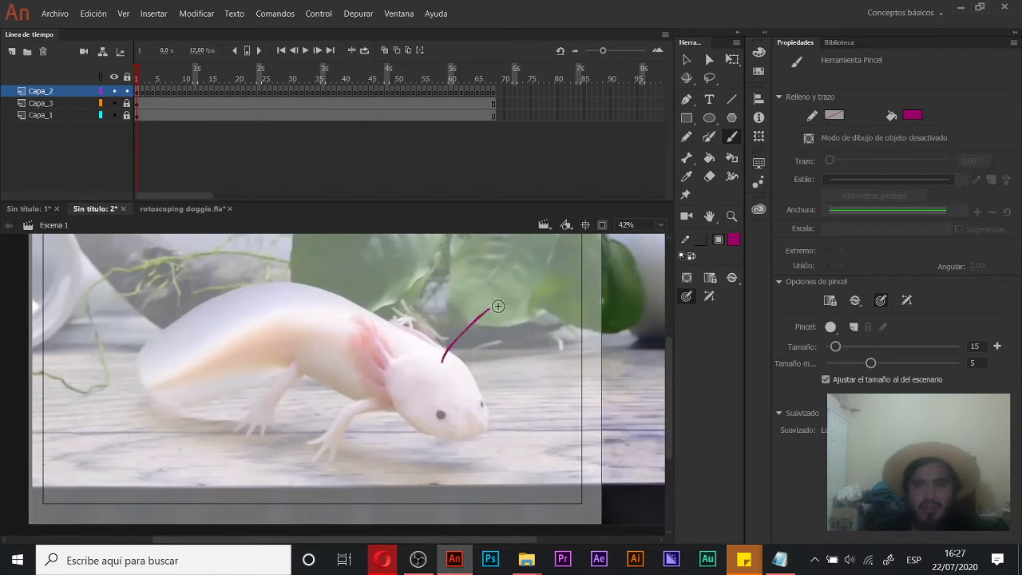
mouse_move(447, 364)
mouse_down()
mouse_move(433, 366)
mouse_move(433, 412)
mouse_up()
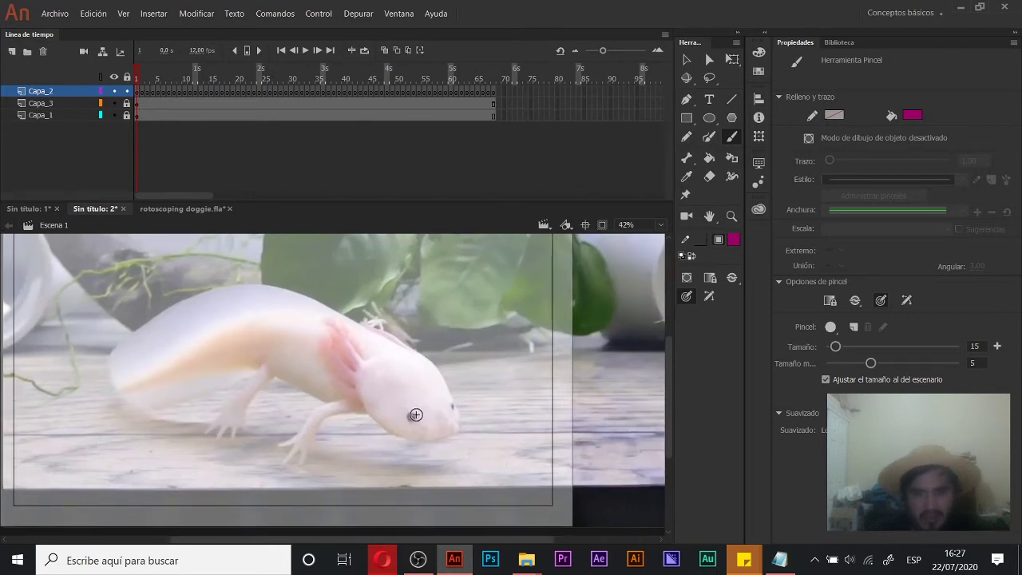
Step: Paint a flower with a long stem, round center and looped petals growing from the top of the axolotl's head
drag(427, 386, 473, 340)
click(458, 345)
click(376, 387)
mouse_move(300, 362)
mouse_down()
mouse_move(361, 369)
mouse_move(369, 396)
mouse_move(359, 391)
mouse_up()
scroll(342, 351, down, 2)
mouse_move(340, 346)
mouse_down()
mouse_move(387, 439)
mouse_move(447, 375)
mouse_move(407, 268)
mouse_move(350, 275)
mouse_up()
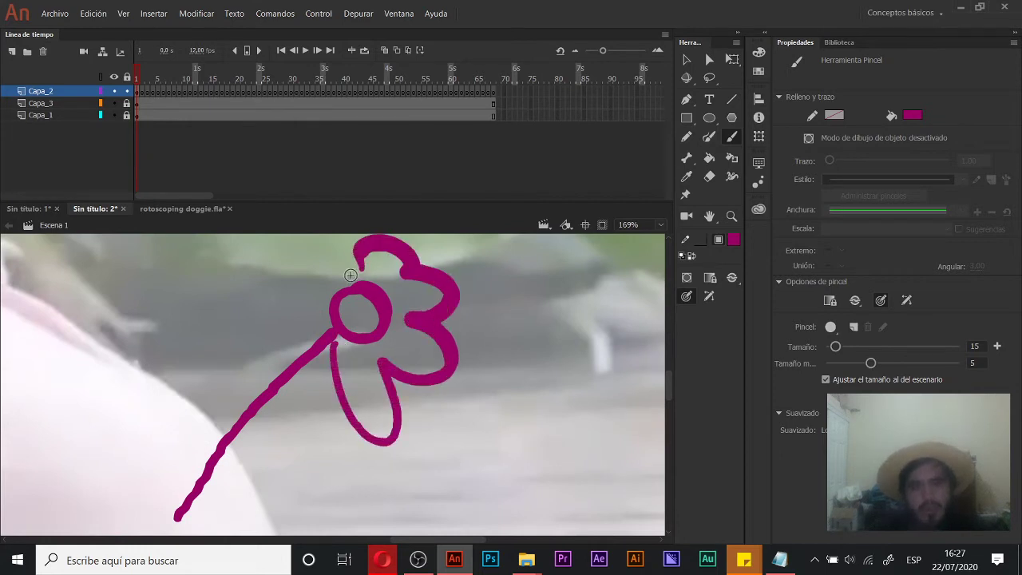
scroll(349, 275, up, 2)
key(ctrl+z)
mouse_move(343, 374)
mouse_down()
mouse_move(372, 476)
mouse_move(401, 415)
mouse_move(436, 436)
mouse_move(462, 349)
mouse_move(453, 291)
mouse_move(408, 306)
mouse_move(334, 251)
mouse_move(337, 304)
mouse_move(257, 312)
mouse_move(305, 351)
mouse_move(256, 379)
mouse_move(350, 373)
mouse_up()
drag(200, 487, 360, 359)
Step: Set the brush size to 10 for tracing the axolotl's front leg
key(z)
alt+click(357, 361)
drag(283, 454, 406, 341)
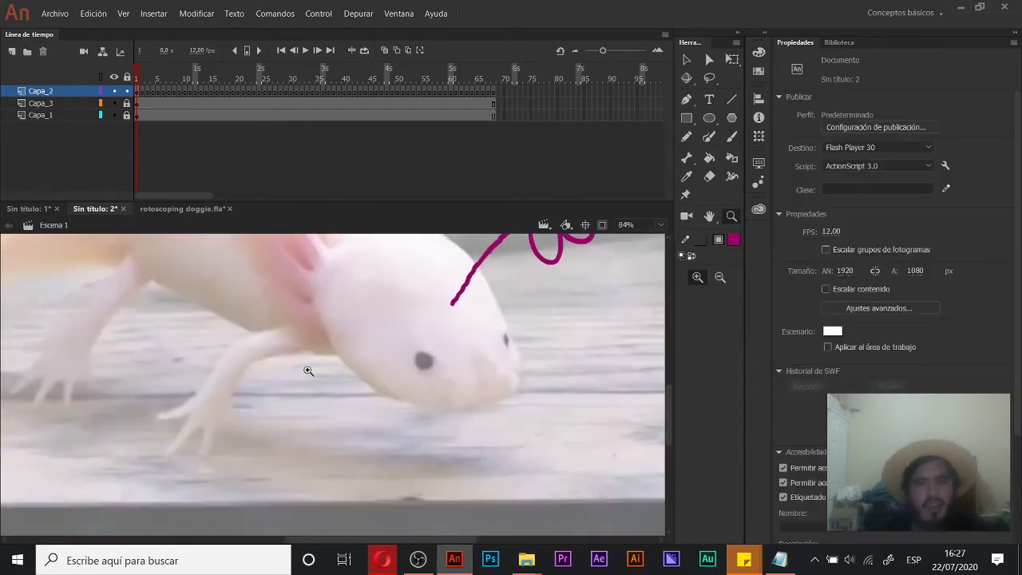
drag(242, 359, 401, 333)
ctrl+click(394, 327)
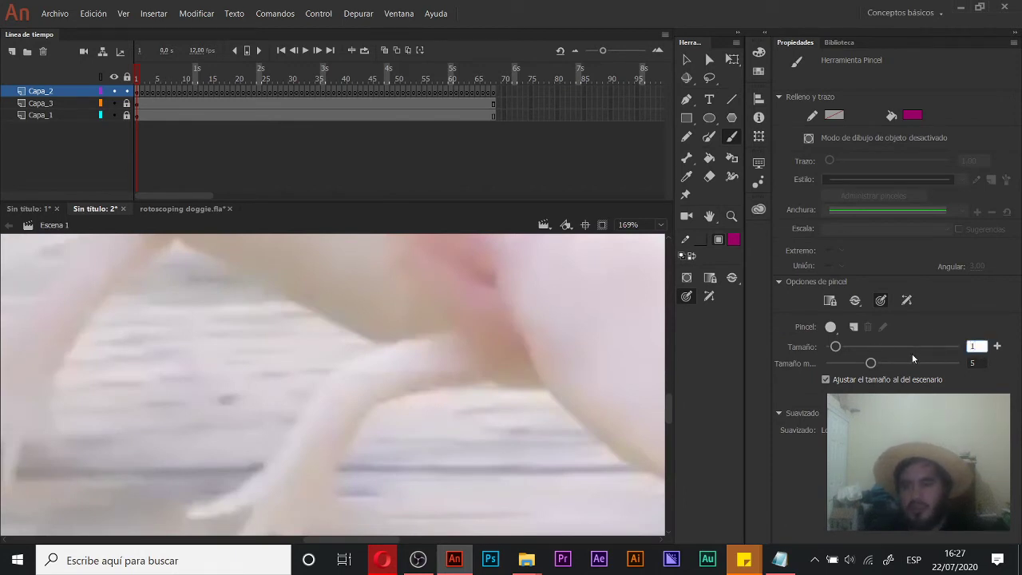
text(0)
key(Return)
Step: Trace the outline of the axolotl's near front leg with magenta brush strokes
mouse_move(478, 331)
mouse_down()
mouse_move(344, 344)
mouse_move(435, 285)
mouse_up()
key(ctrl+z)
mouse_move(534, 250)
mouse_down()
mouse_move(465, 255)
mouse_move(407, 279)
mouse_move(330, 386)
mouse_move(266, 415)
mouse_move(282, 427)
mouse_move(349, 343)
mouse_move(331, 339)
mouse_move(287, 423)
mouse_move(361, 367)
mouse_move(348, 422)
mouse_move(369, 412)
mouse_move(382, 361)
mouse_move(415, 394)
mouse_move(409, 316)
mouse_up()
drag(484, 274, 366, 393)
mouse_move(298, 431)
mouse_down()
mouse_move(362, 360)
mouse_move(506, 353)
mouse_up()
mouse_move(525, 357)
mouse_down()
mouse_move(404, 381)
mouse_move(281, 447)
mouse_up()
Step: Trace the two upper gill branches behind the axolotl's head as pointed magenta outlines
key(z)
alt+click(349, 410)
mouse_move(364, 352)
mouse_down()
mouse_move(385, 439)
mouse_move(326, 343)
mouse_move(283, 317)
mouse_move(351, 466)
mouse_up()
click(266, 326)
key(b)
mouse_move(351, 465)
mouse_down()
mouse_move(437, 378)
mouse_move(326, 257)
mouse_up()
key(ctrl+z)
mouse_move(427, 361)
mouse_down()
mouse_move(425, 387)
mouse_move(322, 271)
mouse_move(366, 371)
mouse_move(429, 429)
mouse_up()
scroll(394, 306, up, 3)
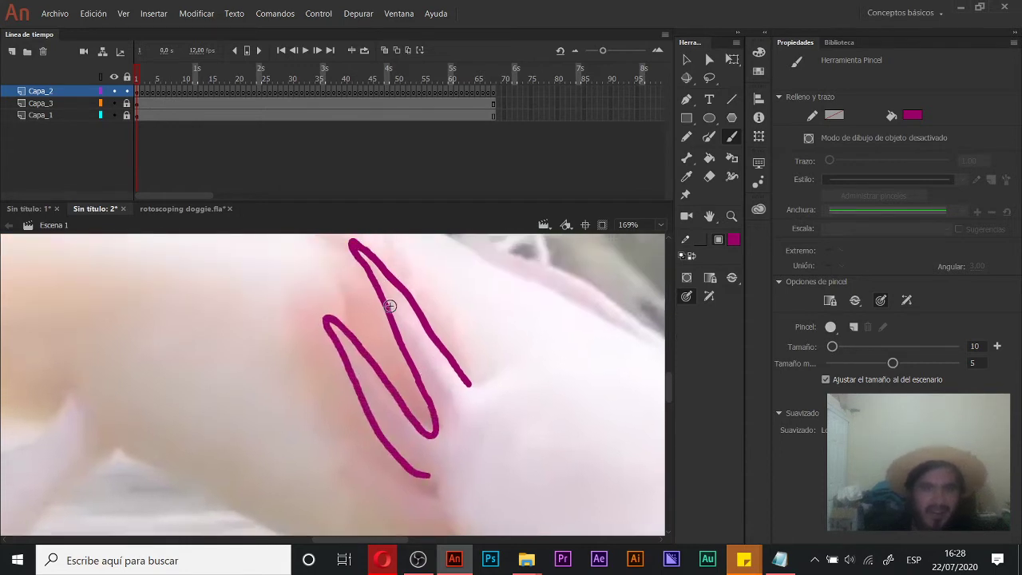
scroll(401, 319, up, 2)
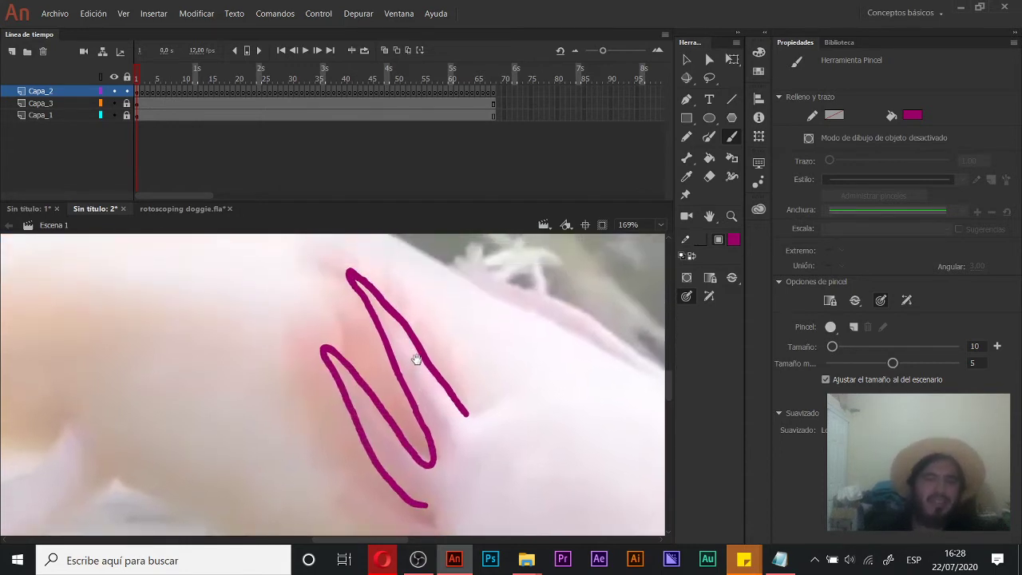
Step: Trace the lowest gill branch and add short strokes along the head's edge between the gill bases
scroll(403, 347, down, 5)
mouse_move(412, 361)
mouse_down()
mouse_move(426, 389)
mouse_move(343, 351)
mouse_move(427, 419)
mouse_move(422, 462)
mouse_up()
scroll(416, 430, up, 4)
drag(414, 366, 344, 265)
drag(375, 327, 353, 391)
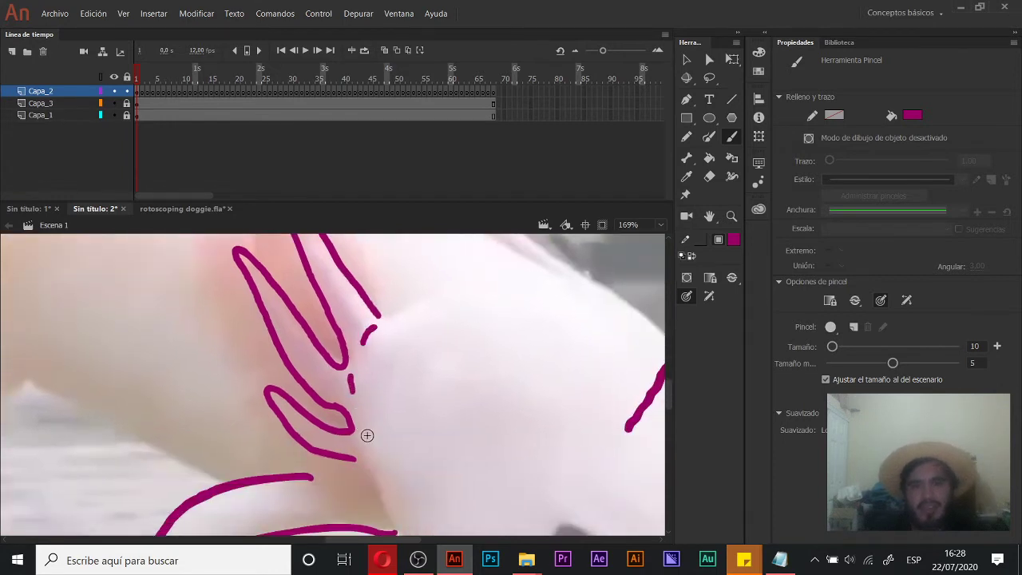
Step: Extend the head's edge below the lowest gill and trace a jagged fringe around the outer side of the uppermost gill branch
mouse_move(359, 444)
mouse_down()
mouse_move(328, 295)
mouse_move(326, 344)
mouse_move(362, 411)
mouse_move(427, 456)
mouse_up()
mouse_move(397, 316)
mouse_down()
mouse_move(466, 514)
mouse_move(397, 404)
mouse_up()
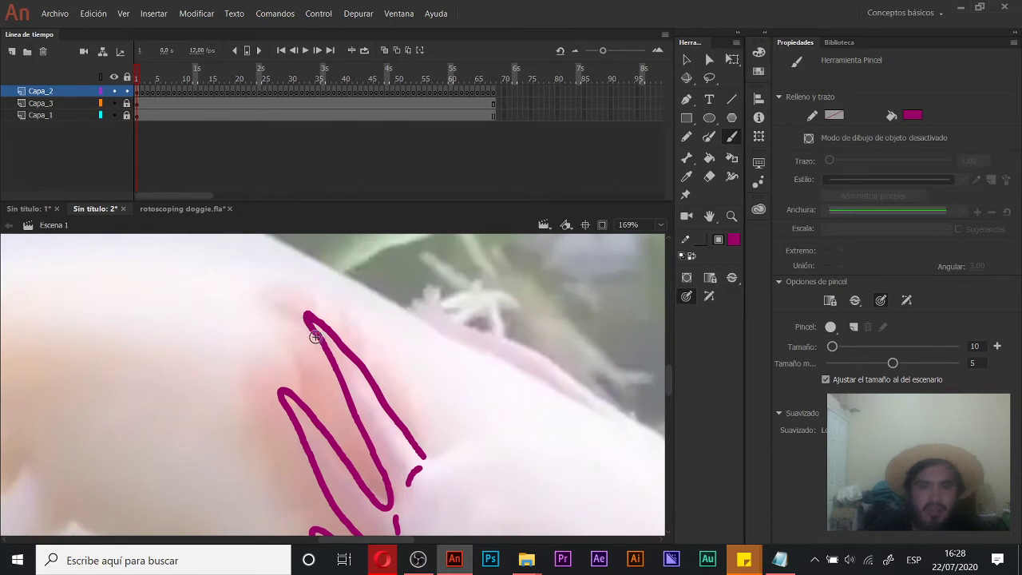
drag(347, 323, 348, 344)
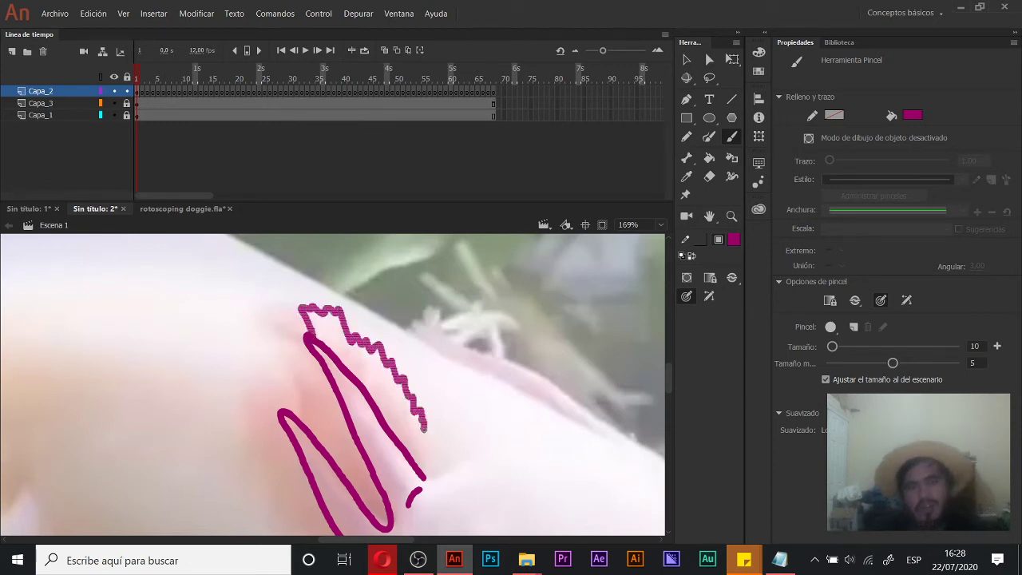
drag(423, 457, 423, 456)
Step: Trace jagged magenta fringes along the rear edges of the remaining gill branches
mouse_move(321, 365)
mouse_down()
mouse_move(367, 340)
mouse_move(350, 317)
mouse_move(347, 353)
mouse_up()
drag(397, 436, 402, 443)
drag(328, 373, 351, 370)
mouse_move(319, 407)
mouse_down()
mouse_move(336, 330)
mouse_move(323, 349)
mouse_move(348, 390)
mouse_up()
drag(371, 429, 379, 436)
mouse_move(349, 353)
mouse_down()
mouse_move(337, 328)
mouse_move(348, 227)
mouse_up()
drag(365, 335, 379, 368)
drag(415, 399, 462, 412)
mouse_move(548, 399)
mouse_down()
mouse_move(509, 447)
mouse_move(495, 515)
mouse_up()
drag(447, 361, 455, 442)
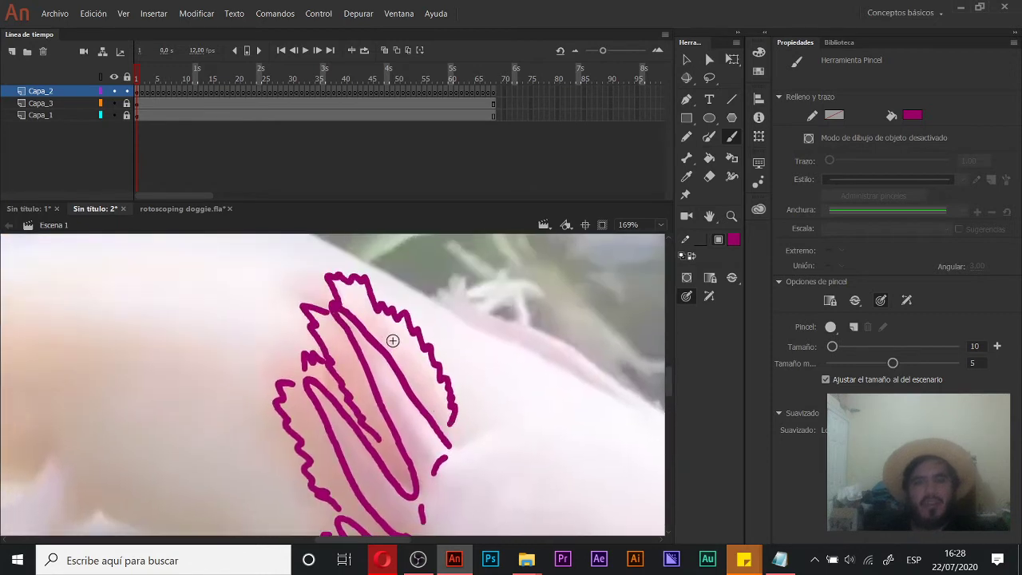
Step: Add short magenta dashes between the gill branches and their jagged fringes as filament texture
drag(376, 319, 434, 395)
drag(341, 346, 369, 381)
drag(371, 412, 374, 415)
drag(305, 412, 316, 419)
drag(313, 440, 333, 472)
drag(392, 468, 372, 316)
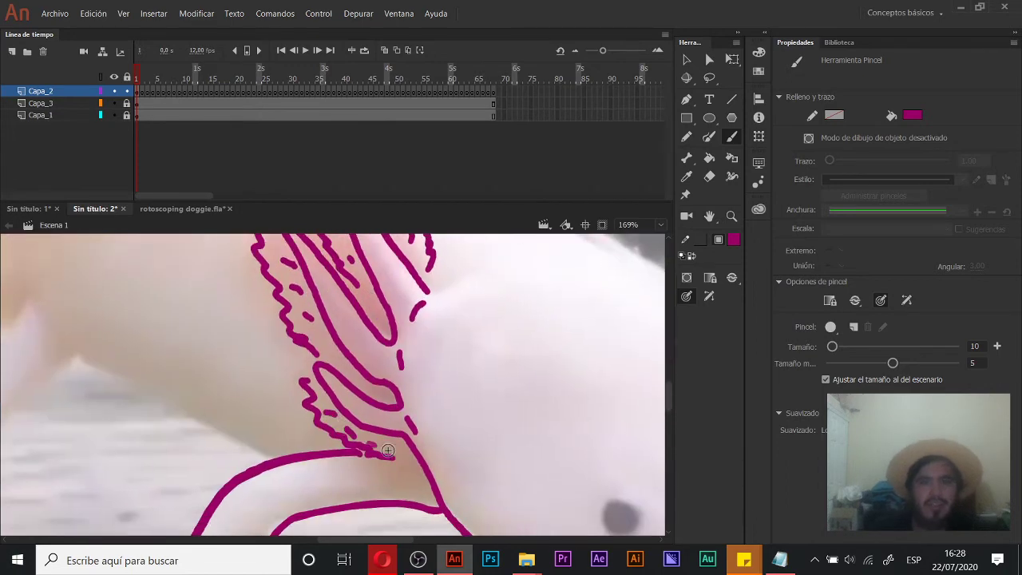
Step: Erase the upper end of the snout outline just below the axolotl's far eye
scroll(388, 451, right, 8)
scroll(388, 451, down, 5)
mouse_move(268, 408)
mouse_down()
mouse_move(361, 431)
mouse_move(450, 423)
mouse_move(508, 398)
mouse_move(513, 334)
mouse_move(481, 285)
mouse_up()
drag(420, 297, 379, 385)
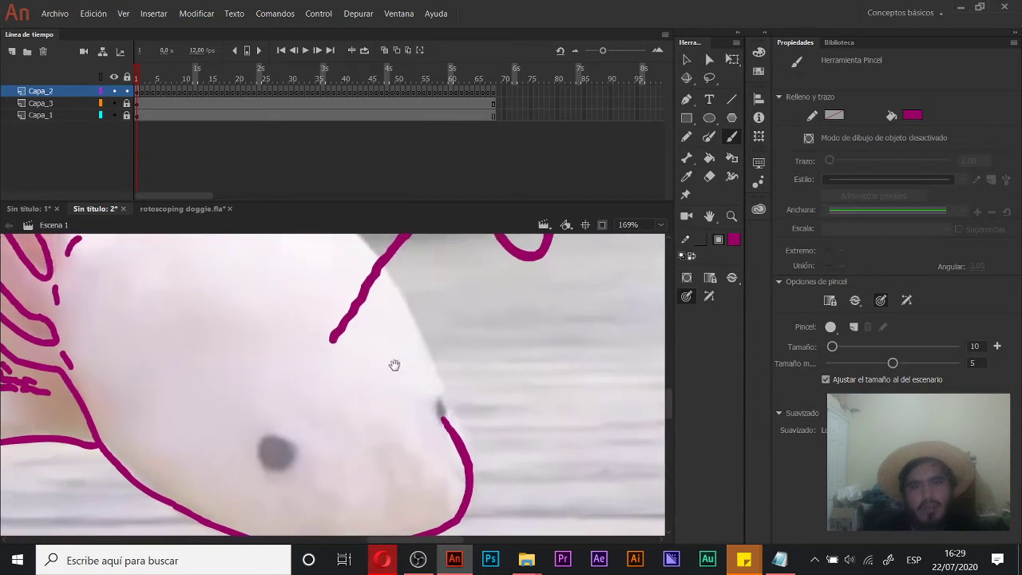
mouse_move(405, 282)
mouse_down()
mouse_move(417, 367)
mouse_move(407, 303)
mouse_up()
key(e)
mouse_move(460, 409)
mouse_down()
mouse_move(451, 379)
mouse_move(456, 432)
mouse_up()
Step: Trace the top of the axolotl's head with a brush stroke from behind the flower stem to the snout
key(z)
alt+click(418, 334)
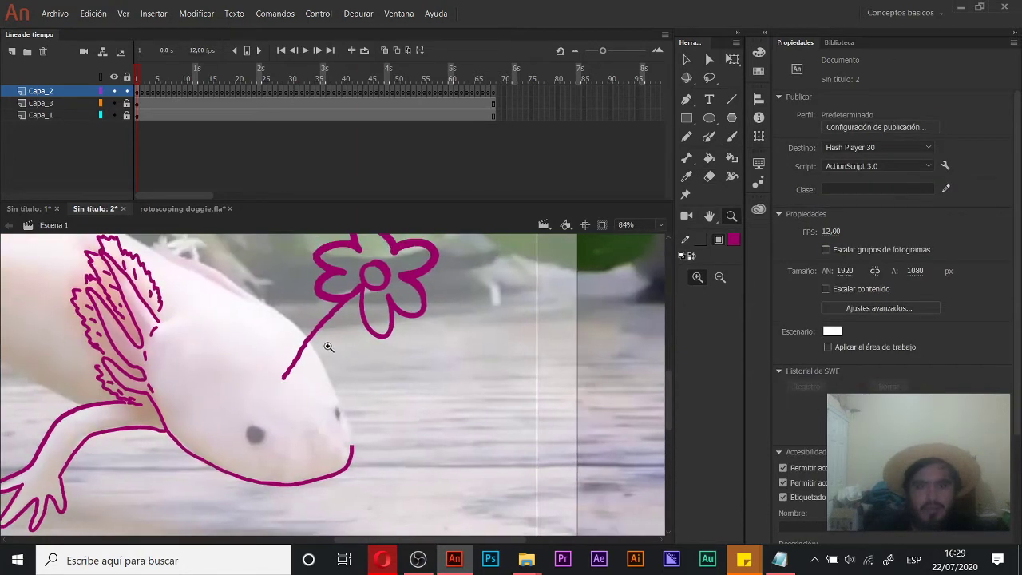
key(b)
drag(263, 302, 305, 340)
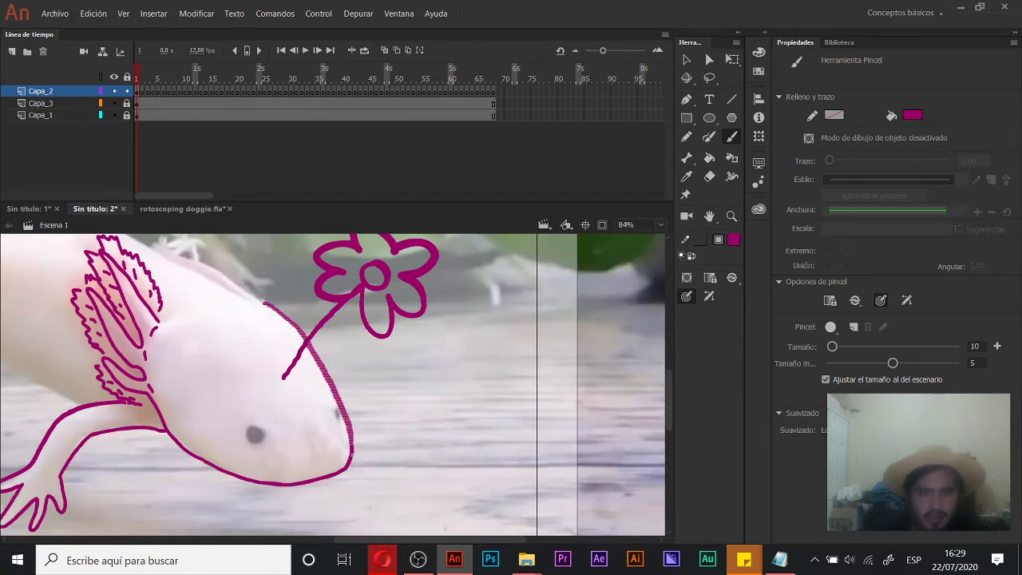
Step: Thicken the outline at the tip of the snout with another brush stroke where the two head contours meet
key(z)
click(327, 439)
key(e)
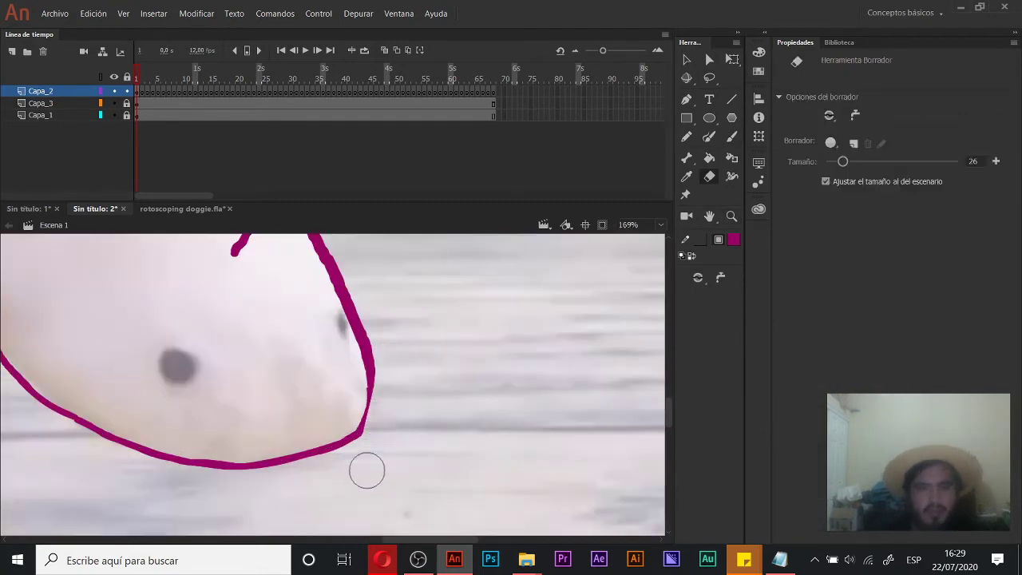
key(b)
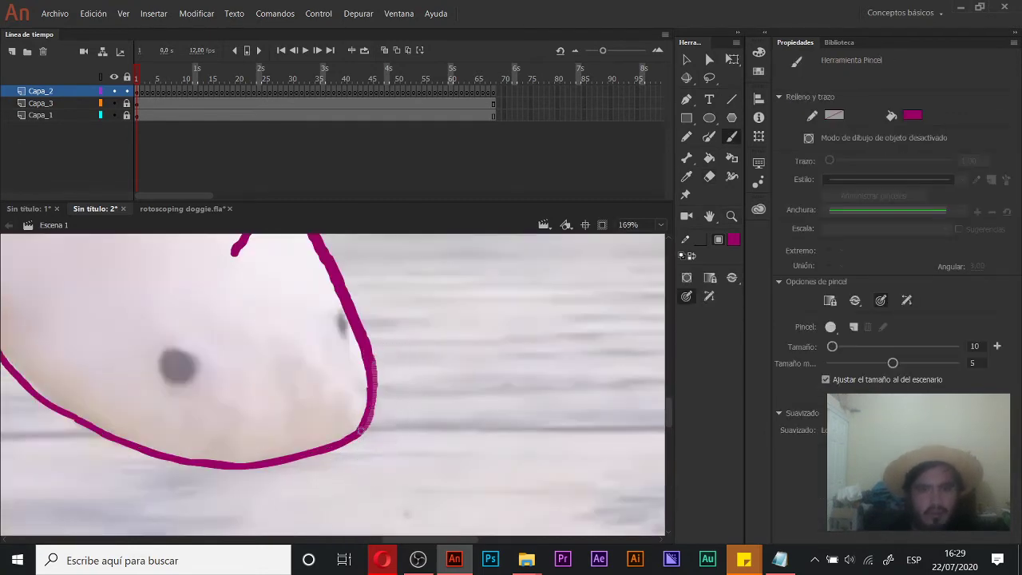
drag(310, 359, 362, 390)
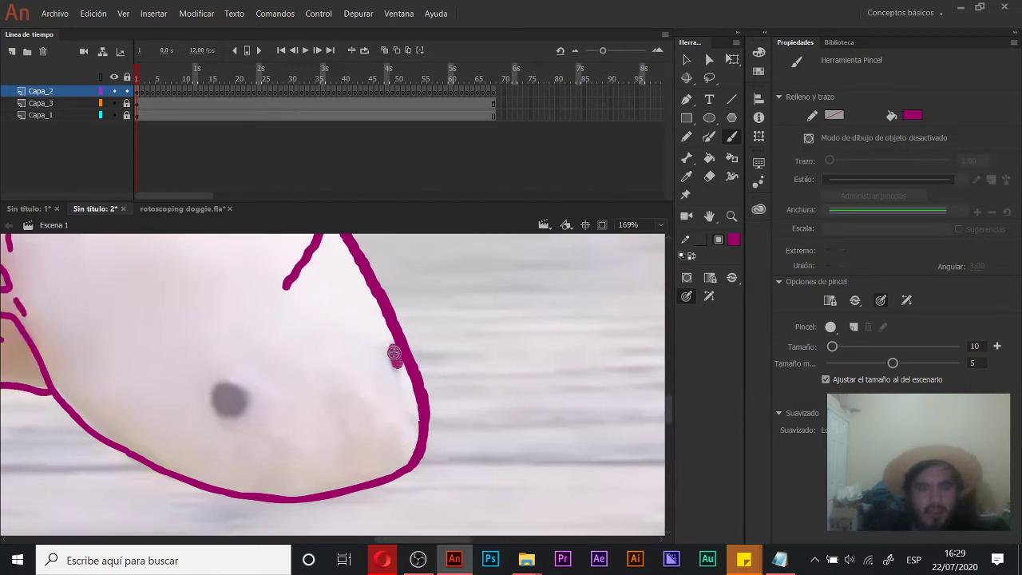
Step: Paint the axolotl's near eye as a solid dot and trace the short crease across the top of its head
drag(224, 390, 233, 402)
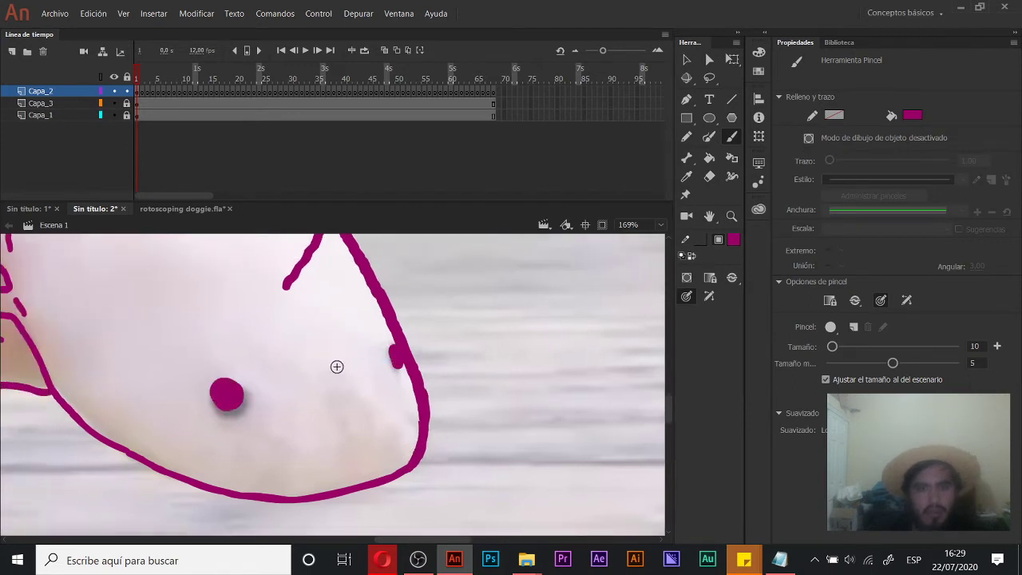
drag(296, 319, 384, 499)
mouse_move(288, 244)
mouse_down()
mouse_move(360, 381)
mouse_move(470, 260)
mouse_up()
mouse_move(481, 341)
mouse_down()
mouse_move(405, 343)
mouse_move(346, 363)
mouse_up()
Step: Trace the ridge running along the neck between the head and the gills
mouse_move(490, 283)
mouse_down()
mouse_move(420, 380)
mouse_move(523, 361)
mouse_up()
mouse_move(281, 277)
mouse_down()
mouse_move(541, 415)
mouse_move(432, 320)
mouse_move(354, 305)
mouse_move(374, 312)
mouse_up()
key(ctrl+z)
mouse_move(550, 438)
mouse_down()
mouse_move(456, 365)
mouse_move(350, 321)
mouse_move(365, 345)
mouse_up()
Step: Trace the hind leg with its toes and the belly line joining it to the front leg
mouse_move(306, 308)
mouse_down()
mouse_move(511, 323)
mouse_move(643, 367)
mouse_up()
drag(319, 350, 421, 329)
key(z)
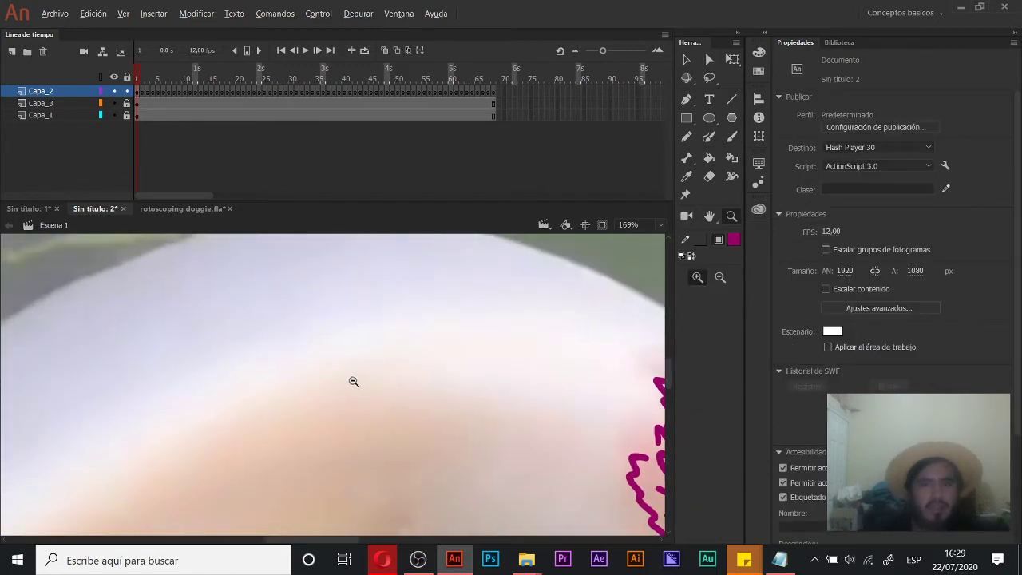
alt+click(353, 382)
alt+click(349, 388)
drag(334, 393, 414, 339)
click(411, 380)
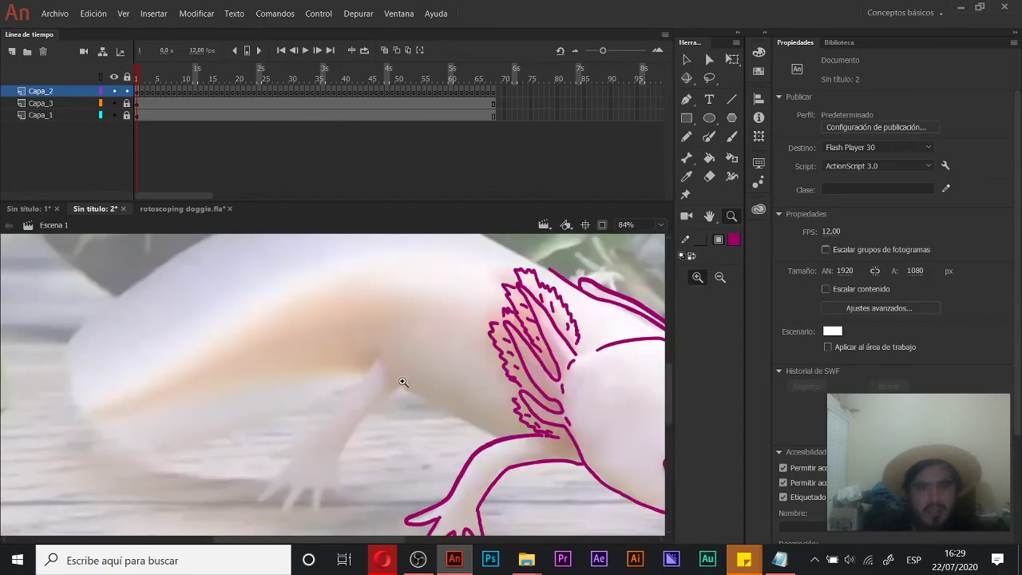
key(b)
drag(365, 391, 396, 346)
key(z)
click(372, 391)
key(b)
key(z)
alt+click(367, 377)
key(b)
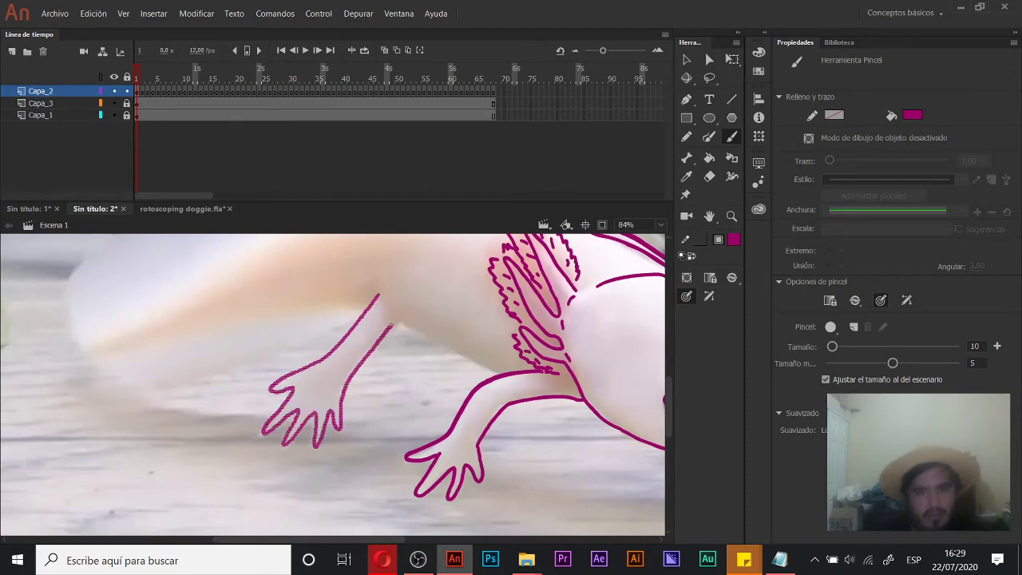
scroll(361, 327, right, 1)
drag(428, 360, 465, 379)
Step: Trace the inner body contour from the gills along the back, around the tail tip and back to the hind leg
drag(403, 287, 476, 395)
drag(411, 339, 457, 320)
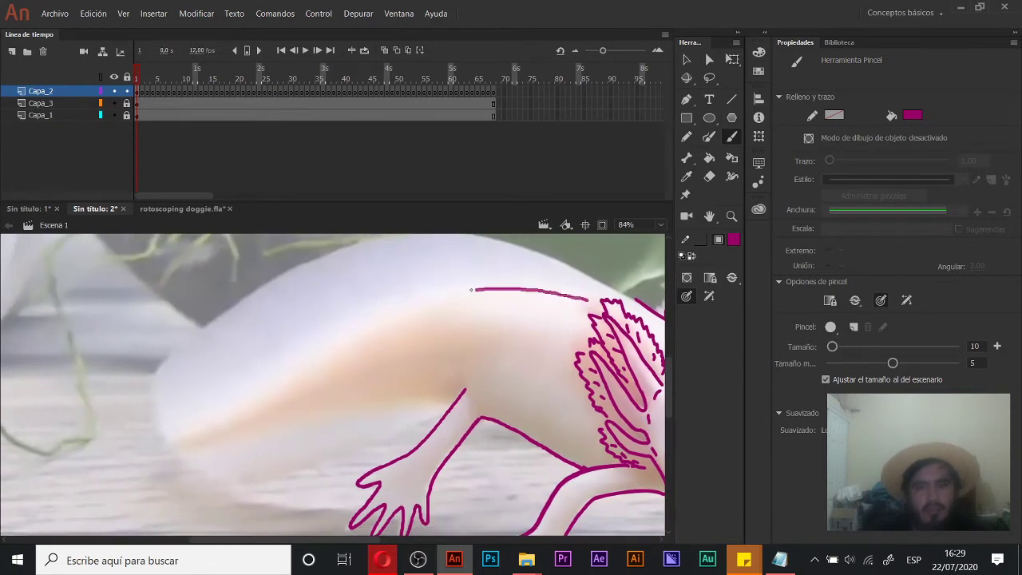
mouse_move(492, 289)
mouse_down()
mouse_move(365, 326)
mouse_move(273, 384)
mouse_up()
mouse_move(182, 430)
mouse_down()
mouse_move(221, 432)
mouse_move(346, 394)
mouse_up()
drag(453, 395, 454, 396)
Step: Trace the outer outline of the tail fin from the gills around the tail to the hind leg
drag(424, 292, 449, 310)
drag(595, 294, 559, 295)
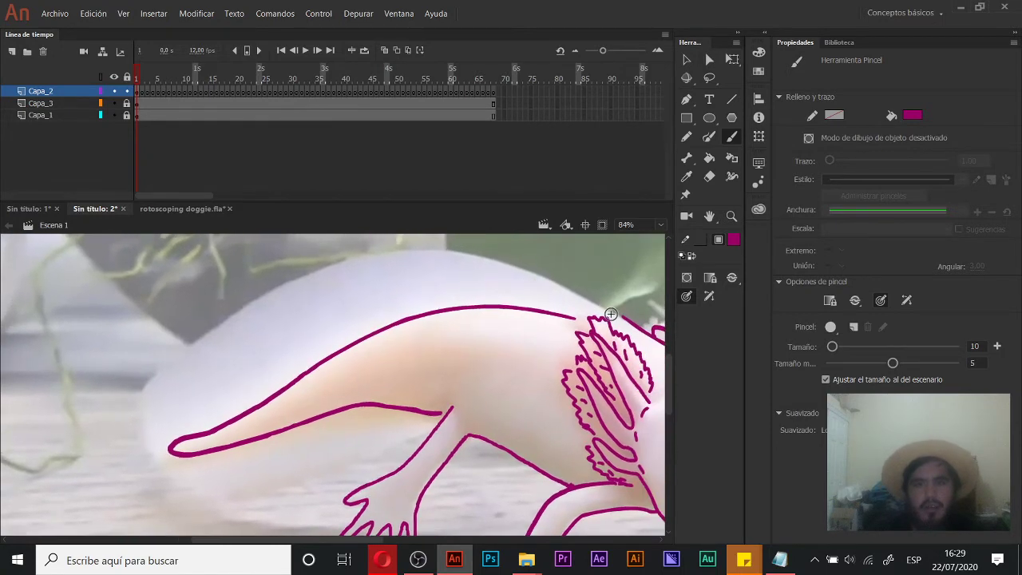
mouse_move(466, 249)
mouse_down()
mouse_move(314, 262)
mouse_move(222, 311)
mouse_move(154, 369)
mouse_move(134, 430)
mouse_up()
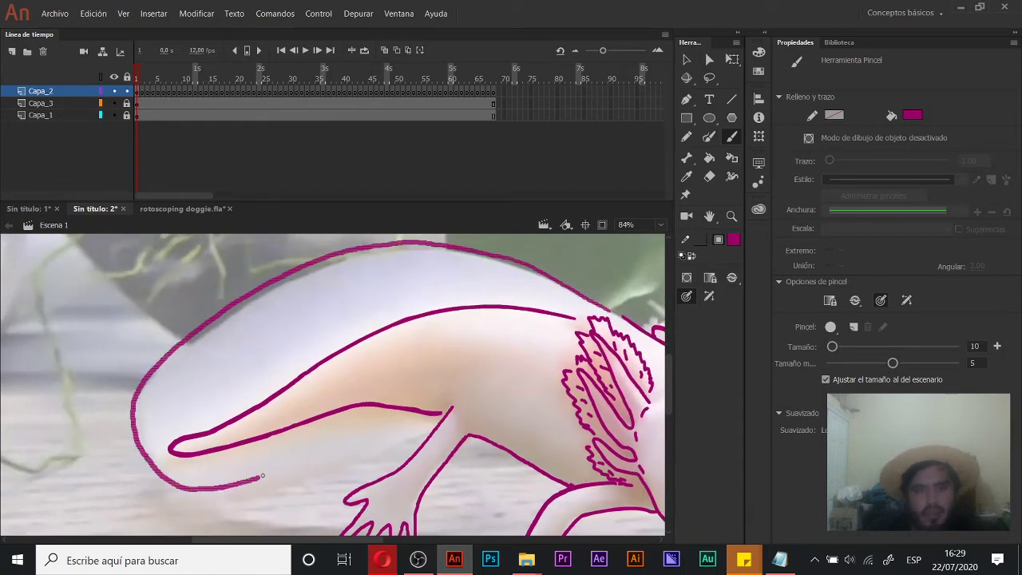
drag(400, 431, 422, 431)
drag(520, 356, 404, 347)
Step: Hide the Capa_1 reference layer and erase the large flower with its stem above the head
key(z)
alt+click(352, 361)
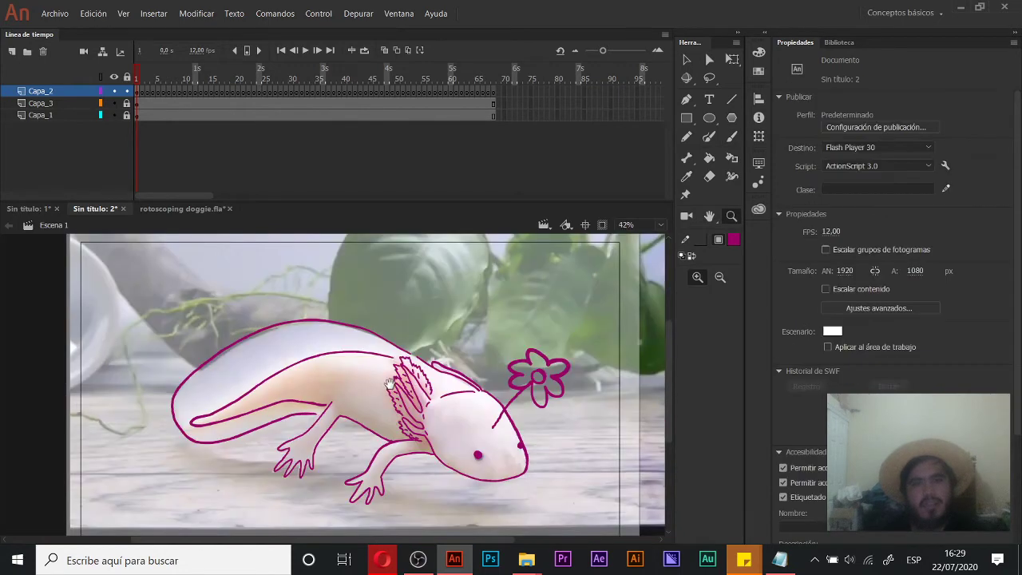
drag(389, 384, 366, 367)
click(114, 115)
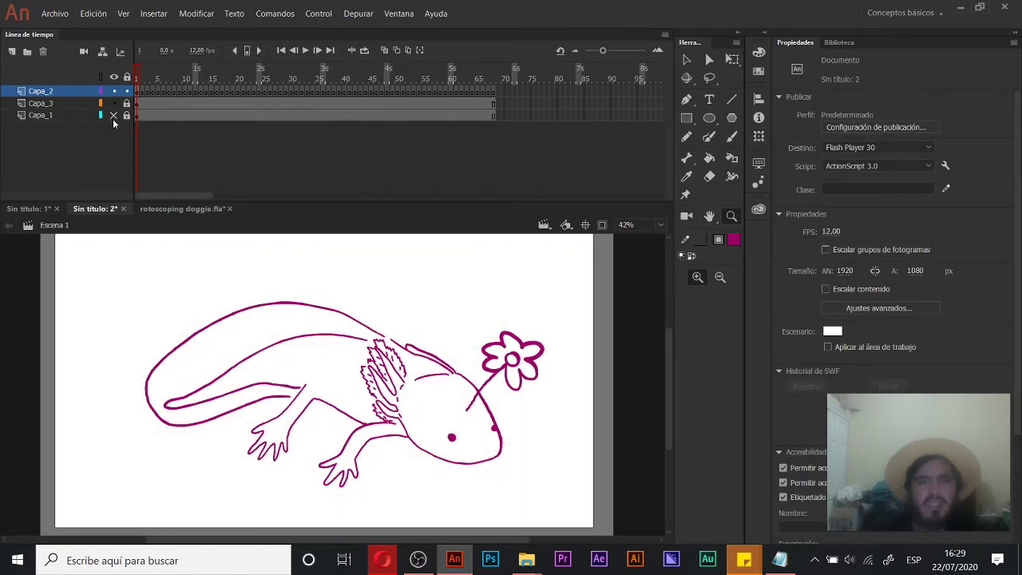
mouse_move(481, 355)
mouse_down()
mouse_move(399, 323)
mouse_move(405, 368)
mouse_up()
click(402, 345)
key(e)
mouse_move(325, 369)
mouse_down()
mouse_move(372, 436)
mouse_move(409, 363)
mouse_move(442, 343)
mouse_up()
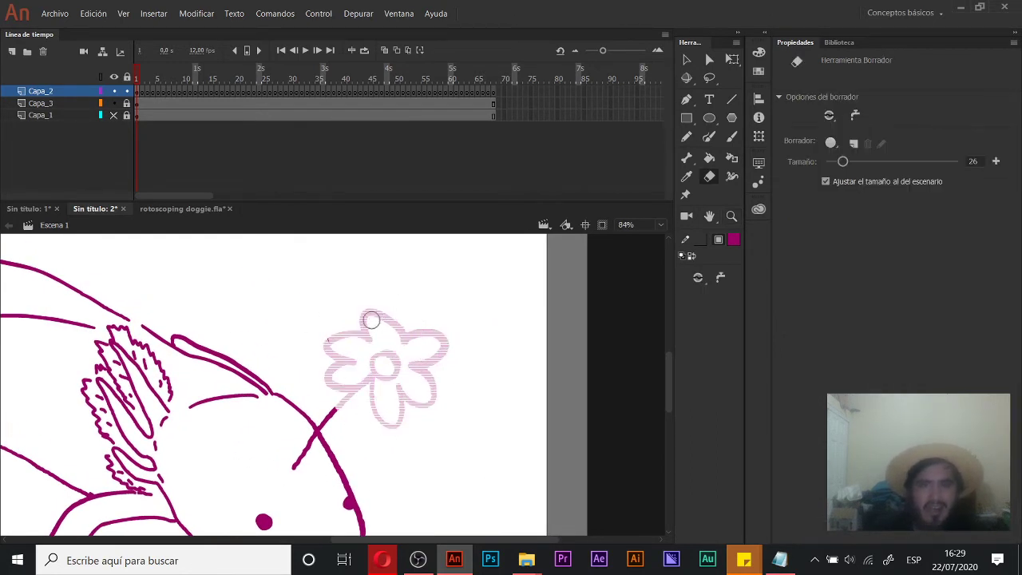
drag(349, 356, 352, 363)
mouse_move(344, 401)
mouse_down()
mouse_move(315, 428)
mouse_move(320, 423)
mouse_up()
Step: Repair the head outline and draw a smaller flower on a thin stem above the head
key(b)
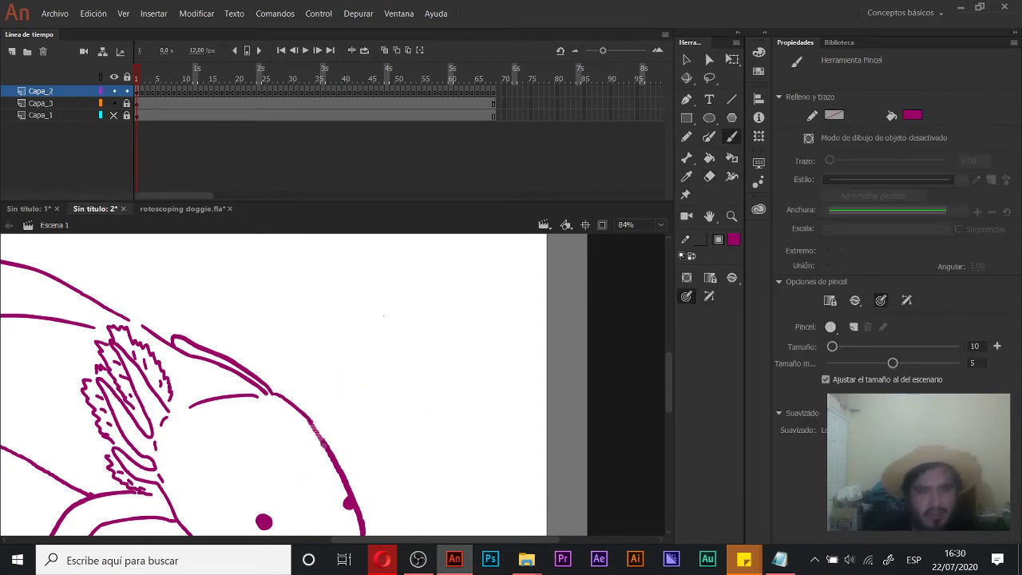
mouse_move(316, 438)
mouse_down()
mouse_move(458, 248)
mouse_move(440, 410)
mouse_move(590, 399)
mouse_move(558, 433)
mouse_move(445, 426)
mouse_up()
drag(385, 408, 440, 343)
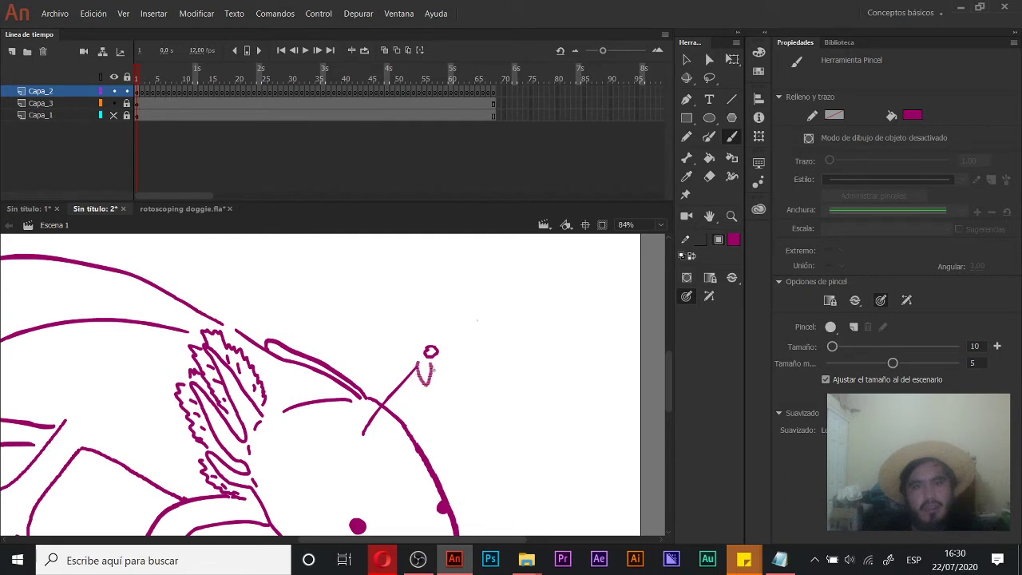
mouse_move(419, 343)
mouse_down()
mouse_move(418, 359)
mouse_move(424, 321)
mouse_up()
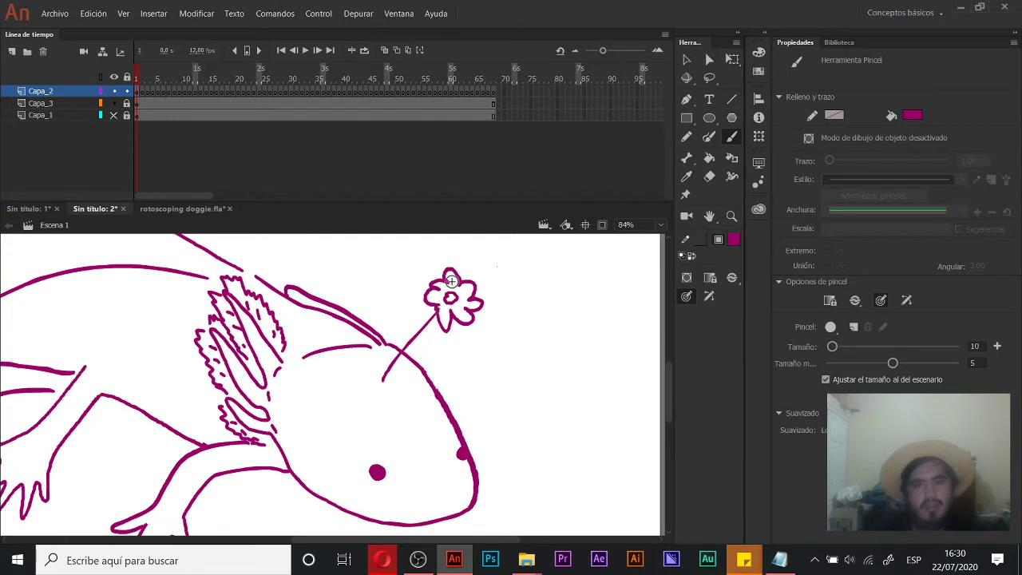
Step: Move to frame 2 and turn on onion skinning
key(period)
click(385, 50)
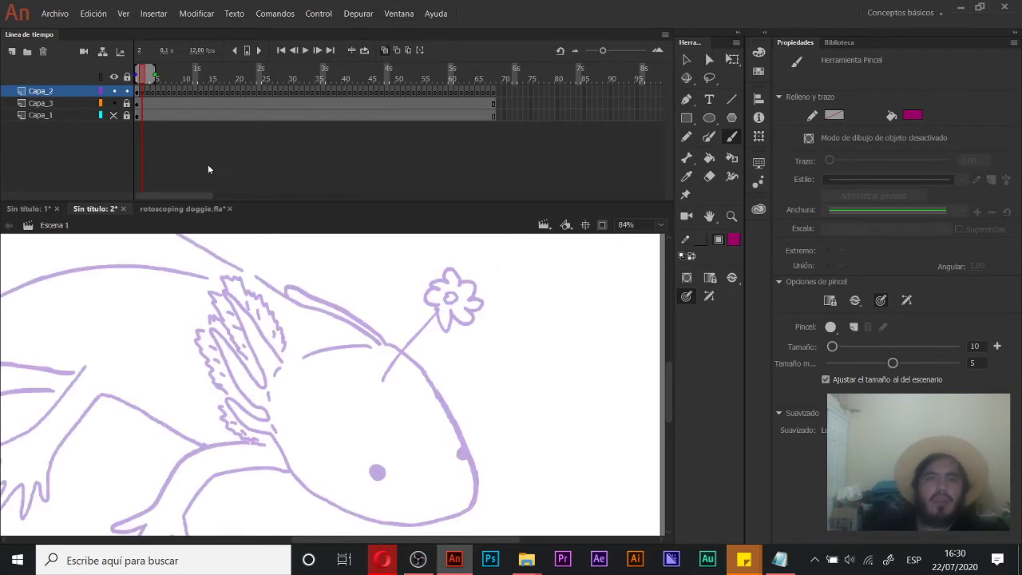
drag(283, 300, 372, 326)
key(ctrl+z)
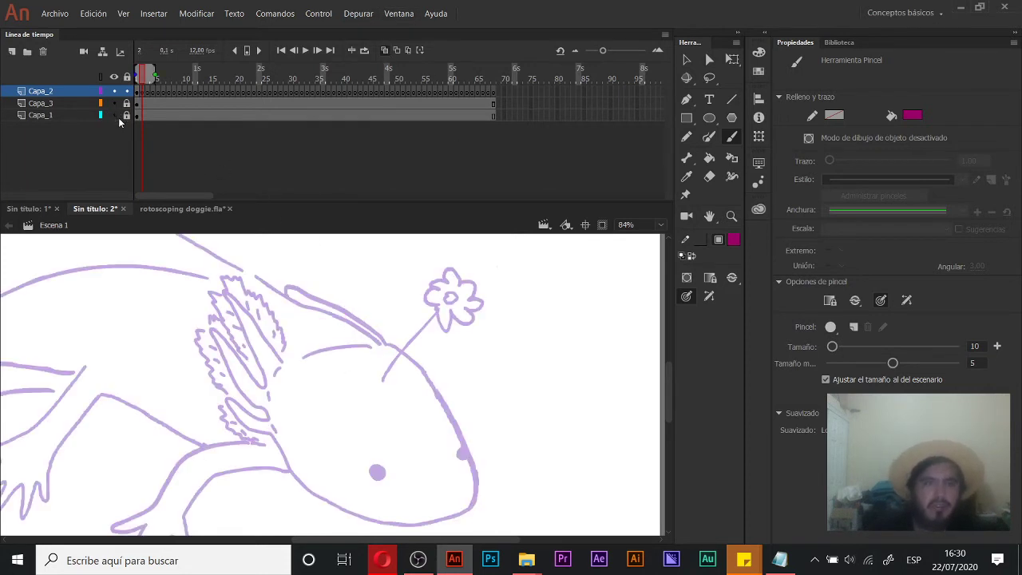
Step: Show the Capa_1 reference layer again to compare frame 2 with the previous drawing
click(115, 116)
key(space)
drag(291, 375, 445, 317)
mouse_move(285, 320)
mouse_down()
mouse_move(440, 404)
mouse_move(385, 352)
mouse_up()
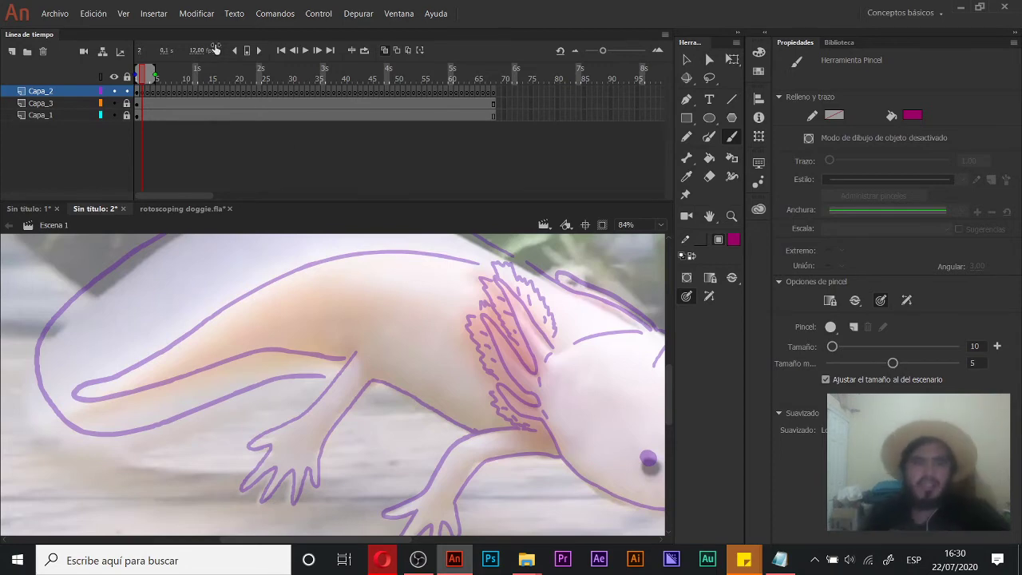
Step: Copy the complete line drawing from frame 1 of Capa_2 into frame 2 at the same position
click(139, 92)
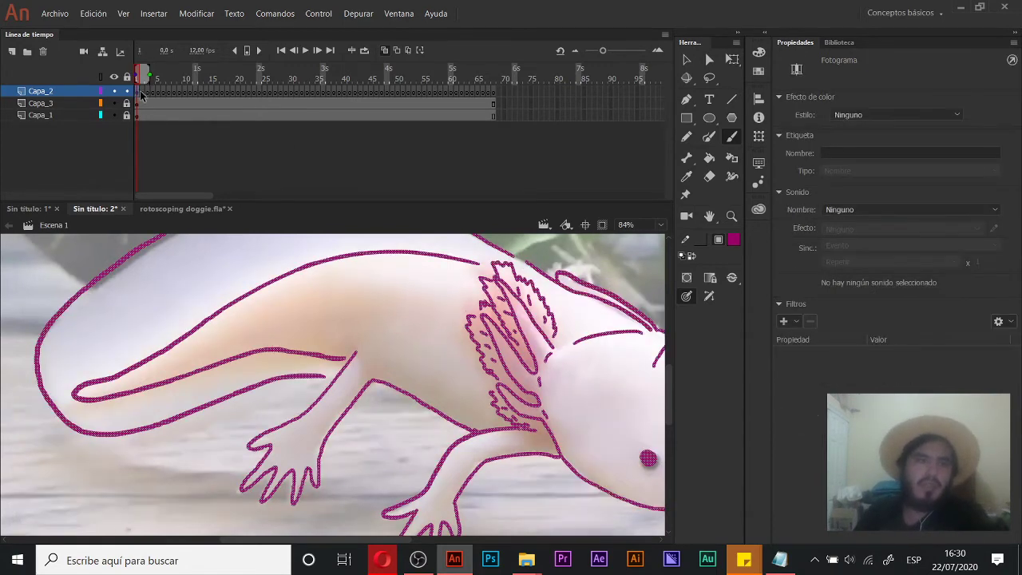
drag(423, 370, 366, 430)
key(z)
alt+click(351, 383)
drag(359, 362, 384, 355)
Step: Erase the upper outline of the tail fin in frame 2
key(e)
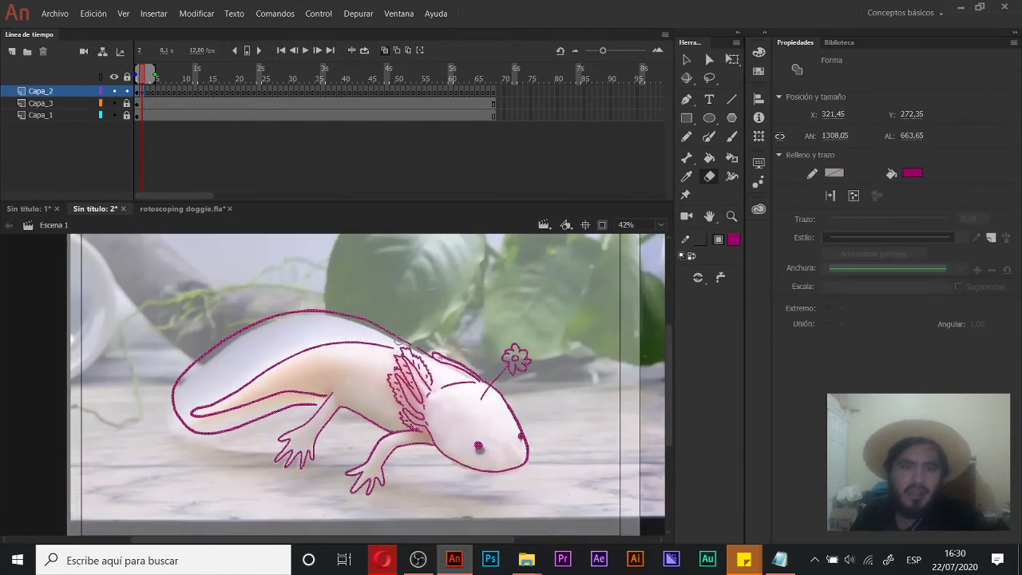
mouse_move(361, 319)
mouse_down()
mouse_move(338, 310)
mouse_move(281, 315)
mouse_move(247, 322)
mouse_move(209, 352)
mouse_up()
drag(172, 390, 171, 394)
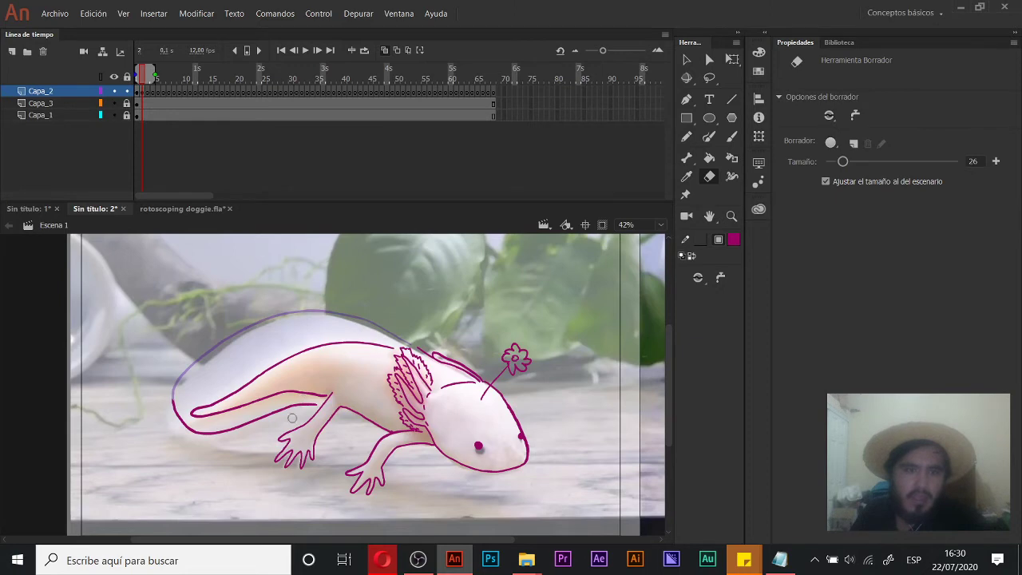
Step: Erase the bend on the front leg's inner edge and redraw it to match the frame 2 reference
key(z)
click(293, 417)
mouse_move(476, 440)
mouse_down()
mouse_move(364, 350)
mouse_move(349, 360)
mouse_move(356, 352)
mouse_up()
click(384, 373)
key(e)
key(b)
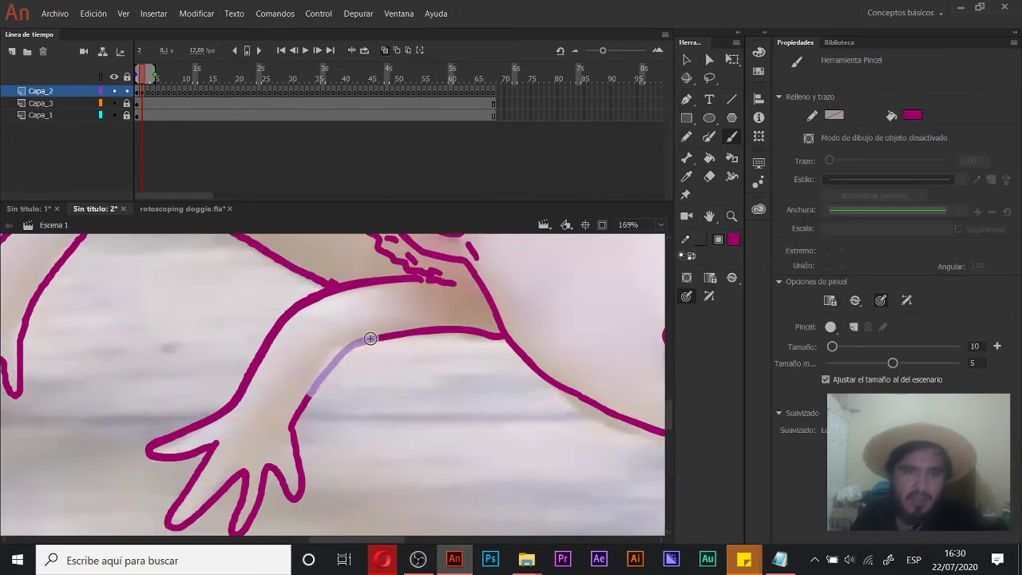
drag(312, 391, 302, 418)
Step: Erase both eyes in frame 2 and check the head against the reference with Capa_2 briefly hidden
drag(498, 363, 254, 311)
mouse_move(507, 244)
mouse_down()
mouse_move(343, 333)
mouse_move(345, 349)
mouse_up()
key(e)
drag(267, 387, 434, 363)
key(z)
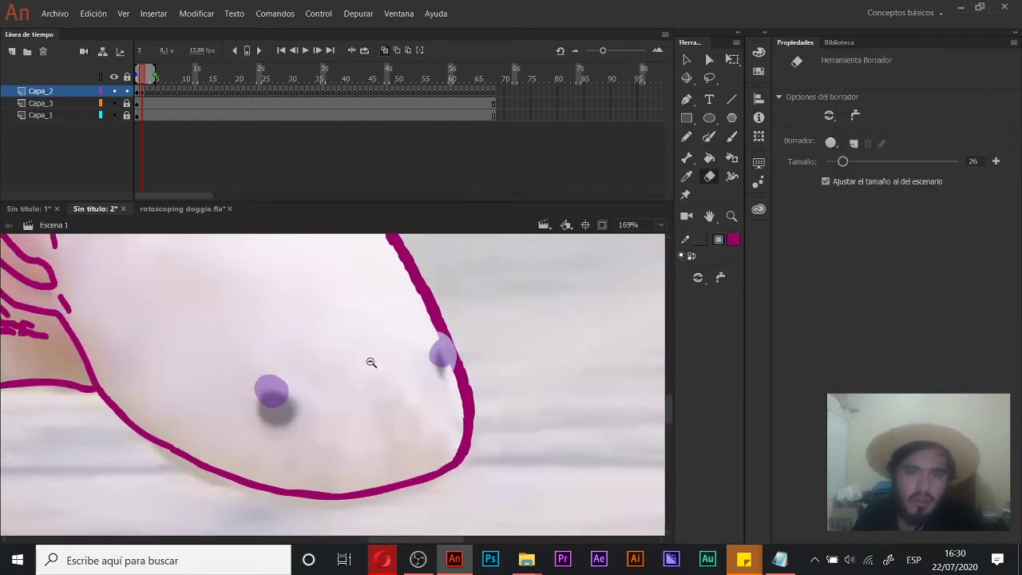
alt+click(363, 352)
click(116, 91)
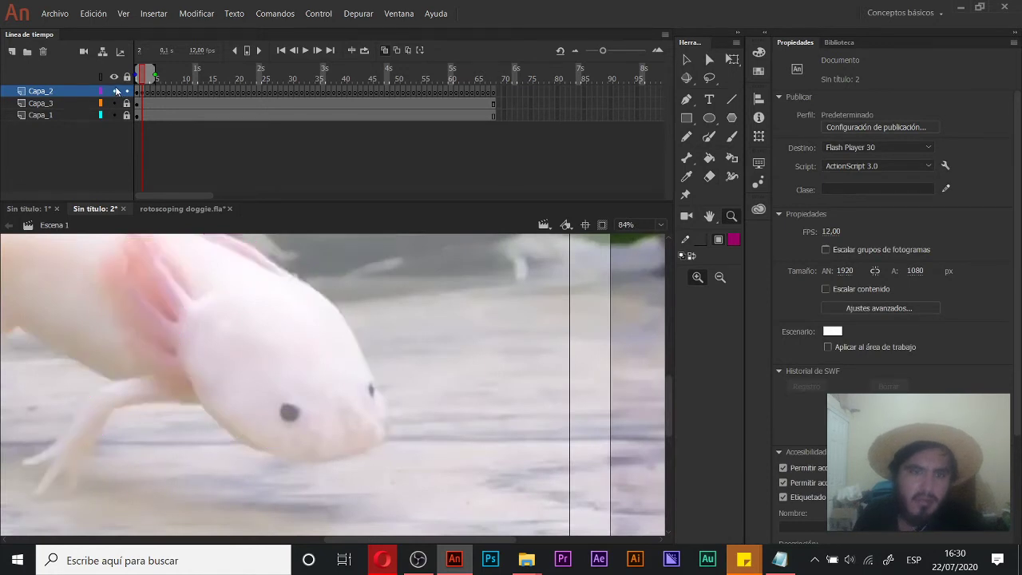
click(116, 91)
Step: Erase the head outline, the head crease, the neck ridge and the stemmed flower from frame 2
key(e)
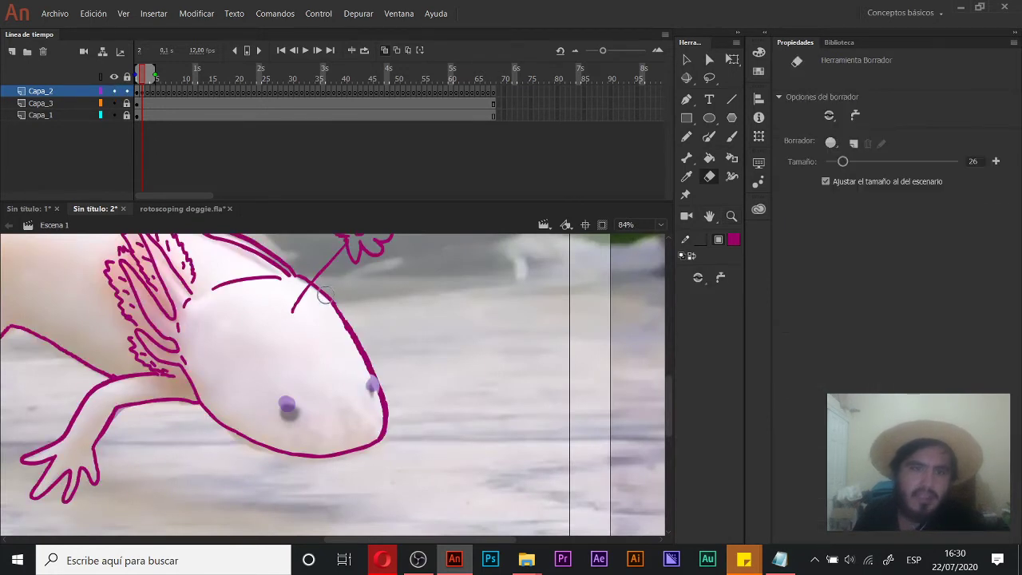
drag(303, 279, 351, 321)
drag(310, 283, 308, 288)
mouse_move(353, 289)
mouse_down()
mouse_move(341, 338)
mouse_move(342, 290)
mouse_move(328, 293)
mouse_move(384, 292)
mouse_move(345, 255)
mouse_move(366, 276)
mouse_up()
mouse_move(152, 243)
mouse_down()
mouse_move(209, 285)
mouse_move(234, 287)
mouse_move(258, 326)
mouse_move(248, 331)
mouse_move(303, 315)
mouse_up()
mouse_move(224, 256)
mouse_down()
mouse_move(334, 272)
mouse_move(294, 355)
mouse_up()
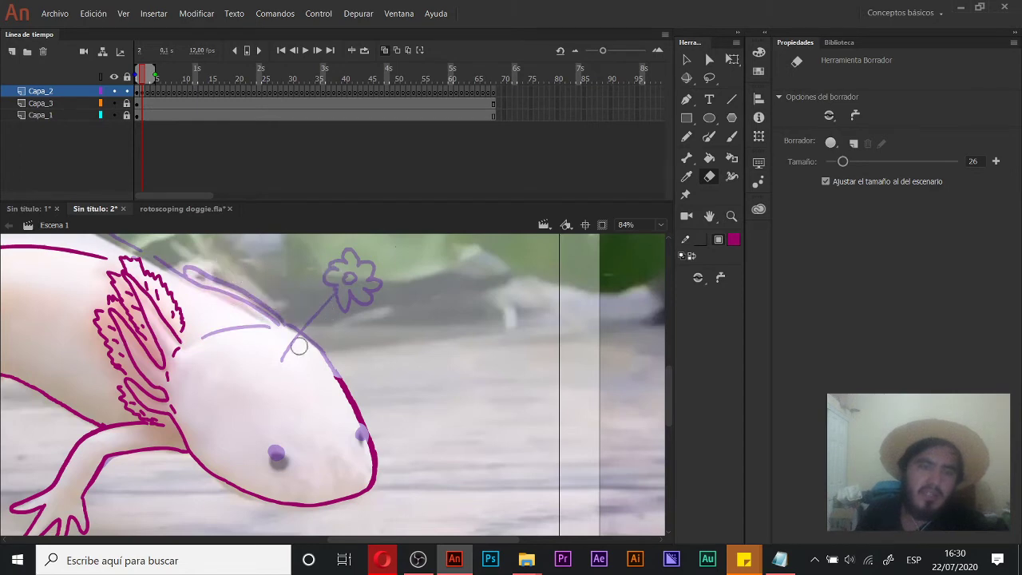
drag(206, 465, 293, 506)
mouse_move(332, 379)
mouse_down()
mouse_move(378, 484)
mouse_move(364, 486)
mouse_move(340, 361)
mouse_up()
Step: Redraw the head in frame 2 over the reference, including its outline, eyes and stemmed flower
key(b)
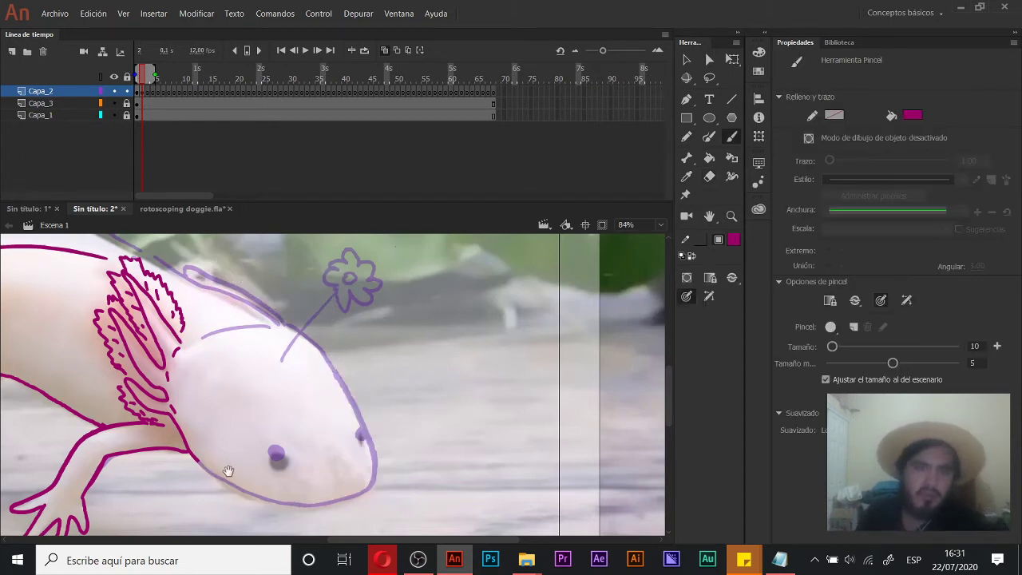
drag(226, 471, 227, 451)
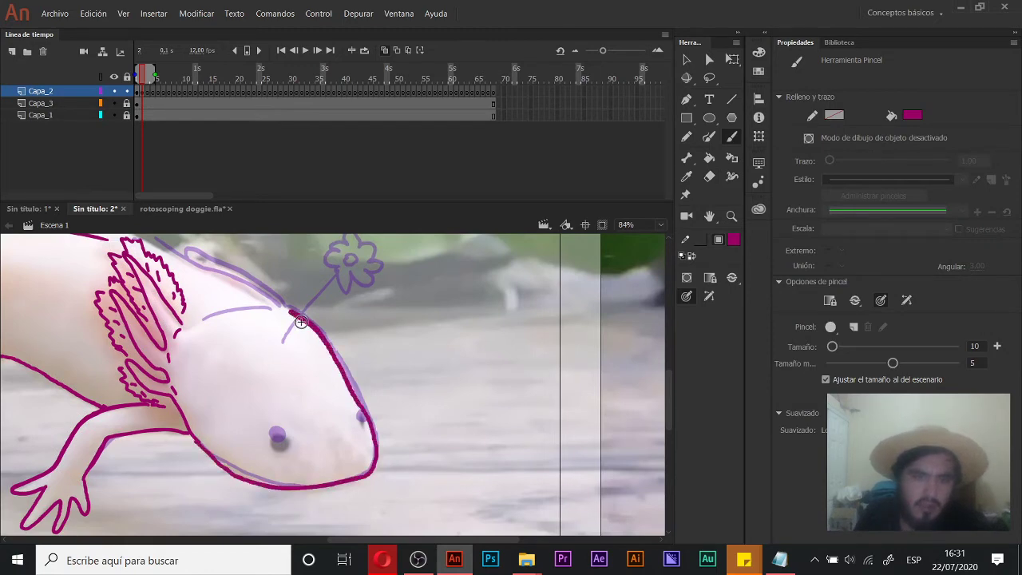
drag(286, 422, 298, 409)
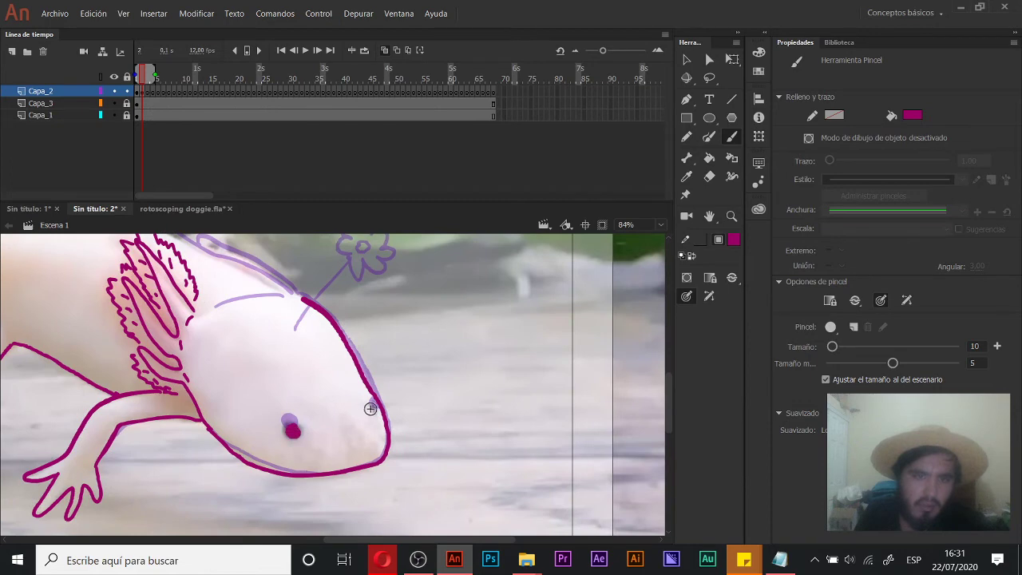
mouse_move(347, 349)
mouse_down()
mouse_move(350, 401)
mouse_move(313, 369)
mouse_move(383, 325)
mouse_up()
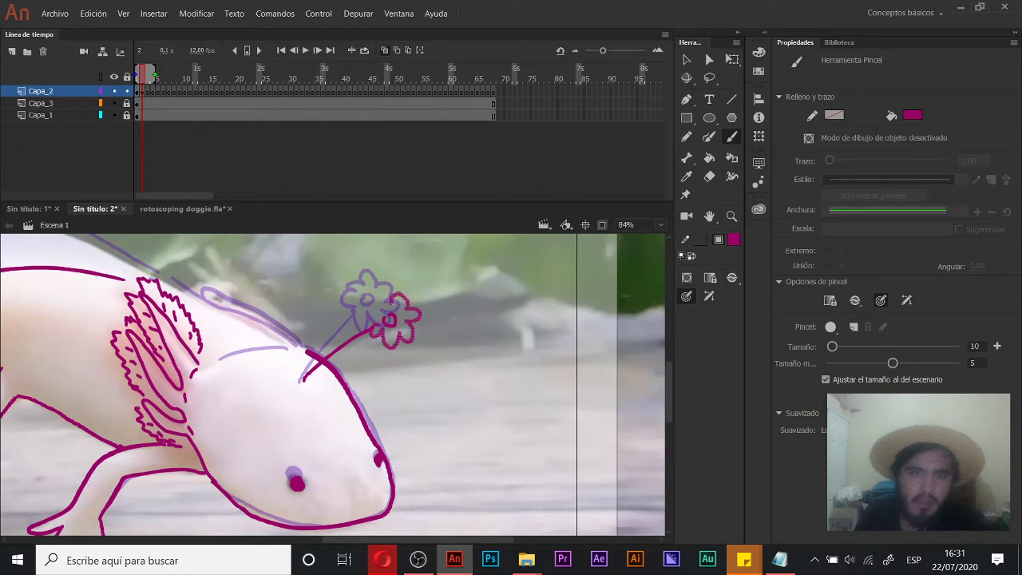
drag(370, 306, 376, 325)
Step: Redraw the ridge along the neck between the head and the gills in frame 2
drag(258, 285, 358, 335)
mouse_move(103, 287)
mouse_down()
mouse_move(211, 292)
mouse_move(182, 273)
mouse_up()
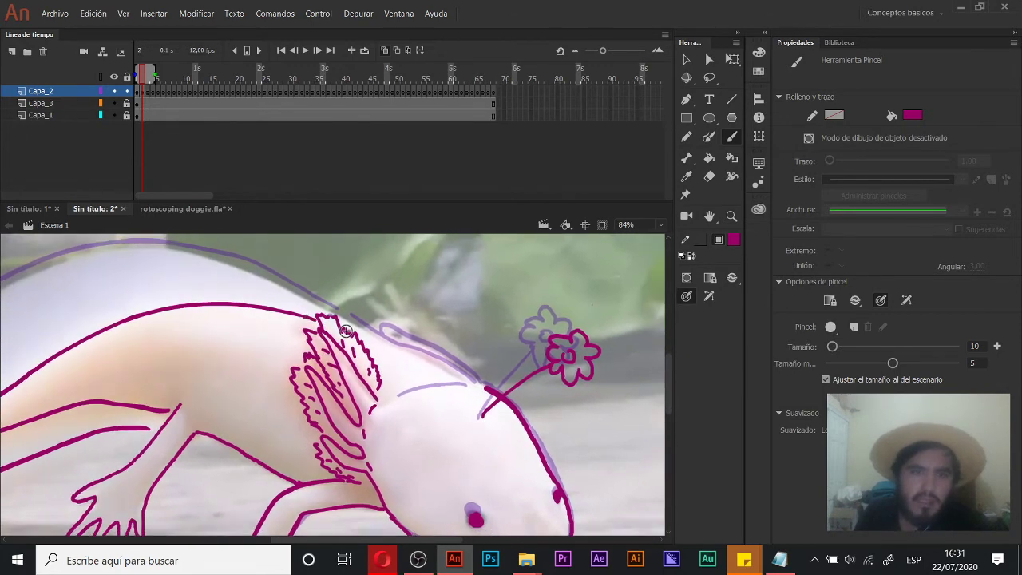
drag(469, 379, 471, 381)
mouse_move(402, 319)
mouse_down()
mouse_move(404, 329)
mouse_move(382, 345)
mouse_up()
Step: Retrace the tail fin's upper outline in frame 2, from the gills around to the rear of the tail
mouse_move(318, 313)
mouse_down()
mouse_move(459, 364)
mouse_move(600, 384)
mouse_up()
mouse_move(660, 416)
mouse_down()
mouse_move(475, 344)
mouse_move(294, 369)
mouse_move(149, 479)
mouse_move(158, 495)
mouse_move(200, 447)
mouse_up()
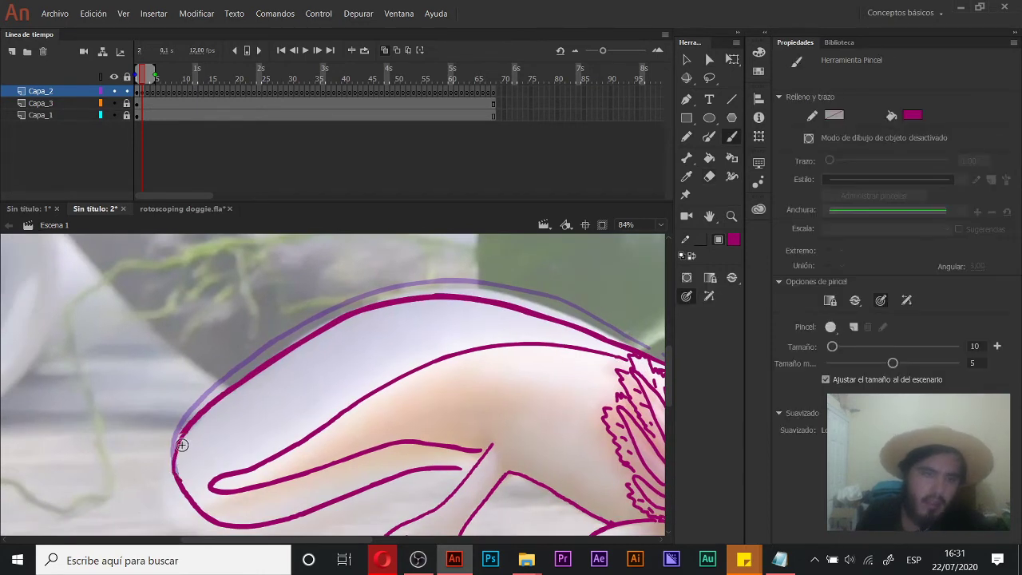
drag(337, 420, 305, 408)
Step: Try to redraw the rear curve of the tail fin outline at a closer zoom
key(z)
click(167, 435)
click(246, 386)
key(e)
drag(491, 338, 290, 371)
key(b)
drag(340, 309, 287, 434)
key(ctrl+z)
mouse_move(340, 308)
mouse_down()
mouse_move(289, 388)
mouse_move(283, 455)
mouse_up()
key(ctrl+z)
drag(329, 319, 287, 447)
key(ctrl+z)
mouse_move(335, 296)
mouse_down()
mouse_move(279, 426)
mouse_move(286, 444)
mouse_move(296, 372)
mouse_move(300, 401)
mouse_up()
key(ctrl+z)
Step: Flip back and forth between frames 2 and 3 to compare the traced drawing with the next pose
key(z)
alt+click(351, 386)
alt+click(378, 401)
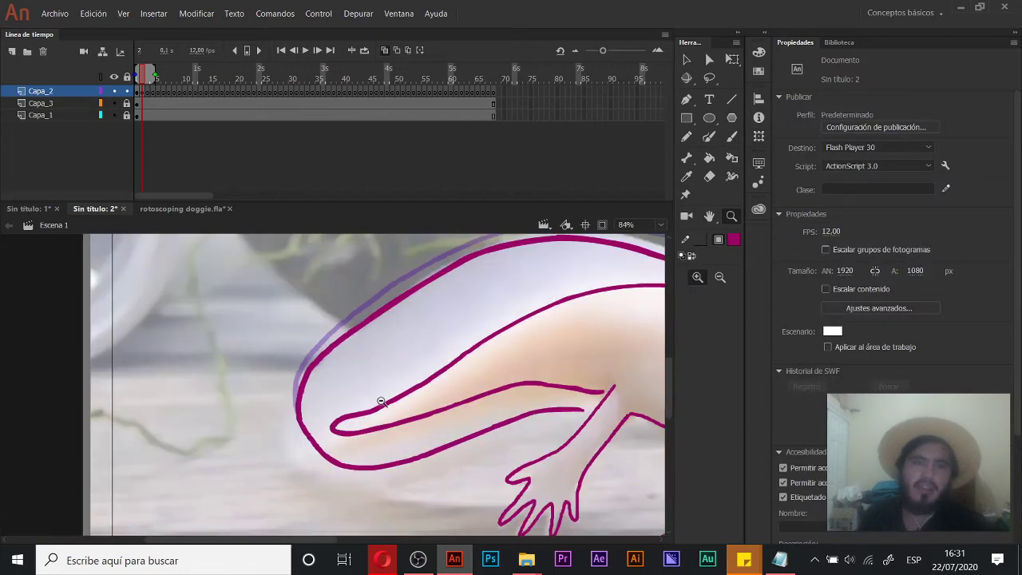
alt+click(383, 404)
drag(477, 379, 333, 372)
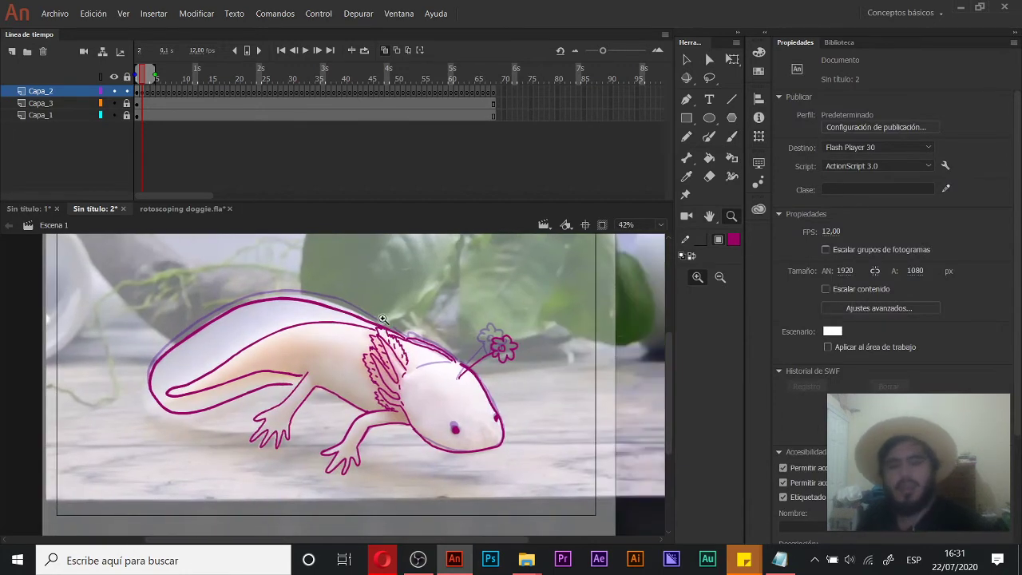
key(period)
key(comma)
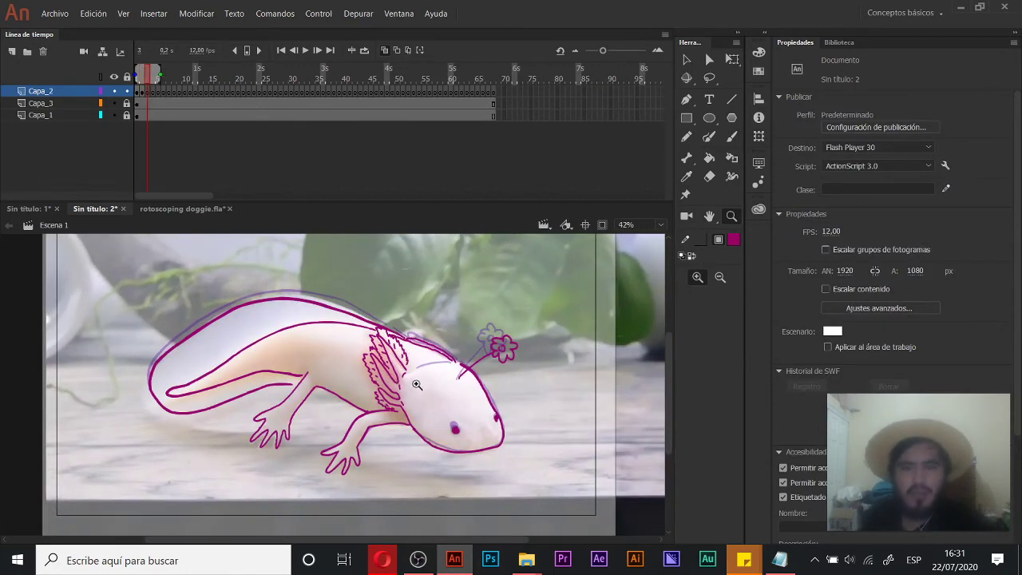
key(period)
key(comma)
key(period)
key(comma)
key(period)
key(comma)
key(period)
key(comma)
key(period)
key(comma)
key(period)
key(comma)
key(period)
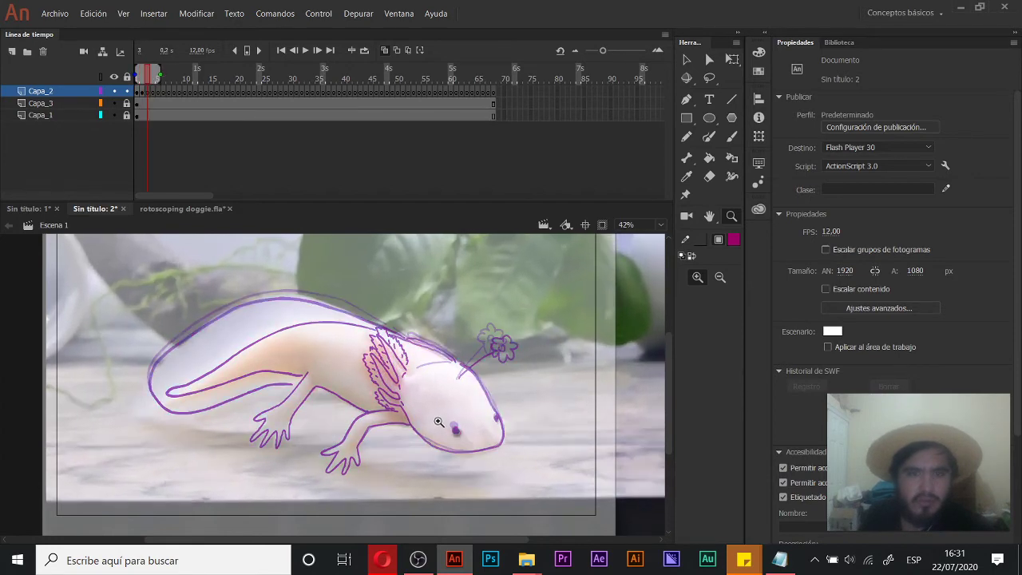
click(366, 375)
drag(416, 387, 371, 303)
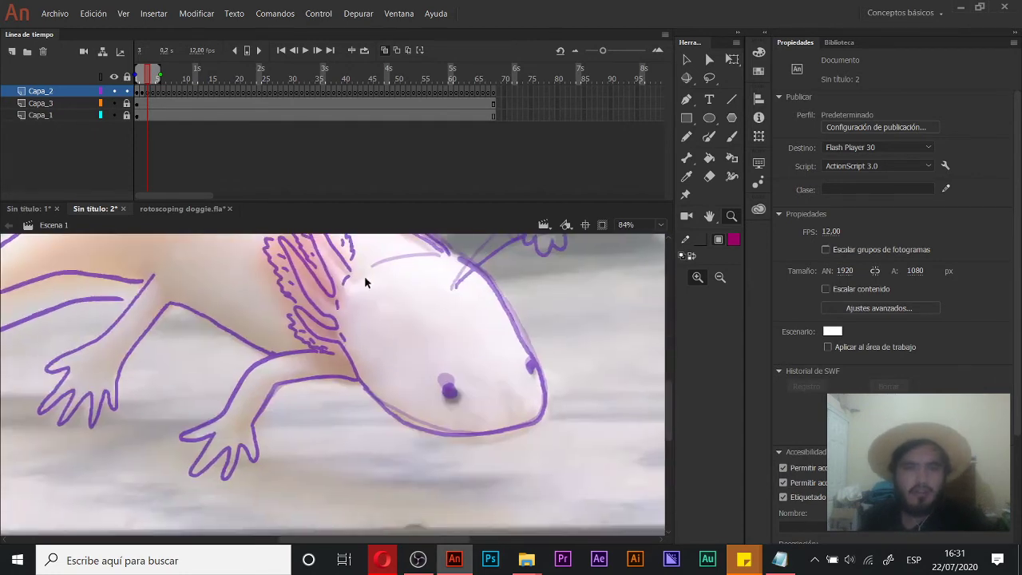
Step: Toggle onion skinning to compare the earlier drawing with the pose in frame 3, leaving it off
key(v)
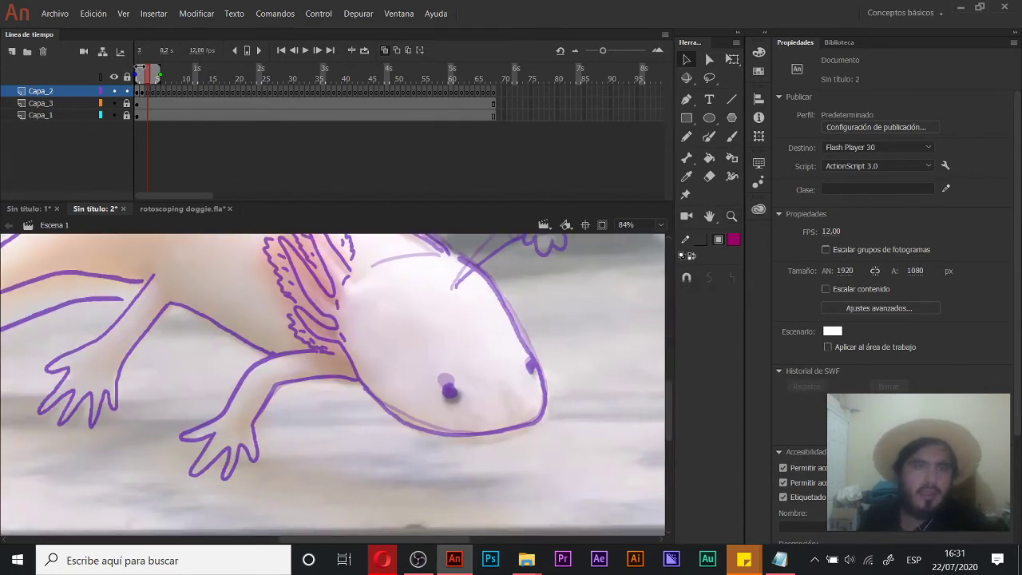
drag(142, 65, 121, 78)
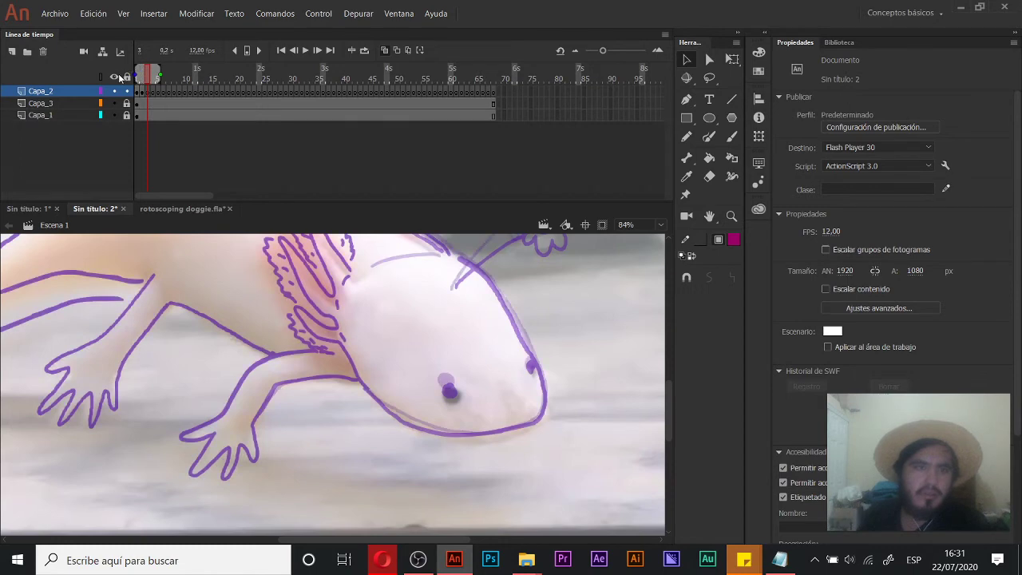
click(385, 50)
click(386, 50)
click(384, 50)
click(385, 50)
click(384, 51)
click(384, 50)
Step: Trace the front leg, rear leg and belly line of the axolotl in frame 3 with the brush
mouse_move(313, 384)
mouse_down()
mouse_move(365, 350)
mouse_move(362, 320)
mouse_move(285, 354)
mouse_move(246, 393)
mouse_up()
key(b)
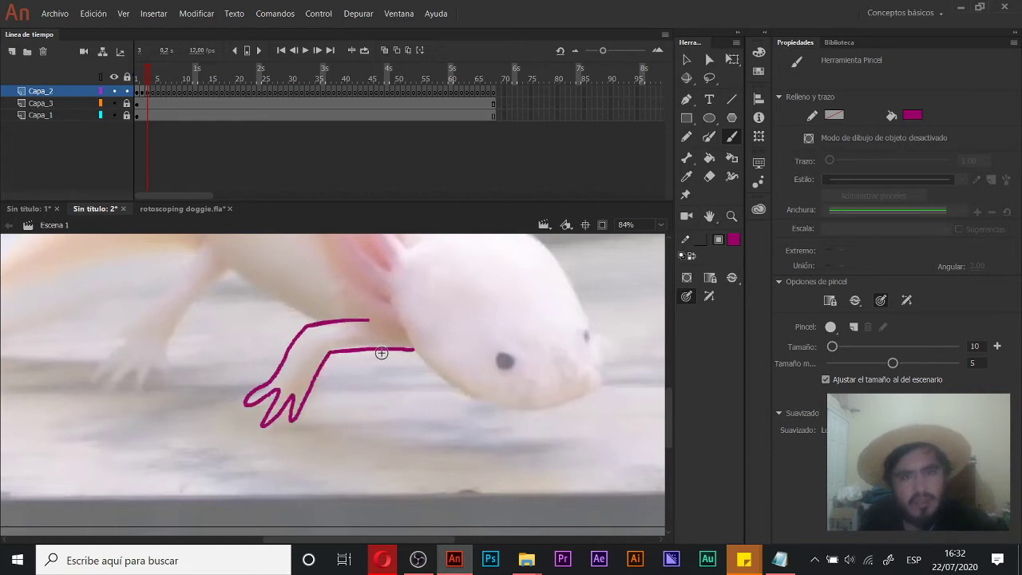
drag(290, 312, 409, 401)
drag(349, 354, 392, 378)
mouse_move(340, 310)
mouse_down()
mouse_move(394, 296)
mouse_move(337, 370)
mouse_up()
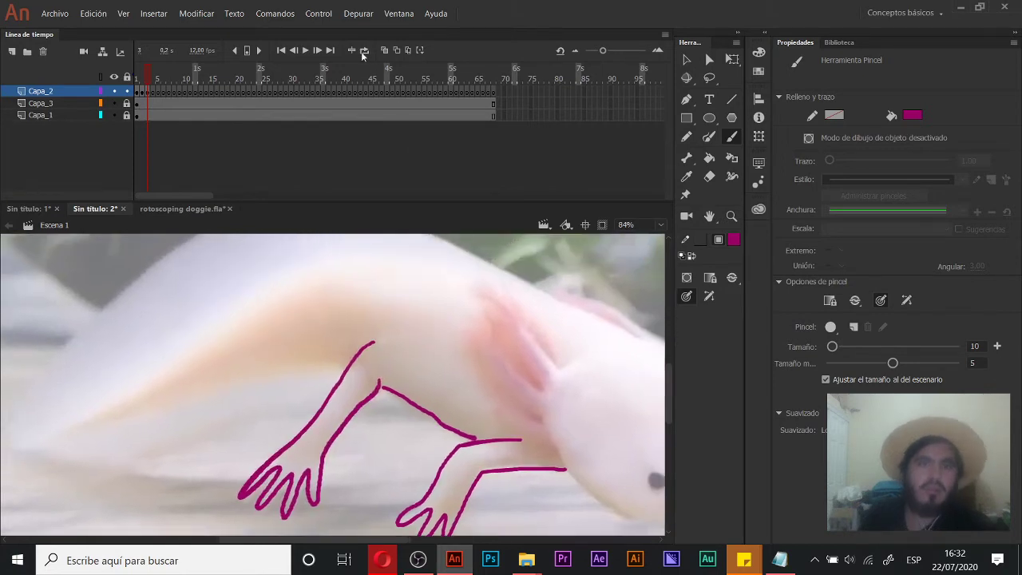
Step: Toggle the onion skin to compare the newly traced legs with the previous frame's drawing
click(388, 50)
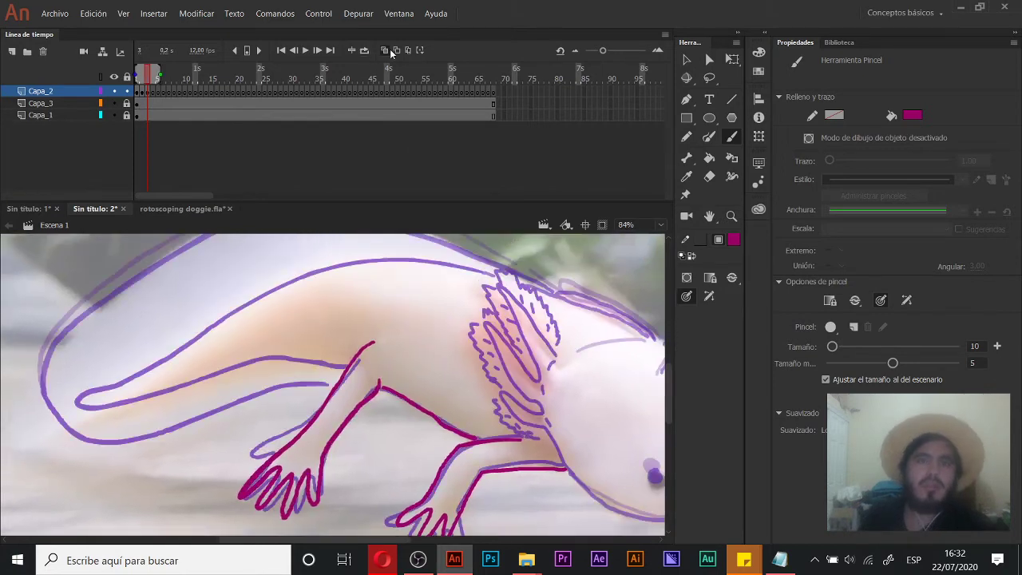
click(387, 50)
click(386, 49)
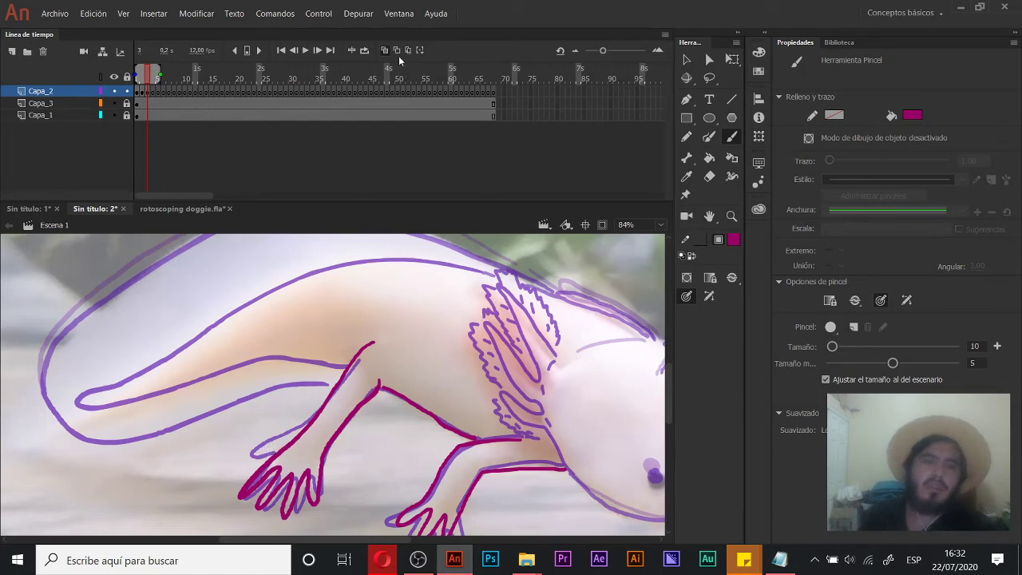
click(386, 50)
Step: Trace the three near-side gill branches behind the head in frame 3 with the brush
drag(441, 389, 330, 440)
key(ctrl+equal)
key(b)
scroll(277, 303, down, 2)
mouse_move(236, 254)
mouse_down()
mouse_move(342, 375)
mouse_move(383, 399)
mouse_move(262, 262)
mouse_move(383, 404)
mouse_up()
key(ctrl+z)
drag(242, 253, 351, 423)
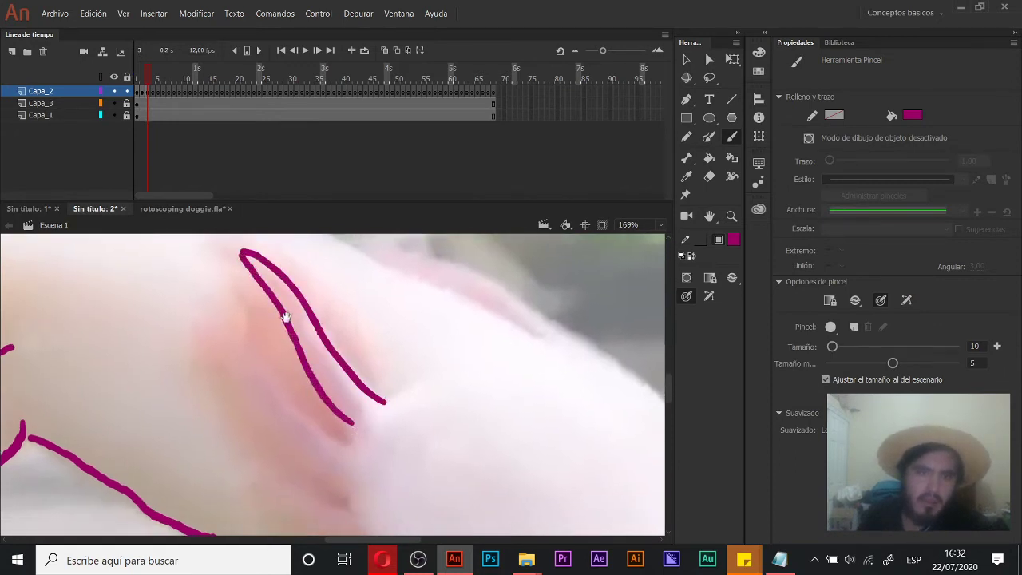
drag(271, 335, 322, 284)
mouse_move(399, 373)
mouse_down()
mouse_move(365, 373)
mouse_move(310, 301)
mouse_move(263, 275)
mouse_move(341, 397)
mouse_move(403, 439)
mouse_up()
scroll(359, 375, down, 2)
Step: Trace the head outline in frame 3 around the jaw, snout and forehead, plus the line closing the back of the head
mouse_move(407, 399)
mouse_down()
mouse_move(302, 348)
mouse_move(415, 434)
mouse_move(306, 367)
mouse_up()
key(z)
alt+click(311, 372)
drag(379, 404, 312, 408)
key(b)
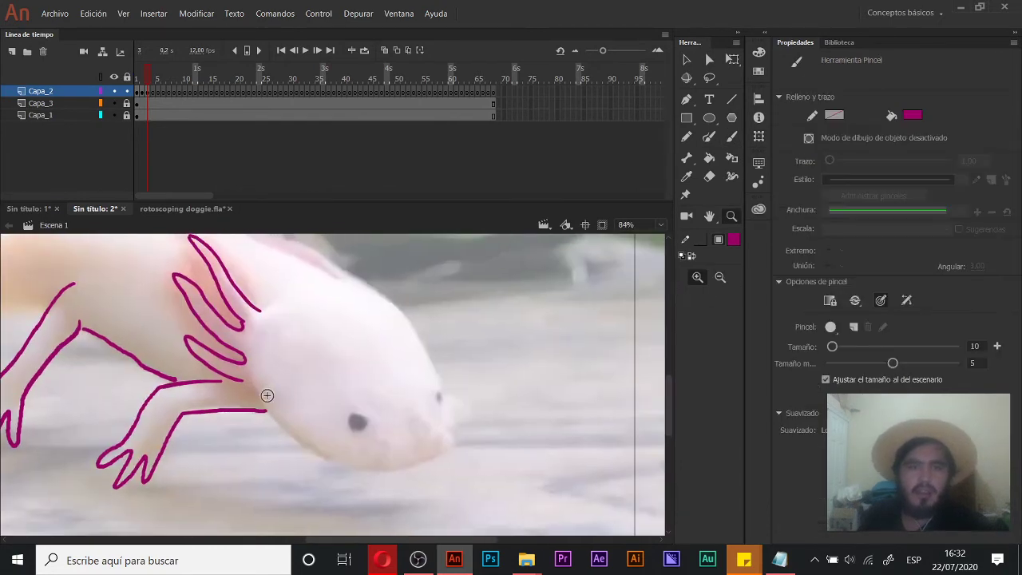
key(ctrl+z)
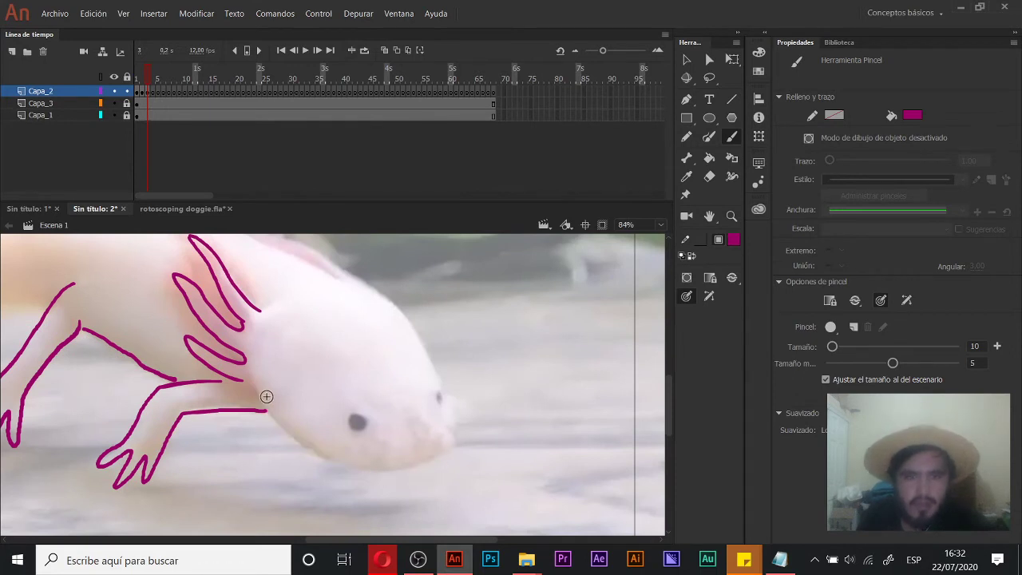
mouse_move(254, 391)
mouse_down()
mouse_move(305, 449)
mouse_move(357, 466)
mouse_up()
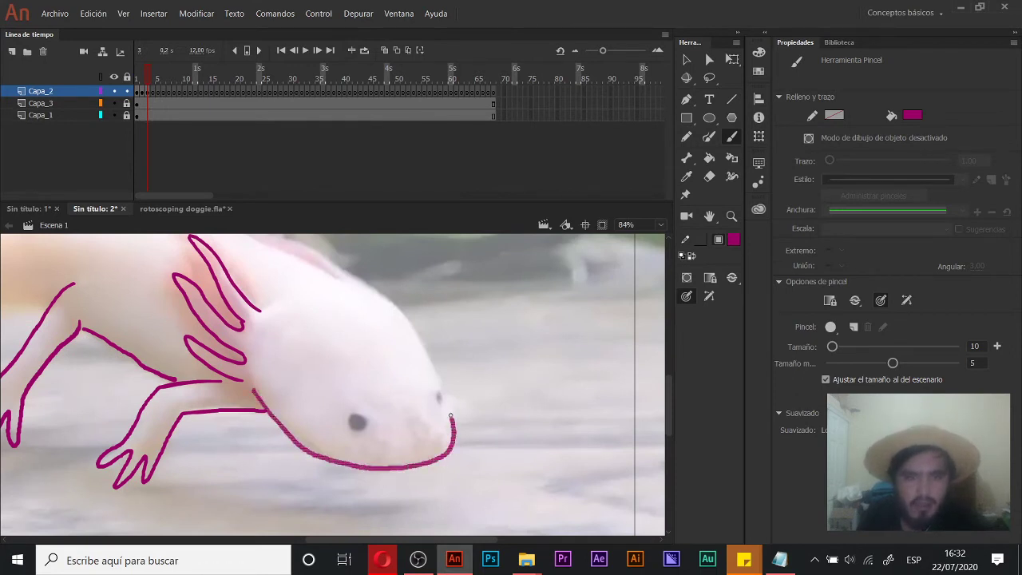
mouse_move(360, 288)
mouse_down()
mouse_move(362, 318)
mouse_move(310, 352)
mouse_up()
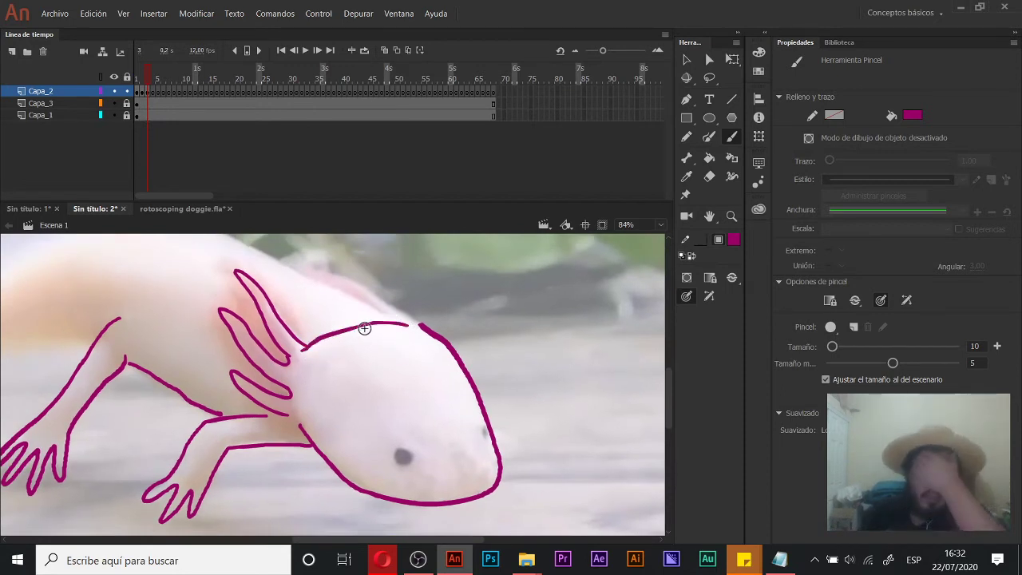
key(ctrl+z)
mouse_move(405, 325)
mouse_down()
mouse_move(348, 323)
mouse_move(309, 354)
mouse_move(381, 401)
mouse_up()
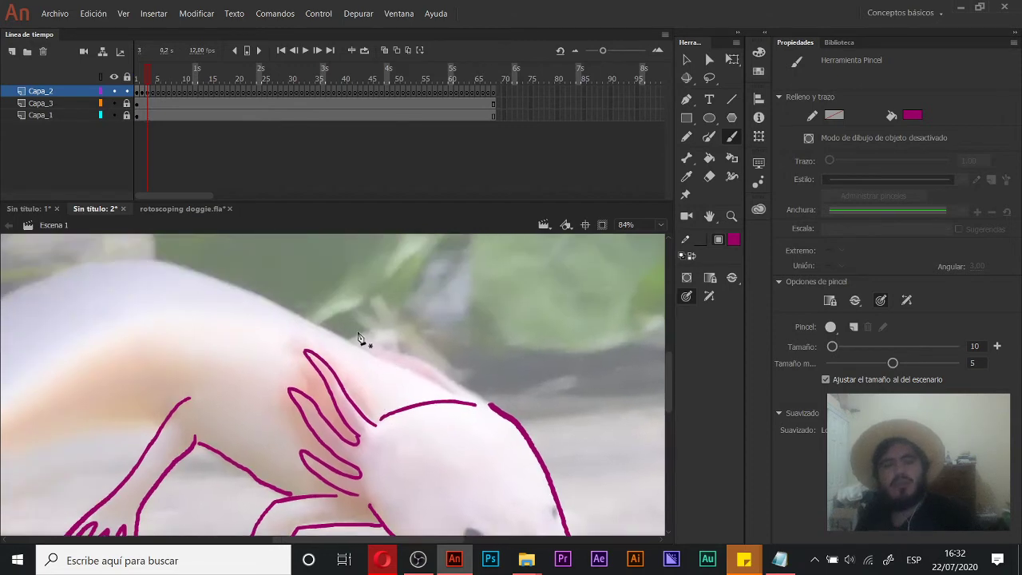
Step: Try to draw the back line from the tail to the head with the Pen tool
key(p)
drag(280, 317, 325, 345)
drag(242, 336, 319, 337)
drag(398, 375, 419, 386)
click(518, 429)
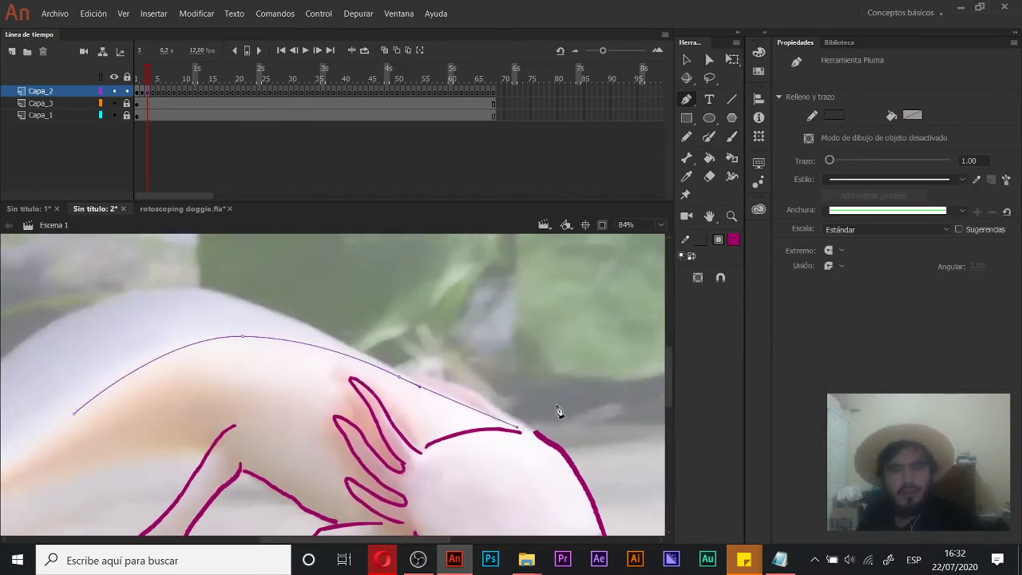
key(ctrl+z)
key(ctrl+z)
key(ctrl+z)
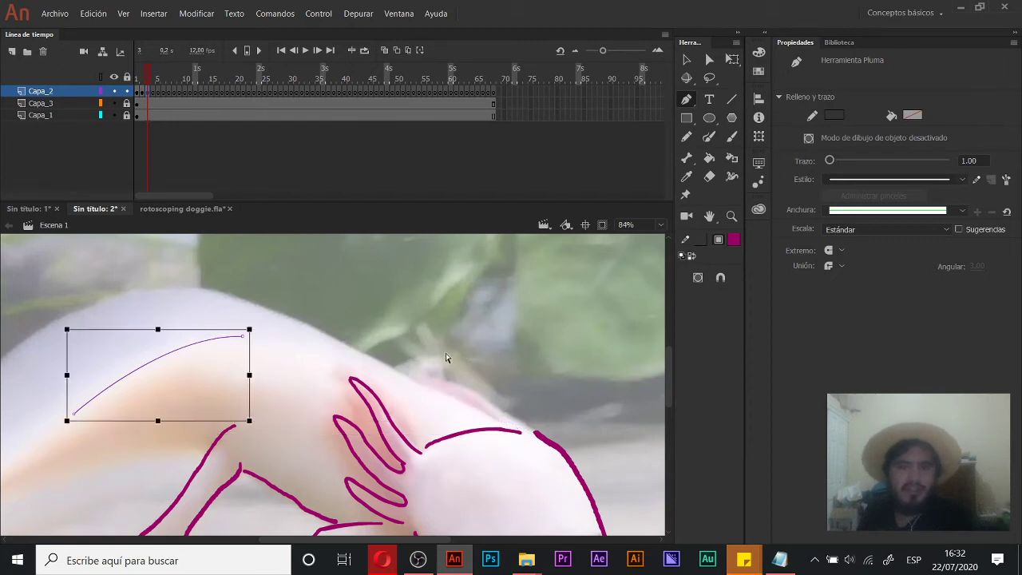
Step: Trace the inner tail contour and the back line from the tail to the neck in frame 3 with the brush
key(b)
drag(256, 327, 384, 273)
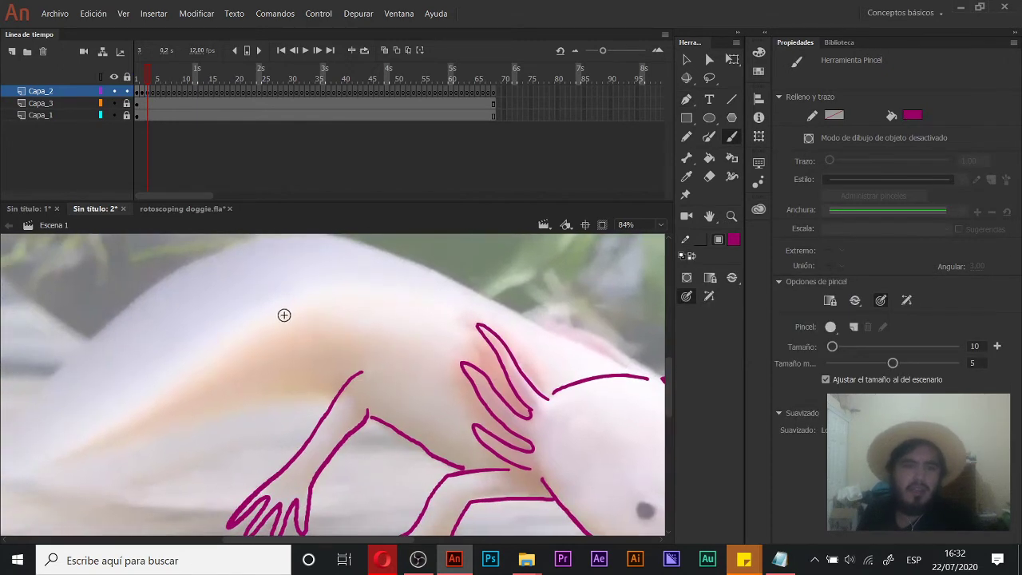
mouse_move(326, 299)
mouse_down()
mouse_move(218, 343)
mouse_move(153, 404)
mouse_move(47, 474)
mouse_move(257, 398)
mouse_move(326, 398)
mouse_up()
mouse_move(360, 312)
mouse_down()
mouse_move(290, 324)
mouse_move(412, 320)
mouse_move(550, 361)
mouse_up()
key(ctrl+z)
mouse_move(277, 309)
mouse_down()
mouse_move(424, 318)
mouse_move(490, 340)
mouse_up()
key(ctrl+z)
drag(276, 308, 389, 315)
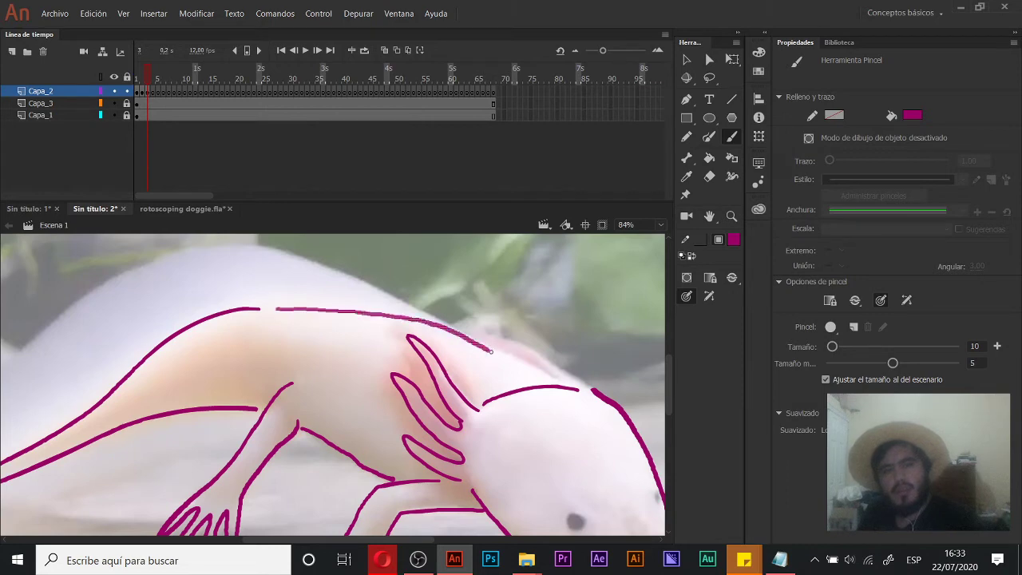
drag(550, 374, 565, 381)
Step: Extend the back line toward the head and trace the far-side gill above the neck in frame 3
key(z)
click(502, 352)
drag(442, 333, 447, 362)
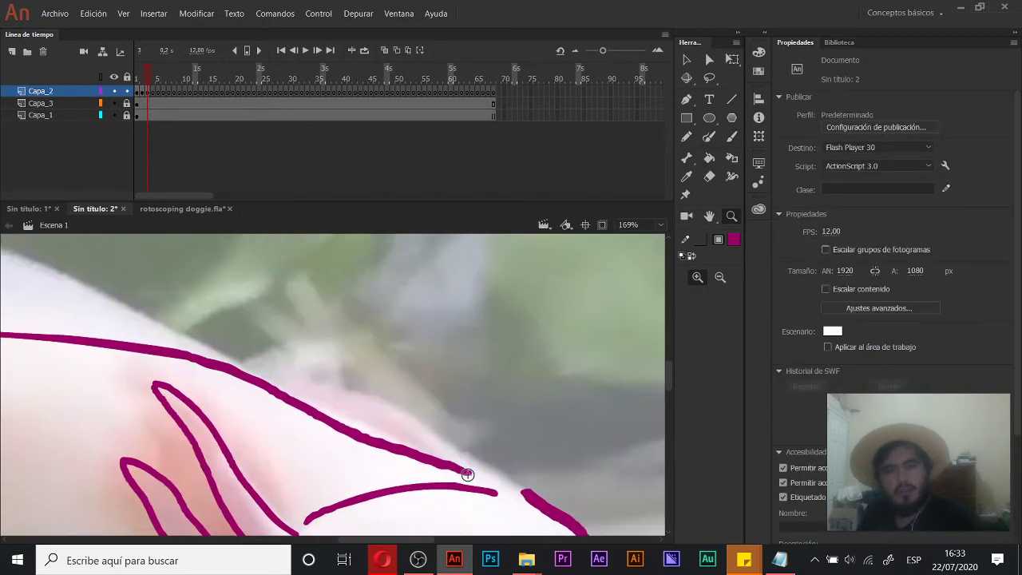
key(b)
mouse_move(513, 485)
mouse_down()
mouse_move(381, 408)
mouse_move(290, 388)
mouse_up()
drag(232, 342, 706, 356)
Step: Trace the outer tail fin in frame 3 from the neck around the tail tip to the rear leg, redrawing it until it fits
key(z)
alt+click(323, 363)
alt+click(325, 390)
drag(325, 391, 384, 370)
key(b)
mouse_move(485, 361)
mouse_down()
mouse_move(446, 341)
mouse_move(372, 325)
mouse_move(290, 358)
mouse_up()
drag(352, 439, 350, 439)
key(ctrl+z)
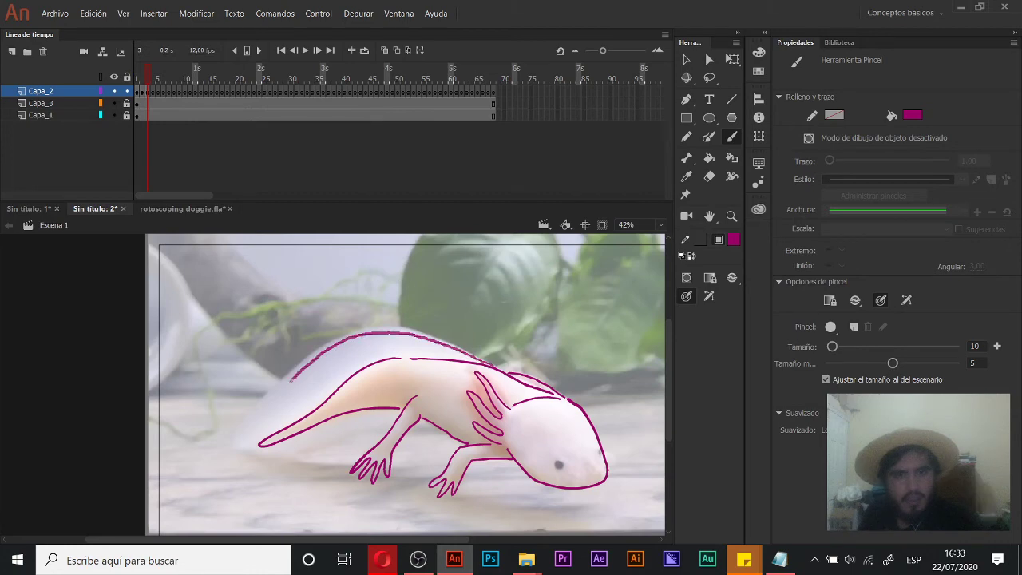
drag(357, 447, 424, 430)
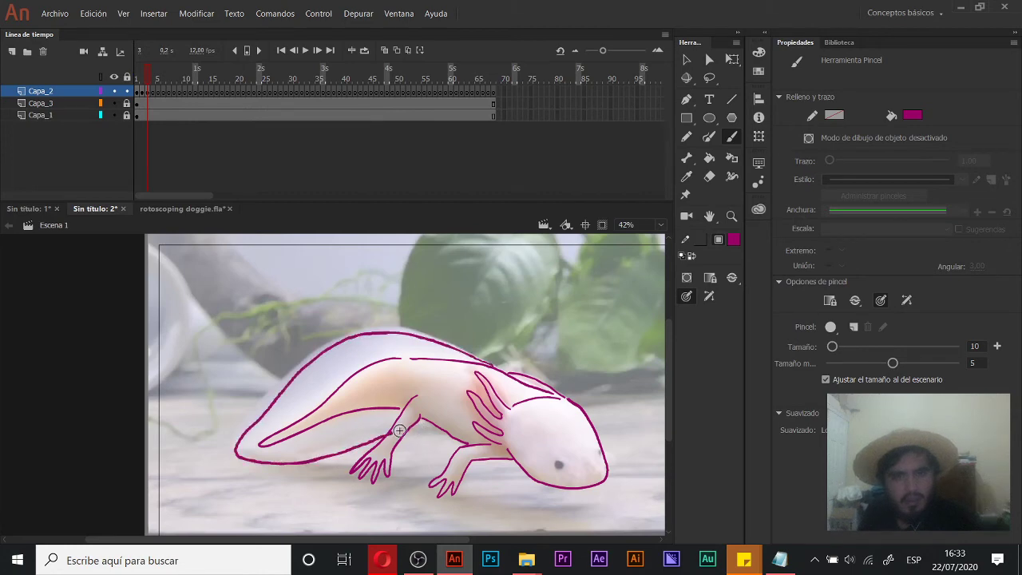
key(ctrl+z)
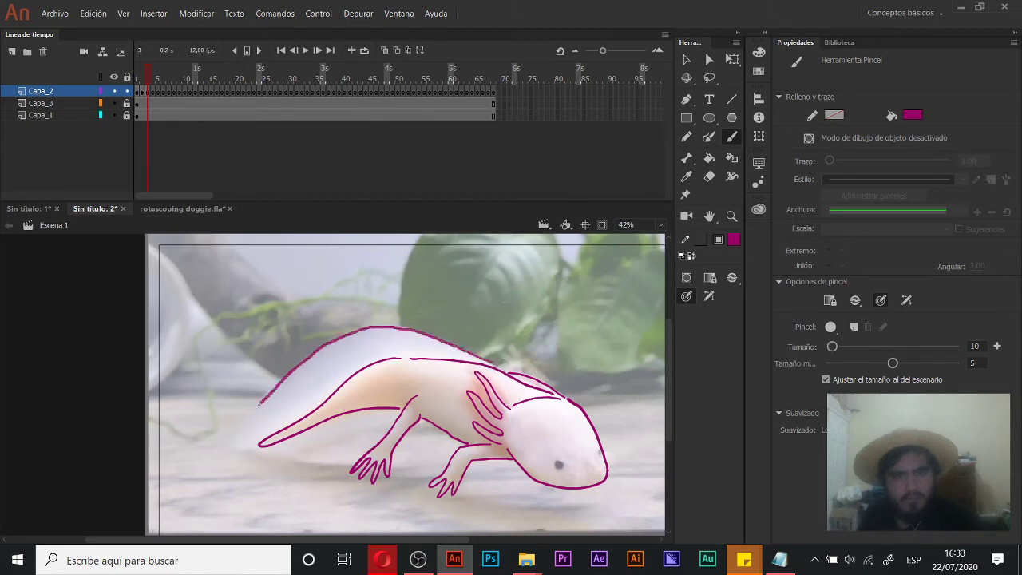
mouse_move(352, 429)
mouse_down()
mouse_move(391, 421)
mouse_move(353, 421)
mouse_up()
Step: Clean up the end of the lower tail fin line so that it meets the rear leg in frame 3
key(z)
click(330, 407)
click(330, 405)
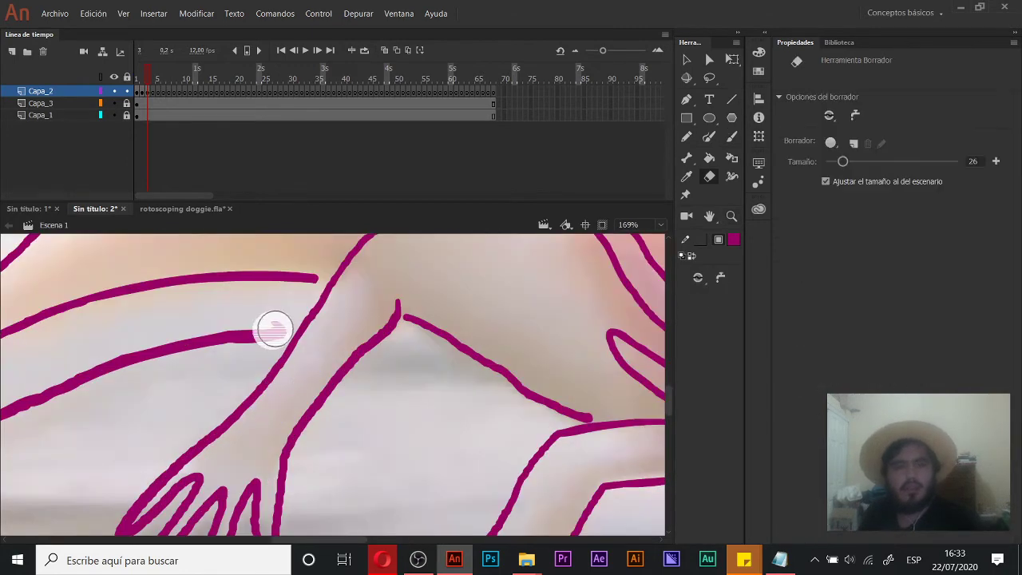
key(b)
mouse_move(244, 337)
mouse_down()
mouse_move(294, 329)
mouse_move(303, 338)
mouse_up()
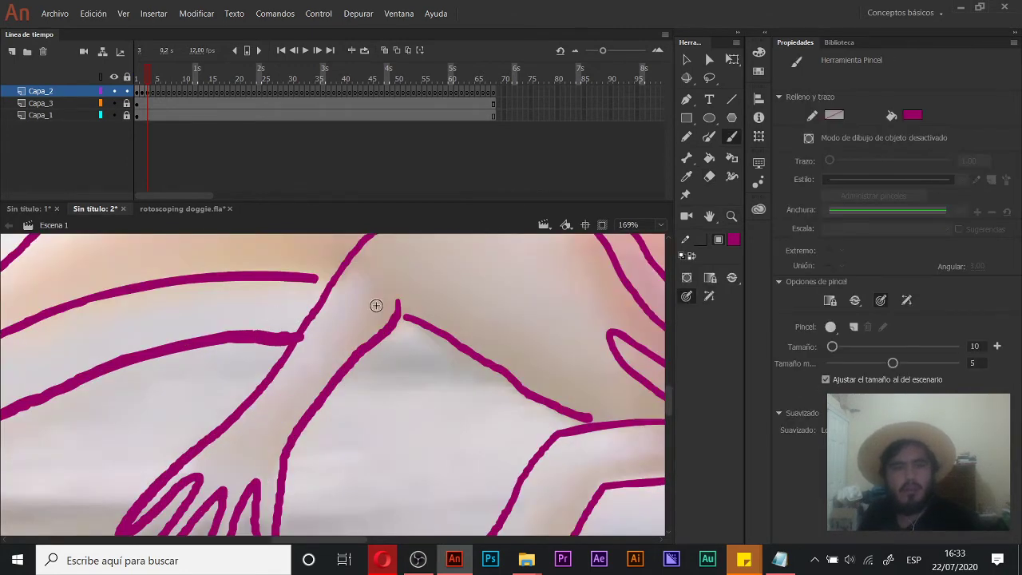
Step: Draw the axolotl's eyes on the head in frame 3 with the brush
key(e)
drag(434, 431, 207, 364)
mouse_move(596, 407)
mouse_down()
mouse_move(386, 372)
mouse_move(203, 401)
mouse_up()
key(b)
mouse_move(321, 424)
mouse_down()
mouse_move(341, 432)
mouse_move(330, 429)
mouse_up()
key(z)
alt+click(408, 360)
drag(331, 361, 339, 416)
Step: Turn on onion skinning and flip through the neighbouring frames to check the frame 3 drawing
click(384, 49)
drag(349, 324, 383, 365)
key(b)
key(z)
alt+click(323, 415)
alt+click(323, 415)
alt+click(321, 403)
alt+click(321, 402)
key(comma)
key(comma)
key(period)
key(period)
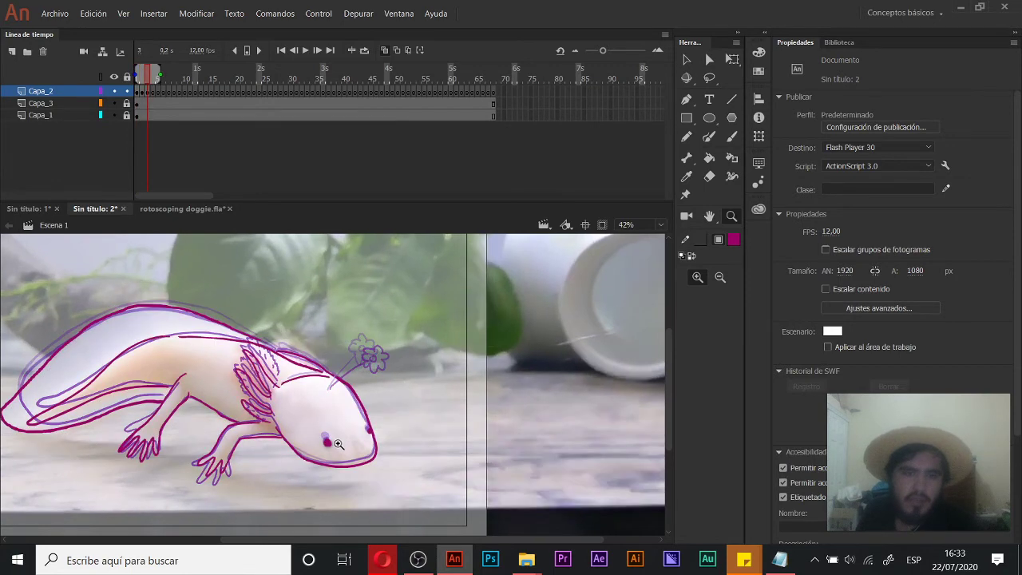
Step: Draw the flower with its stem on top of the axolotl's head in frame 3, shifted slightly from its previous position
click(338, 442)
key(b)
scroll(312, 401, up, 1)
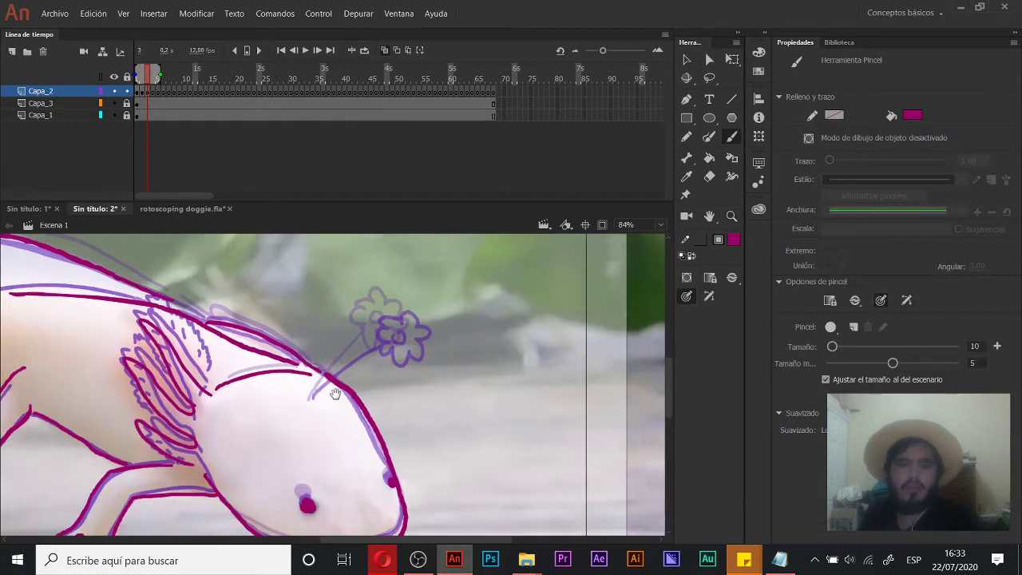
drag(312, 402, 411, 351)
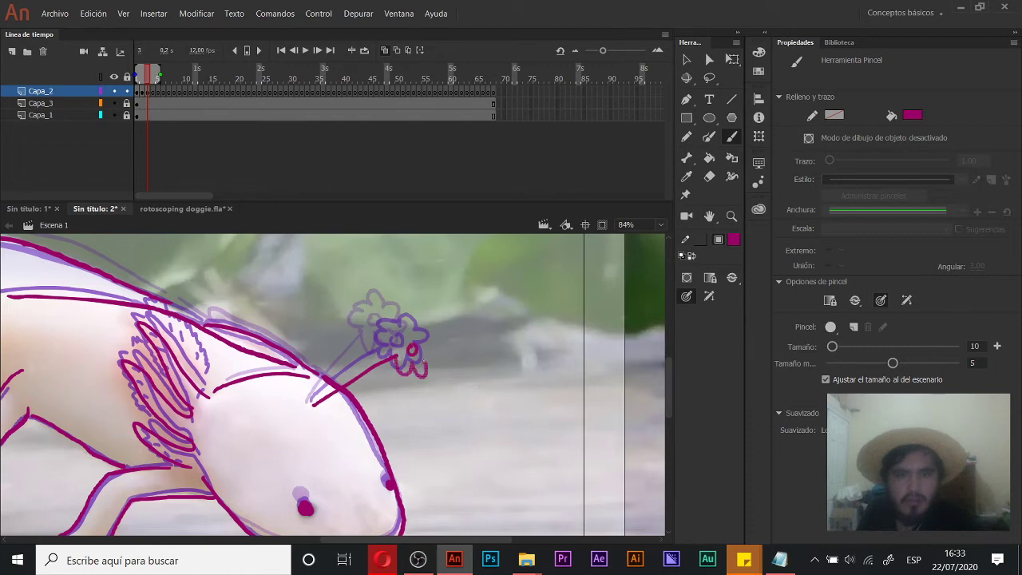
drag(390, 341, 399, 355)
Step: Flip between frames 3 and 4 to compare the finished tracing with the next video pose
key(.)
drag(306, 392, 383, 322)
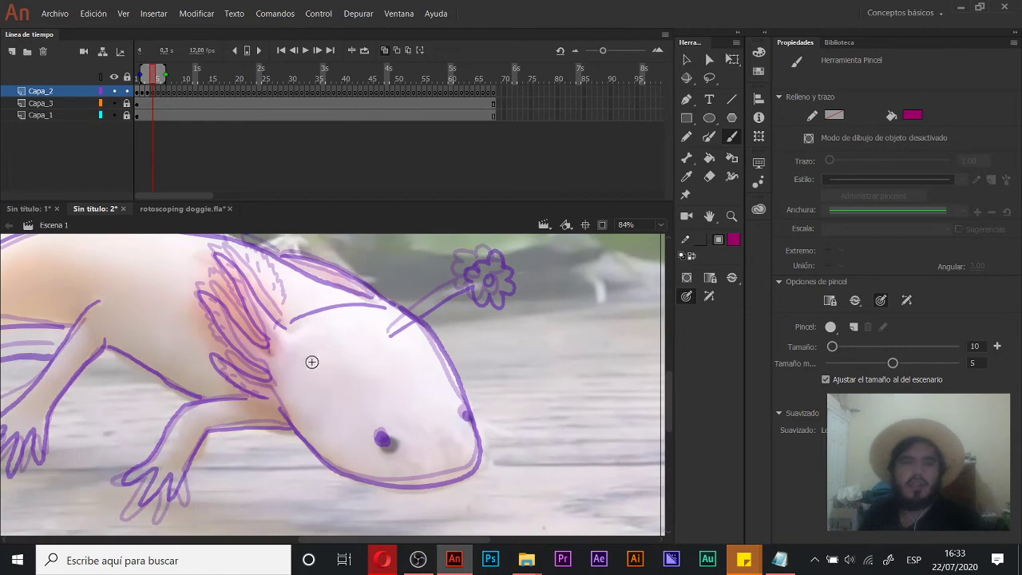
key(z)
alt+click(313, 362)
drag(341, 348, 344, 367)
key(.)
key(.)
key(.)
key(.)
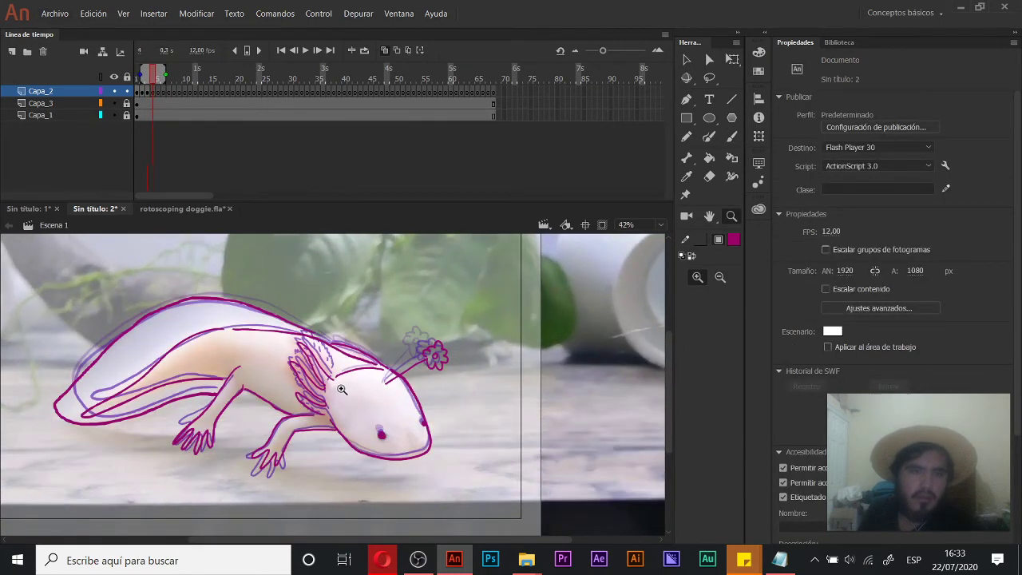
key(.)
key(.)
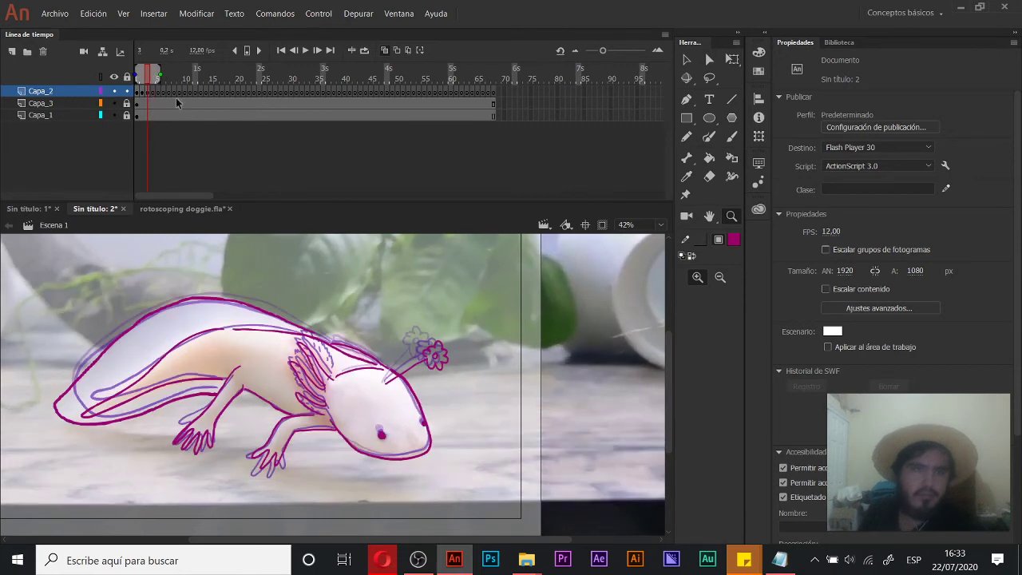
Step: Paste frame 3's drawing in place into frame 4 of Capa_2 and nudge it to X 257,90 and Y 292,30
click(153, 91)
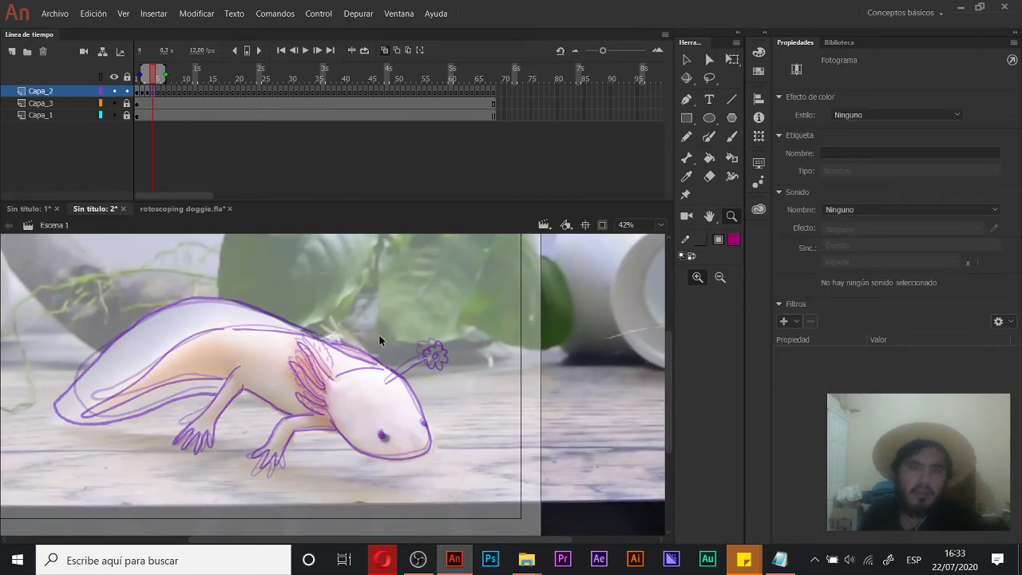
key(ctrl+a)
click(388, 420)
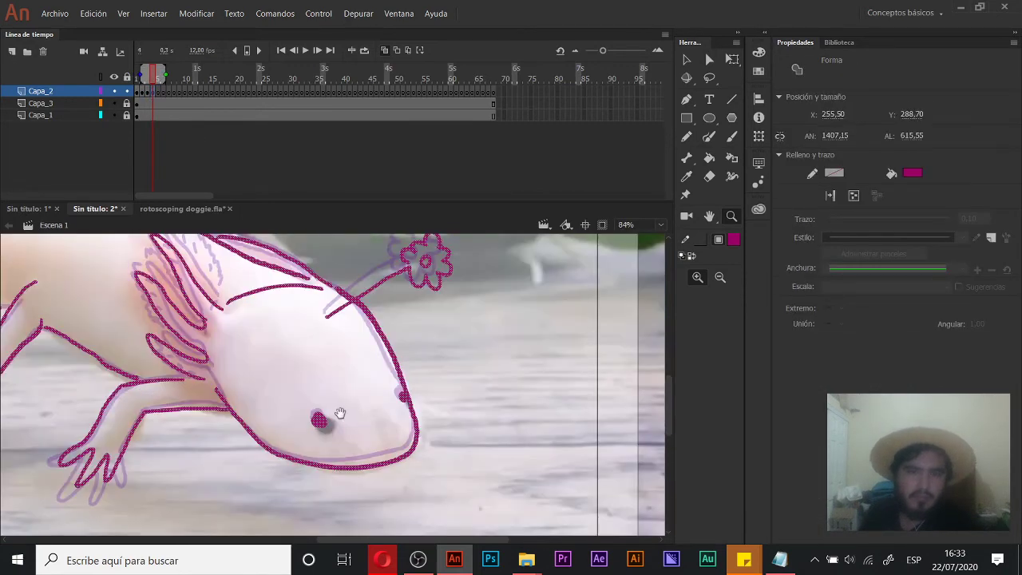
drag(327, 428, 347, 426)
key(e)
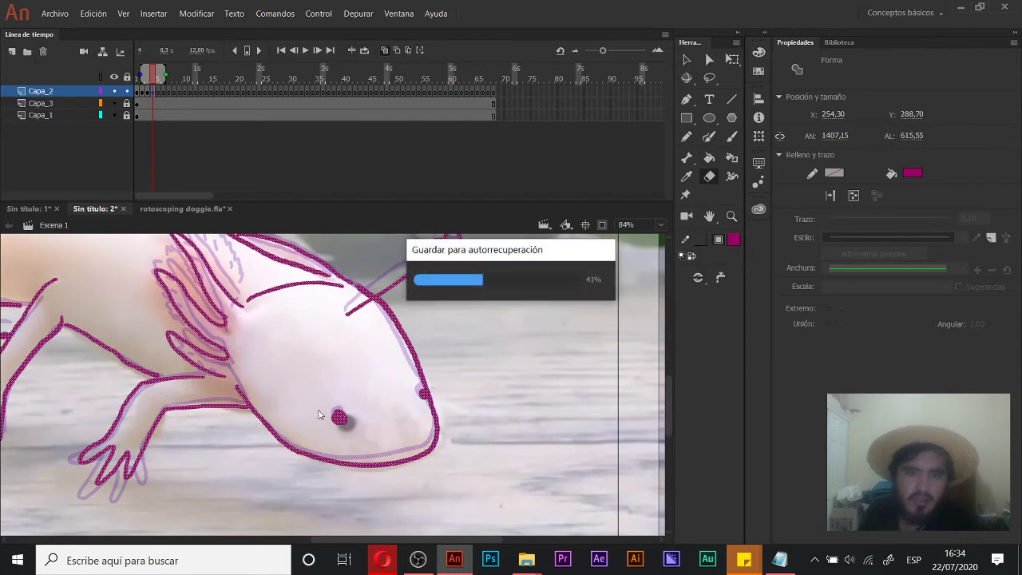
key(Down)
key(Right)
key(Right)
key(Down)
key(Down)
key(Right)
Step: Erase the copied eyes in frame 4 and repaint them over the eyes in the video image
drag(346, 431, 333, 409)
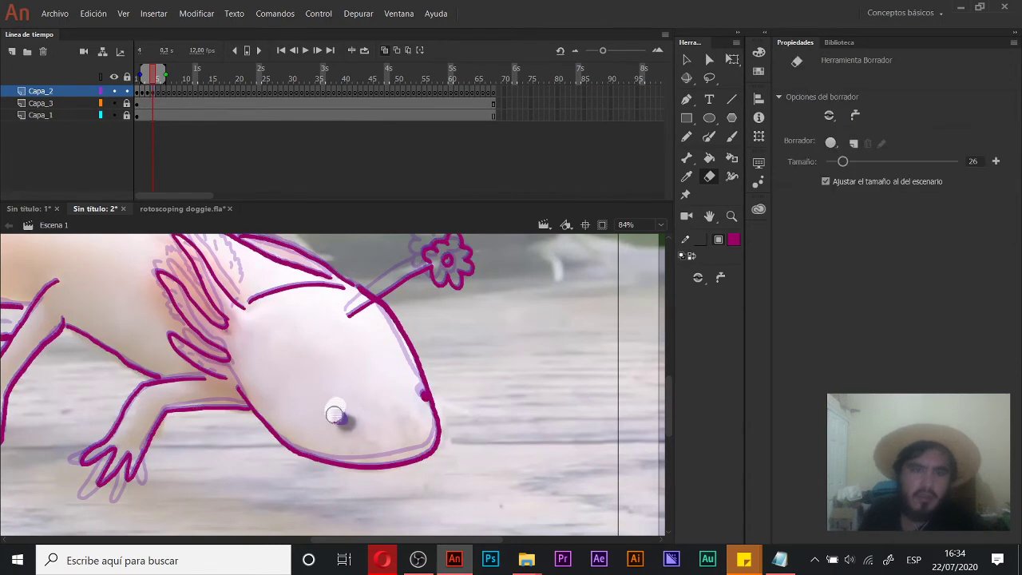
key(b)
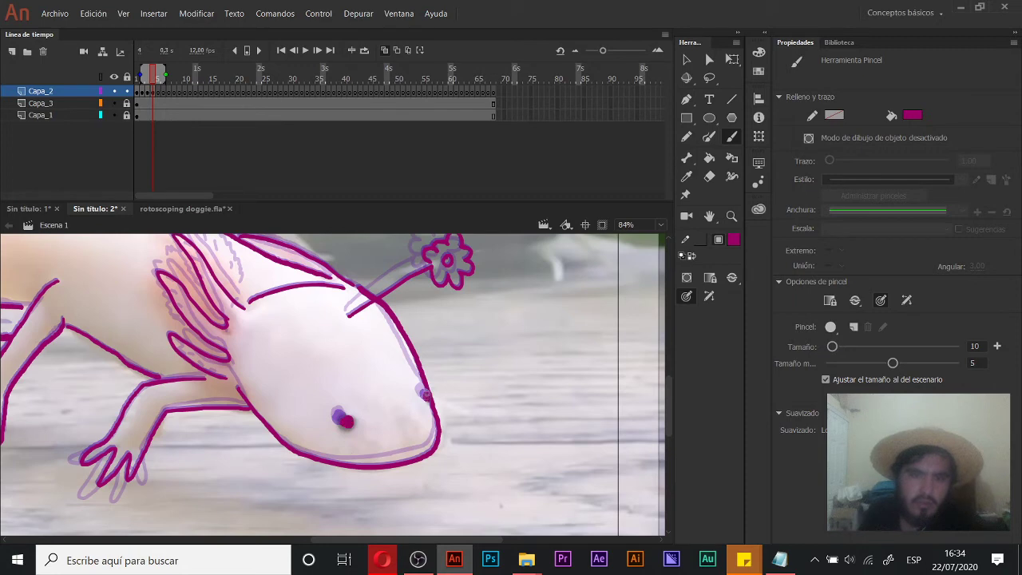
drag(297, 392, 451, 379)
drag(321, 340, 401, 468)
drag(413, 375, 506, 348)
Step: Set the document's frame rate to 24 fps
key(z)
alt+click(449, 416)
drag(443, 381, 378, 384)
key(v)
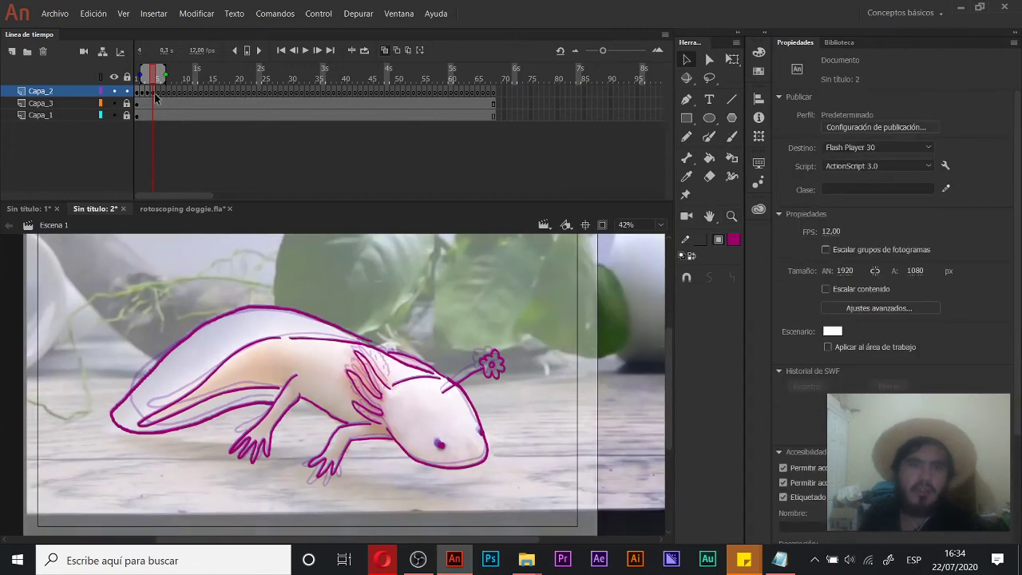
click(154, 91)
click(478, 310)
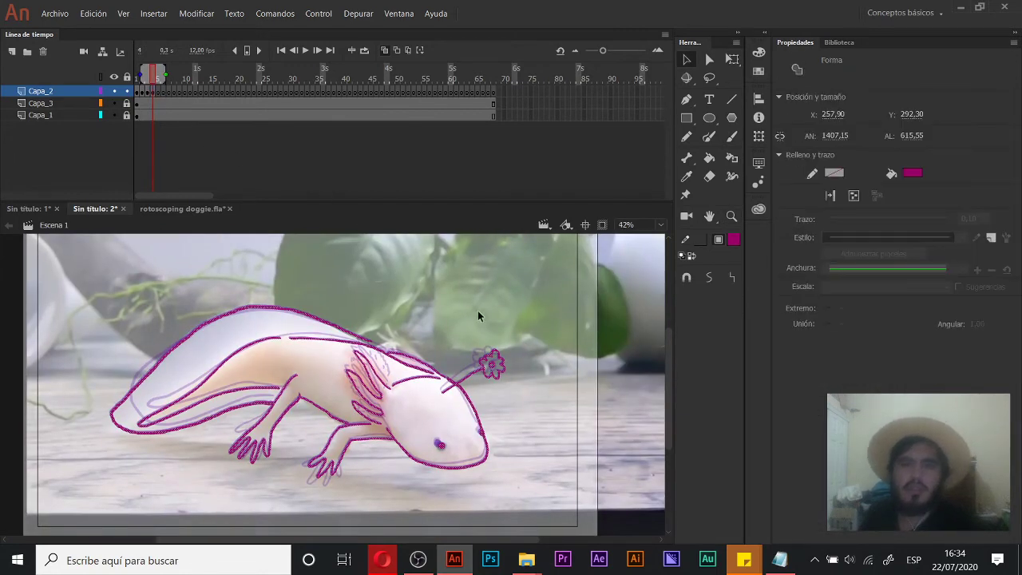
click(607, 296)
click(831, 232)
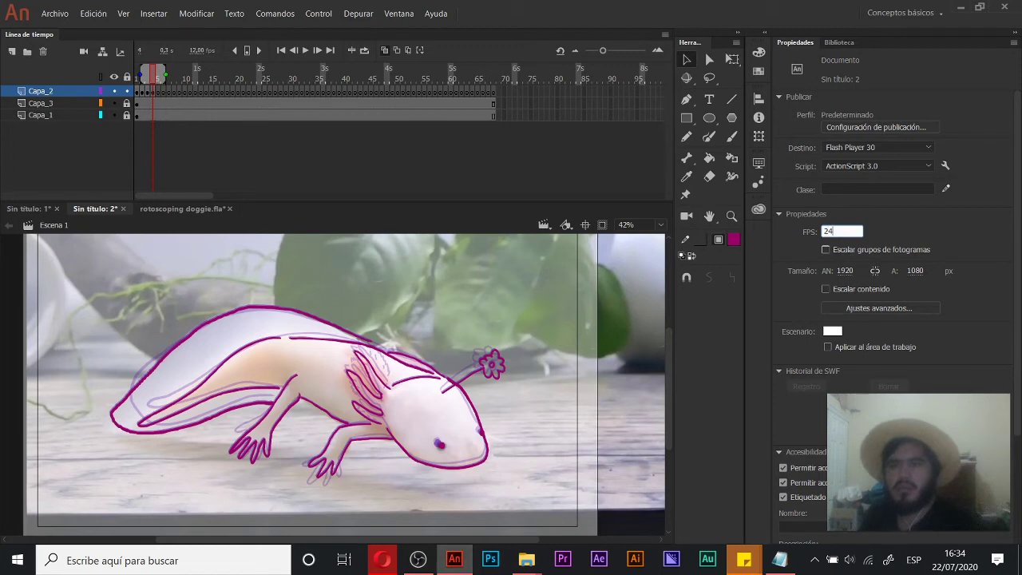
key(Return)
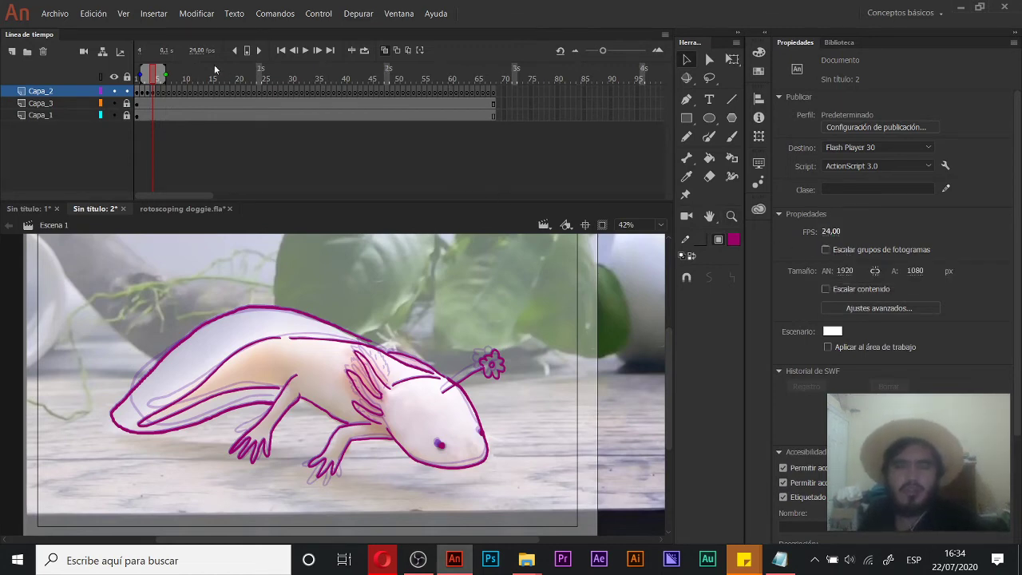
Step: Change the document's frame rate to 0,01 fps and go to frame 5 of Capa_2
click(831, 232)
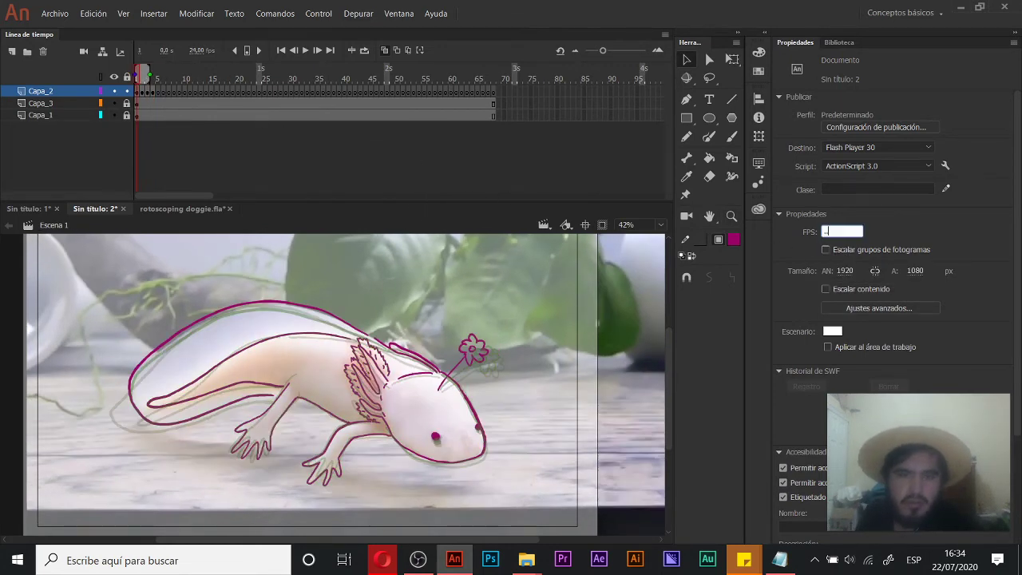
click(159, 93)
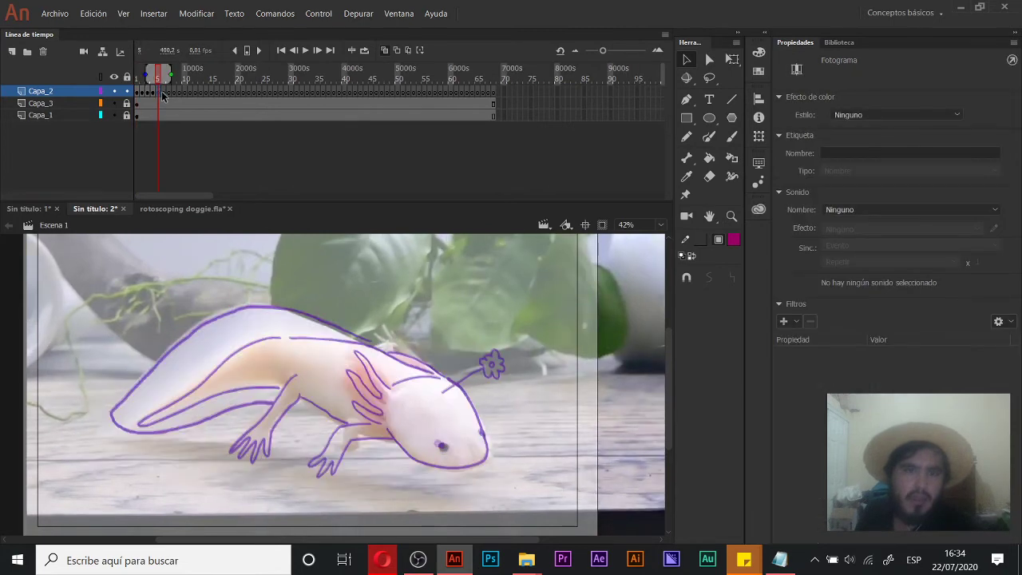
Step: Erase the copied front leg in frame 4 and repaint it over the raised leg and foot in the video image
key(z)
click(348, 412)
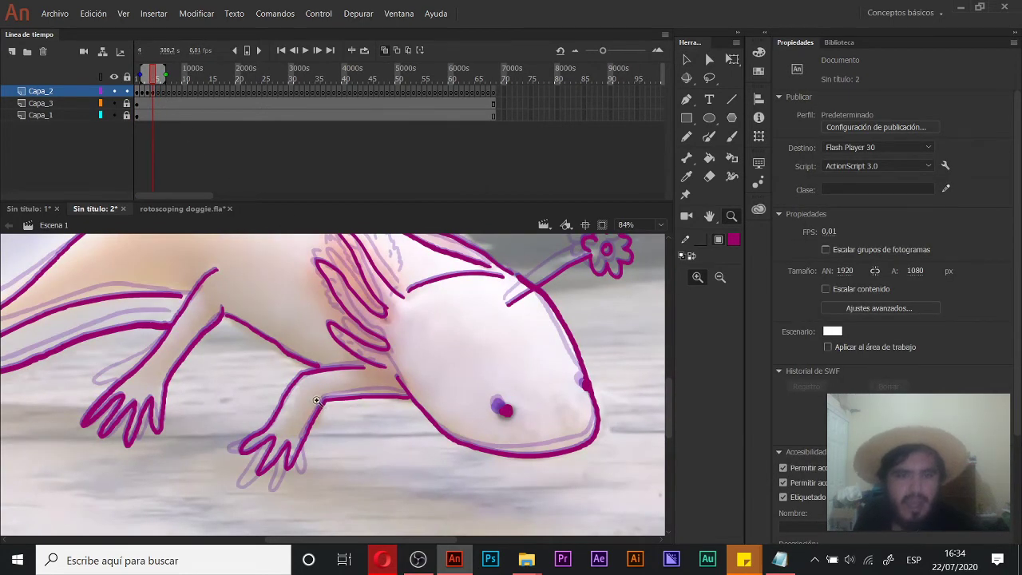
key(e)
mouse_move(298, 377)
mouse_down()
mouse_move(231, 471)
mouse_move(304, 432)
mouse_up()
mouse_move(322, 392)
mouse_down()
mouse_move(315, 434)
mouse_move(323, 397)
mouse_move(303, 377)
mouse_move(345, 388)
mouse_move(357, 375)
mouse_move(331, 373)
mouse_move(357, 376)
mouse_move(347, 387)
mouse_move(396, 405)
mouse_up()
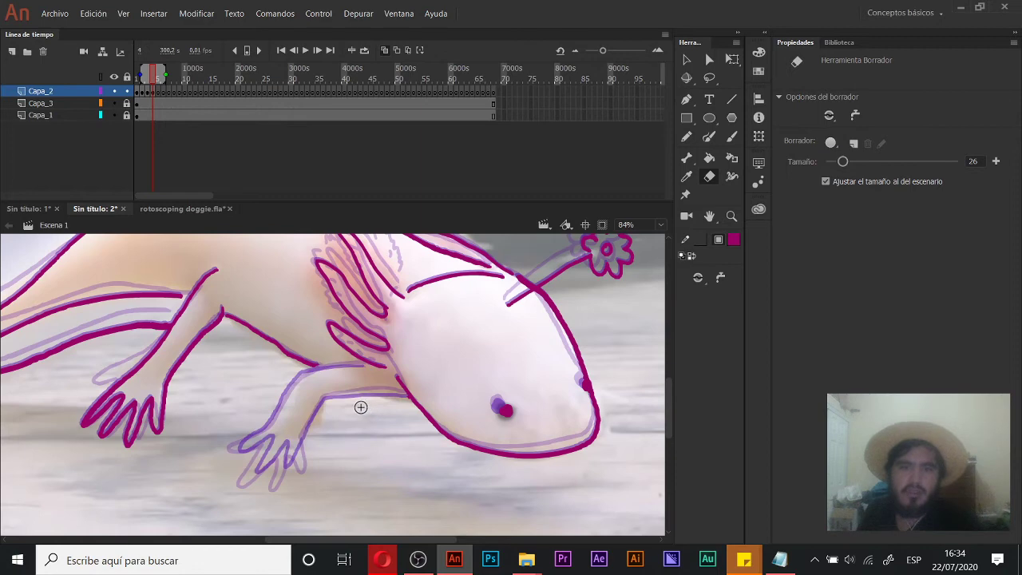
key(b)
mouse_move(280, 431)
mouse_down()
mouse_move(295, 421)
mouse_move(311, 436)
mouse_up()
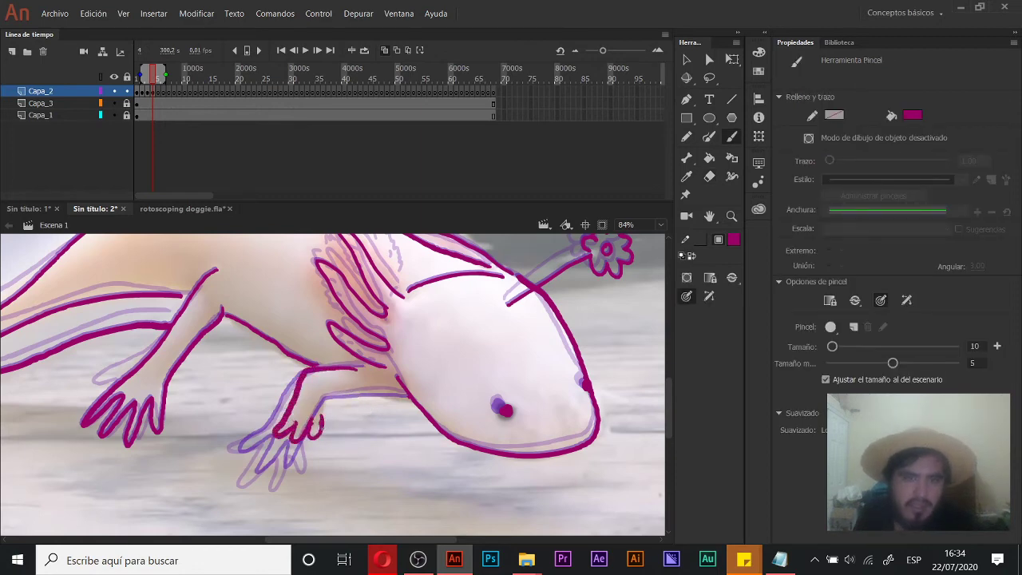
drag(402, 394, 408, 396)
drag(462, 317, 460, 359)
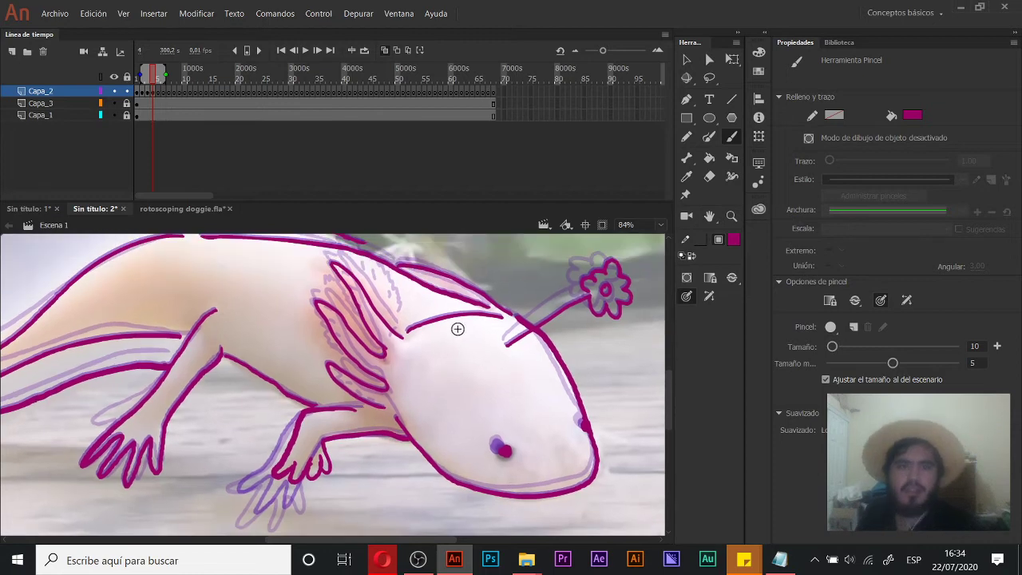
Step: Paint the front leg and foot in frame 5 of Capa_2, following the video with the previous frames as onion-skin reference
key(period)
mouse_move(332, 415)
mouse_down()
mouse_move(356, 371)
mouse_move(331, 383)
mouse_move(331, 416)
mouse_up()
key(ctrl+z)
key(ctrl+z)
mouse_move(323, 377)
mouse_down()
mouse_move(325, 426)
mouse_move(337, 431)
mouse_up()
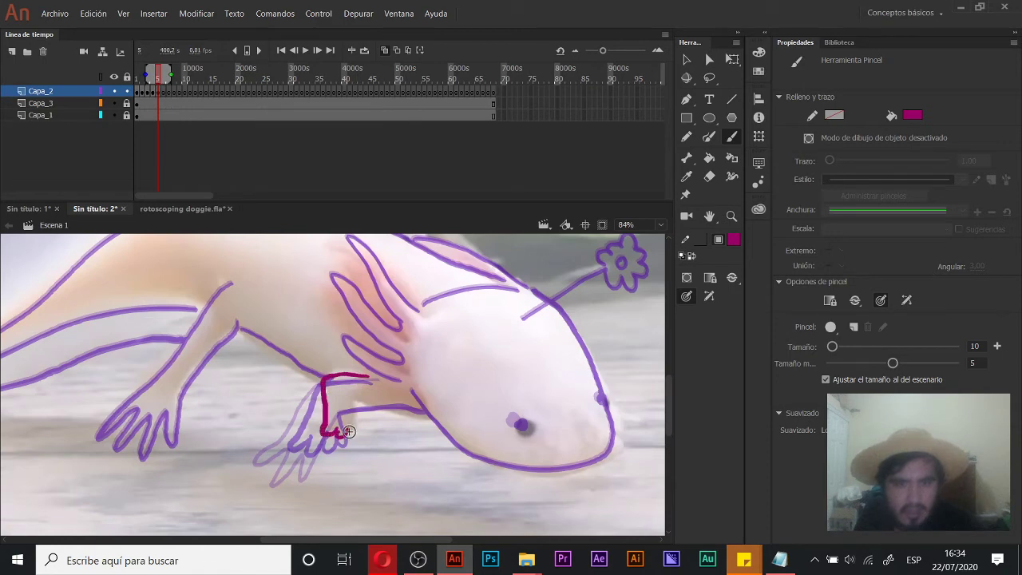
drag(354, 396, 425, 414)
Step: Trace the head outline in frame 5, then turn off onion skinning and trace the three near-side gills
mouse_move(364, 370)
mouse_down()
mouse_move(287, 340)
mouse_move(279, 359)
mouse_move(430, 465)
mouse_move(521, 448)
mouse_up()
key(ctrl+z)
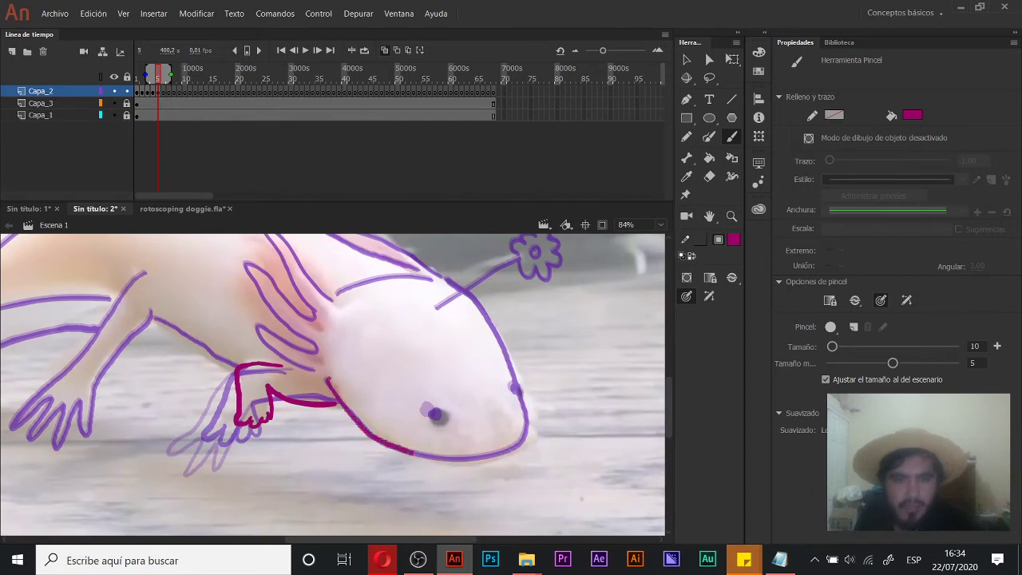
drag(455, 289, 388, 291)
drag(328, 314, 421, 354)
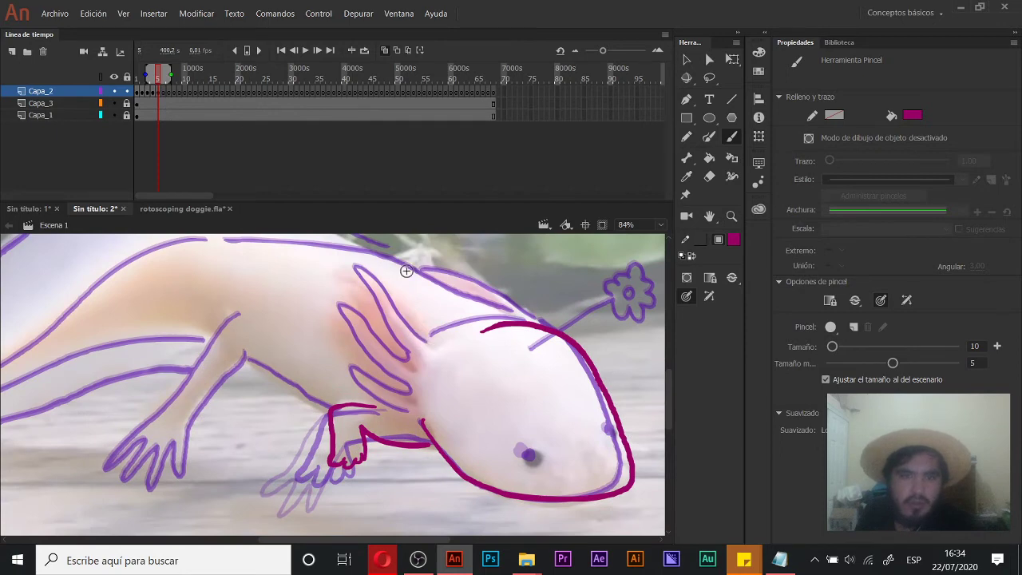
click(384, 50)
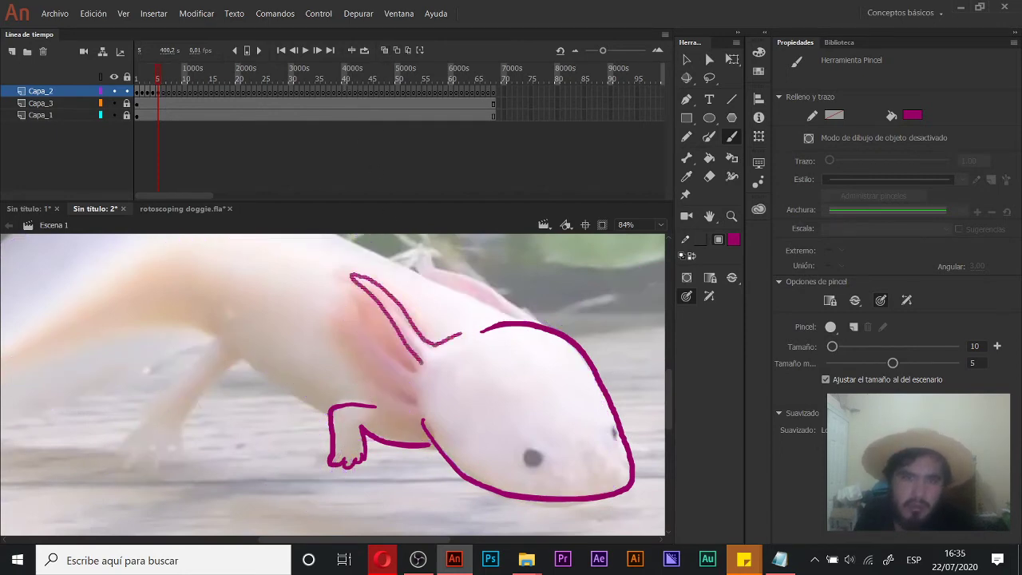
drag(397, 381, 412, 395)
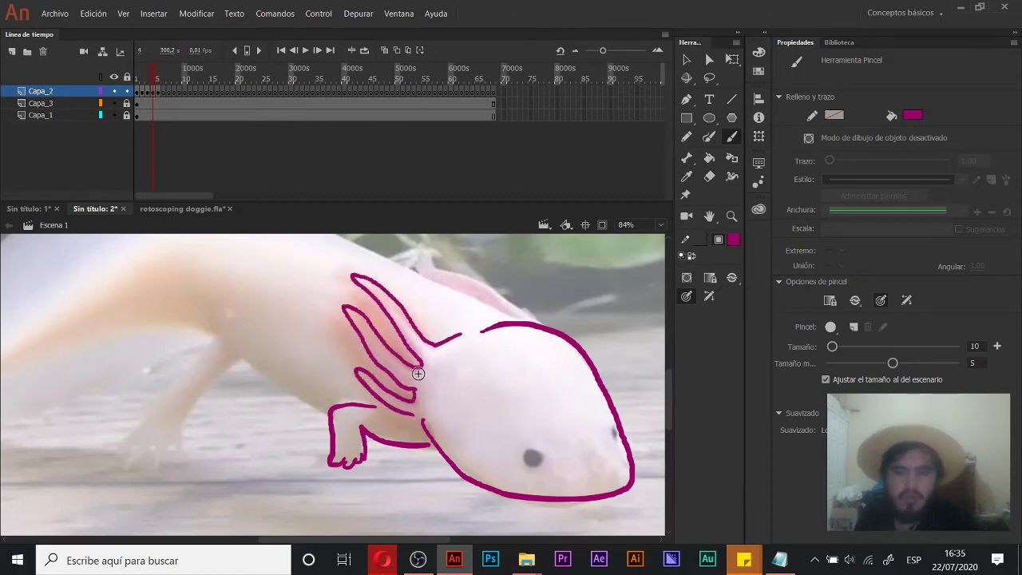
Step: Return to frame 3 and paint wavy fringes and short filament marks around the uppermost near-side gill
key(comma)
key(comma)
key(comma)
key(period)
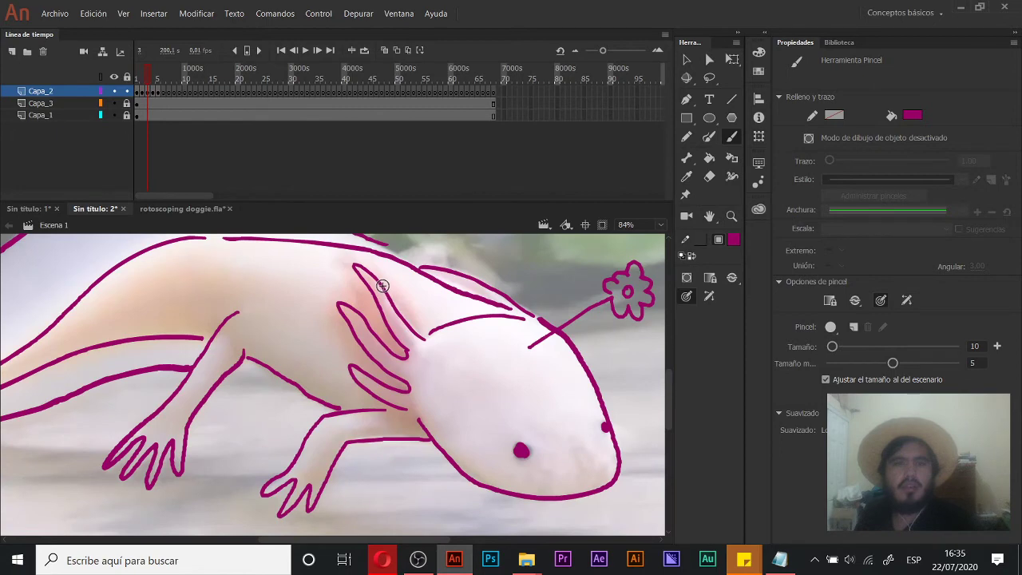
key(z)
click(372, 297)
key(b)
scroll(349, 330, down, 1)
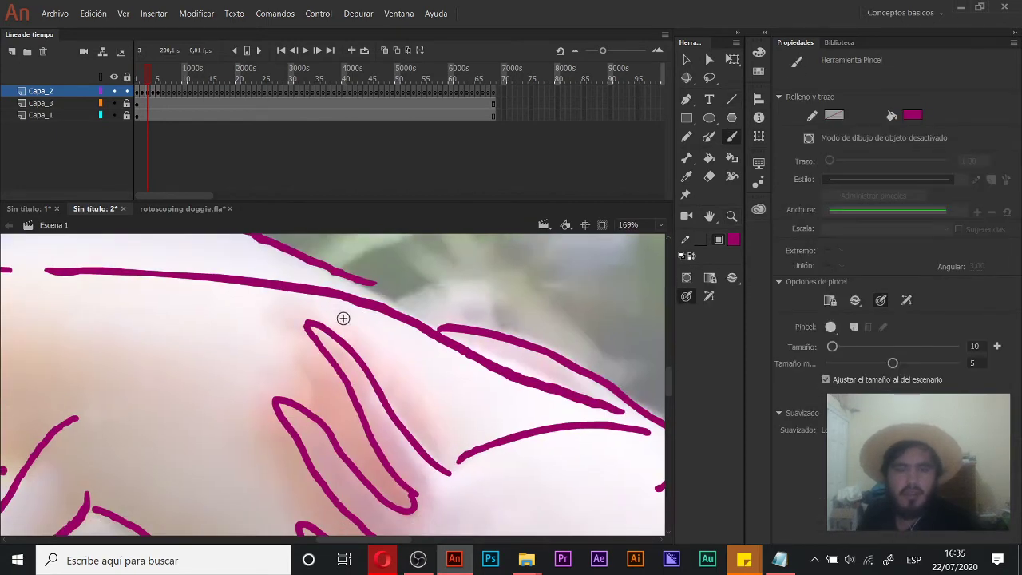
mouse_move(304, 310)
mouse_down()
mouse_move(324, 304)
mouse_move(372, 335)
mouse_up()
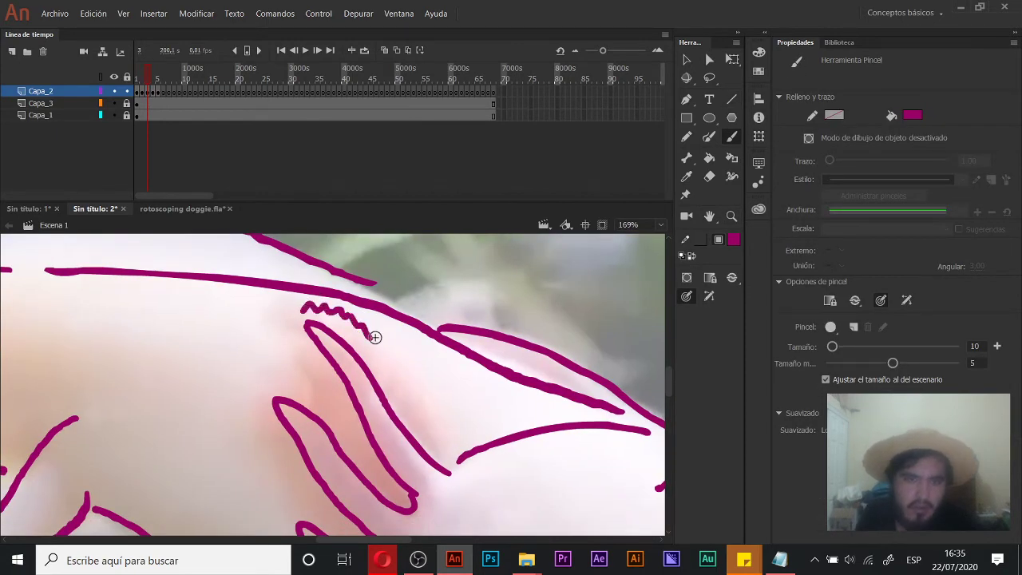
drag(446, 419, 455, 441)
drag(297, 330, 300, 361)
drag(363, 474, 376, 471)
mouse_move(320, 374)
mouse_down()
mouse_move(346, 399)
mouse_move(391, 399)
mouse_up()
drag(411, 400, 413, 418)
Step: Add wavy fringes and filament marks to the middle and lowest gills in frame 3, erasing the lines that overlap them
key(space)
drag(351, 404, 411, 312)
mouse_move(360, 287)
mouse_down()
mouse_move(328, 301)
mouse_move(359, 294)
mouse_move(343, 343)
mouse_move(409, 425)
mouse_move(428, 296)
mouse_move(421, 352)
mouse_up()
key(space)
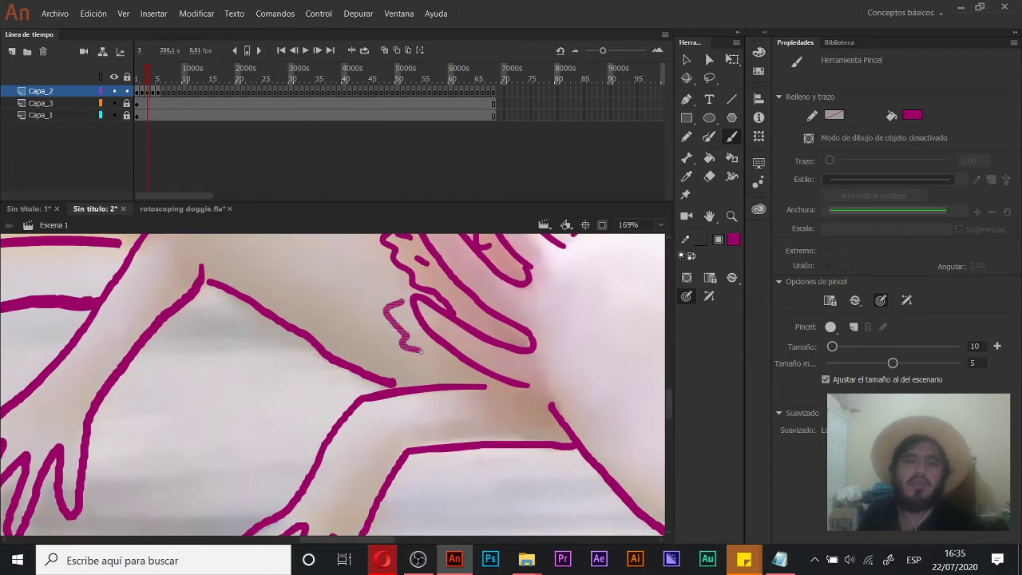
drag(473, 391, 522, 409)
drag(437, 351, 433, 357)
key(e)
mouse_move(478, 384)
mouse_down()
mouse_move(493, 377)
mouse_move(484, 391)
mouse_move(497, 396)
mouse_move(479, 401)
mouse_up()
key(b)
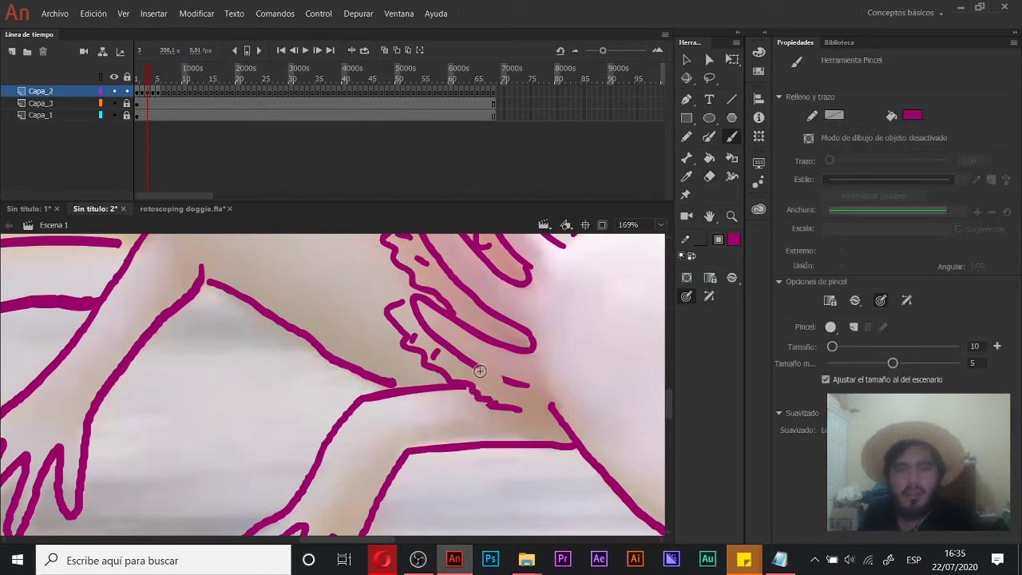
Step: Paint the wavy fringe and filament marks around the uppermost near-side gill in frame 4
key(z)
alt+click(432, 377)
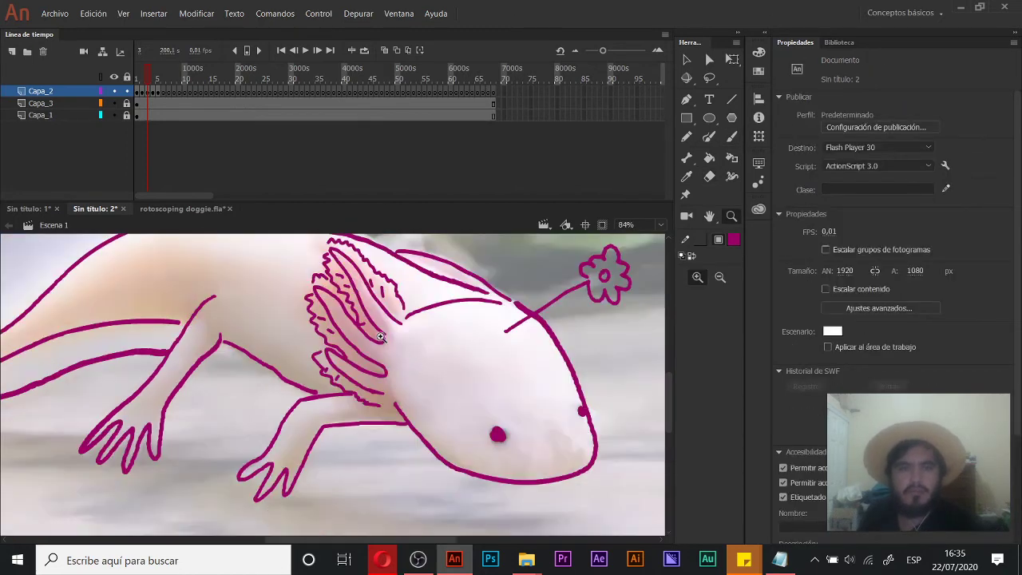
drag(423, 296, 413, 367)
drag(327, 350, 406, 320)
key(.)
click(434, 322)
key(b)
mouse_move(281, 330)
mouse_down()
mouse_move(307, 327)
mouse_move(341, 354)
mouse_up()
drag(405, 453, 405, 454)
drag(338, 377, 356, 418)
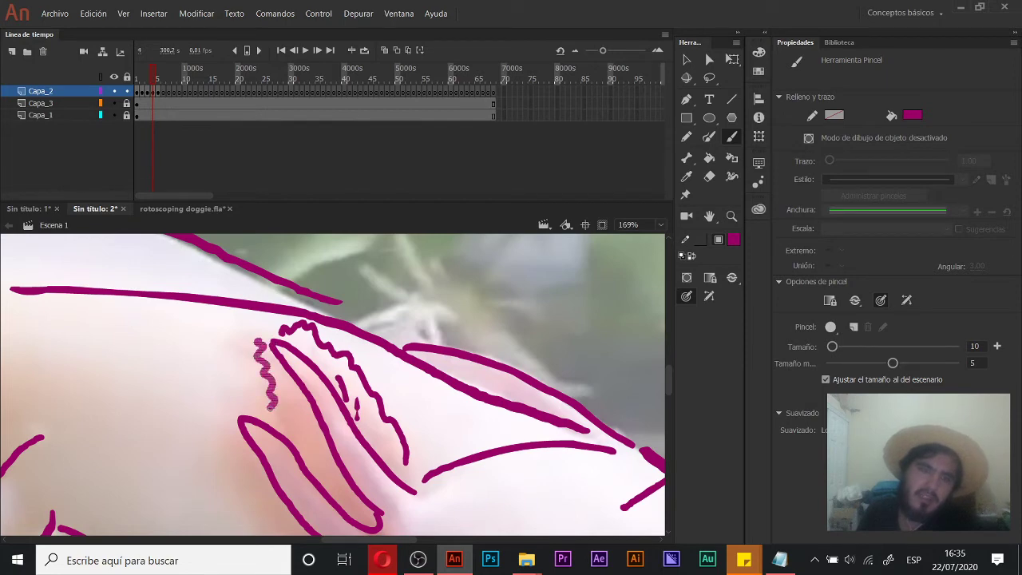
drag(270, 409, 286, 435)
drag(286, 388, 310, 421)
Step: Add wavy fringes and filament marks to the middle and lowest gills in frame 4
mouse_move(313, 439)
mouse_down()
mouse_move(325, 443)
mouse_move(330, 388)
mouse_up()
drag(280, 338, 297, 322)
mouse_move(274, 375)
mouse_down()
mouse_move(291, 326)
mouse_move(311, 403)
mouse_move(342, 427)
mouse_up()
drag(304, 366, 315, 367)
mouse_move(322, 395)
mouse_down()
mouse_move(338, 403)
mouse_move(329, 374)
mouse_move(329, 405)
mouse_move(346, 433)
mouse_move(415, 452)
mouse_up()
drag(350, 416, 364, 415)
drag(375, 431, 386, 432)
key(z)
alt+click(407, 416)
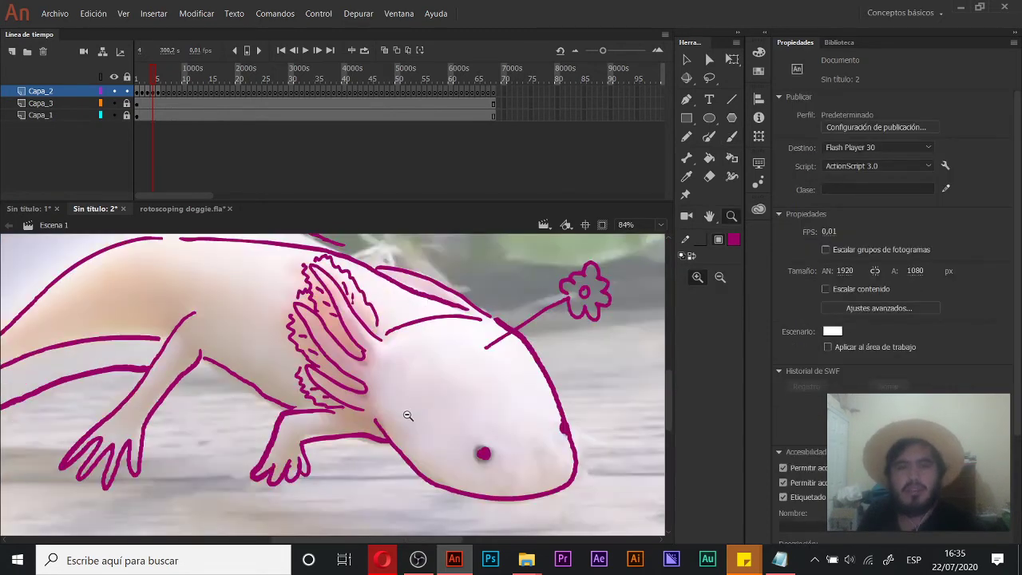
Step: Turn onion skinning back on in frame 5 and draw the stemmed flower on the head, slightly lower than in frame 4
alt+click(406, 413)
key(period)
click(392, 374)
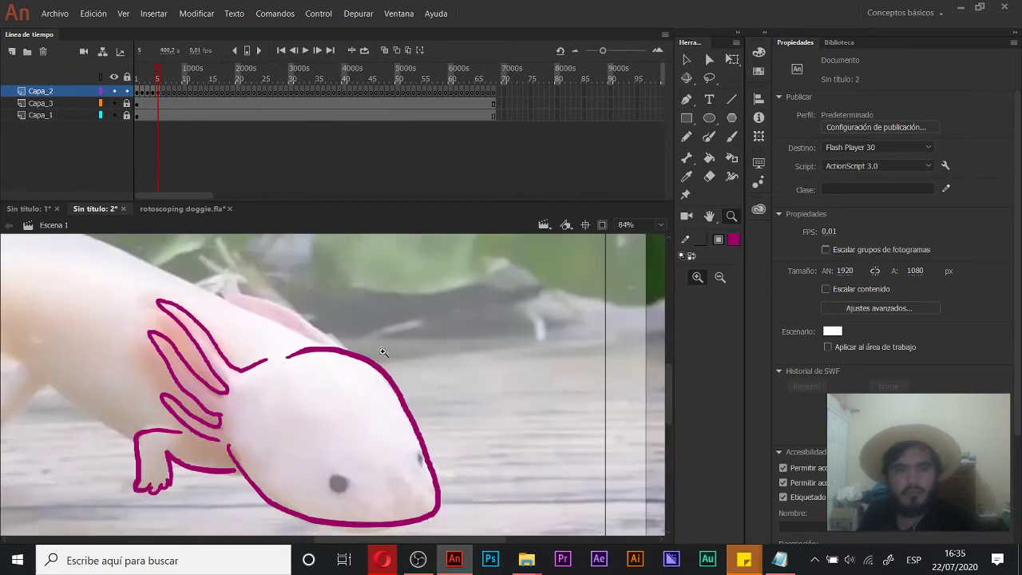
click(386, 50)
scroll(349, 360, down, 1)
key(b)
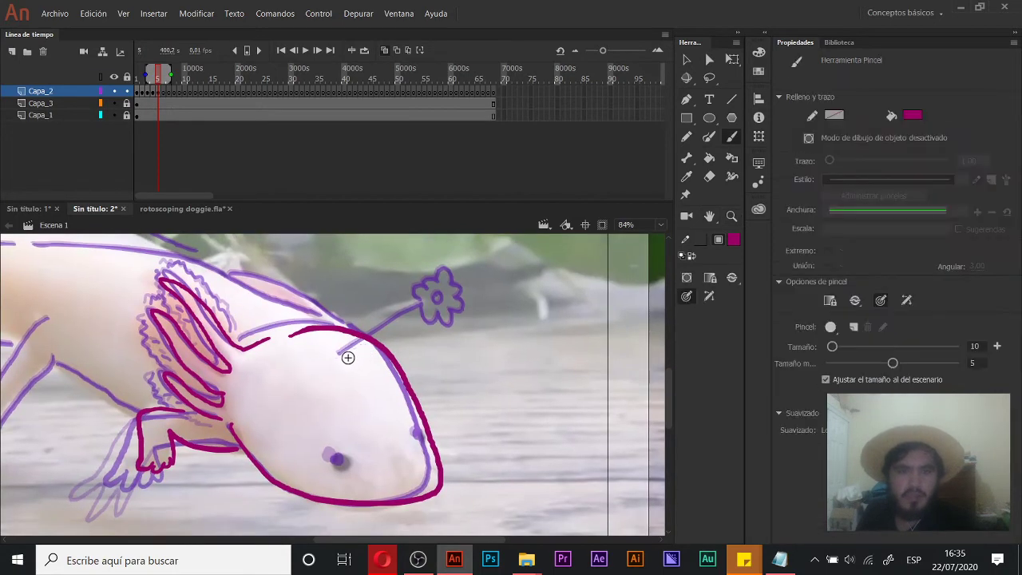
drag(431, 316, 445, 311)
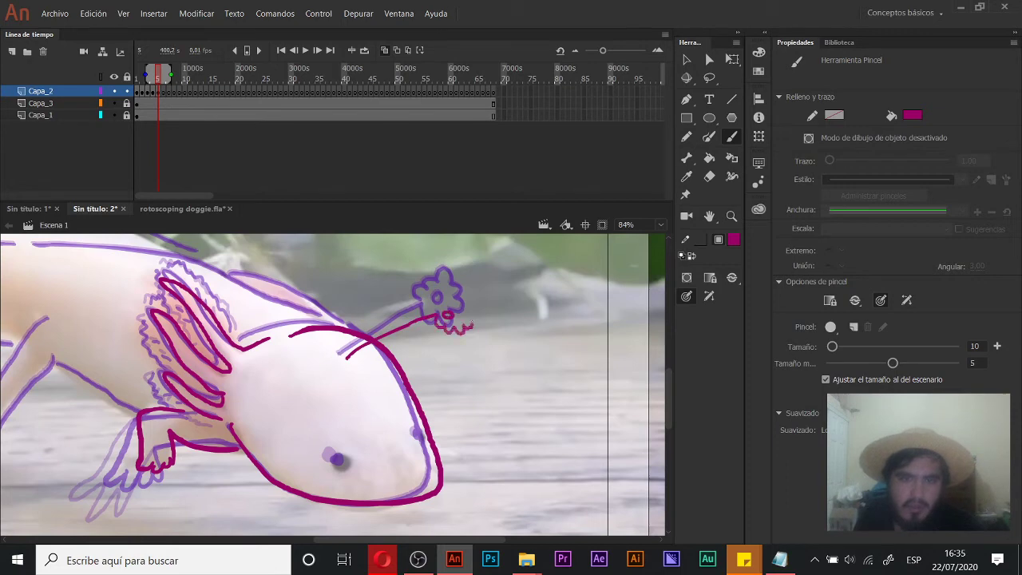
key(ctrl+z)
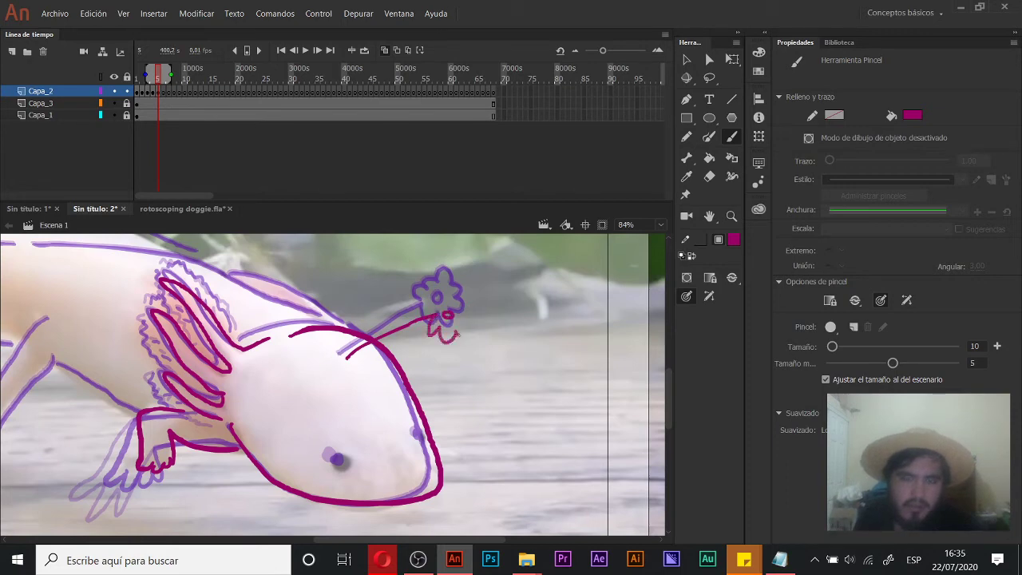
key(ctrl+z)
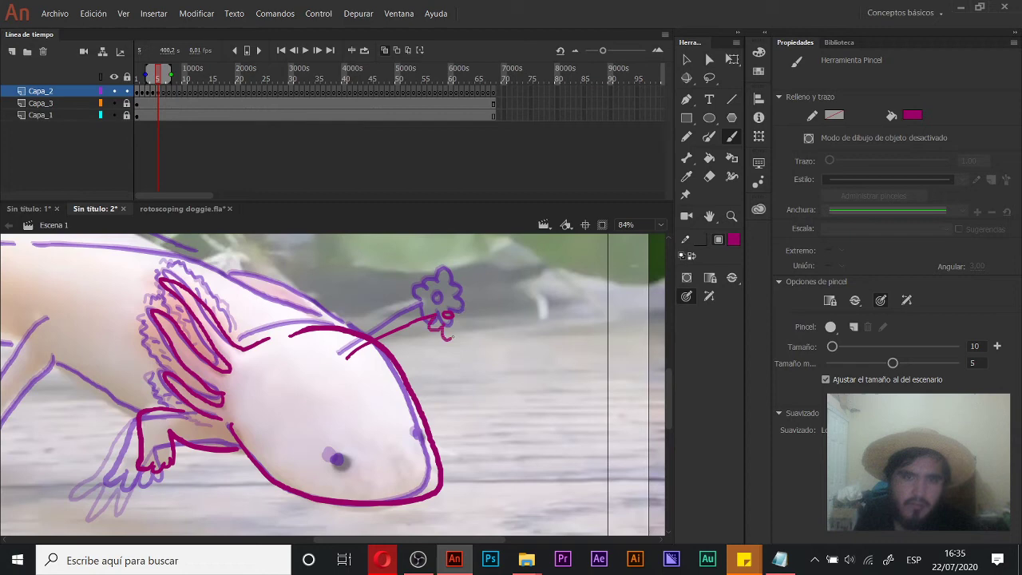
drag(444, 301, 436, 310)
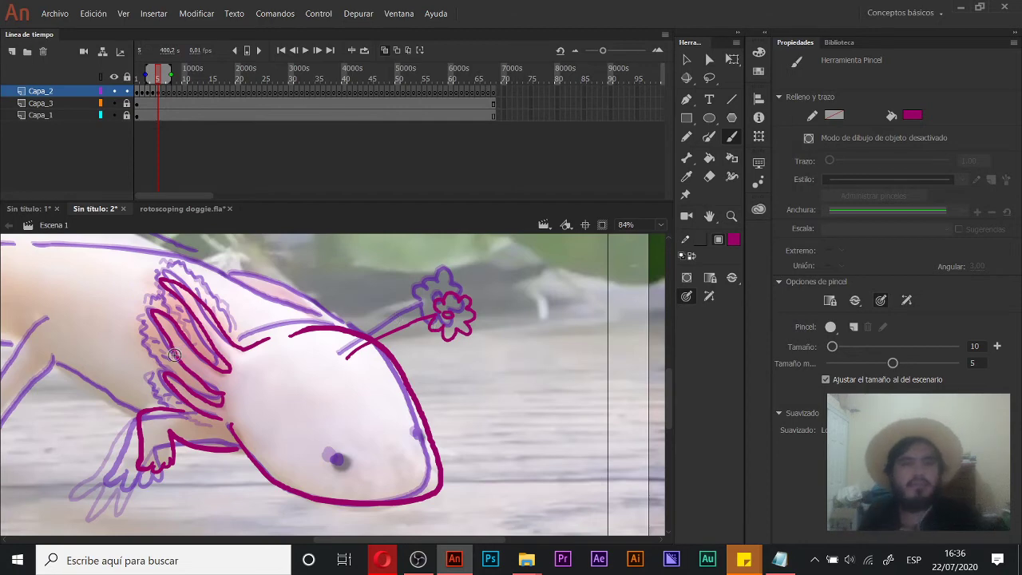
Step: Trace the belly line and the hind leg with its toes in frame 5, turning off onion skinning to see the video
drag(173, 386, 324, 388)
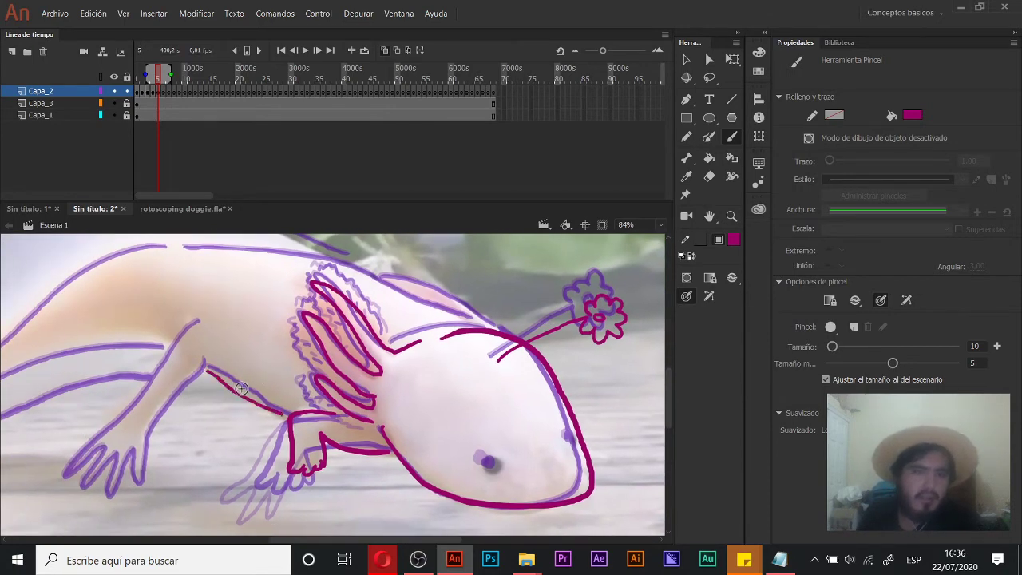
drag(177, 378, 282, 351)
drag(299, 296, 288, 303)
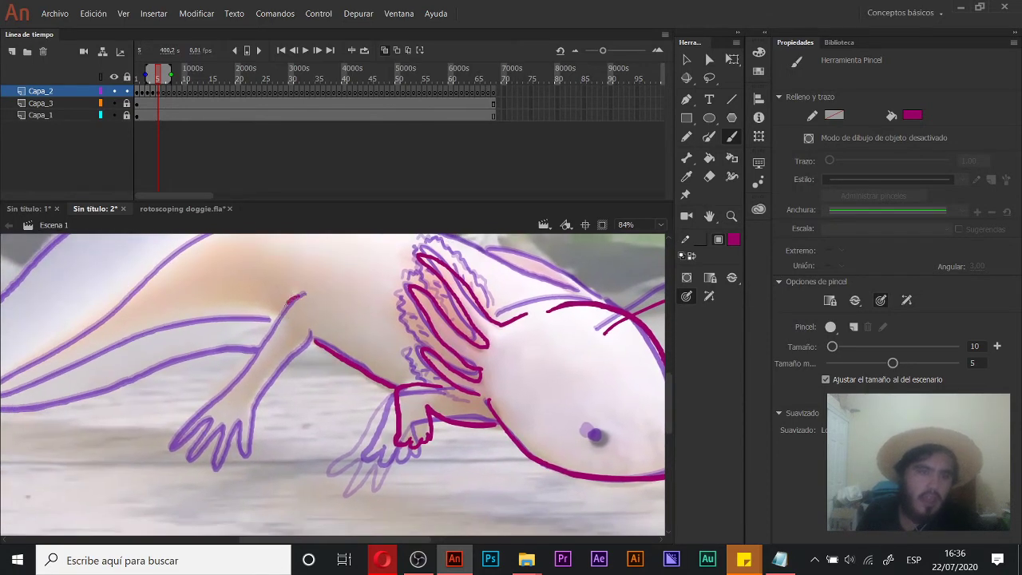
click(384, 50)
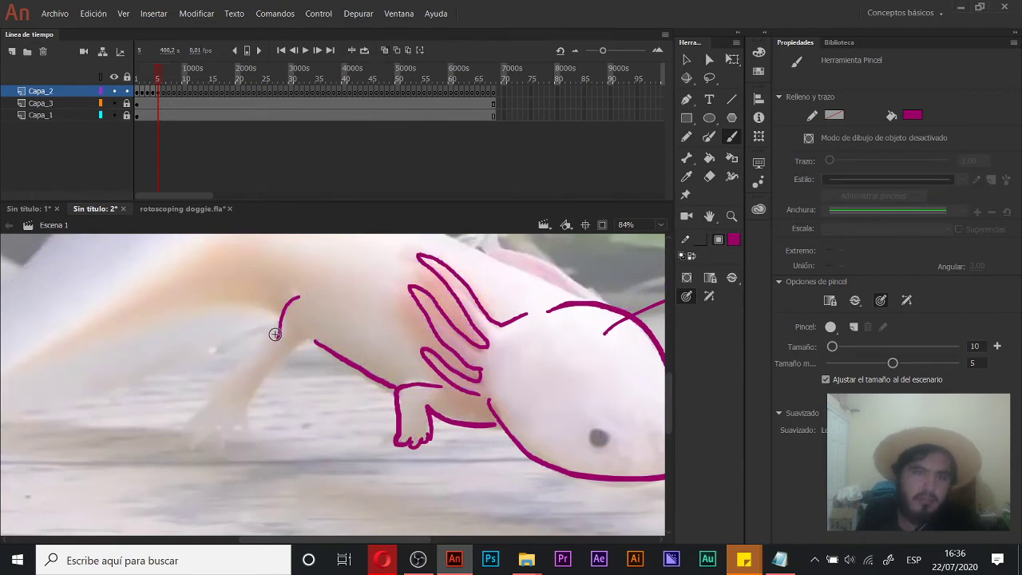
key(e)
mouse_move(300, 290)
mouse_down()
mouse_move(274, 338)
mouse_move(217, 392)
mouse_up()
key(b)
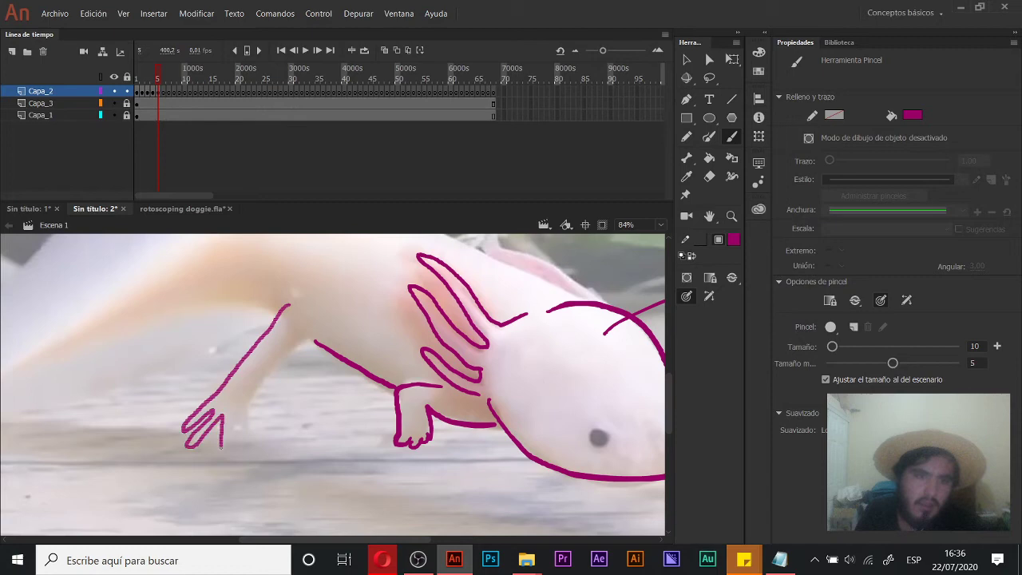
drag(302, 341, 314, 329)
Step: Trace the axolotl's back and the upper and lower edges of its tail in frame 5
drag(261, 302, 413, 356)
drag(366, 330, 382, 340)
mouse_move(552, 292)
mouse_down()
mouse_move(323, 320)
mouse_move(196, 411)
mouse_move(225, 419)
mouse_move(406, 369)
mouse_move(308, 336)
mouse_move(265, 343)
mouse_up()
drag(364, 307, 527, 366)
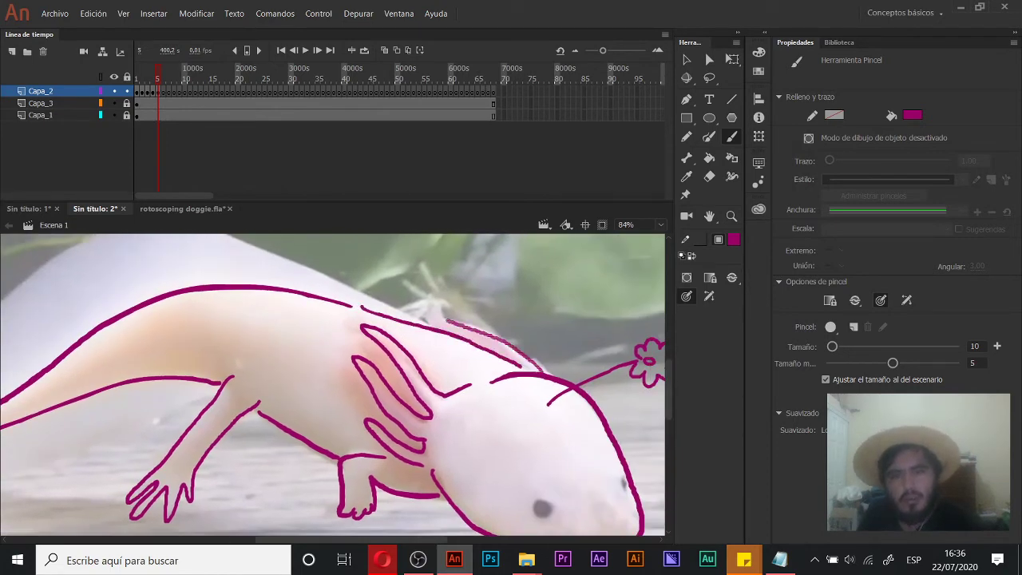
Step: Outline the fin above and below the tail and the far-side gill in frame 5
mouse_move(487, 346)
mouse_down()
mouse_move(416, 272)
mouse_move(447, 307)
mouse_move(631, 335)
mouse_move(353, 250)
mouse_up()
key(ctrl+z)
mouse_move(610, 350)
mouse_down()
mouse_move(547, 319)
mouse_move(313, 254)
mouse_move(138, 367)
mouse_move(35, 498)
mouse_move(253, 469)
mouse_move(409, 412)
mouse_up()
drag(479, 399, 383, 356)
key(ctrl+space)
click(373, 370)
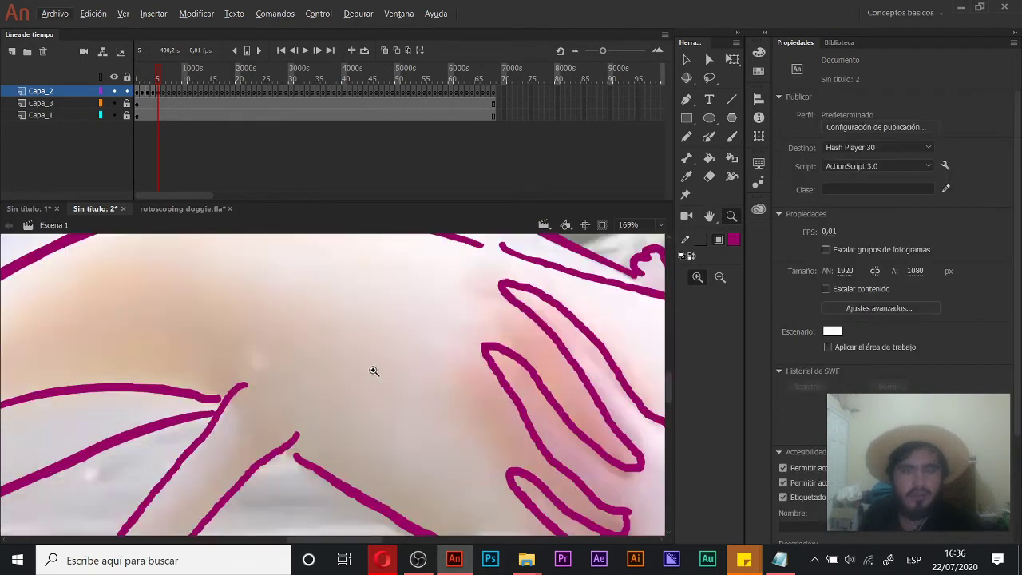
Step: Fill in the axolotl's near and far eyes with the brush in frame 5
alt+click(341, 374)
alt+click(354, 399)
click(457, 455)
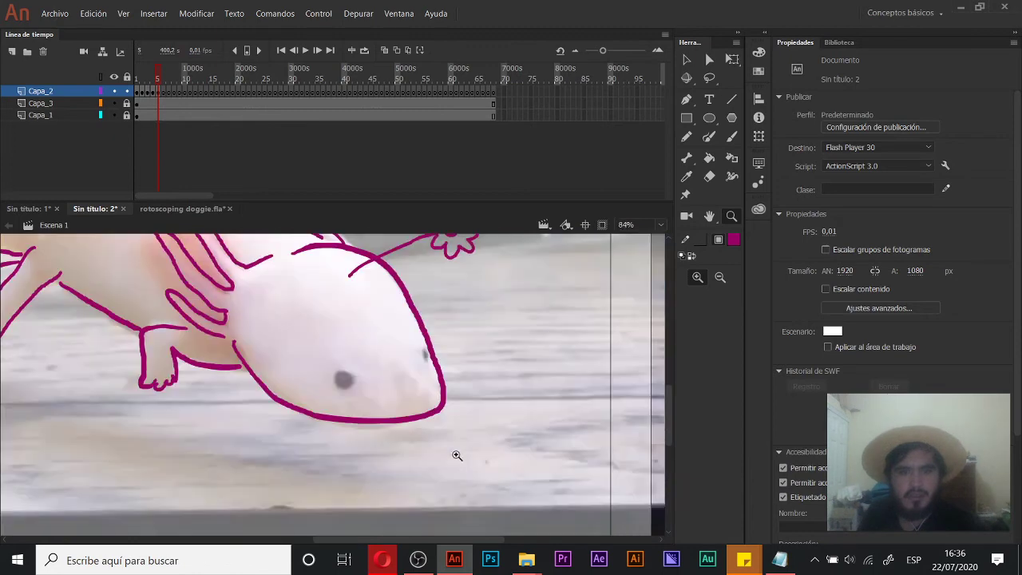
key(b)
key(b)
drag(344, 380, 345, 382)
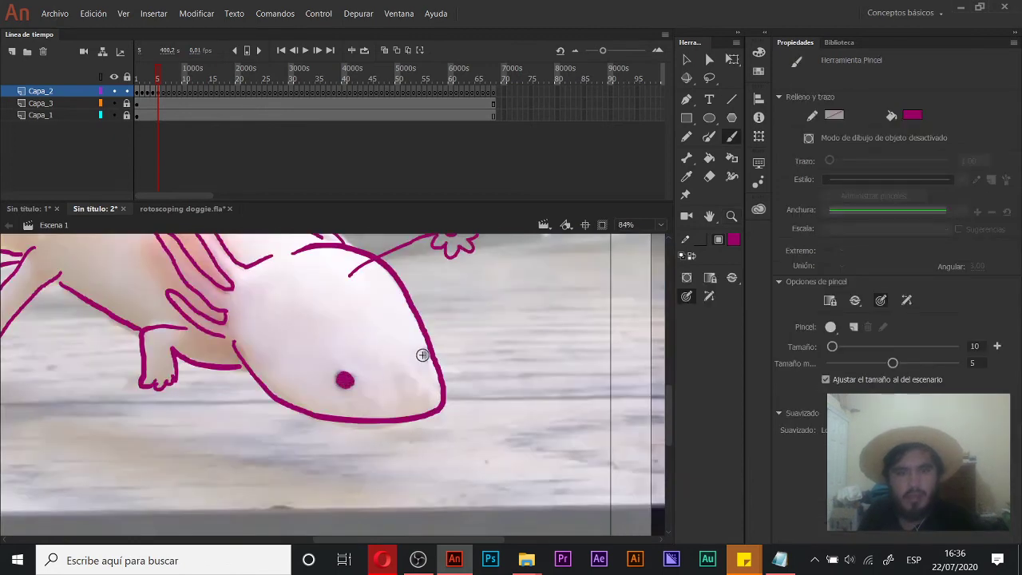
Step: Compare the axolotl's pose in the video between frame 6 and its neighbouring frames
key(.)
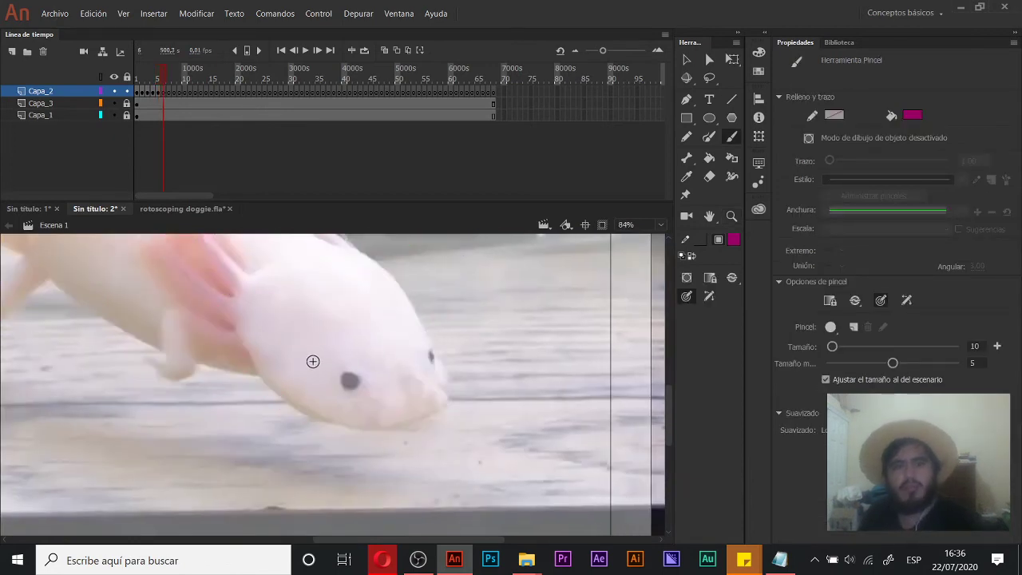
key(z)
alt+click(303, 346)
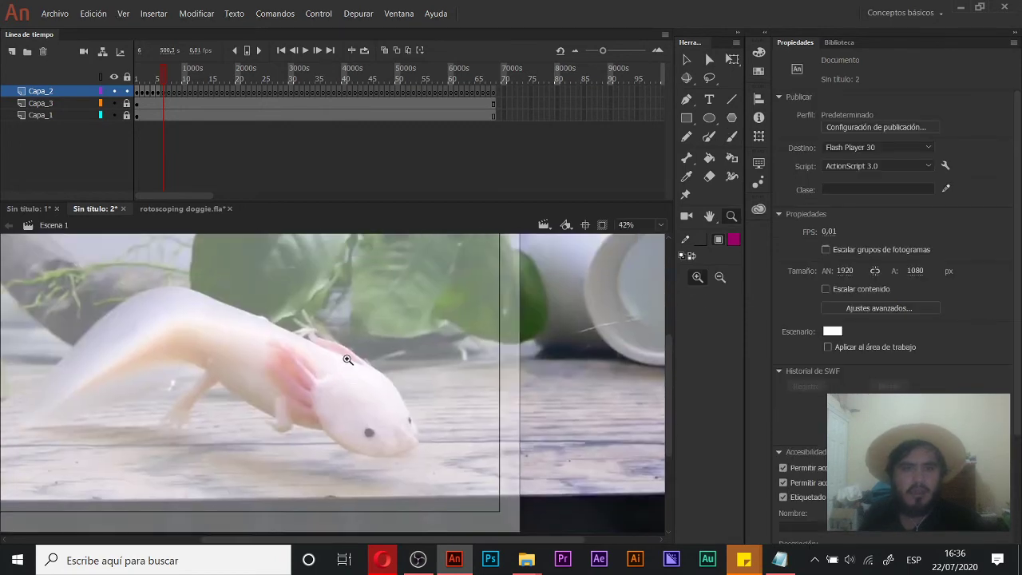
key(.)
key(.)
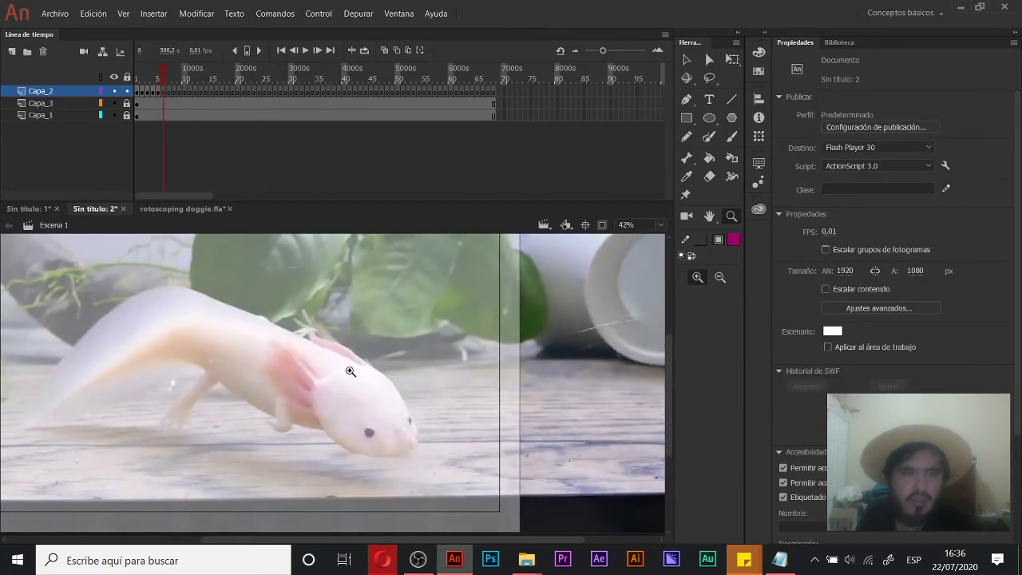
key(.)
key(.)
key(.)
key(.)
key(comma)
key(period)
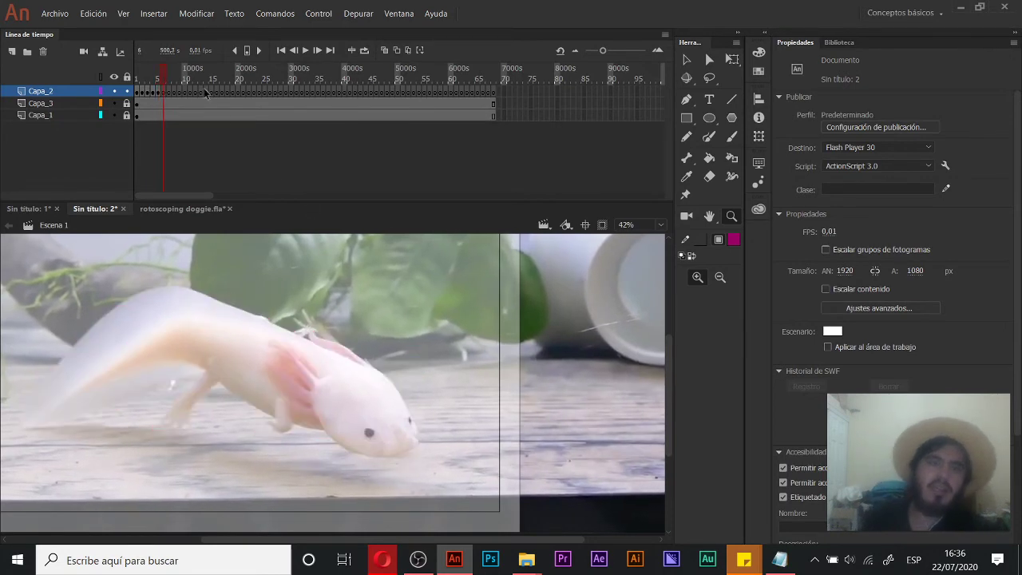
Step: Place a copy of frame 5's drawing in frame 6 of Capa_2 and nudge it right and down to match the video's head
click(164, 92)
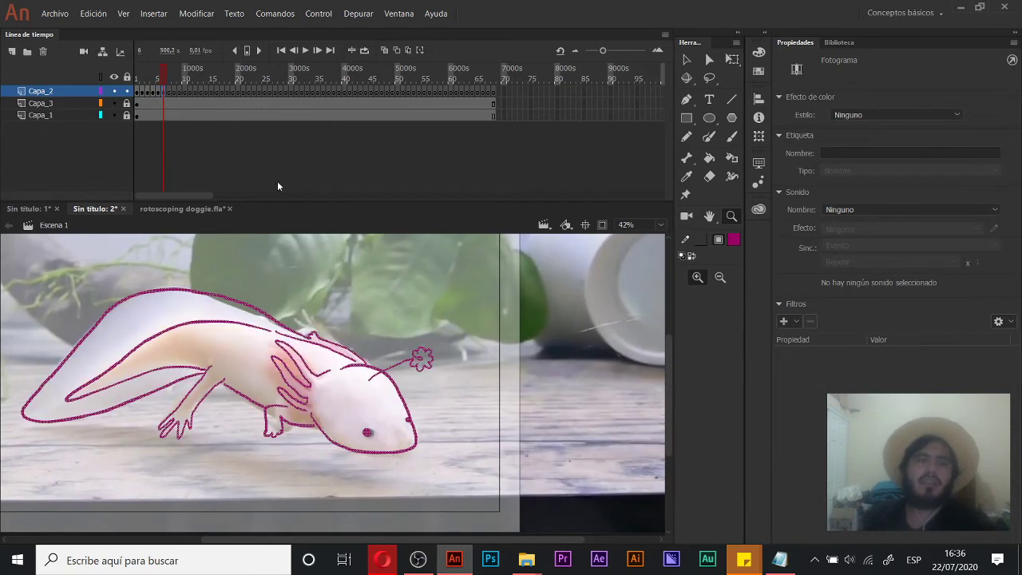
key(Right)
key(Right)
key(Right)
key(Right)
key(Right)
key(Right)
key(Right)
key(Down)
key(Down)
key(Down)
key(Down)
key(Down)
key(Down)
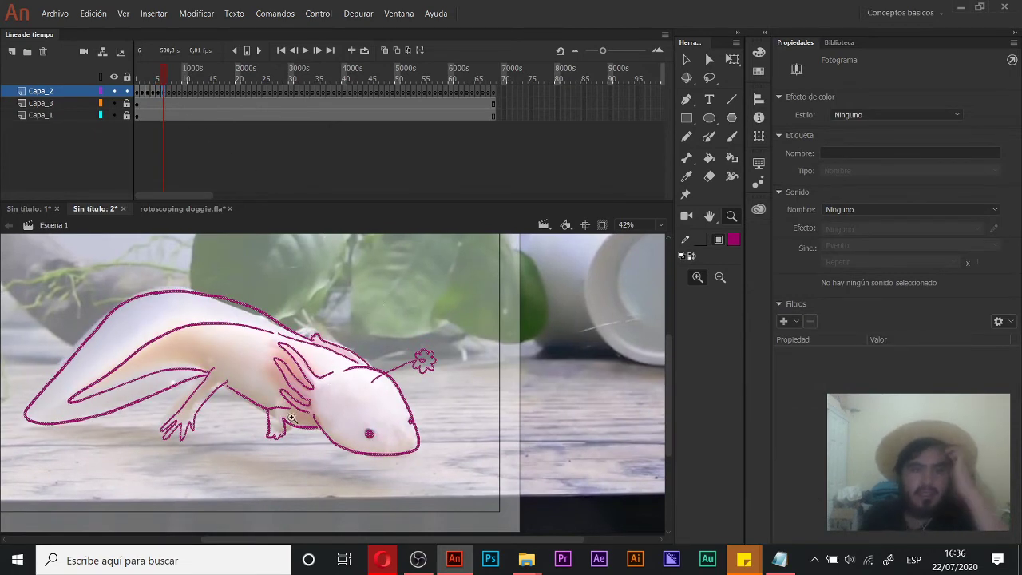
Step: Remove the copied hind leg, back line and all tail and fin lines from frame 6
key(e)
mouse_move(220, 367)
mouse_down()
mouse_move(180, 430)
mouse_move(209, 407)
mouse_move(161, 437)
mouse_move(223, 378)
mouse_move(163, 431)
mouse_up()
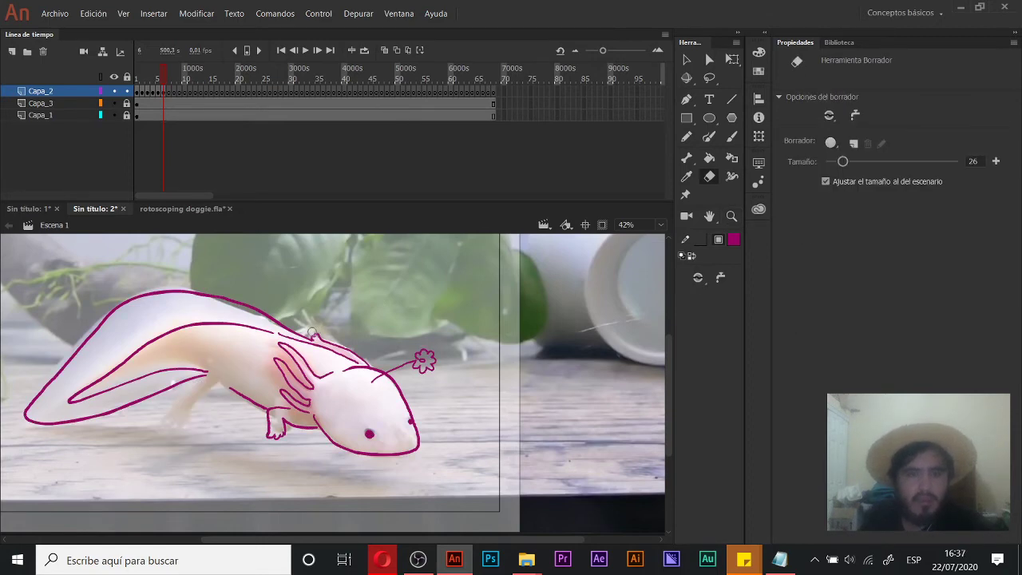
mouse_move(307, 334)
mouse_down()
mouse_move(240, 305)
mouse_move(130, 296)
mouse_move(99, 318)
mouse_move(190, 286)
mouse_move(114, 303)
mouse_move(22, 415)
mouse_move(155, 377)
mouse_move(202, 376)
mouse_move(265, 324)
mouse_up()
key(v)
click(239, 325)
key(Delete)
click(173, 368)
key(Delete)
drag(197, 336, 2, 506)
key(Delete)
Step: Return to frame 5 and draw the jagged fringes around the near-side gills
key(comma)
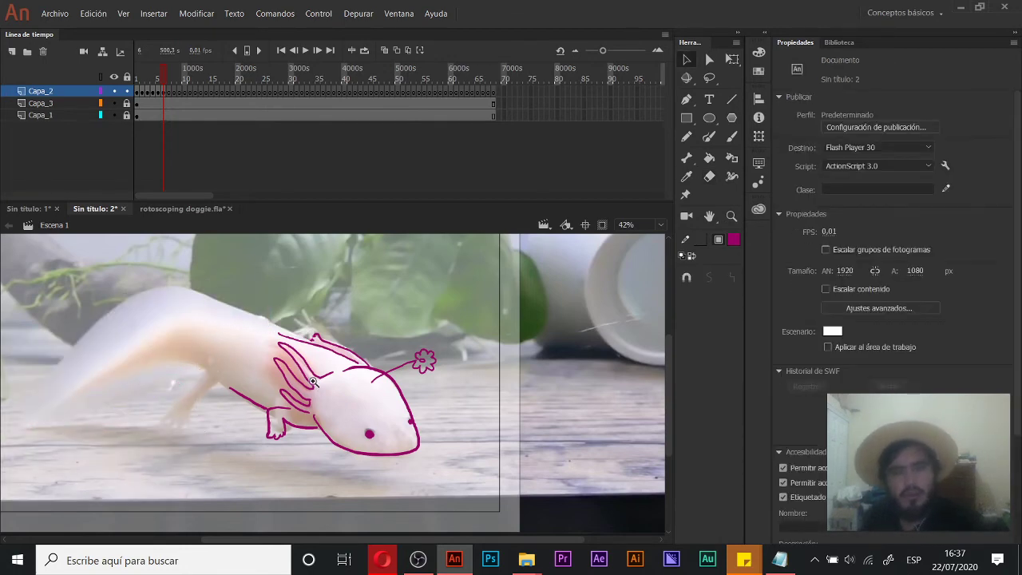
key(z)
click(306, 360)
key(b)
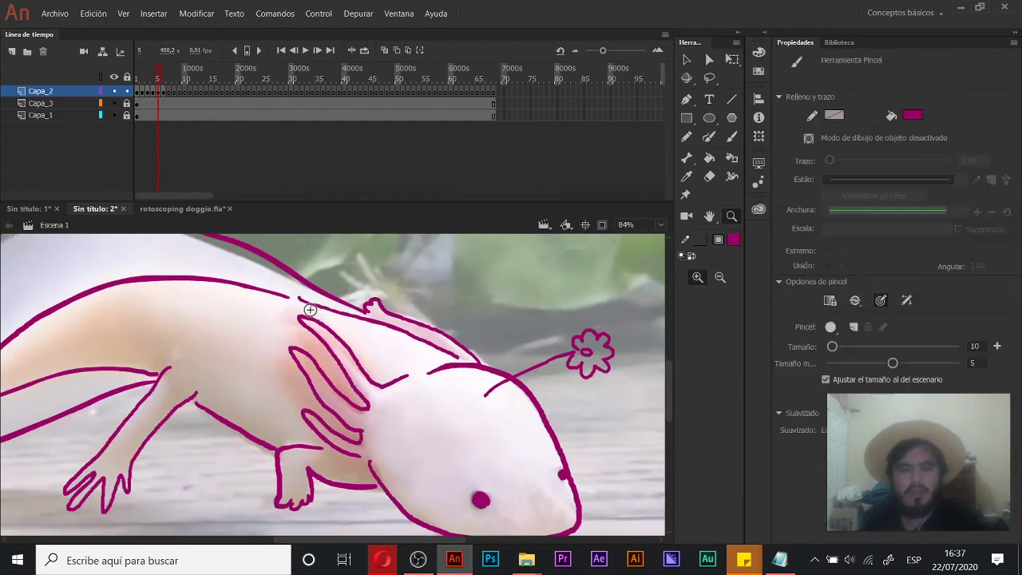
mouse_move(297, 306)
mouse_down()
mouse_move(342, 322)
mouse_move(386, 373)
mouse_up()
mouse_move(318, 356)
mouse_down()
mouse_move(323, 364)
mouse_move(293, 350)
mouse_move(288, 363)
mouse_move(307, 423)
mouse_up()
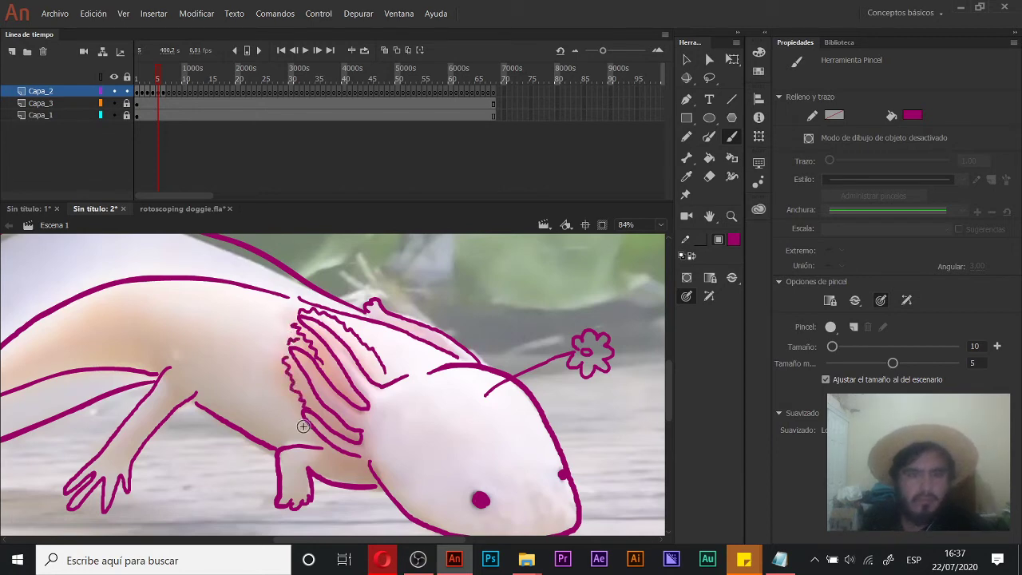
drag(338, 328, 355, 359)
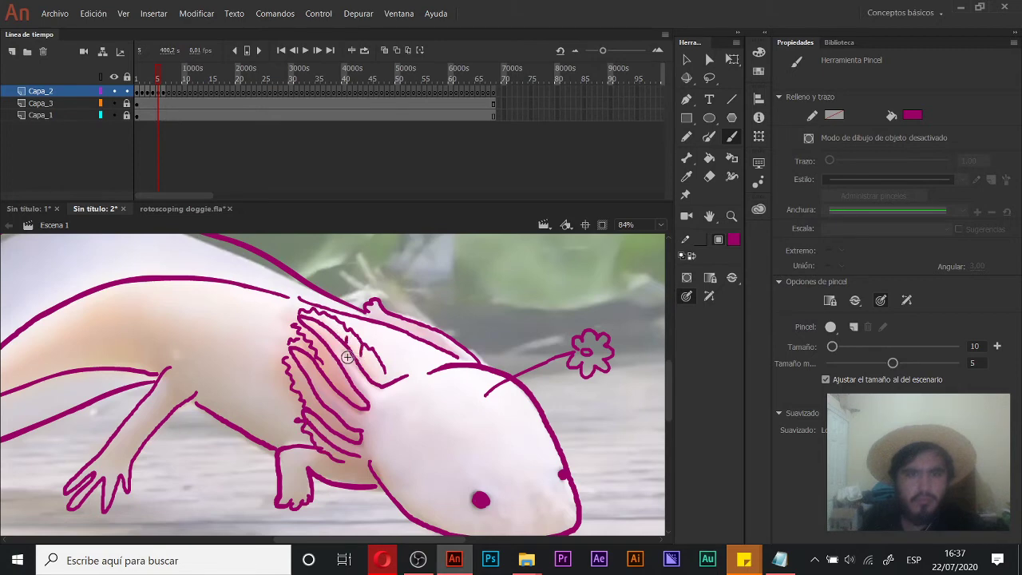
key(space)
mouse_move(389, 334)
mouse_down()
mouse_move(524, 340)
mouse_move(304, 266)
mouse_move(393, 300)
mouse_up()
Step: Draw the jagged fringes around the near-side gills in frame 6
key(period)
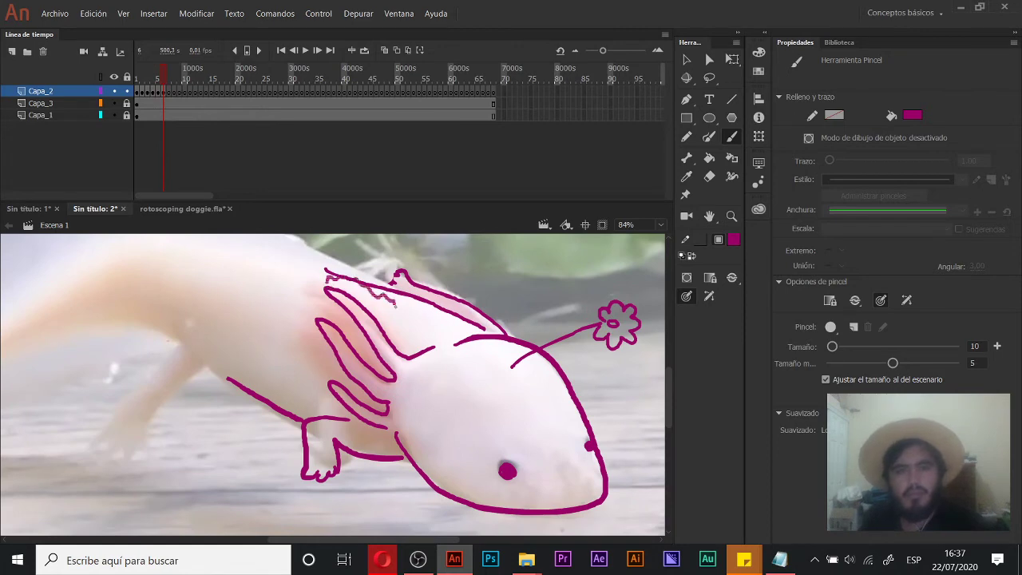
drag(400, 349, 405, 352)
drag(358, 289, 364, 304)
drag(375, 297, 356, 349)
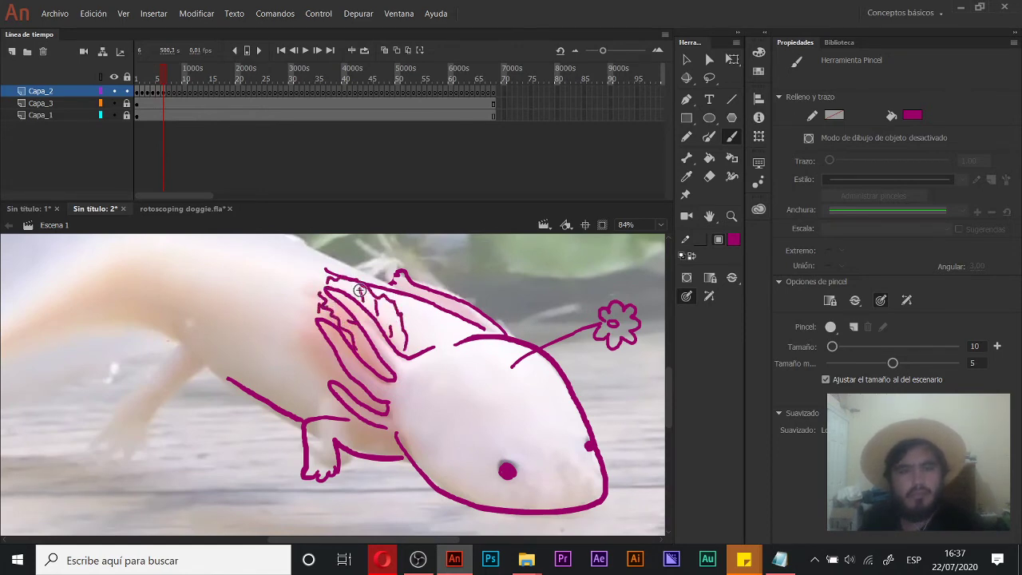
mouse_move(318, 323)
mouse_down()
mouse_move(313, 341)
mouse_move(336, 368)
mouse_up()
drag(347, 420, 383, 436)
Step: Trace the hind leg with its toes in frame 6, joining it to the belly line
drag(276, 376, 444, 367)
drag(367, 309, 264, 429)
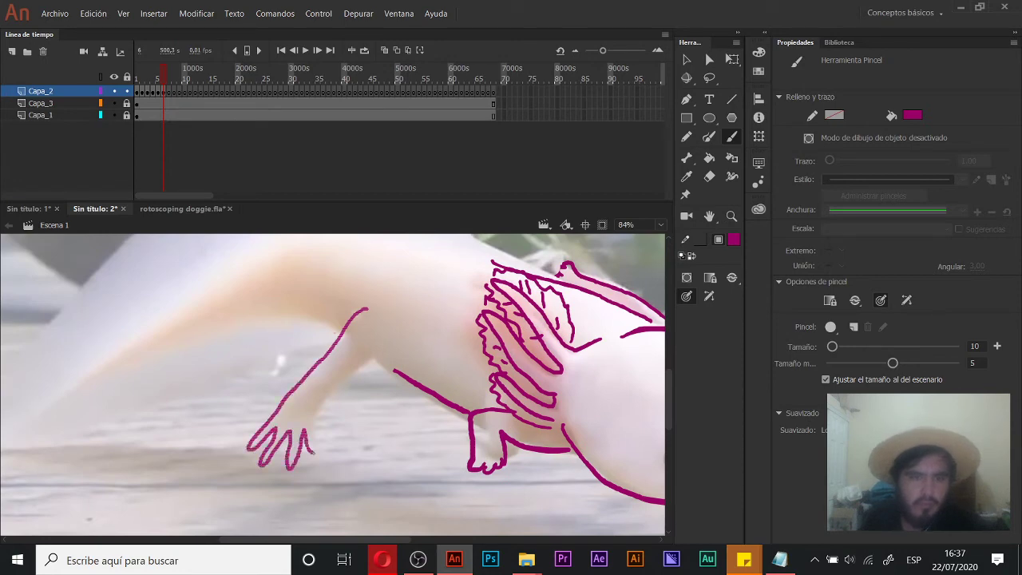
mouse_move(377, 348)
mouse_down()
mouse_move(414, 377)
mouse_move(301, 294)
mouse_up()
Step: Erase the copied front leg in frame 6 and redraw it bent back under the gills, with the throat line
key(e)
mouse_move(418, 369)
mouse_down()
mouse_move(436, 406)
mouse_move(463, 405)
mouse_move(423, 400)
mouse_move(404, 415)
mouse_up()
key(b)
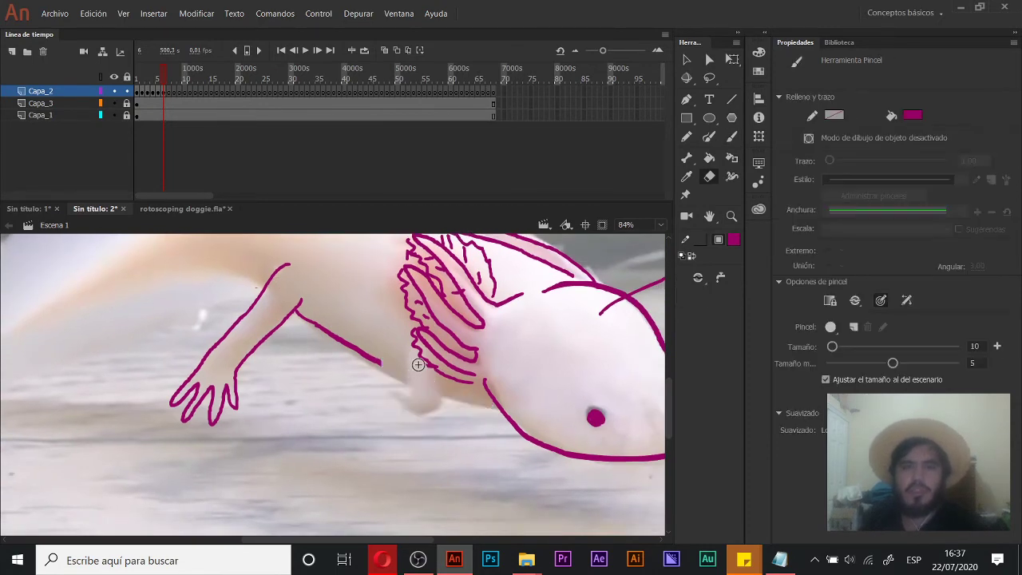
mouse_move(414, 346)
mouse_down()
mouse_move(399, 403)
mouse_move(438, 407)
mouse_move(438, 377)
mouse_up()
drag(493, 411, 495, 412)
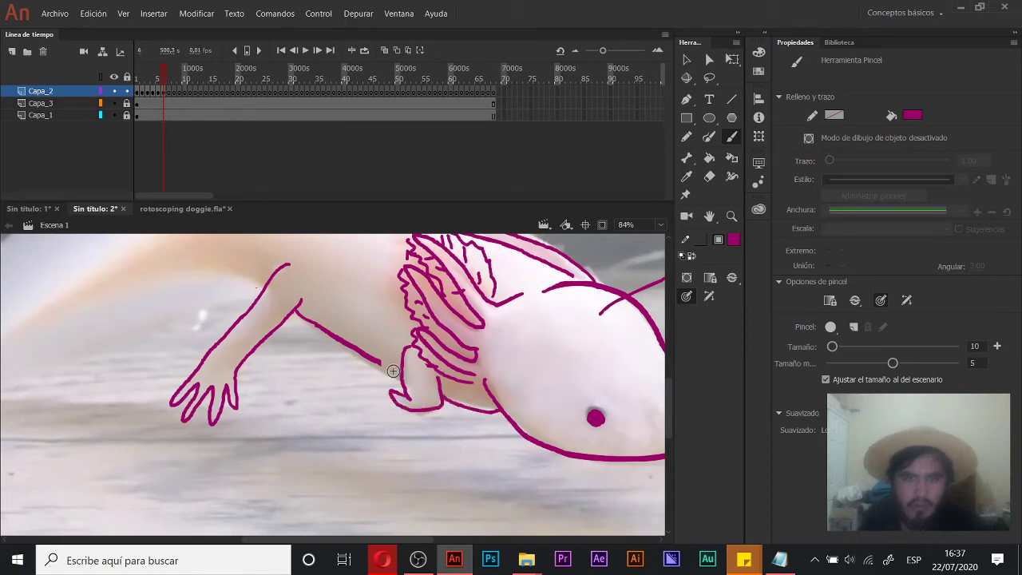
Step: Trace the axolotl's back line and the lower edge of its tail in frame 6
mouse_move(229, 266)
mouse_down()
mouse_move(377, 341)
mouse_move(458, 330)
mouse_move(447, 385)
mouse_up()
mouse_move(623, 345)
mouse_down()
mouse_move(467, 324)
mouse_move(257, 439)
mouse_move(274, 456)
mouse_move(457, 413)
mouse_move(479, 419)
mouse_up()
drag(455, 311, 388, 264)
ctrl+click(435, 338)
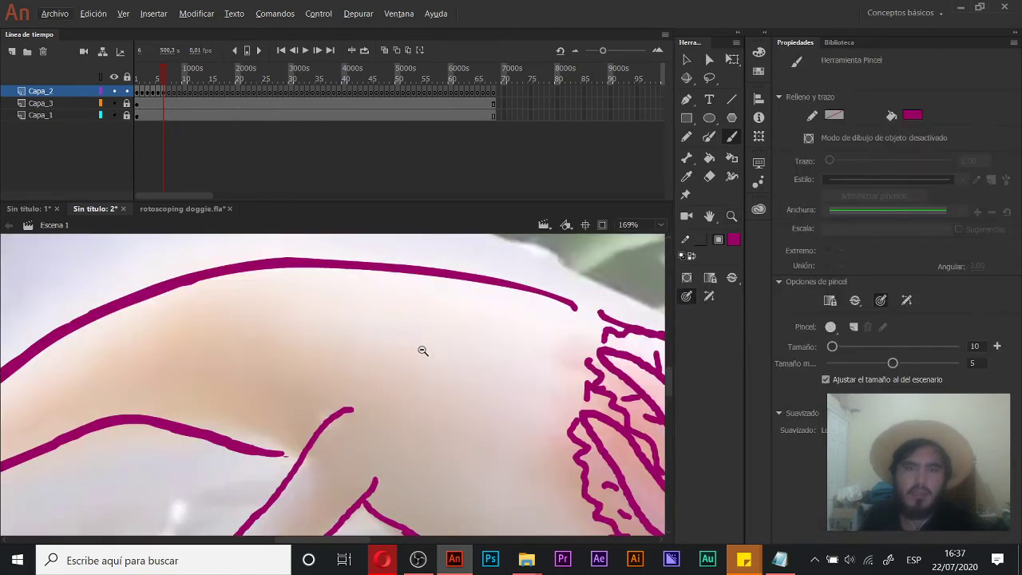
ctrl+alt+click(379, 364)
ctrl+alt+click(379, 369)
Step: Outline the fin around the tail in frame 6, erasing and redrawing part of its upper edge up to the arched back
mouse_move(343, 367)
mouse_down()
mouse_move(442, 348)
mouse_move(337, 316)
mouse_move(225, 416)
mouse_up()
drag(236, 457, 377, 407)
key(e)
mouse_move(239, 377)
mouse_down()
mouse_move(329, 310)
mouse_move(341, 313)
mouse_move(251, 372)
mouse_move(242, 394)
mouse_up()
key(b)
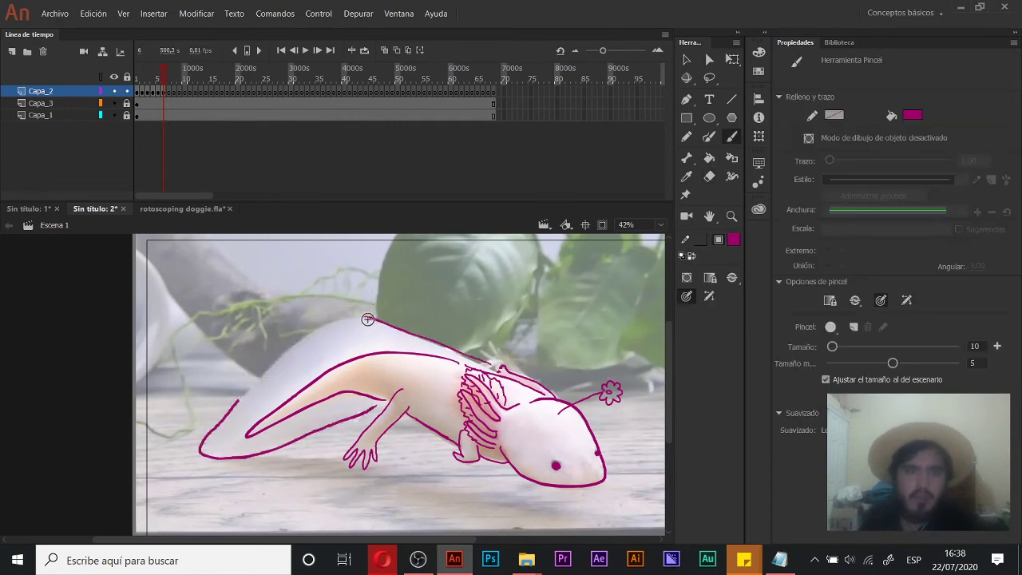
drag(239, 399, 363, 316)
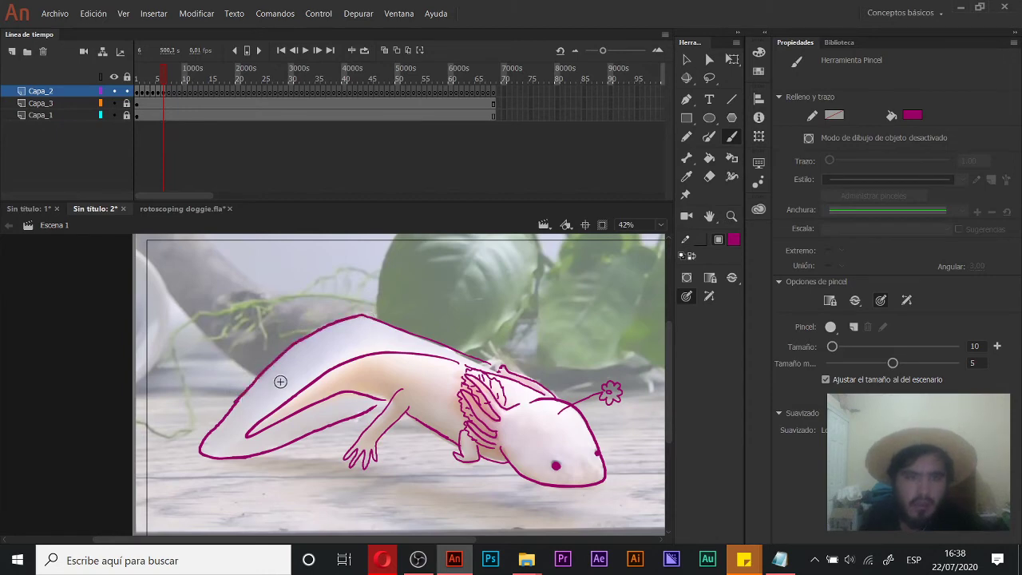
Step: Set a playback loop over frames 1 to 6, hide the Capa_1 video and return to frame 1
drag(410, 365, 302, 359)
key(v)
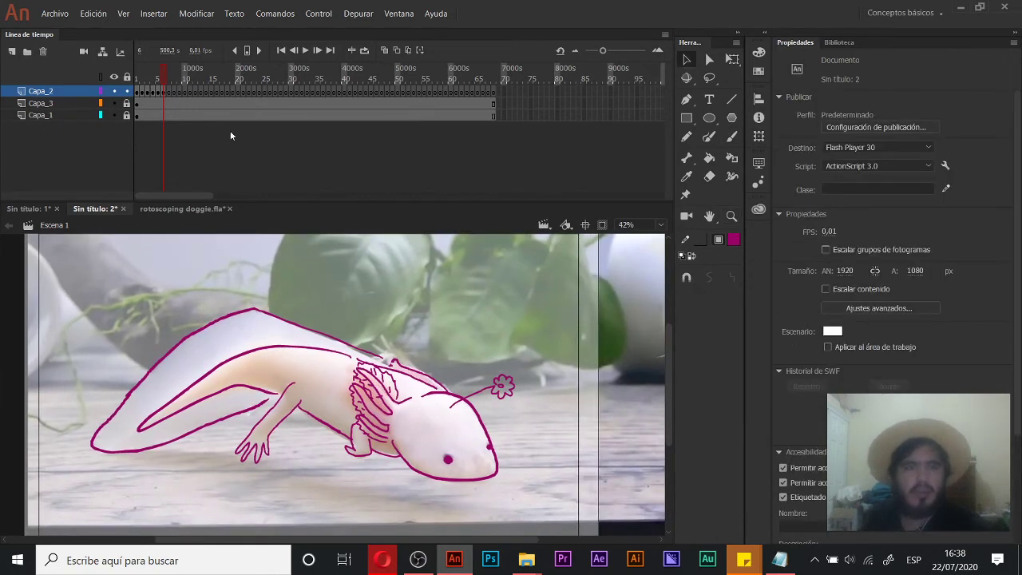
drag(159, 81, 136, 79)
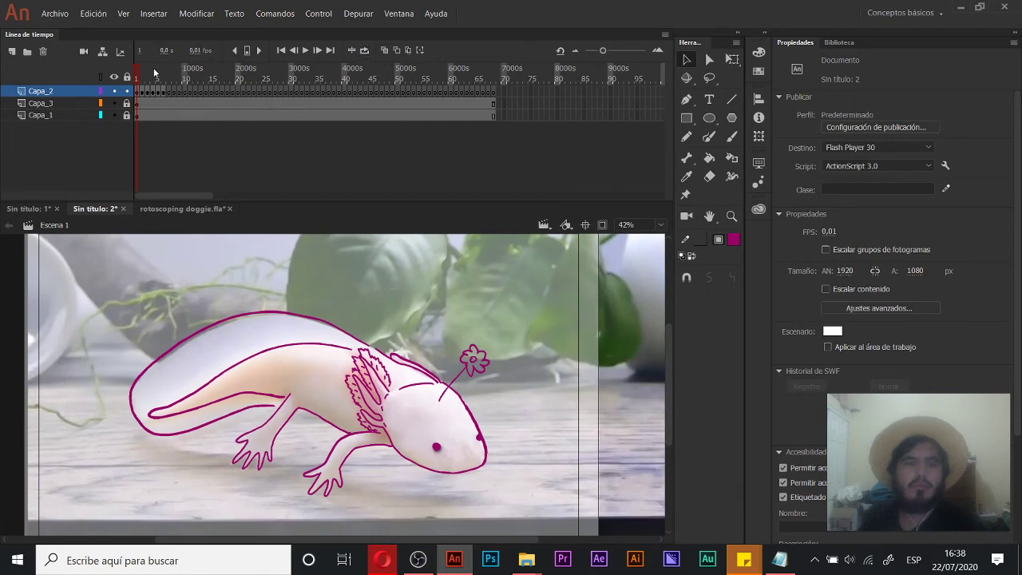
click(365, 50)
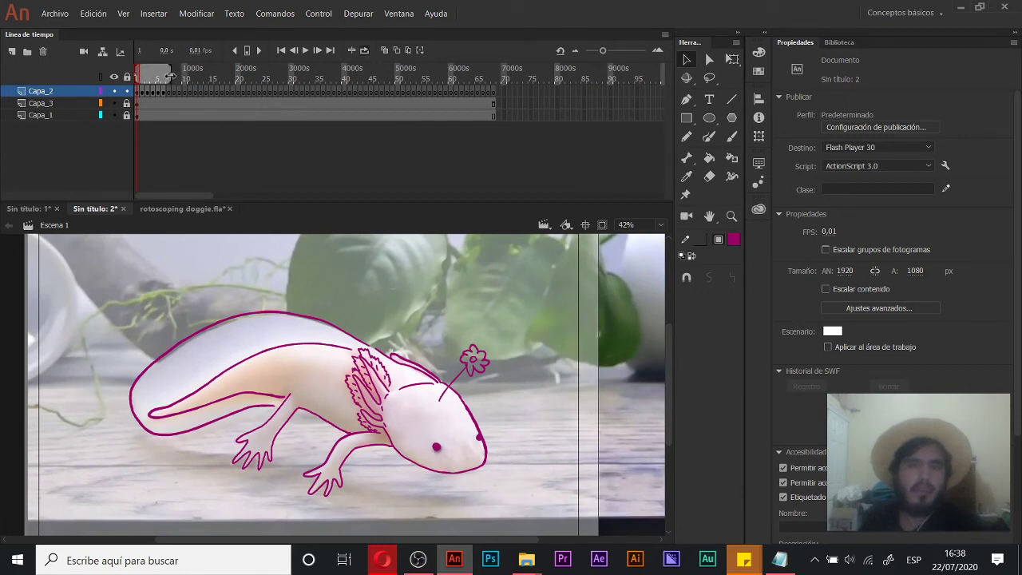
click(113, 116)
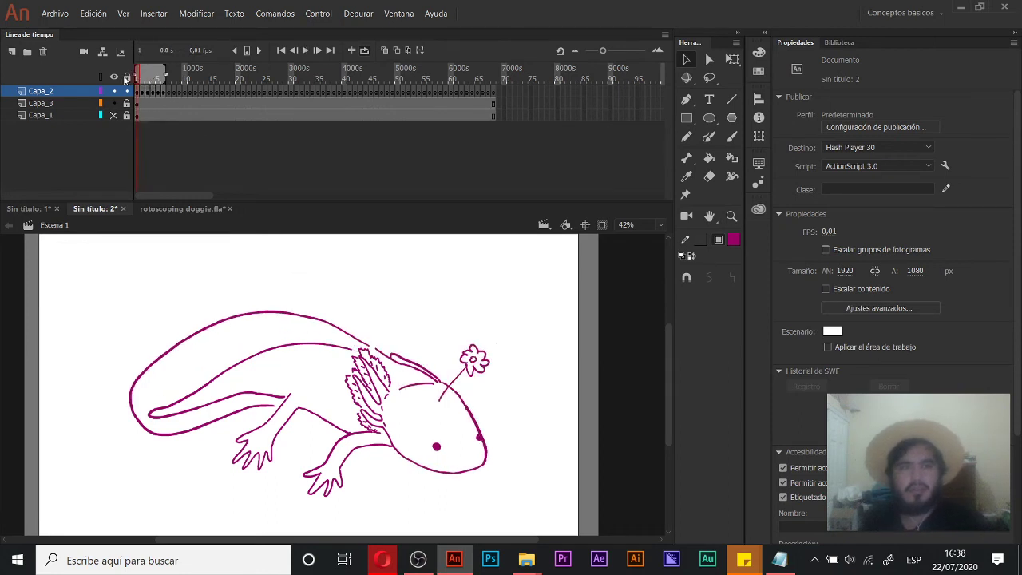
drag(155, 79, 122, 85)
Step: Set the document's frame rate to 24 FPS, play the looped drawings and return to frame 1
click(829, 232)
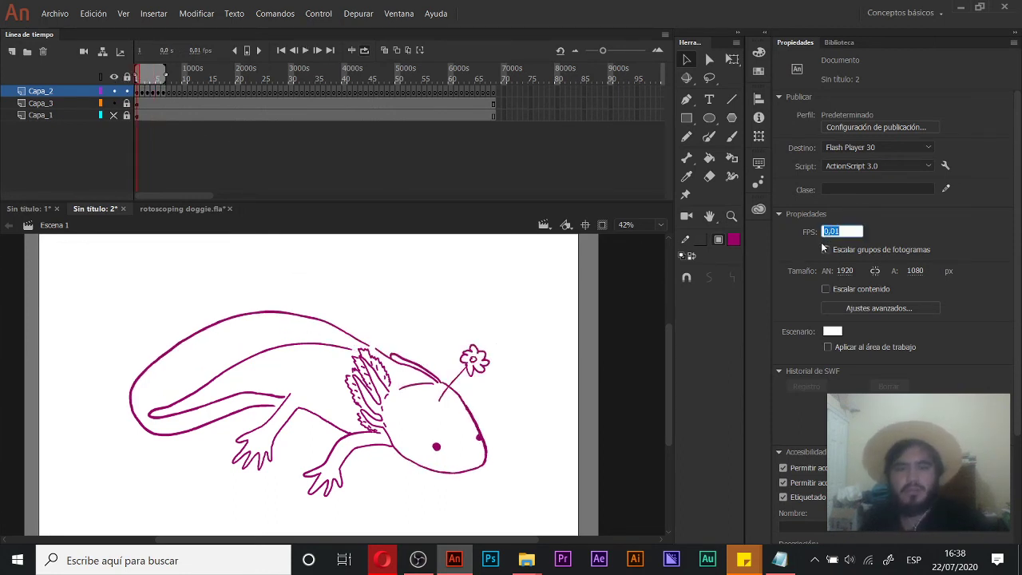
key(Return)
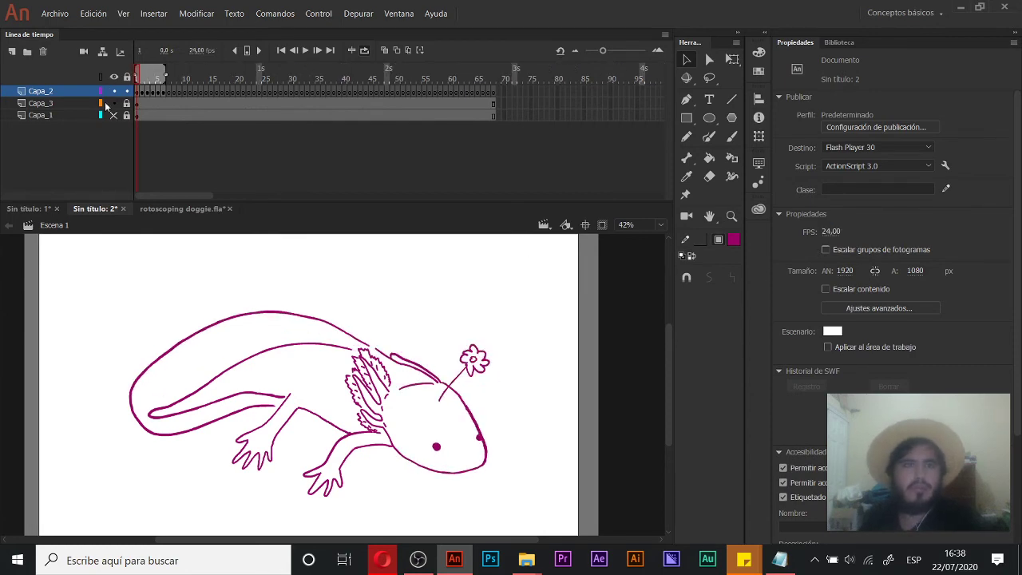
key(Return)
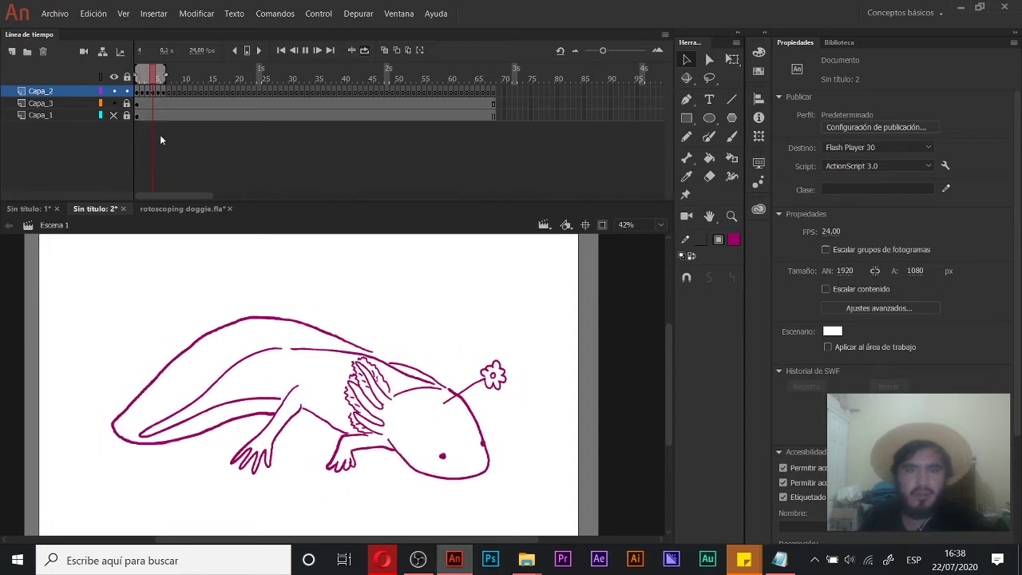
drag(156, 80, 113, 77)
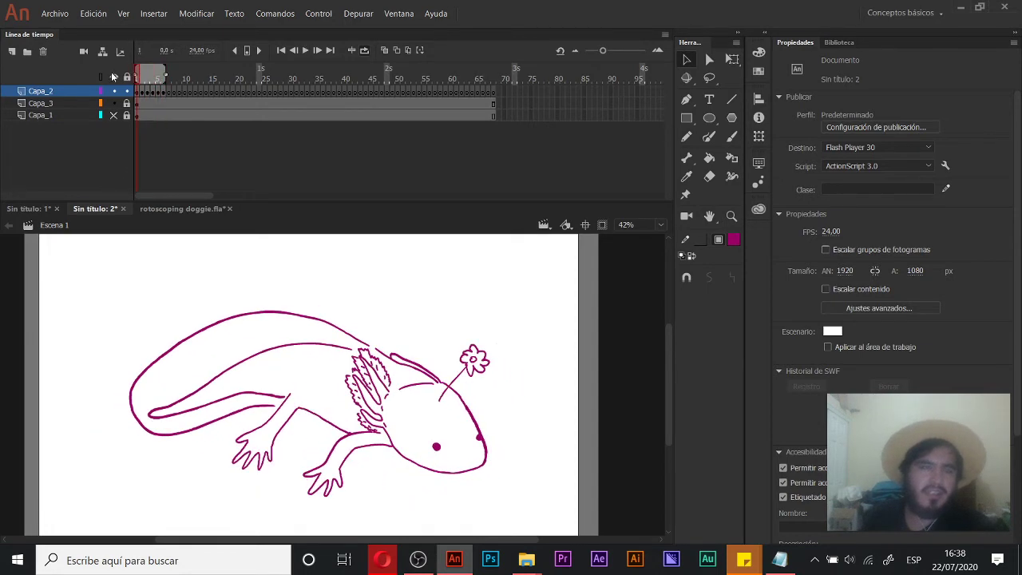
Step: Set the document's frame rate to 12 FPS and play the looped drawings
click(829, 231)
text(12)
key(Return)
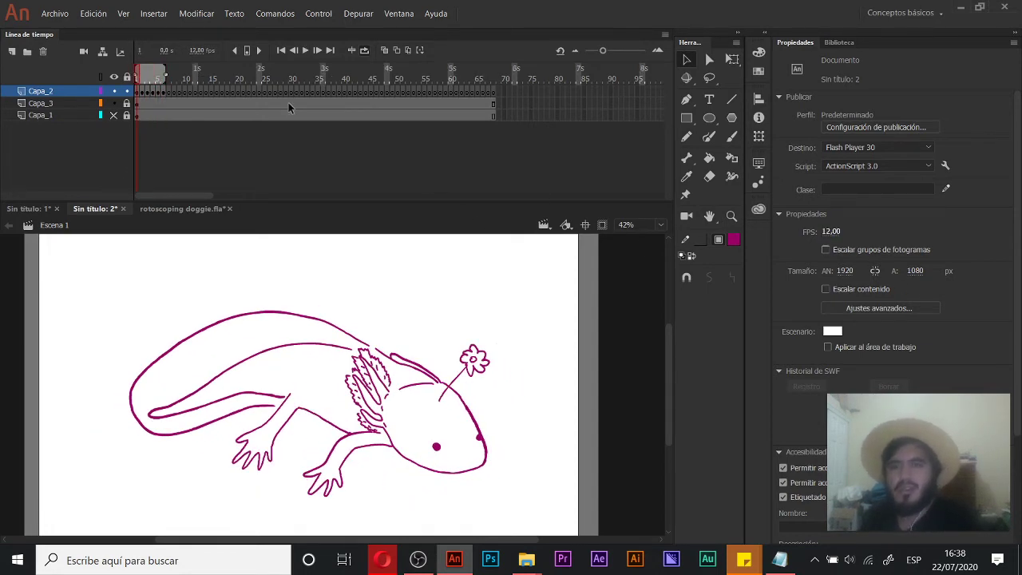
key(Return)
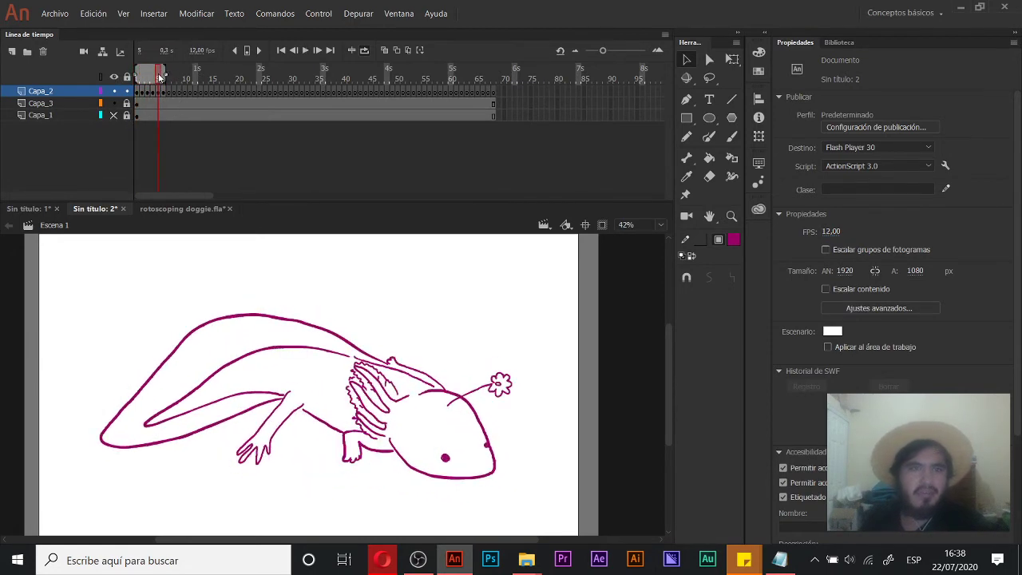
Step: Go to frame 7 of Capa_2, show the Capa_1 video again and briefly check the earlier poses with onion skinning
click(171, 93)
click(171, 93)
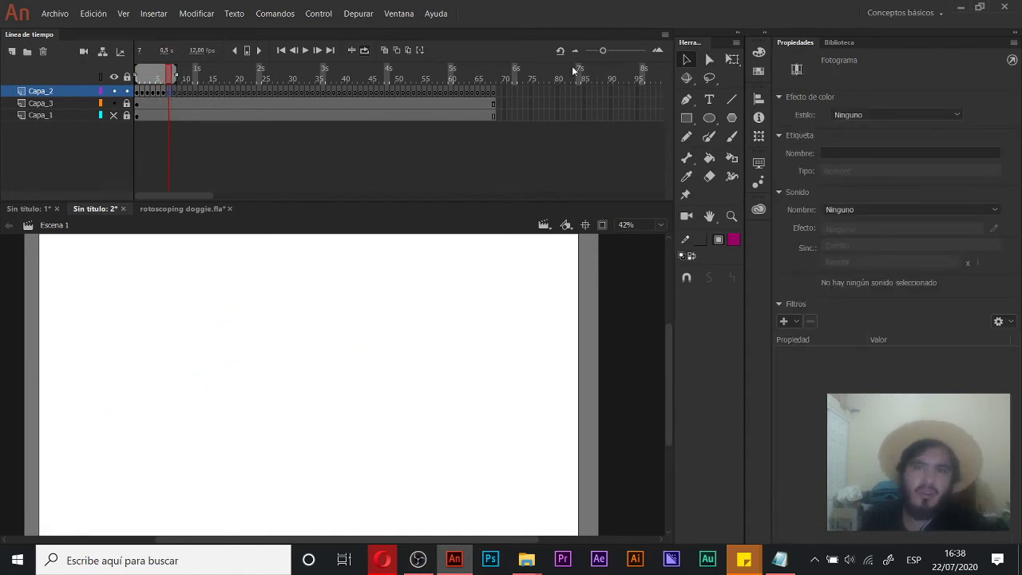
click(385, 51)
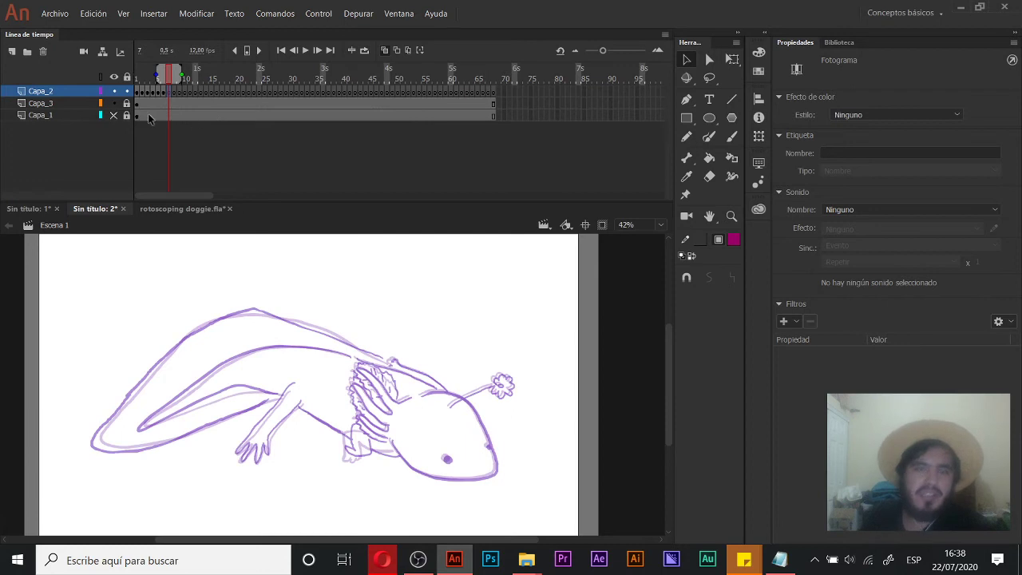
click(114, 115)
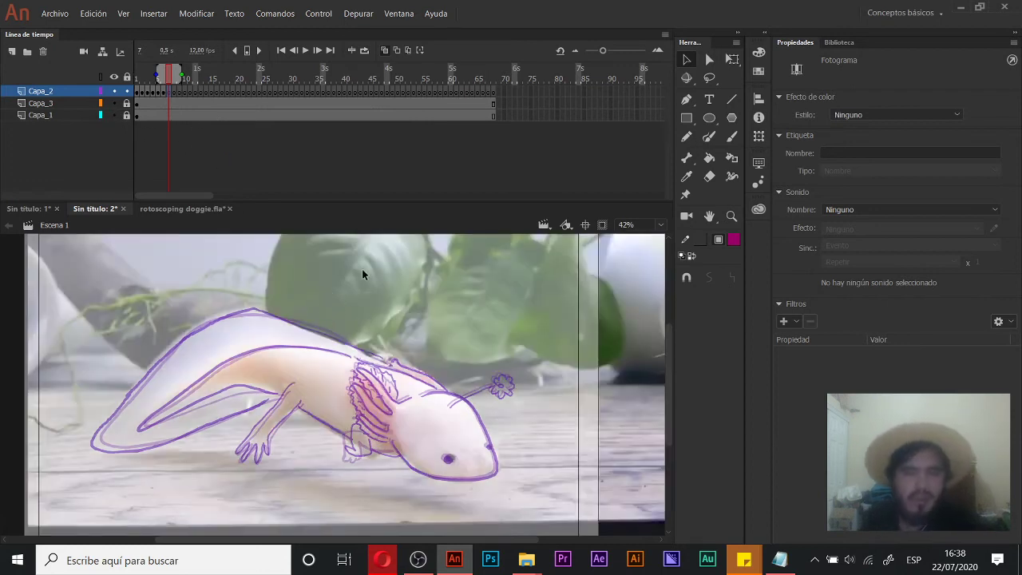
click(381, 50)
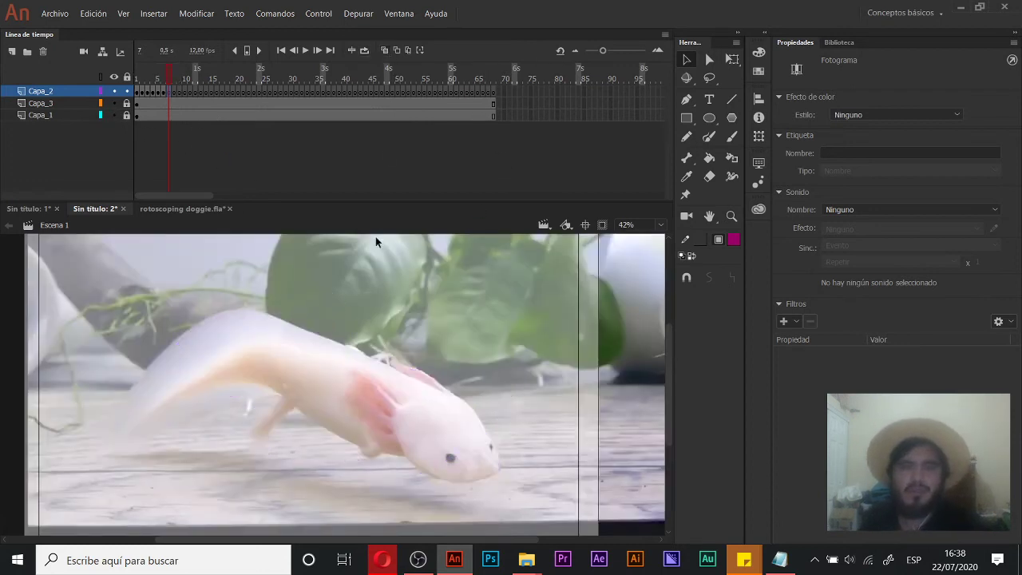
Step: On frame 7 of Capa_2, trace the axolotl's near-side gill branches and front leg with the brush
key(z)
click(394, 429)
key(b)
mouse_move(317, 335)
mouse_down()
mouse_move(358, 419)
mouse_move(327, 350)
mouse_move(383, 426)
mouse_move(291, 374)
mouse_move(326, 432)
mouse_move(373, 455)
mouse_move(359, 428)
mouse_move(377, 455)
mouse_move(397, 394)
mouse_up()
key(ctrl+z)
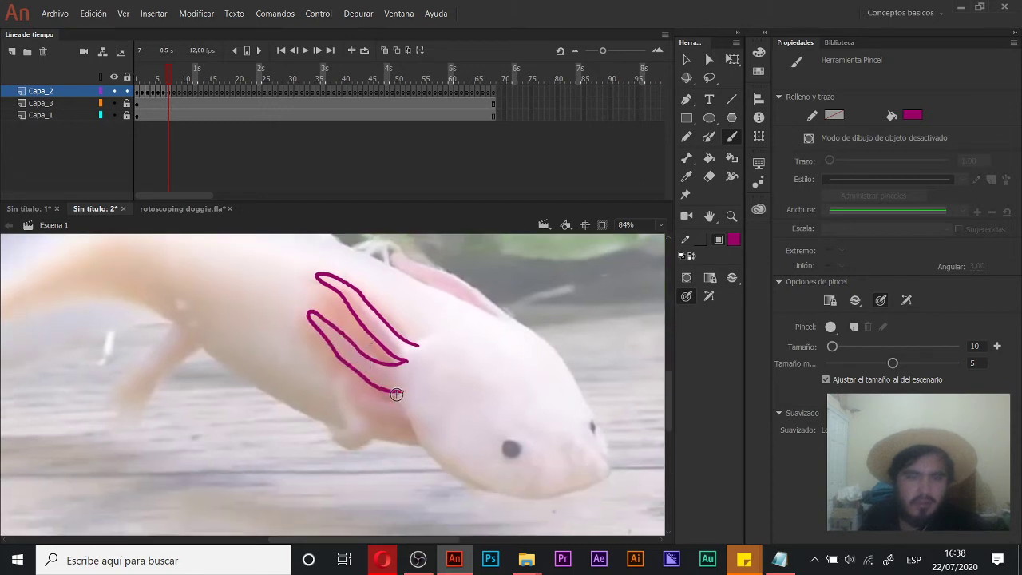
mouse_move(352, 420)
mouse_down()
mouse_move(363, 376)
mouse_move(333, 361)
mouse_move(277, 364)
mouse_up()
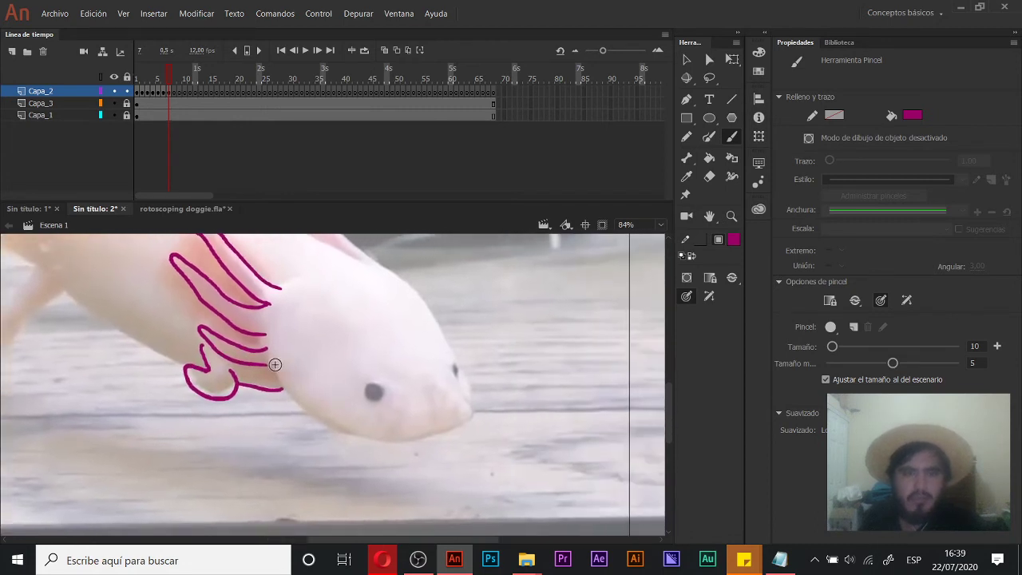
Step: Trace the frame 7 outline of the head, body and inner tail, including the hind leg with its toes
mouse_move(296, 399)
mouse_down()
mouse_move(386, 444)
mouse_move(432, 440)
mouse_move(467, 418)
mouse_move(467, 381)
mouse_move(445, 332)
mouse_move(381, 268)
mouse_move(403, 352)
mouse_move(359, 367)
mouse_up()
mouse_move(387, 324)
mouse_down()
mouse_move(433, 335)
mouse_move(477, 319)
mouse_up()
mouse_move(269, 319)
mouse_down()
mouse_move(376, 281)
mouse_move(424, 329)
mouse_up()
mouse_move(495, 456)
mouse_down()
mouse_move(377, 378)
mouse_move(291, 342)
mouse_move(191, 364)
mouse_move(79, 426)
mouse_move(111, 382)
mouse_move(211, 311)
mouse_move(315, 276)
mouse_move(523, 301)
mouse_move(629, 352)
mouse_up()
mouse_move(334, 344)
mouse_down()
mouse_move(368, 305)
mouse_move(329, 379)
mouse_up()
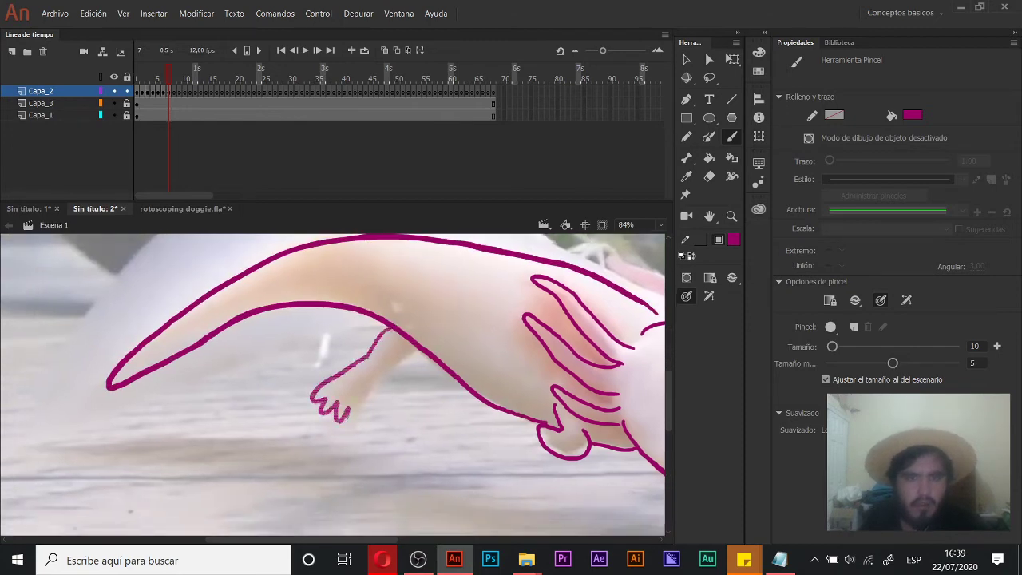
mouse_move(393, 308)
mouse_down()
mouse_move(429, 388)
mouse_move(465, 341)
mouse_up()
Step: Trace the translucent tail fin around the inner tail on frame 7, from the back around to the hind leg
key(z)
click(432, 348)
alt+click(381, 368)
alt+click(383, 365)
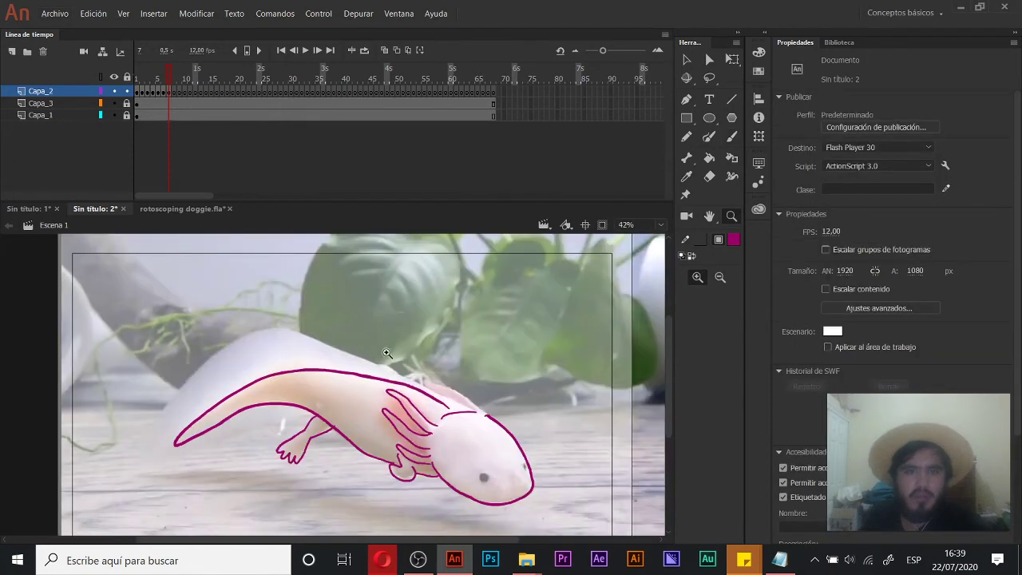
key(b)
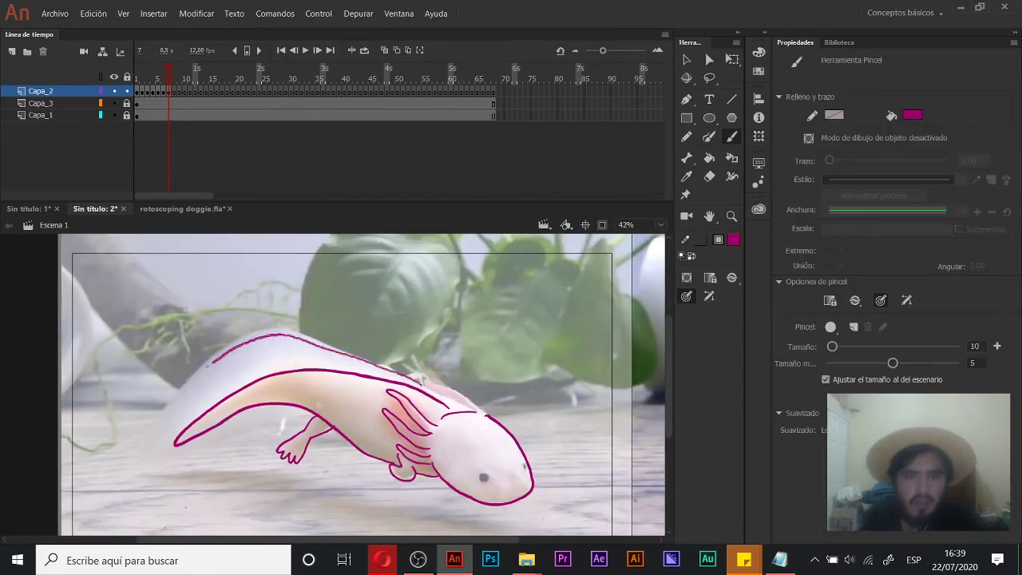
drag(304, 414, 313, 415)
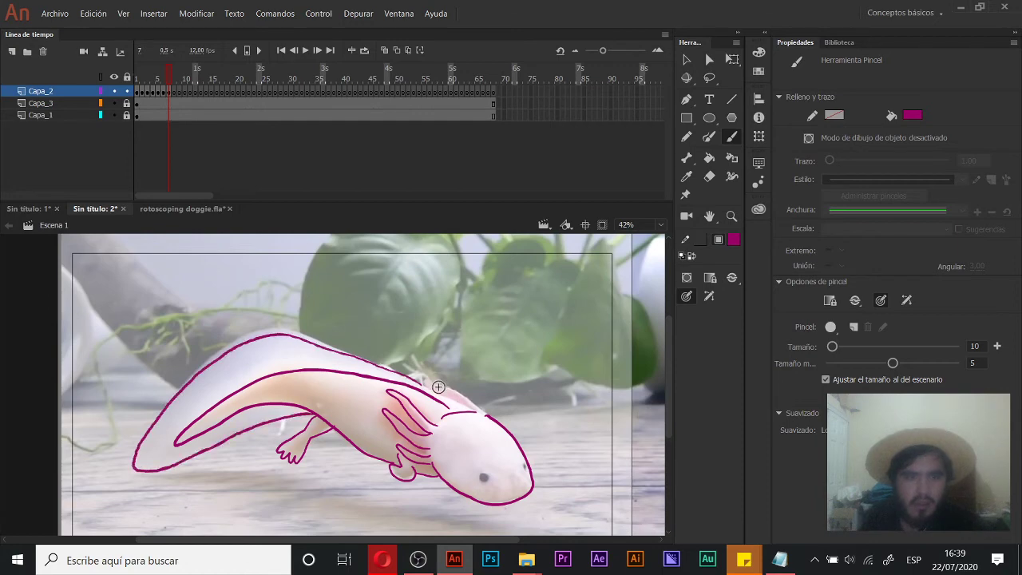
Step: Draw the far-side gill behind the head on frame 7
drag(438, 387, 342, 379)
key(z)
click(344, 380)
click(339, 398)
key(b)
mouse_move(245, 338)
mouse_down()
mouse_move(446, 433)
mouse_move(348, 352)
mouse_move(274, 345)
mouse_move(286, 354)
mouse_up()
drag(427, 355, 412, 322)
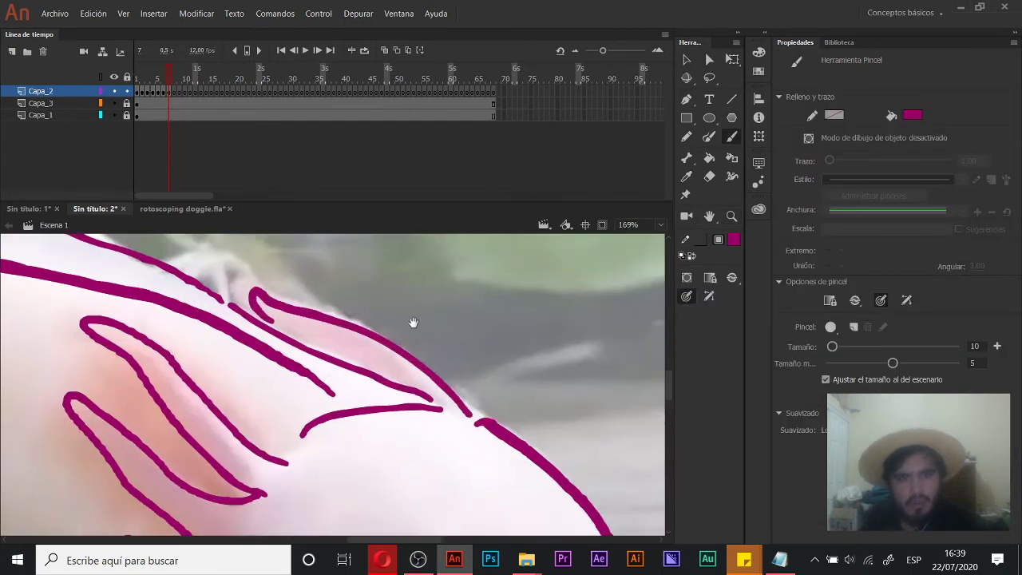
Step: Add wavy fringes and short inner marks around the near-side gill branches on frame 7
drag(287, 430, 417, 428)
drag(203, 302, 225, 303)
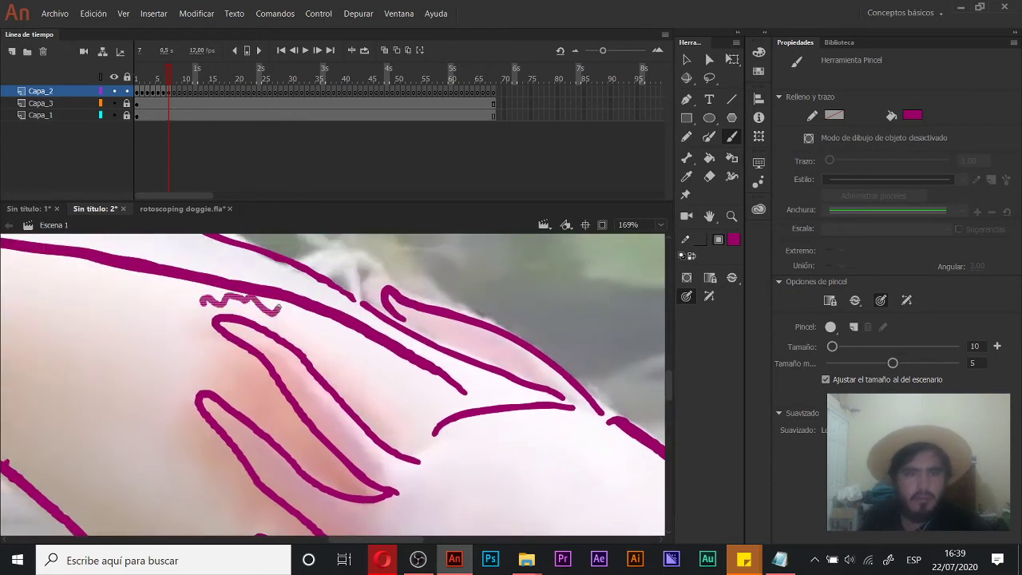
drag(332, 337, 414, 423)
mouse_move(201, 324)
mouse_down()
mouse_move(239, 391)
mouse_move(322, 465)
mouse_up()
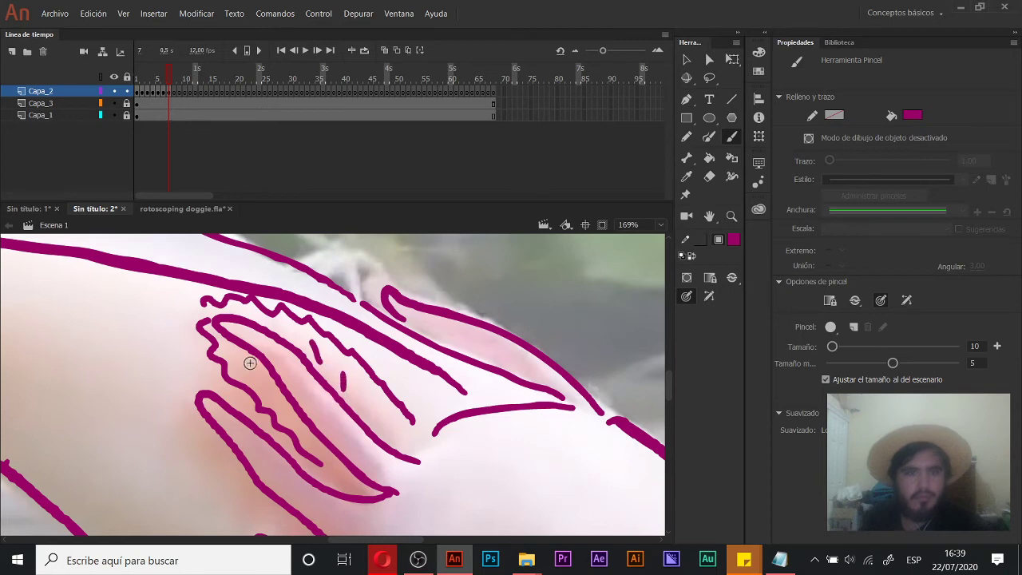
drag(262, 446, 333, 347)
mouse_move(270, 276)
mouse_down()
mouse_move(288, 280)
mouse_move(254, 339)
mouse_move(295, 412)
mouse_move(322, 436)
mouse_up()
drag(294, 383, 313, 389)
drag(328, 408, 339, 407)
drag(291, 429, 324, 350)
mouse_move(349, 370)
mouse_down()
mouse_move(380, 424)
mouse_move(456, 451)
mouse_up()
Step: Paint both eyes as solid dots on the frame 7 head
drag(648, 501, 350, 381)
drag(407, 368, 413, 364)
click(571, 321)
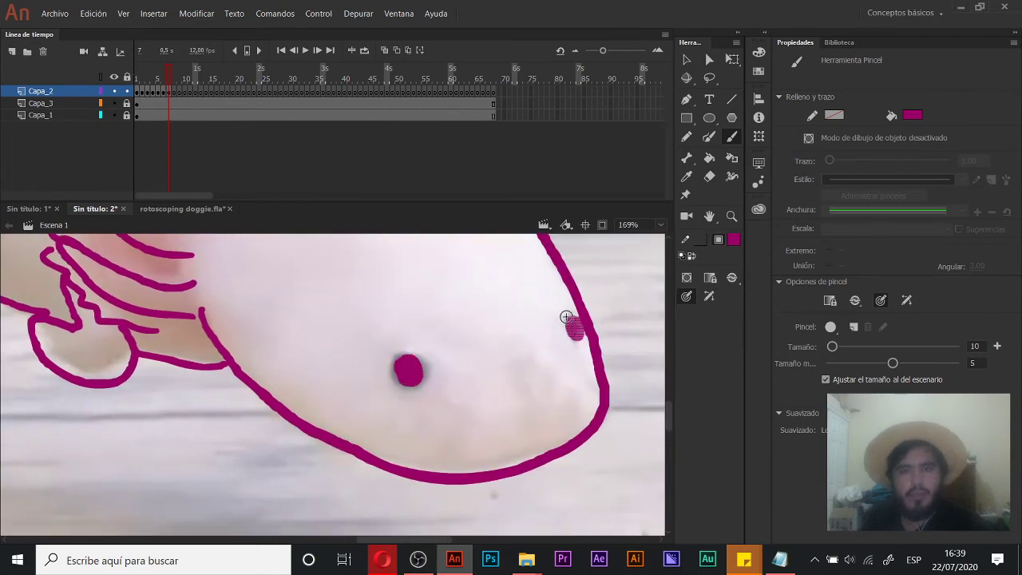
drag(576, 321, 574, 328)
Step: Turn on onion skinning and draw the stemmed head flower on frame 7, using the previous drawing as reference
drag(454, 243, 444, 372)
key(z)
alt+click(428, 351)
click(385, 50)
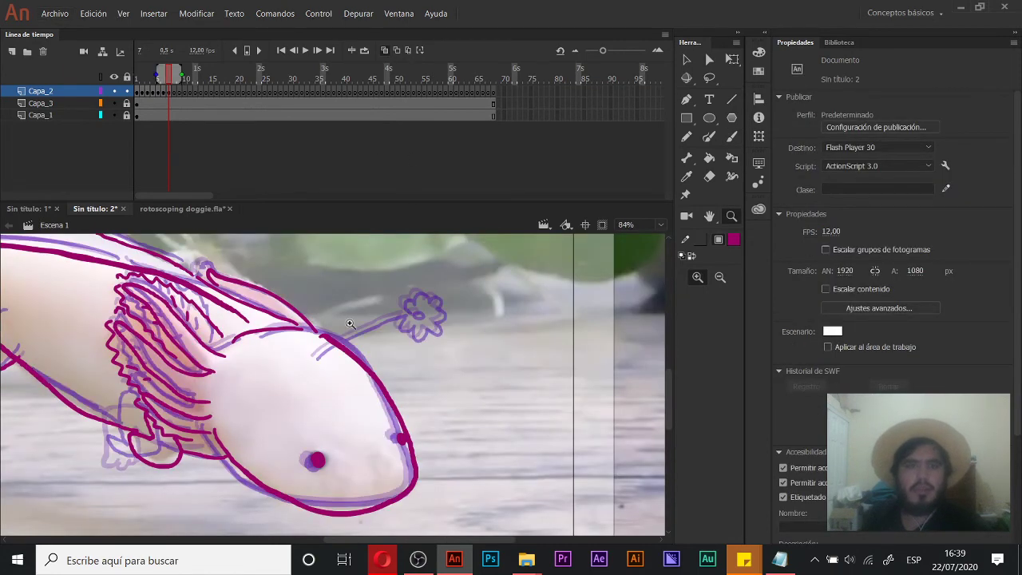
key(comma)
key(period)
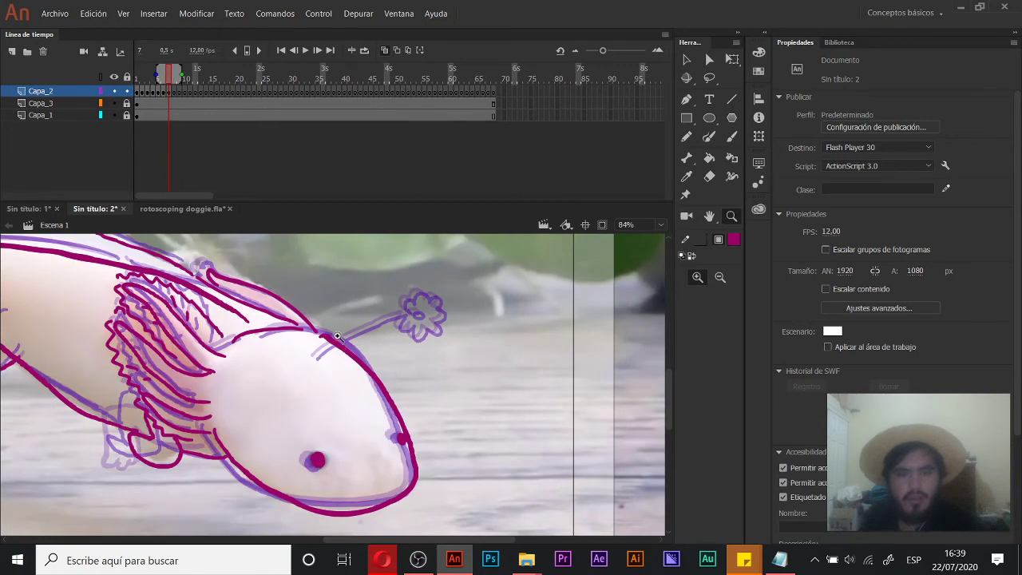
key(b)
mouse_move(326, 359)
mouse_down()
mouse_move(399, 319)
mouse_move(433, 326)
mouse_up()
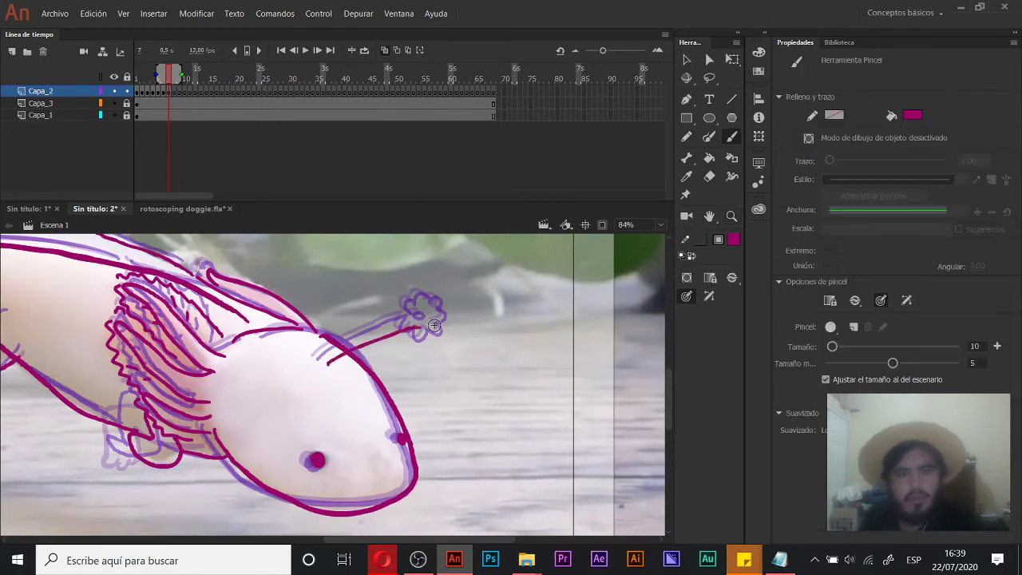
key(ctrl+z)
key(ctrl+z)
drag(325, 366, 412, 332)
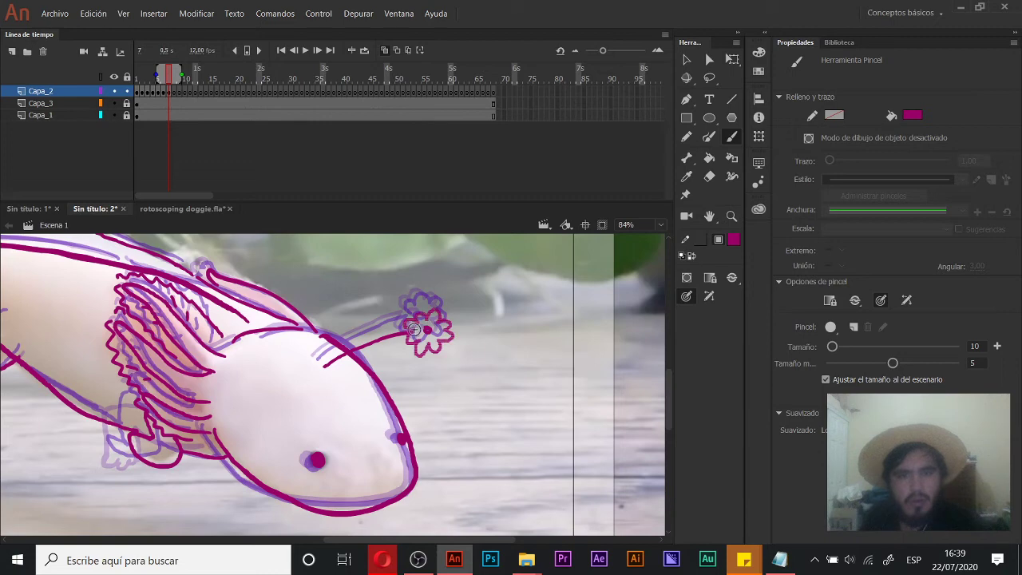
drag(414, 329, 413, 330)
Step: Go to frame 8, turn off onion skinning and trace the axolotl's back, inner tail and belly
key(z)
alt+click(315, 345)
key(.)
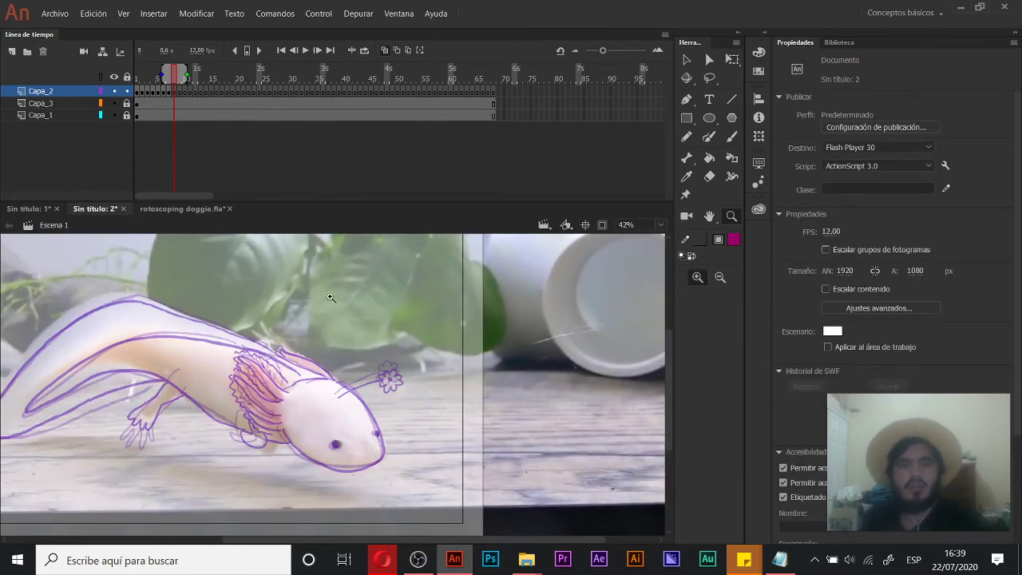
click(385, 50)
click(252, 354)
key(b)
drag(276, 359, 407, 320)
key(z)
alt+click(296, 341)
key(b)
drag(463, 348, 367, 310)
key(ctrl+z)
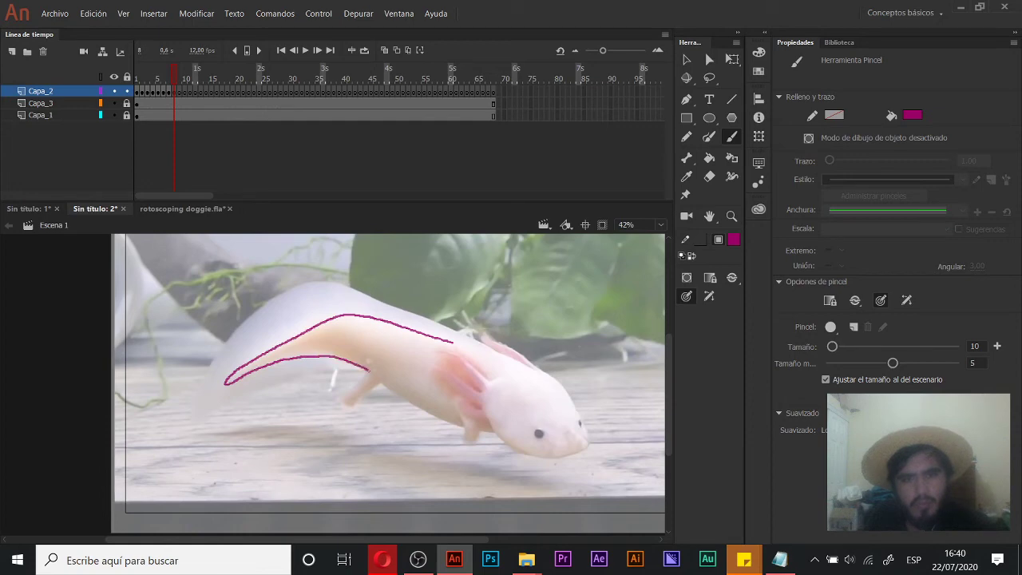
Step: Compare the front leg's position in the video across frames 7 to 10, ending on frame 8
key(z)
click(466, 415)
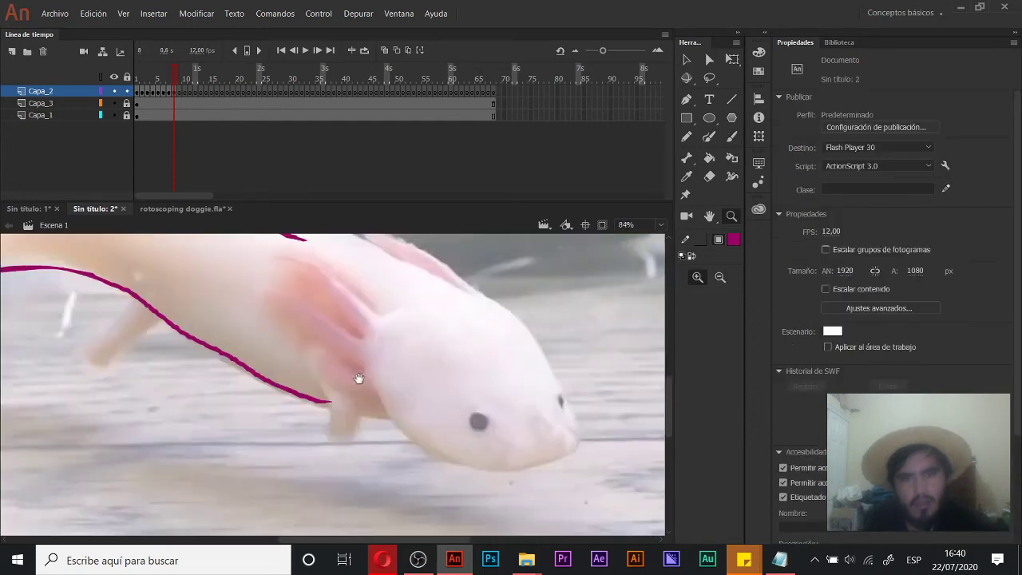
key(comma)
key(period)
key(period)
key(period)
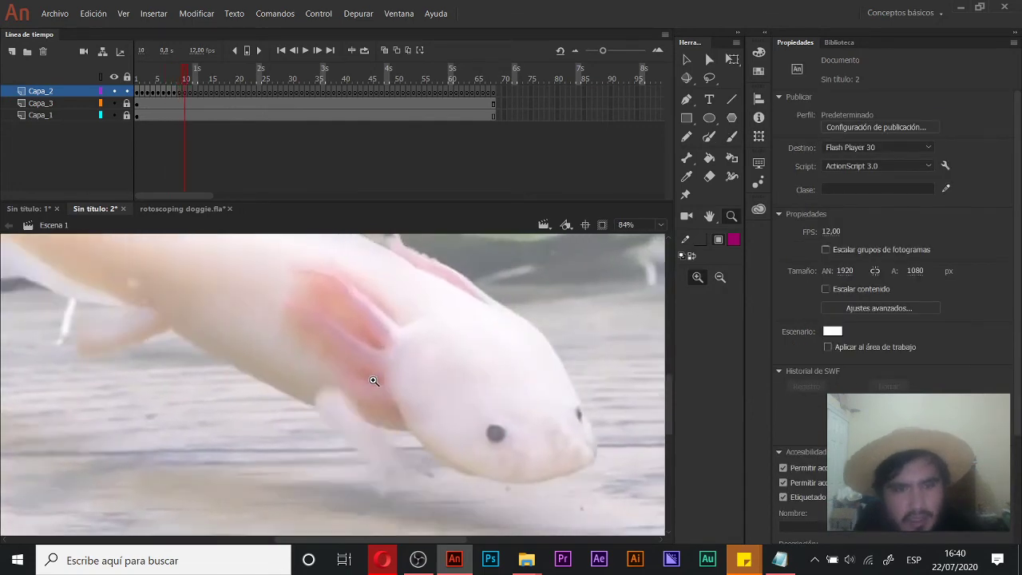
key(comma)
key(comma)
key(comma)
key(period)
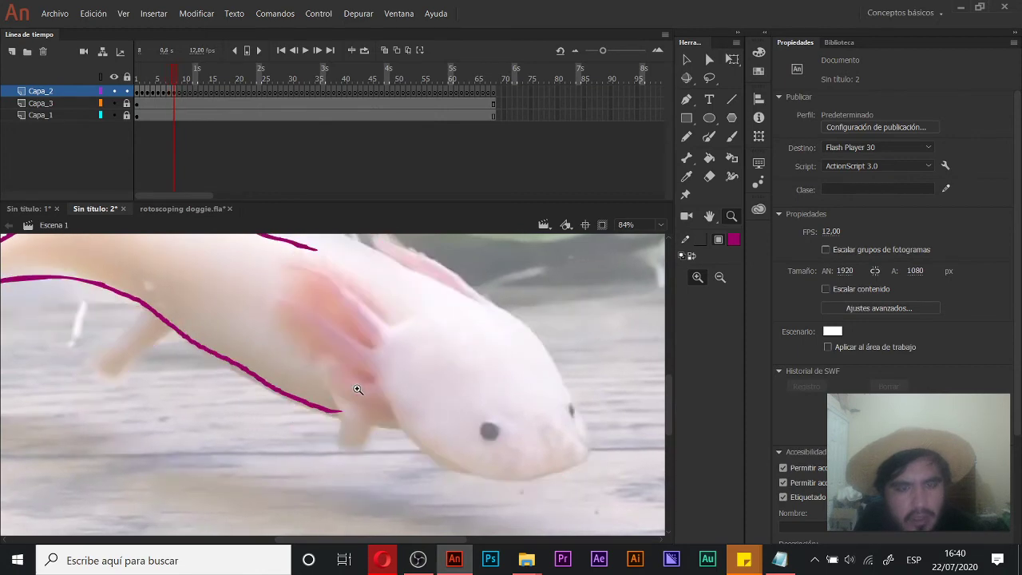
Step: Draw the front leg, head outline and both eyes on frame 8
key(b)
mouse_move(327, 355)
mouse_down()
mouse_move(336, 441)
mouse_move(368, 405)
mouse_move(400, 428)
mouse_move(284, 398)
mouse_move(263, 375)
mouse_move(331, 447)
mouse_move(435, 451)
mouse_move(466, 407)
mouse_move(421, 321)
mouse_up()
key(space)
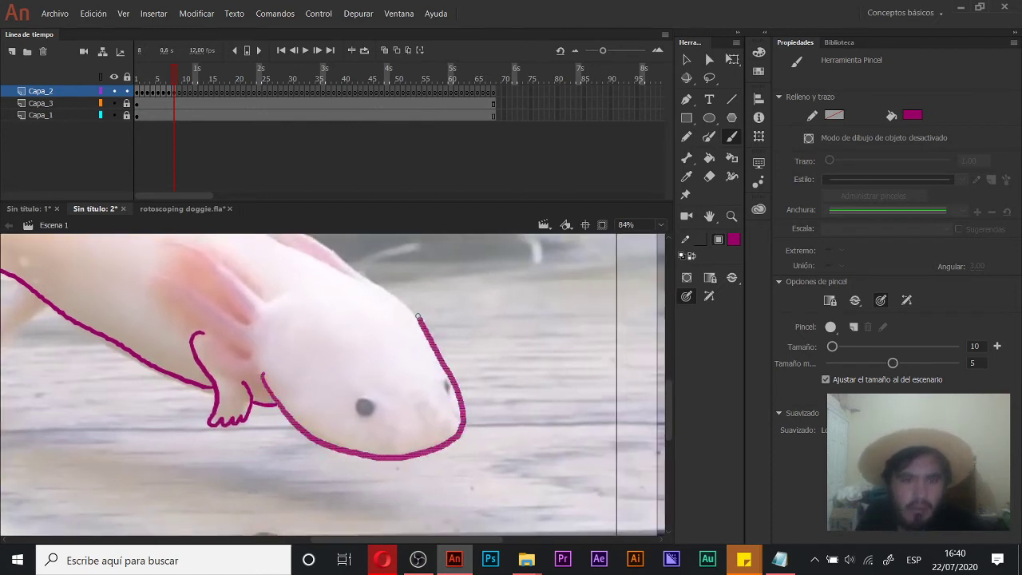
drag(364, 291, 366, 289)
drag(363, 406, 364, 407)
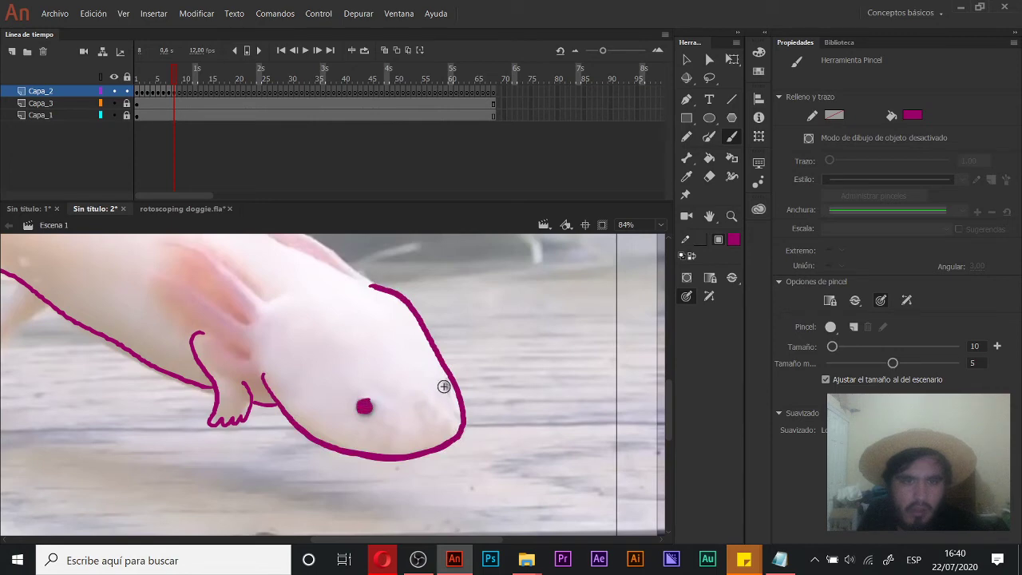
drag(449, 386, 448, 385)
Step: Draw the near-side gill branches on frame 8 and surround them with wavy fringes and inner marks
mouse_move(285, 336)
mouse_down()
mouse_move(356, 423)
mouse_move(286, 343)
mouse_move(269, 340)
mouse_move(330, 409)
mouse_up()
mouse_move(240, 366)
mouse_down()
mouse_move(330, 424)
mouse_move(328, 456)
mouse_up()
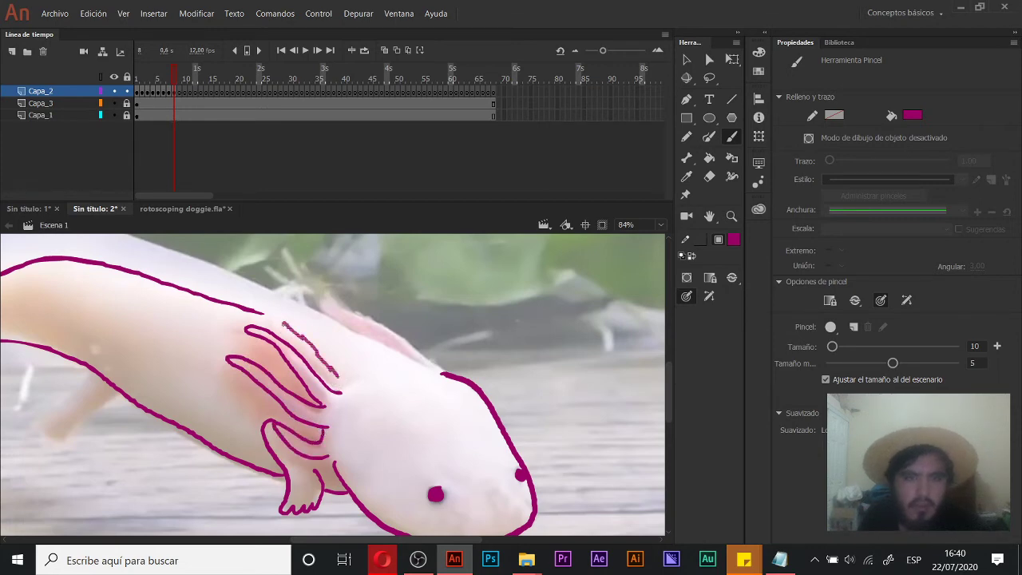
mouse_move(254, 354)
mouse_down()
mouse_move(279, 376)
mouse_move(293, 429)
mouse_up()
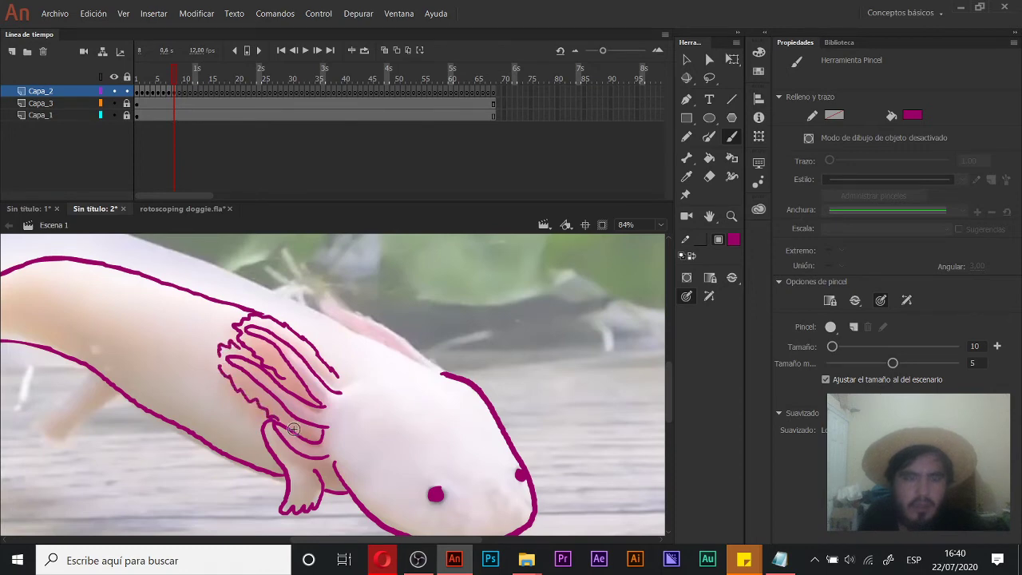
drag(282, 339, 298, 361)
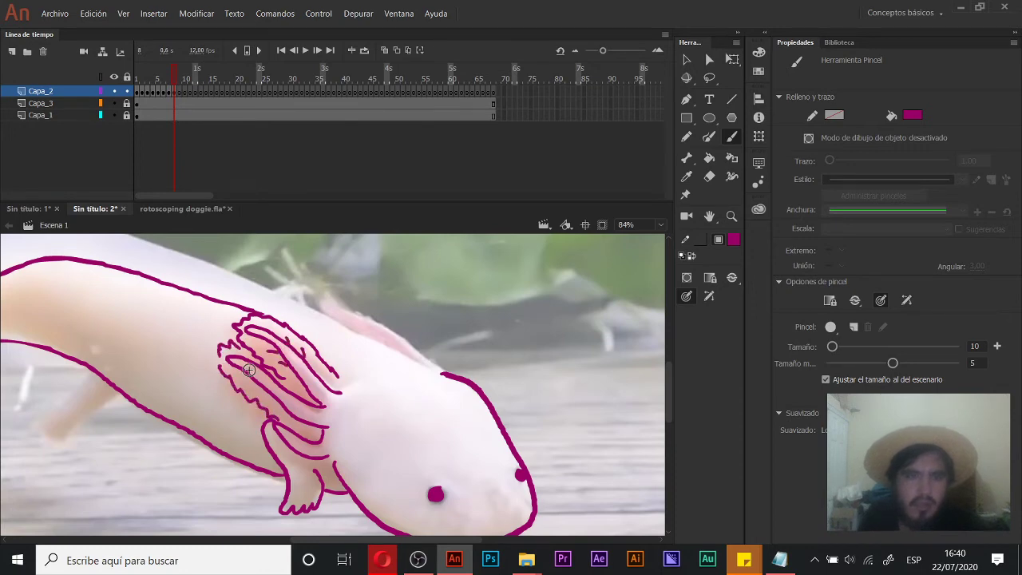
Step: Trace the far-side gill and the upper edge of the tail fin on frame 8
mouse_move(325, 325)
mouse_down()
mouse_move(324, 344)
mouse_move(360, 348)
mouse_up()
mouse_move(281, 330)
mouse_down()
mouse_move(488, 407)
mouse_move(387, 343)
mouse_move(384, 354)
mouse_move(448, 345)
mouse_move(523, 370)
mouse_move(459, 328)
mouse_move(316, 293)
mouse_move(191, 304)
mouse_move(117, 372)
mouse_up()
key(ctrl+z)
mouse_move(597, 409)
mouse_down()
mouse_move(501, 352)
mouse_move(301, 288)
mouse_move(194, 322)
mouse_move(115, 376)
mouse_move(38, 486)
mouse_move(109, 389)
mouse_up()
Step: Complete the tail fin's lower edge and draw the hind leg with its toes on frame 8
mouse_move(142, 428)
mouse_down()
mouse_move(234, 384)
mouse_move(399, 345)
mouse_move(322, 395)
mouse_up()
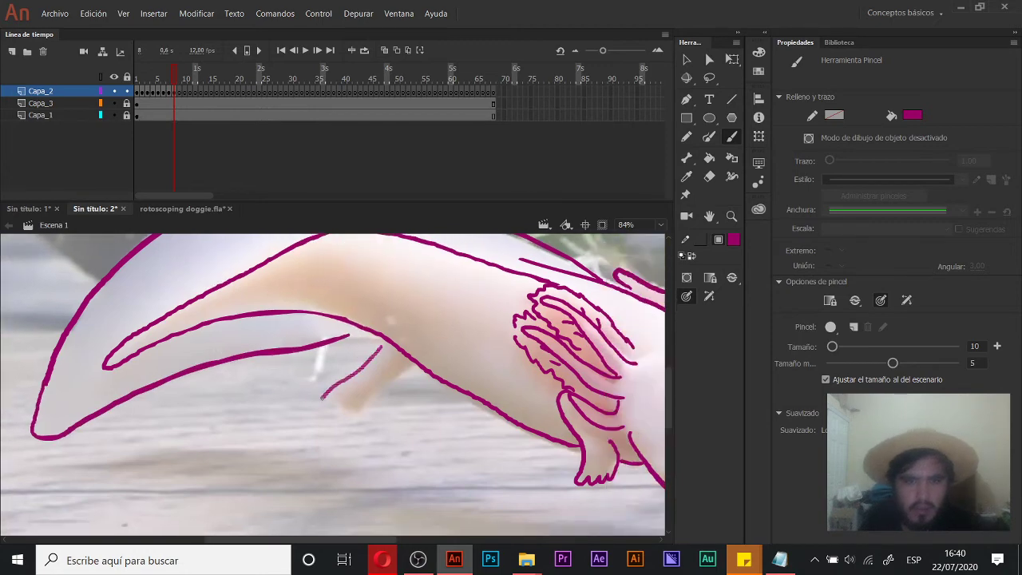
drag(399, 376, 415, 369)
mouse_move(472, 337)
mouse_down()
mouse_move(364, 339)
mouse_move(356, 389)
mouse_up()
ctrl+alt+click(342, 374)
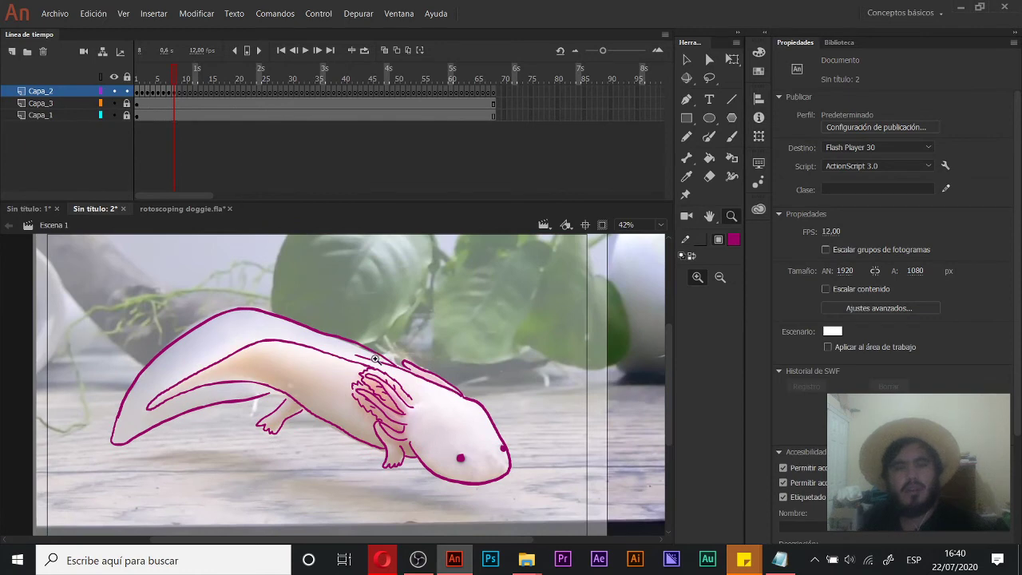
Step: Go to frame 9 of Capa_2 and trace the front leg with its toes and the near-side gill branches
click(183, 93)
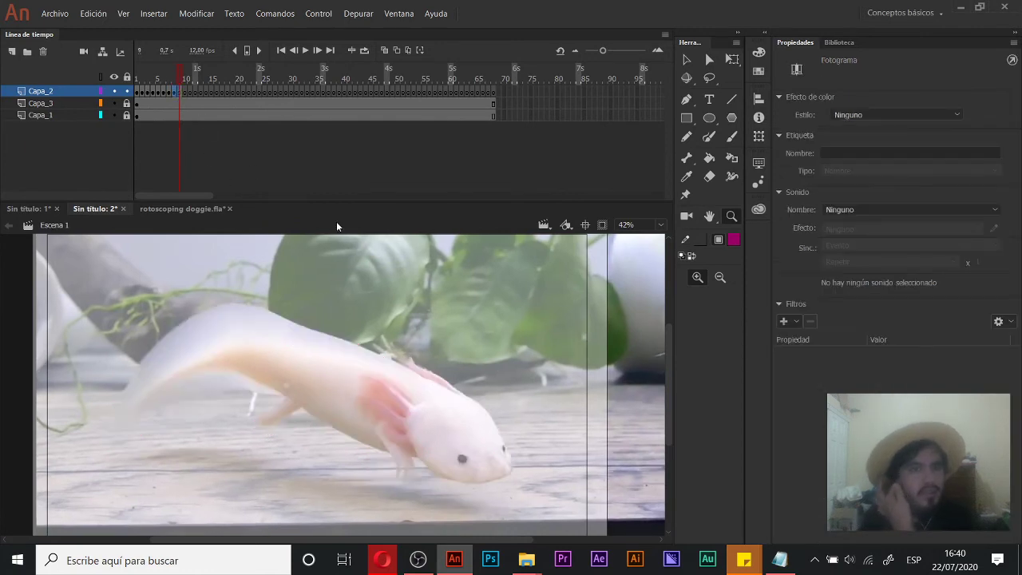
click(392, 429)
key(b)
mouse_move(342, 345)
mouse_down()
mouse_move(331, 348)
mouse_move(360, 436)
mouse_move(375, 431)
mouse_up()
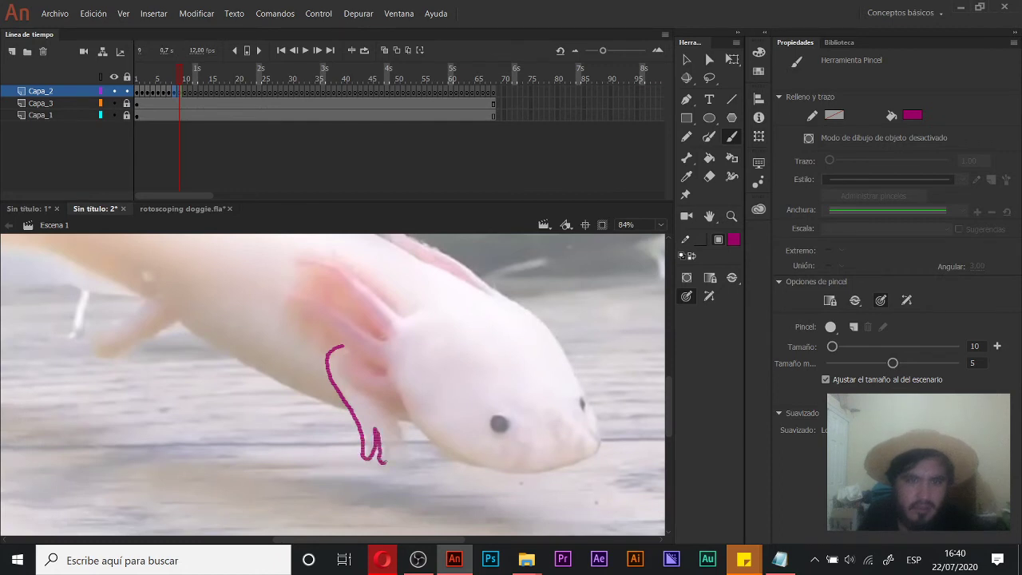
mouse_move(386, 403)
mouse_down()
mouse_move(351, 390)
mouse_move(384, 393)
mouse_move(282, 306)
mouse_up()
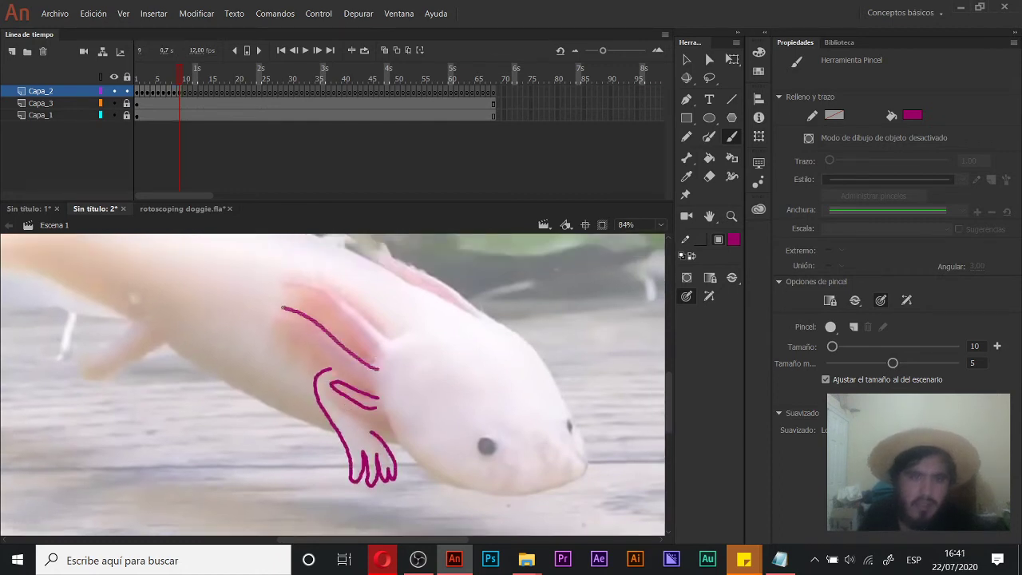
drag(351, 372, 378, 370)
Step: Trace the head outline on frame 9 and paint both eyes as solid dots
mouse_move(359, 332)
mouse_down()
mouse_move(385, 351)
mouse_move(322, 315)
mouse_move(332, 347)
mouse_move(280, 362)
mouse_up()
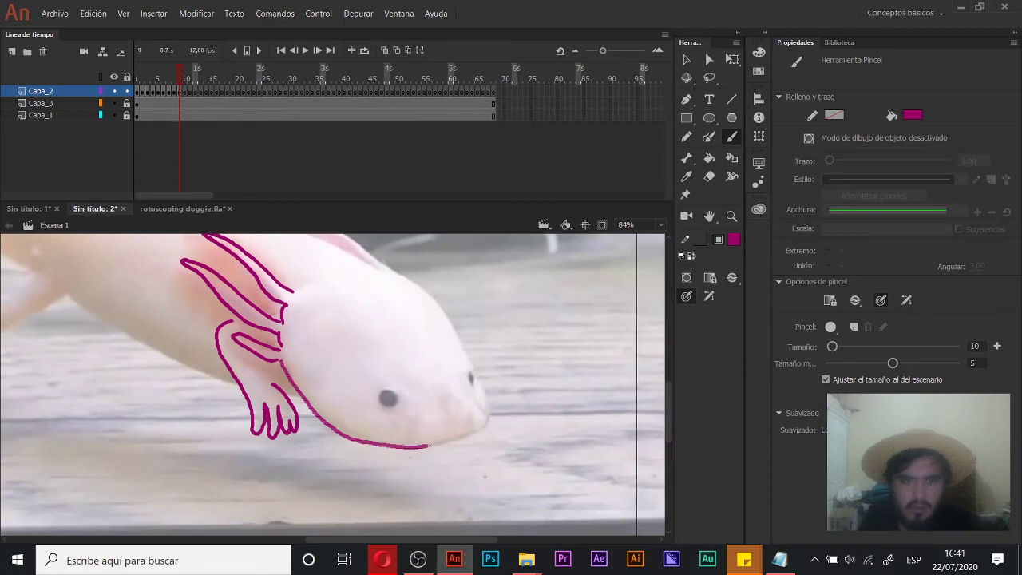
drag(392, 280, 428, 326)
drag(335, 329, 395, 317)
click(424, 441)
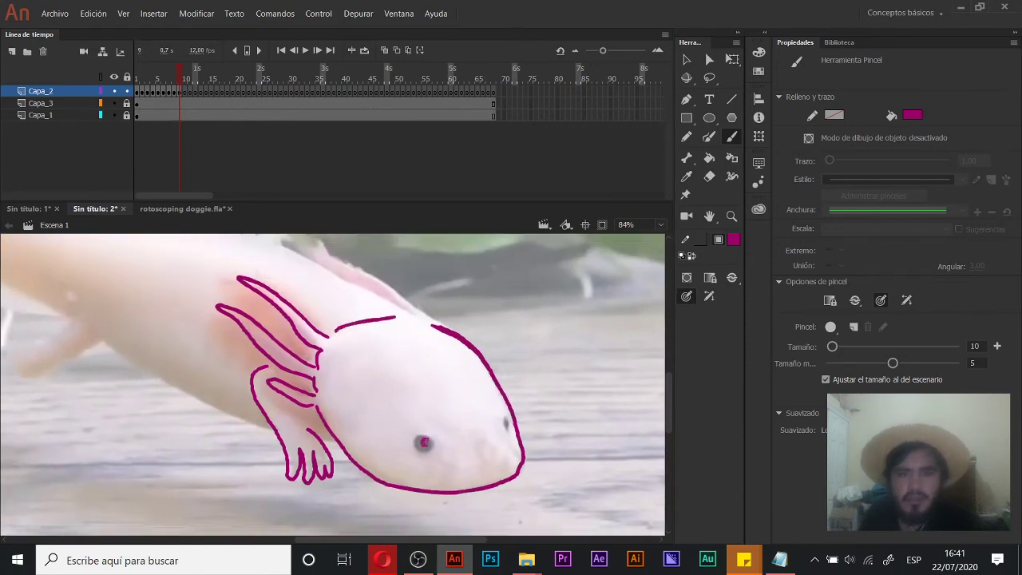
drag(452, 365, 635, 454)
Step: Trace the body and inner tail on frame 9 and outline the hind leg
ctrl+alt+click(429, 381)
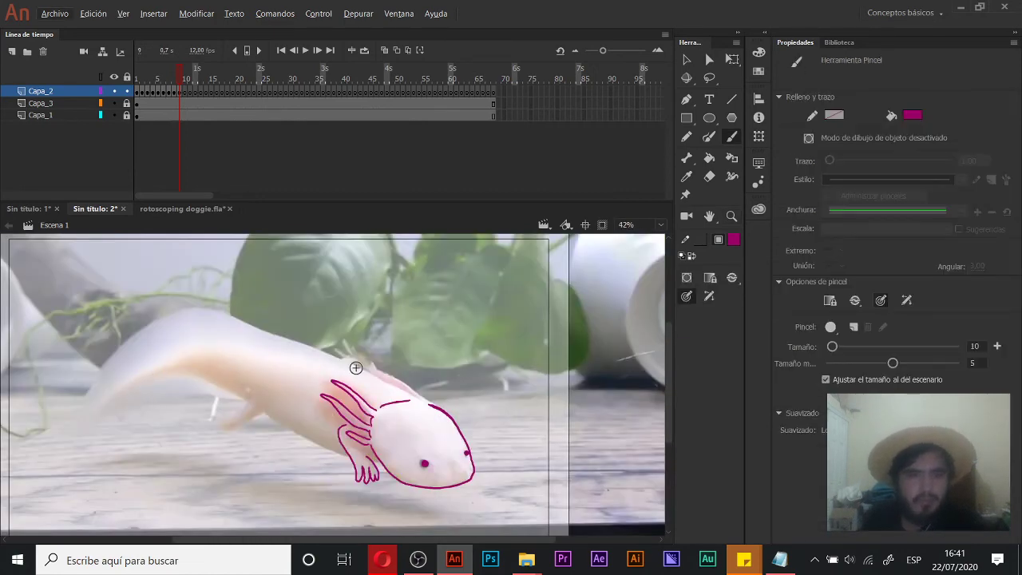
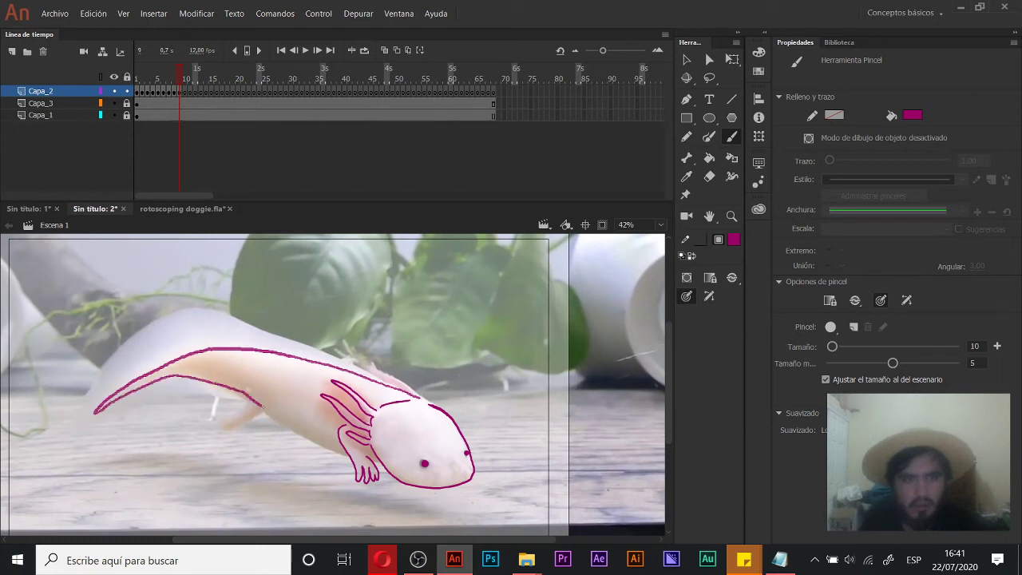
scroll(258, 410, up, 4)
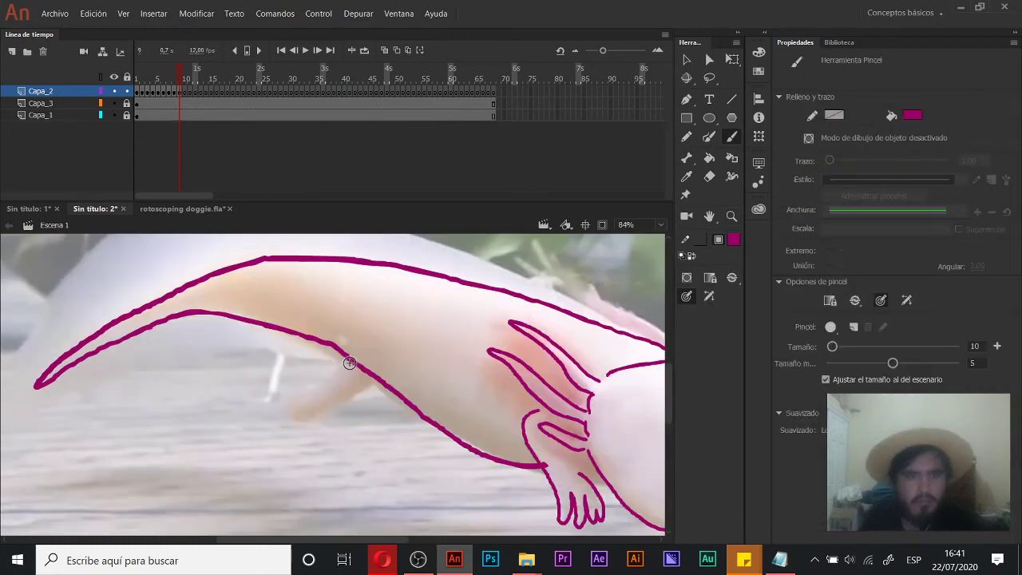
drag(344, 405, 375, 385)
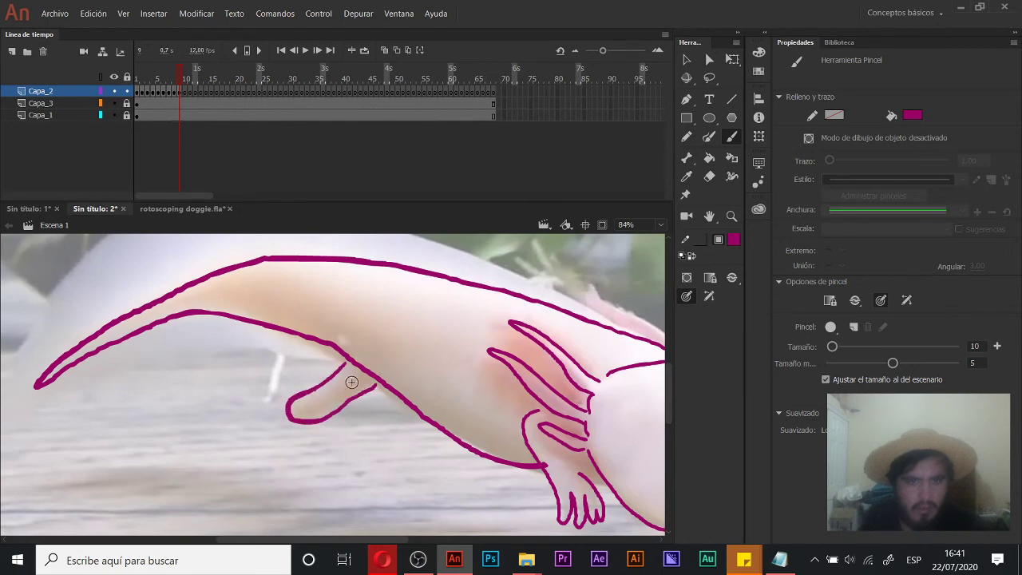
Step: Draw the far-side gill and outline the tail fin on frame 9 of Capa_2
drag(439, 316, 208, 383)
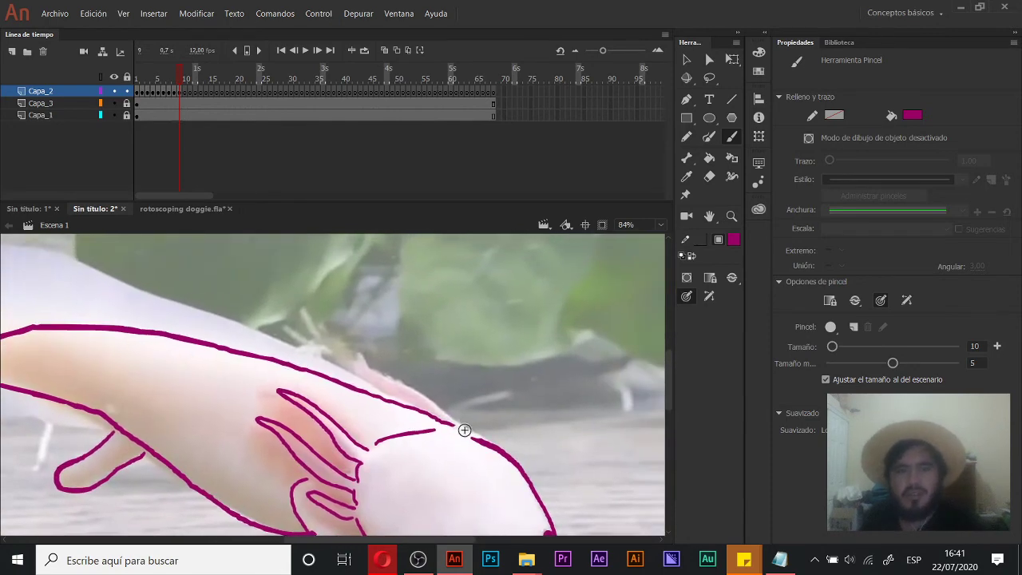
scroll(397, 399, down, 4)
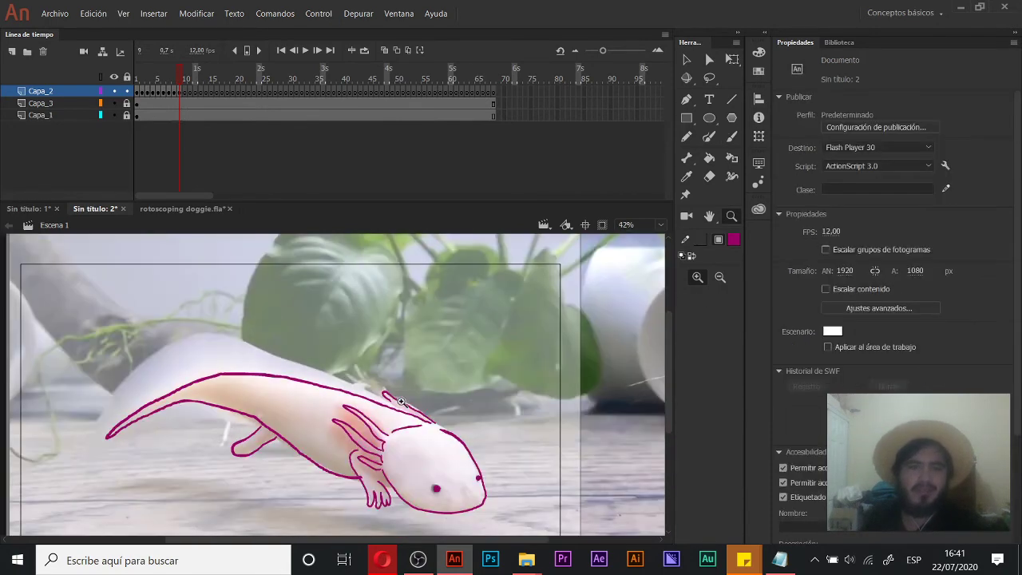
drag(90, 412, 79, 450)
key(ctrl+z)
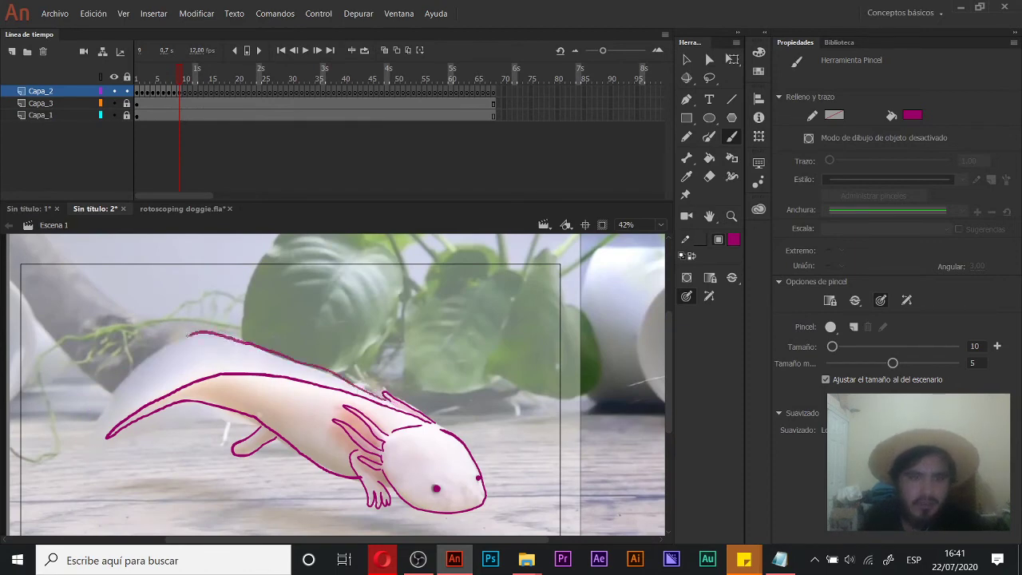
drag(203, 414, 222, 415)
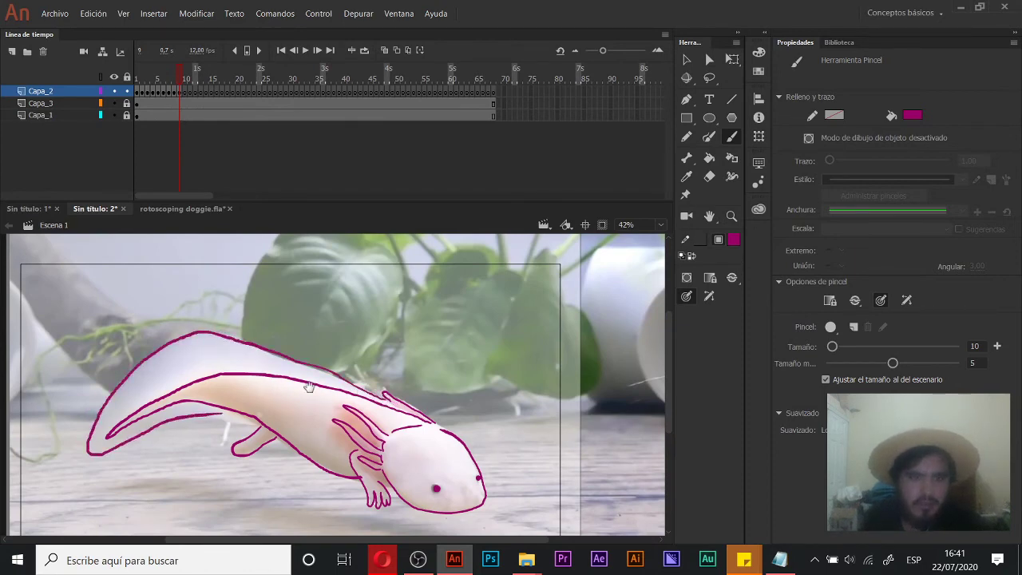
Step: Go to frame 10 of Capa_2 and trace the front leg with its toes and the near-side gill branches
drag(345, 385, 289, 351)
key(period)
click(298, 443)
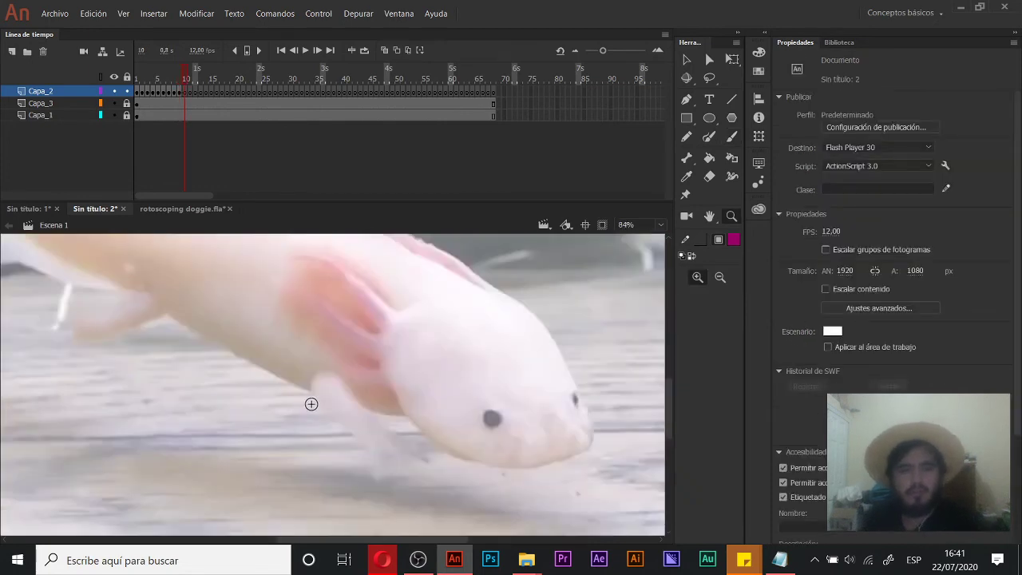
mouse_move(279, 361)
mouse_down()
mouse_move(265, 393)
mouse_move(319, 461)
mouse_up()
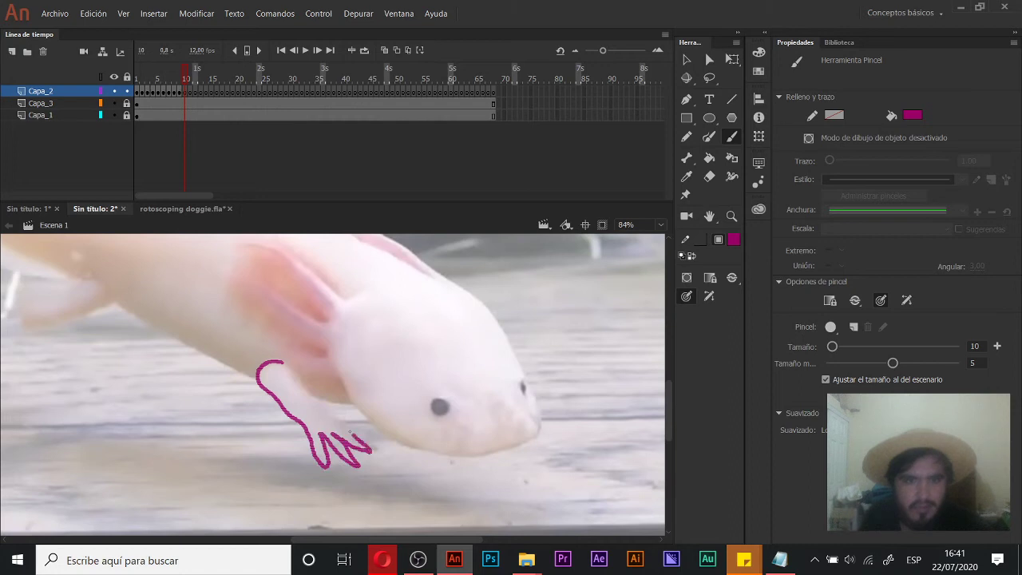
drag(337, 377, 280, 373)
mouse_move(274, 291)
mouse_down()
mouse_move(312, 349)
mouse_move(274, 310)
mouse_move(229, 293)
mouse_up()
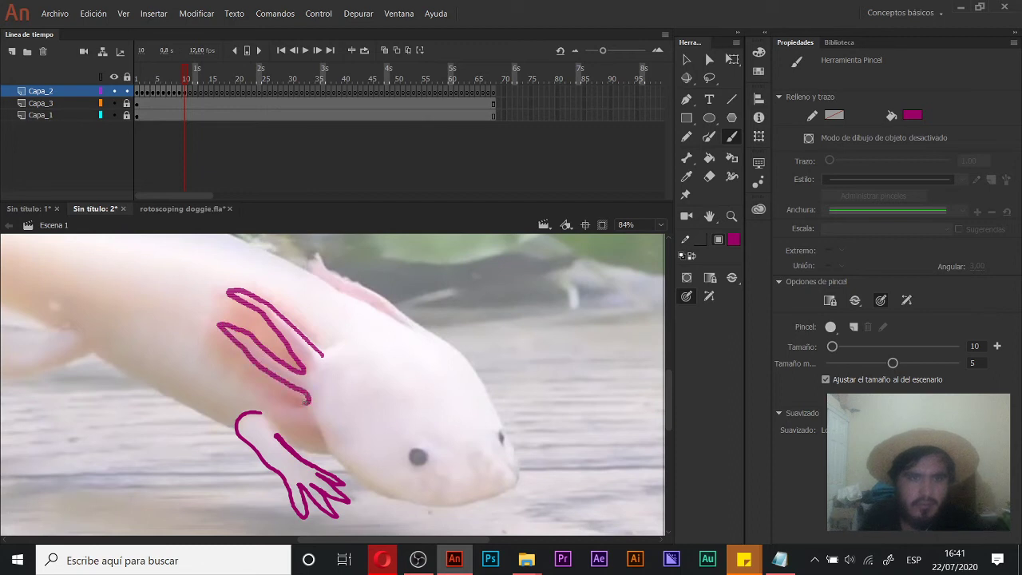
mouse_move(261, 403)
mouse_down()
mouse_move(314, 416)
mouse_move(306, 372)
mouse_up()
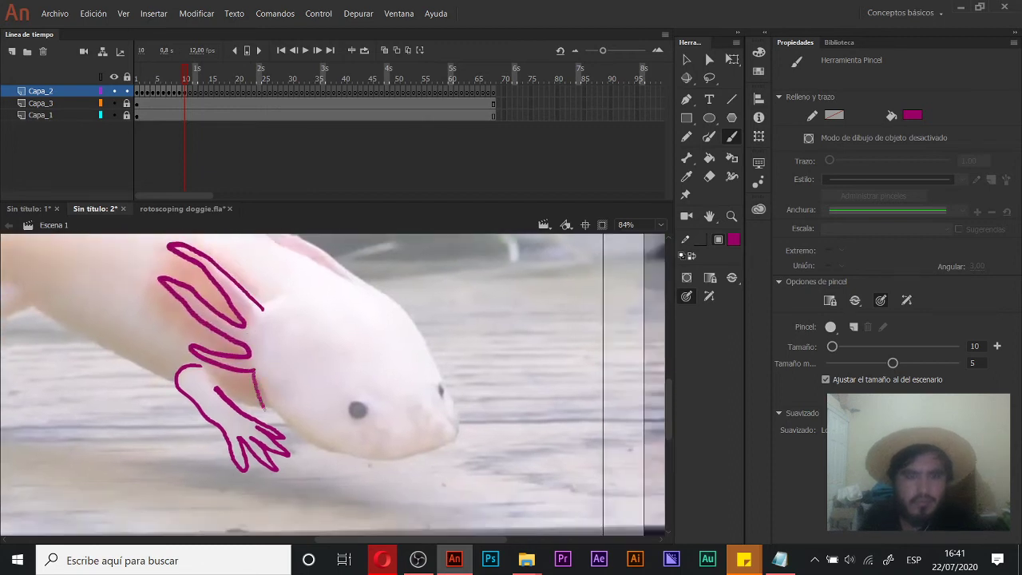
Step: Trace the head outline on frame 10 and paint both eyes as solid dots
key(ctrl+z)
mouse_move(284, 421)
mouse_down()
mouse_move(375, 459)
mouse_move(448, 445)
mouse_up()
mouse_move(412, 323)
mouse_down()
mouse_move(377, 295)
mouse_move(370, 346)
mouse_move(319, 364)
mouse_up()
mouse_move(389, 450)
mouse_down()
mouse_move(366, 397)
mouse_move(380, 428)
mouse_up()
drag(462, 407, 461, 403)
Step: Trace the body with its inner tail, the hind leg and the outer tail fin on frame 10
drag(370, 382, 571, 423)
drag(250, 358, 392, 437)
key(ctrl+z)
mouse_move(247, 354)
mouse_down()
mouse_move(333, 413)
mouse_move(392, 437)
mouse_up()
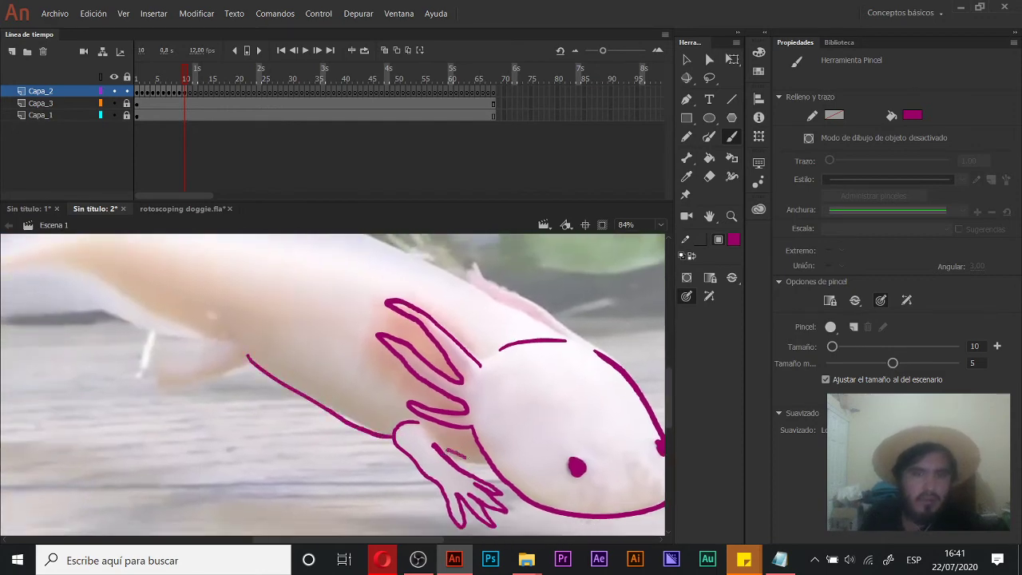
drag(301, 386, 436, 439)
mouse_move(349, 391)
mouse_down()
mouse_move(289, 423)
mouse_move(383, 411)
mouse_up()
mouse_move(340, 346)
mouse_down()
mouse_move(431, 435)
mouse_move(267, 403)
mouse_move(178, 419)
mouse_move(351, 363)
mouse_move(555, 398)
mouse_move(221, 337)
mouse_up()
mouse_move(306, 357)
mouse_down()
mouse_move(459, 404)
mouse_move(381, 346)
mouse_move(345, 345)
mouse_up()
key(ctrl+minus)
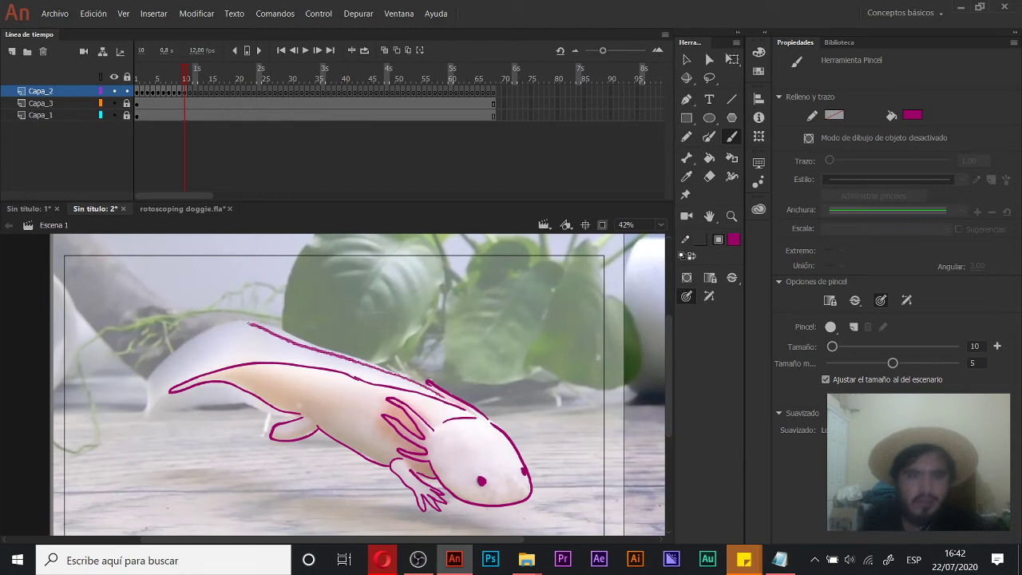
drag(264, 415, 291, 420)
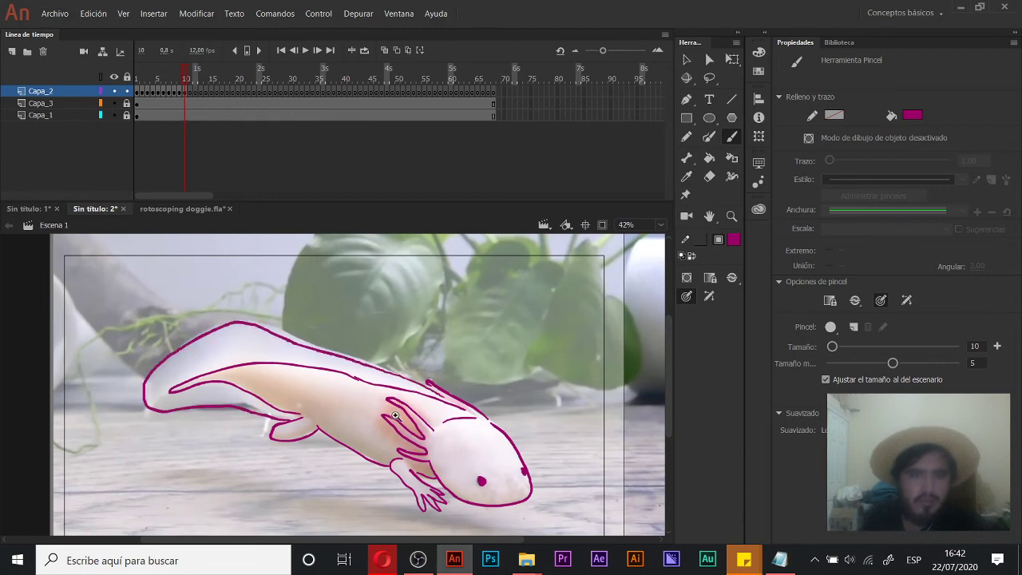
Step: Add jagged fringes and short inner marks around the near-side gill branches on frame 10
key(ctrl+space)
click(391, 411)
mouse_move(322, 341)
mouse_down()
mouse_move(388, 368)
mouse_move(333, 349)
mouse_up()
mouse_move(325, 373)
mouse_down()
mouse_move(338, 387)
mouse_move(308, 379)
mouse_move(314, 415)
mouse_move(352, 445)
mouse_up()
drag(387, 485, 388, 486)
drag(335, 420, 332, 429)
drag(346, 432, 342, 440)
drag(349, 391, 354, 396)
drag(360, 398, 356, 403)
drag(369, 359, 406, 392)
key(z)
alt+click(364, 405)
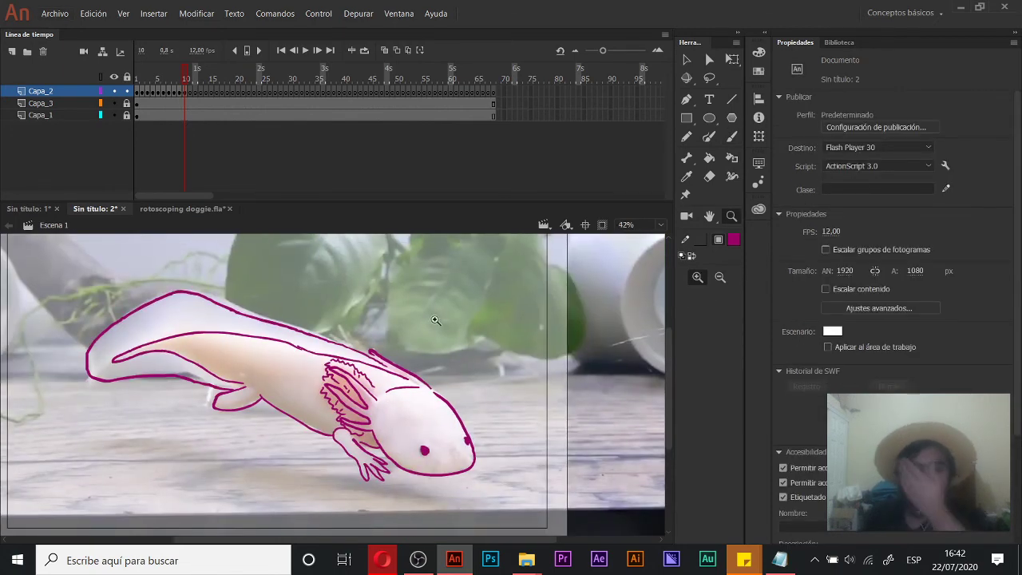
Step: Turn on onion skinning and draw the stemmed head flower on frame 8, slightly below its frame 7 position
click(384, 50)
key(ctrl+equal)
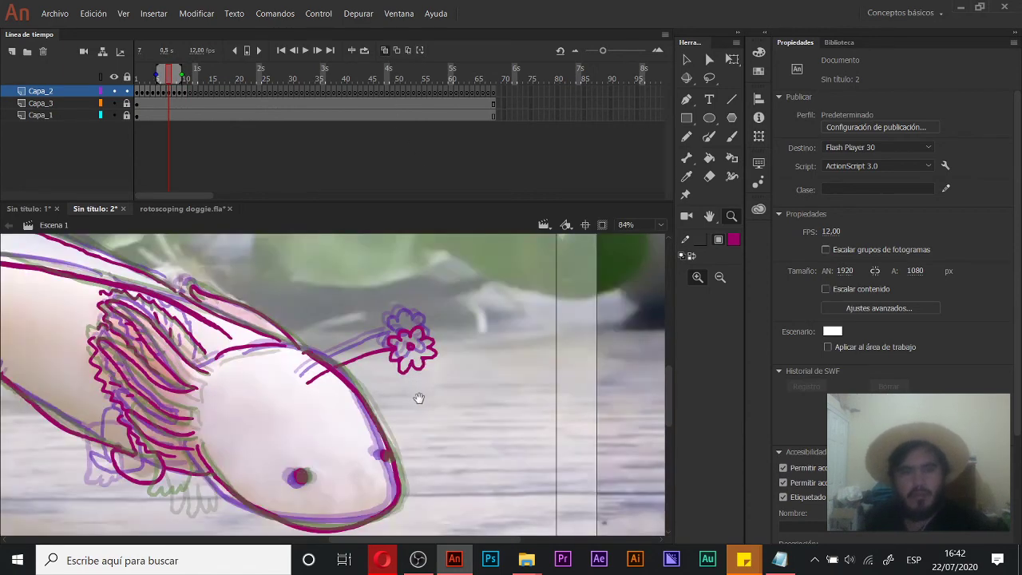
drag(414, 399, 462, 392)
key(.)
key(b)
drag(364, 384, 451, 357)
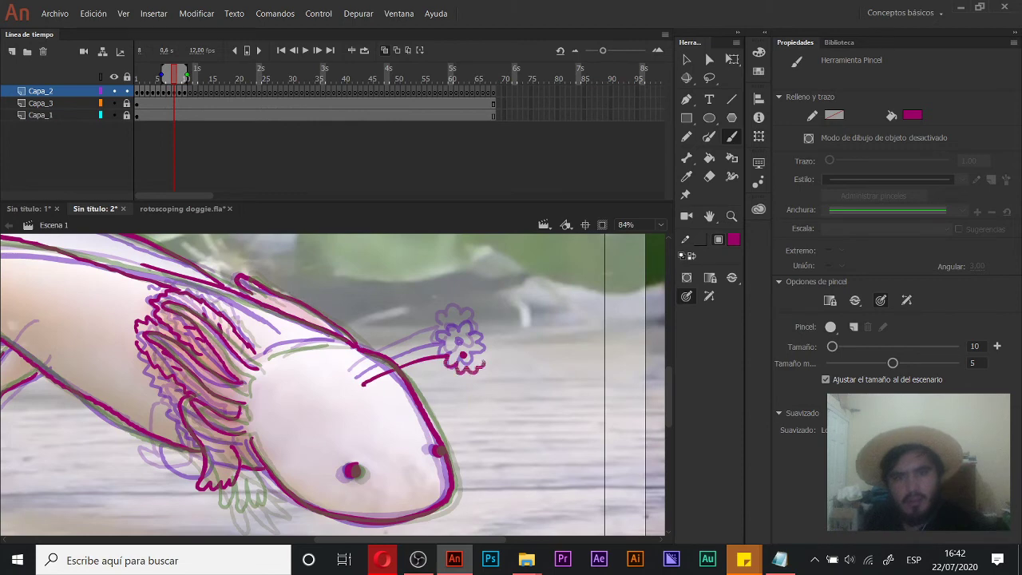
Step: Draw the stemmed head flower on frames 9 and 10, shifting it slightly with the head each time
key(period)
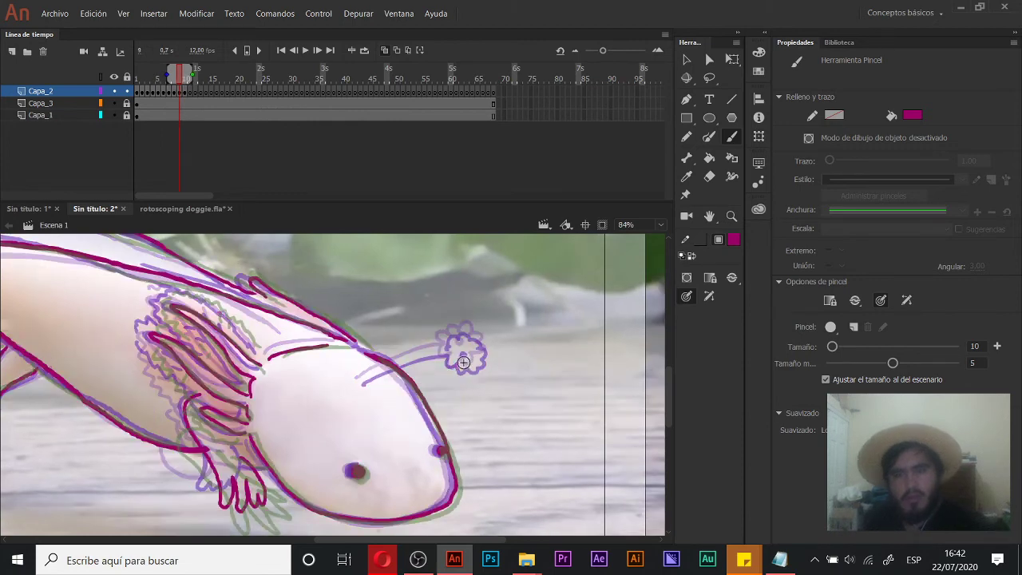
mouse_move(369, 389)
mouse_down()
mouse_move(470, 362)
mouse_move(455, 373)
mouse_up()
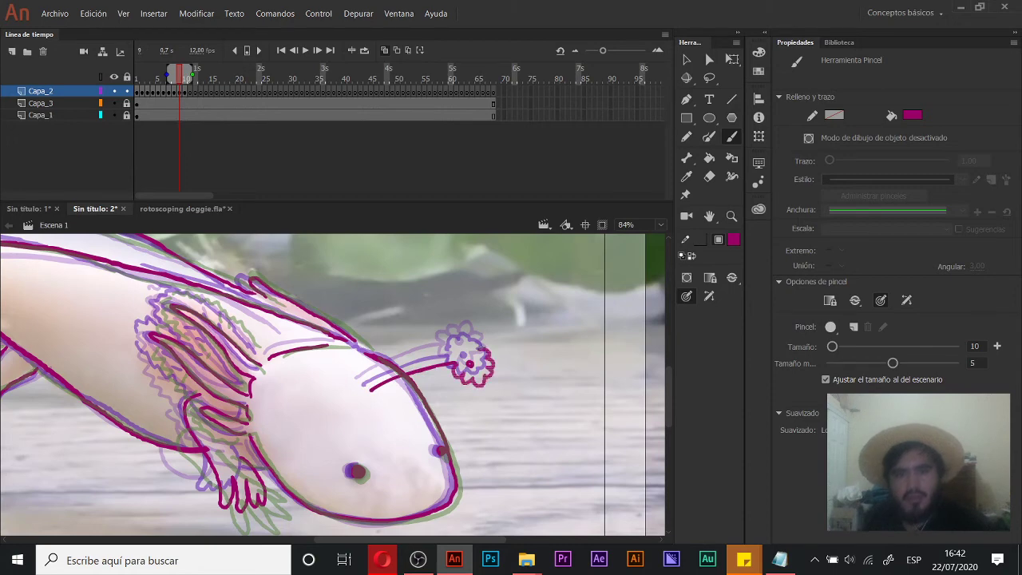
drag(455, 349, 458, 362)
key(period)
drag(380, 395, 462, 361)
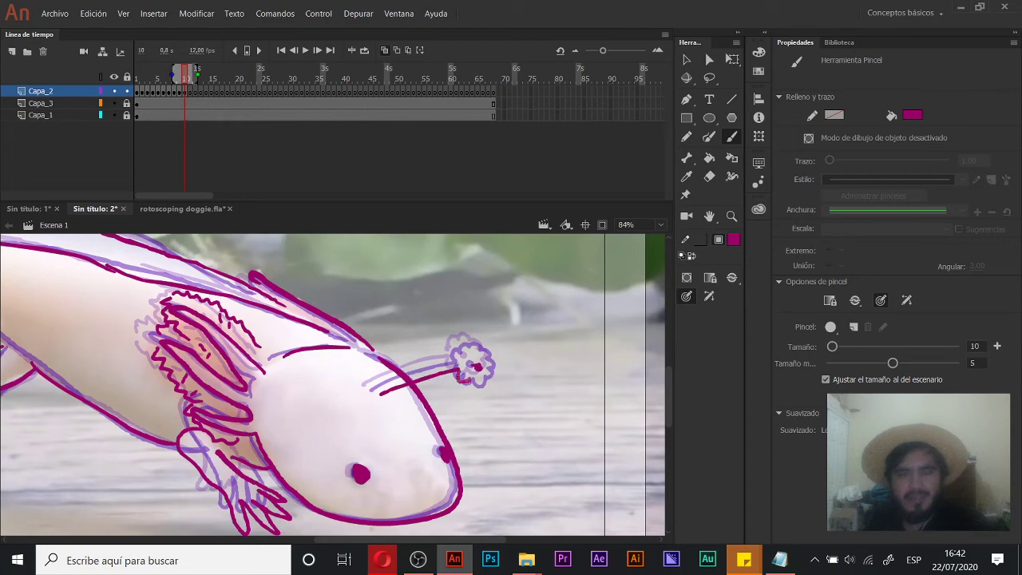
drag(481, 351, 458, 359)
Step: Turn off onion skinning and preview frames 1 to 10 in a loop, first with the video and again with Capa_1 hidden
key(z)
alt+click(404, 391)
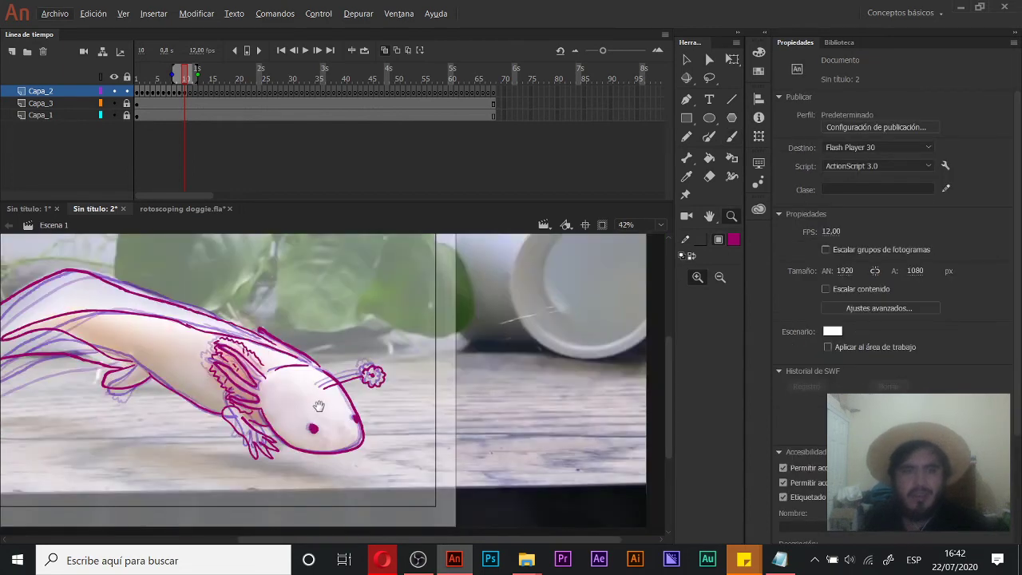
drag(342, 406, 376, 411)
key(v)
click(352, 50)
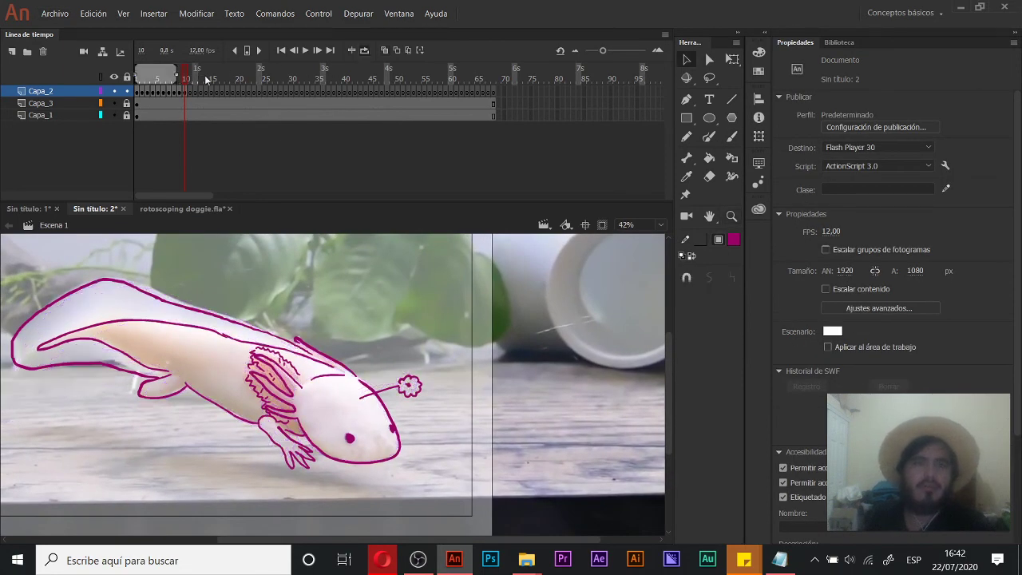
drag(181, 77, 85, 85)
key(Return)
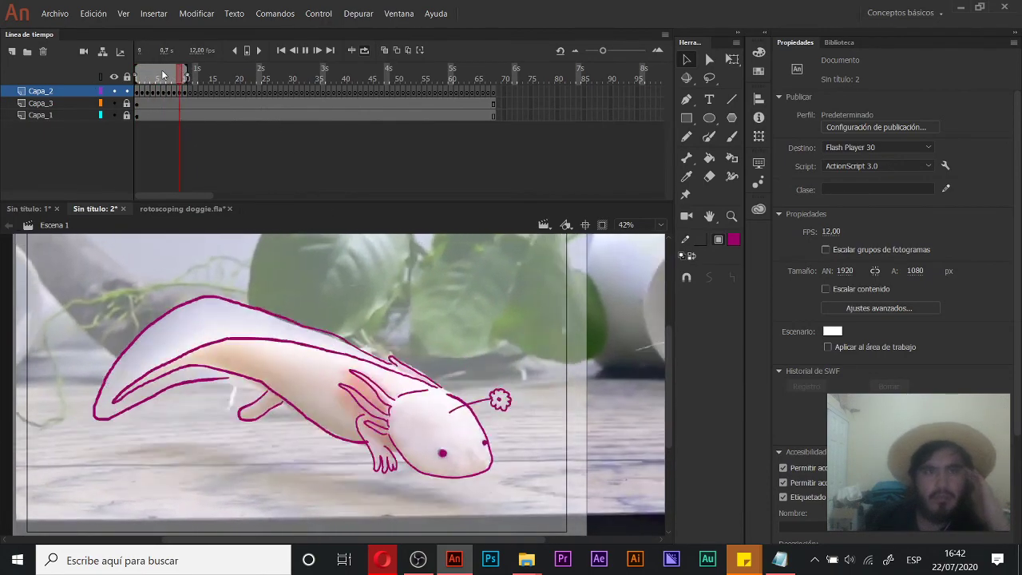
click(113, 115)
key(Return)
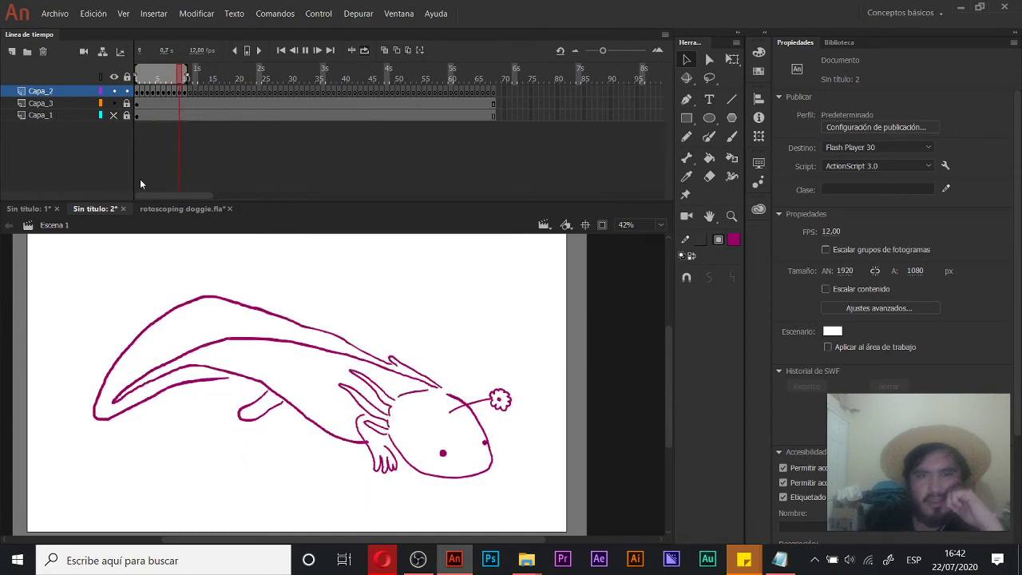
Step: Go to frame 11 with looping off and Capa_1 shown again, and trace the front leg with a rounded foot
click(191, 76)
click(364, 50)
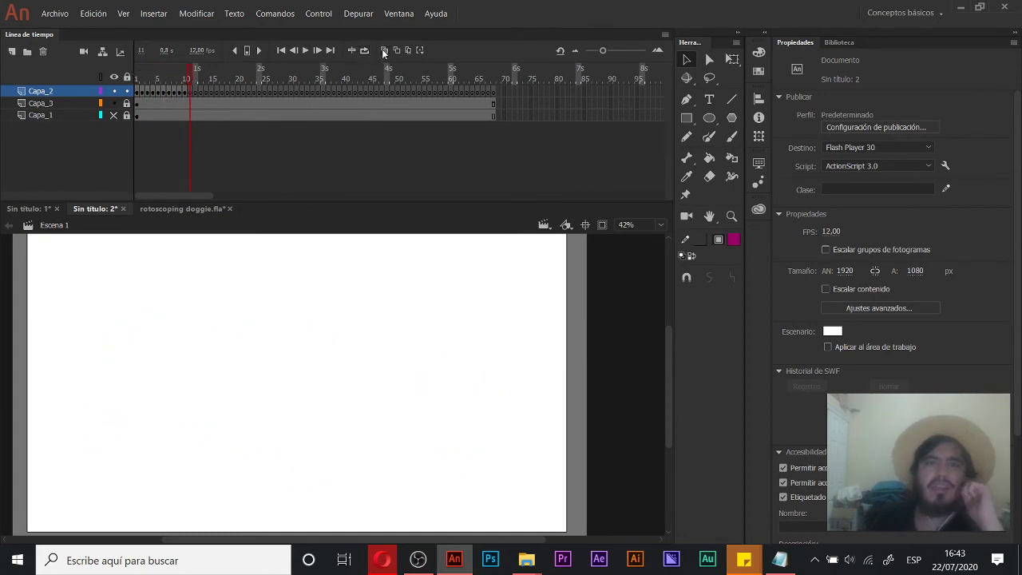
click(114, 115)
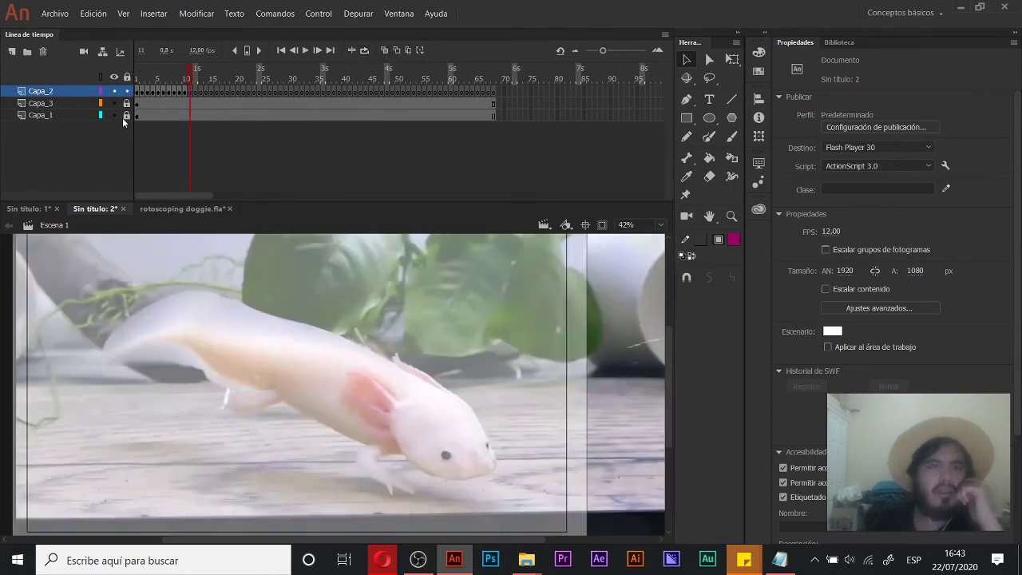
key(z)
click(364, 420)
key(b)
mouse_move(356, 422)
mouse_down()
mouse_move(366, 345)
mouse_move(323, 385)
mouse_move(363, 423)
mouse_move(436, 421)
mouse_move(386, 401)
mouse_move(498, 435)
mouse_up()
Step: Outline the hind leg and the belly line on frame 11
mouse_move(335, 356)
mouse_down()
mouse_move(459, 424)
mouse_move(418, 383)
mouse_move(372, 410)
mouse_move(474, 400)
mouse_up()
key(z)
alt+click(431, 390)
mouse_move(391, 403)
mouse_down()
mouse_move(331, 404)
mouse_move(387, 443)
mouse_up()
key(b)
key(ctrl+z)
drag(308, 395, 379, 438)
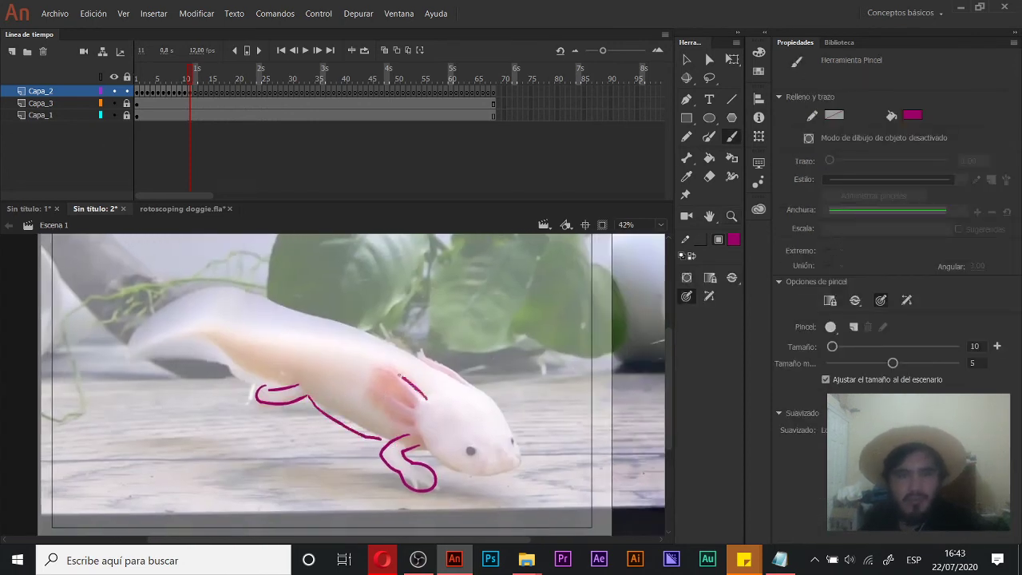
mouse_move(382, 411)
mouse_down()
mouse_move(421, 424)
mouse_move(423, 385)
mouse_up()
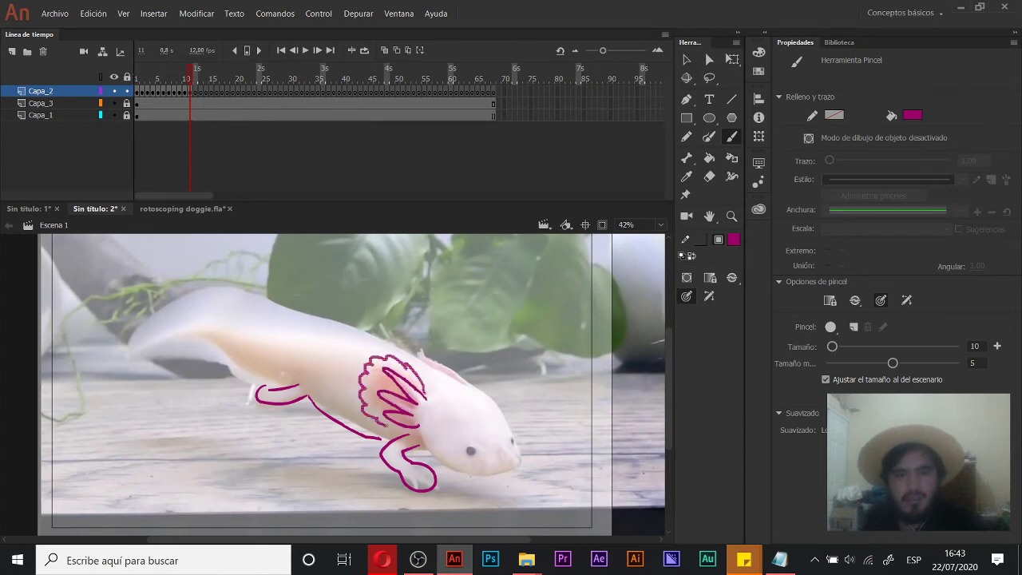
key(ctrl+equal)
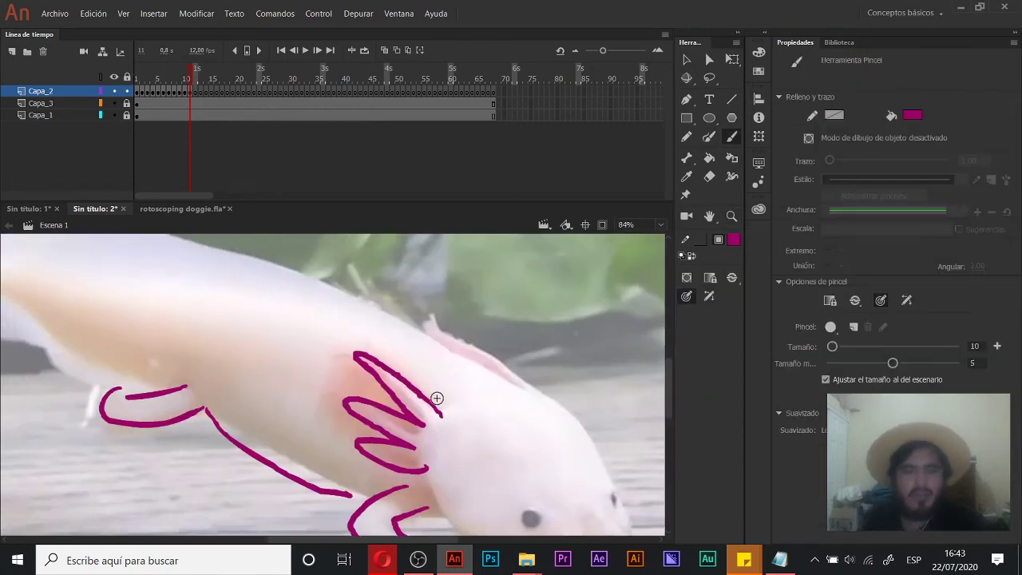
mouse_move(442, 400)
mouse_down()
mouse_move(368, 340)
mouse_move(350, 345)
mouse_move(356, 378)
mouse_up()
key(ctrl+z)
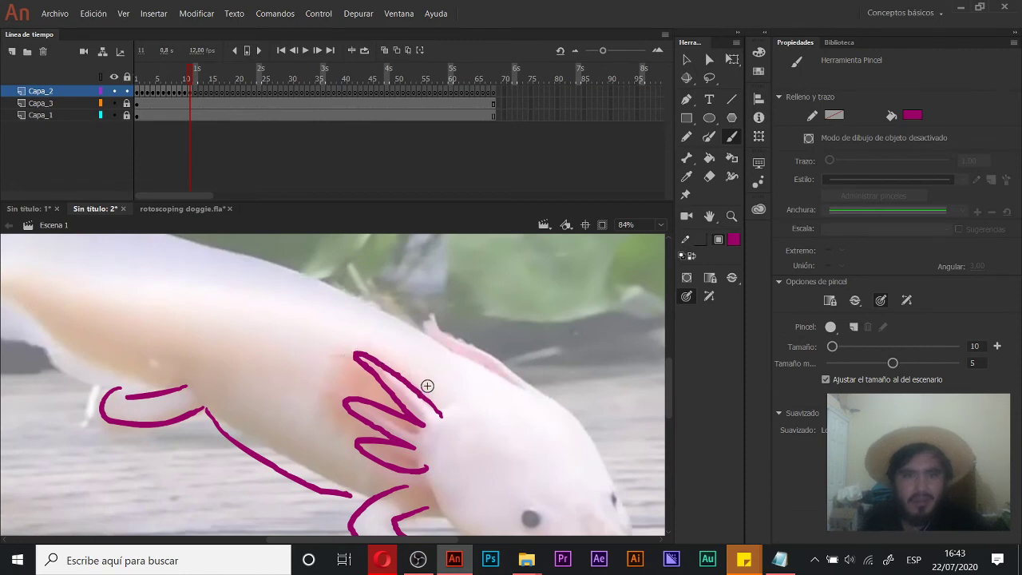
mouse_move(421, 370)
mouse_down()
mouse_move(405, 374)
mouse_move(422, 378)
mouse_move(403, 353)
mouse_up()
key(ctrl+z)
key(ctrl+z)
mouse_move(429, 395)
mouse_down()
mouse_move(384, 332)
mouse_move(356, 335)
mouse_move(332, 358)
mouse_move(359, 389)
mouse_up()
key(ctrl+z)
mouse_move(429, 394)
mouse_down()
mouse_move(351, 331)
mouse_move(330, 383)
mouse_move(334, 413)
mouse_up()
drag(343, 463, 345, 470)
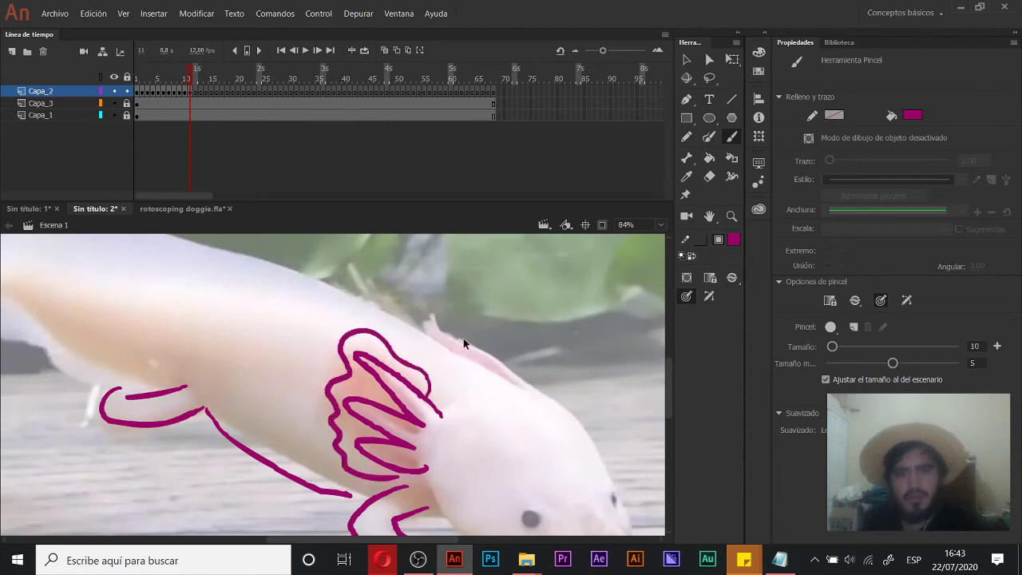
key(ctrl+z)
key(ctrl+z)
Step: Draw the near-side gills on frame 11 as pointed branches and trace the head with open circles for eyes
mouse_move(440, 416)
mouse_down()
mouse_move(393, 390)
mouse_move(419, 422)
mouse_move(357, 413)
mouse_move(419, 446)
mouse_move(341, 439)
mouse_move(428, 471)
mouse_up()
drag(370, 364, 214, 263)
mouse_move(278, 372)
mouse_down()
mouse_move(343, 471)
mouse_move(451, 324)
mouse_move(296, 331)
mouse_up()
key(ctrl+z)
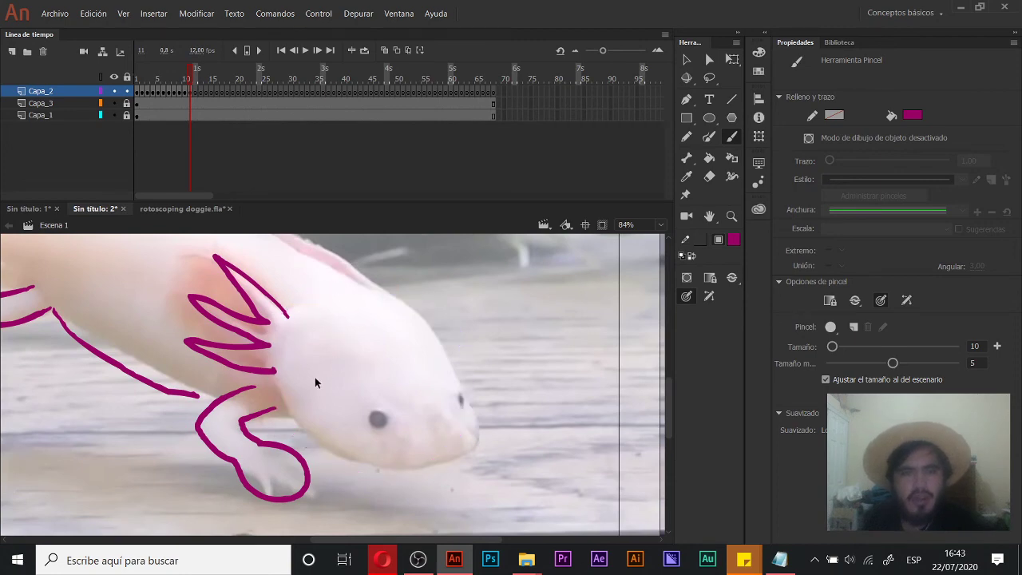
mouse_move(275, 369)
mouse_down()
mouse_move(415, 464)
mouse_move(470, 380)
mouse_move(415, 297)
mouse_move(293, 307)
mouse_up()
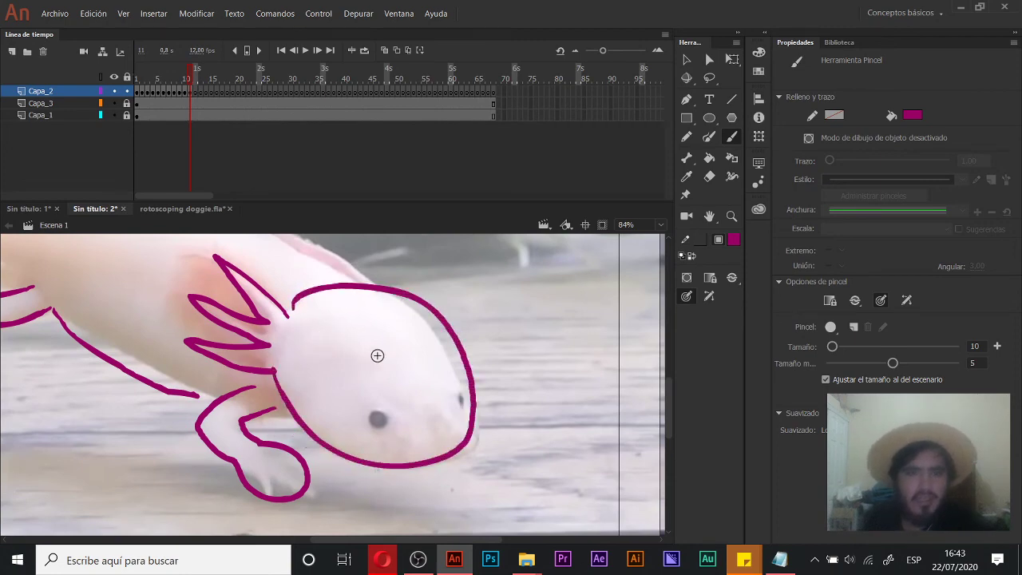
mouse_move(356, 382)
mouse_down()
mouse_move(339, 407)
mouse_move(372, 384)
mouse_move(338, 399)
mouse_move(386, 390)
mouse_up()
key(ctrl+z)
drag(337, 286, 609, 391)
Step: Trace the back line and the inner tail on frame 11, joining it to the hind leg
alt+click(412, 376)
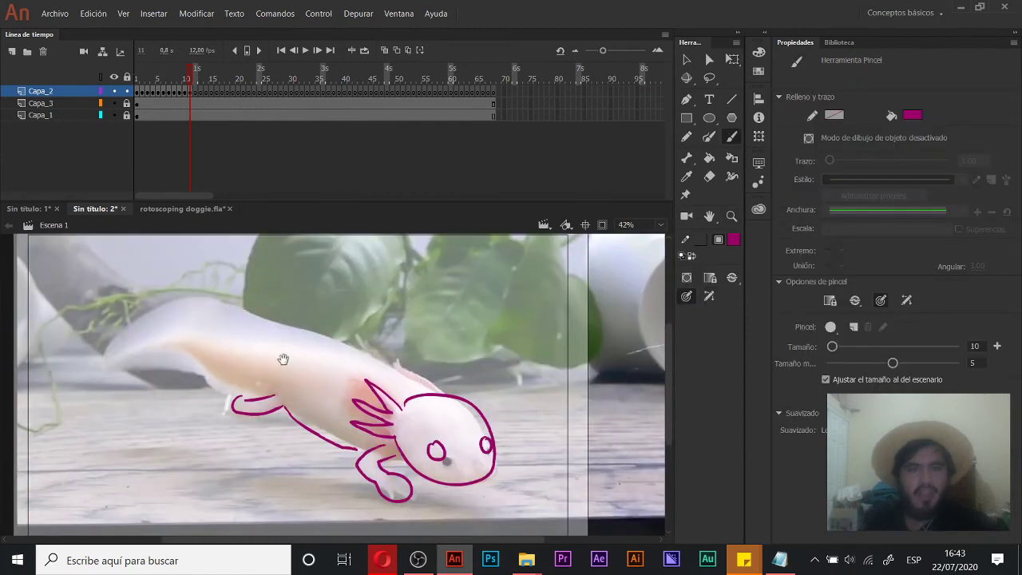
drag(283, 358, 341, 370)
mouse_move(490, 402)
mouse_down()
mouse_move(273, 343)
mouse_move(279, 399)
mouse_move(331, 385)
mouse_up()
key(ctrl+z)
mouse_move(482, 401)
mouse_down()
mouse_move(384, 348)
mouse_move(330, 399)
mouse_move(408, 367)
mouse_up()
key(ctrl+z)
drag(482, 394, 294, 352)
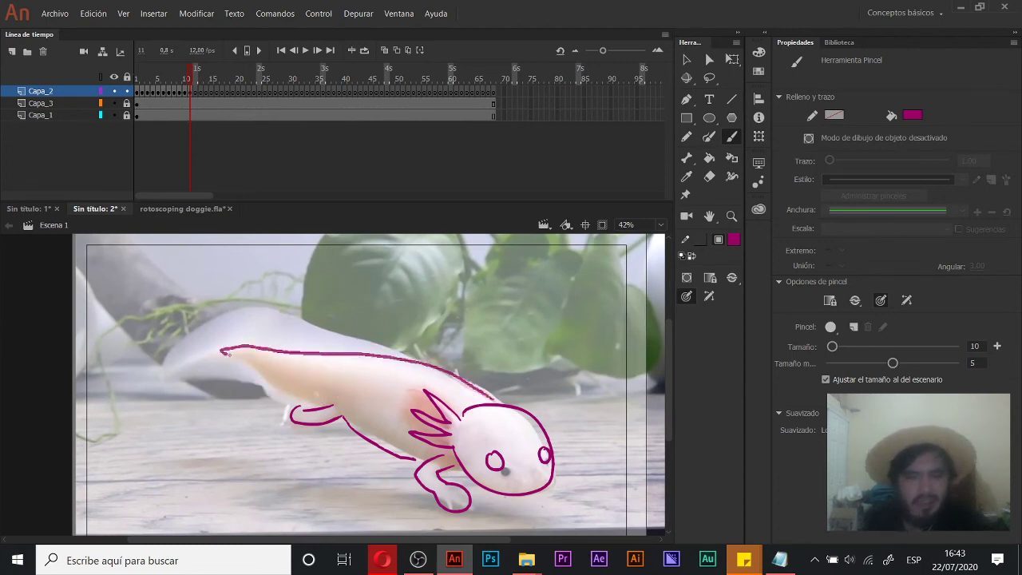
drag(323, 404, 332, 406)
Step: Outline the tail fin on frame 11 and draw the far-side gill behind the head
drag(281, 366, 353, 378)
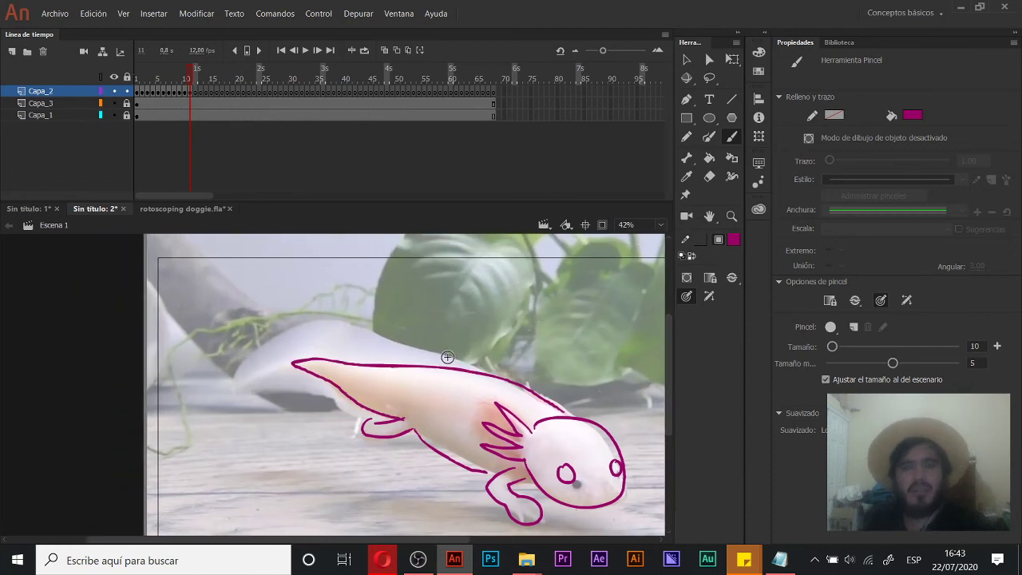
mouse_move(445, 363)
mouse_down()
mouse_move(246, 335)
mouse_move(318, 399)
mouse_move(355, 411)
mouse_up()
scroll(485, 393, right, 3)
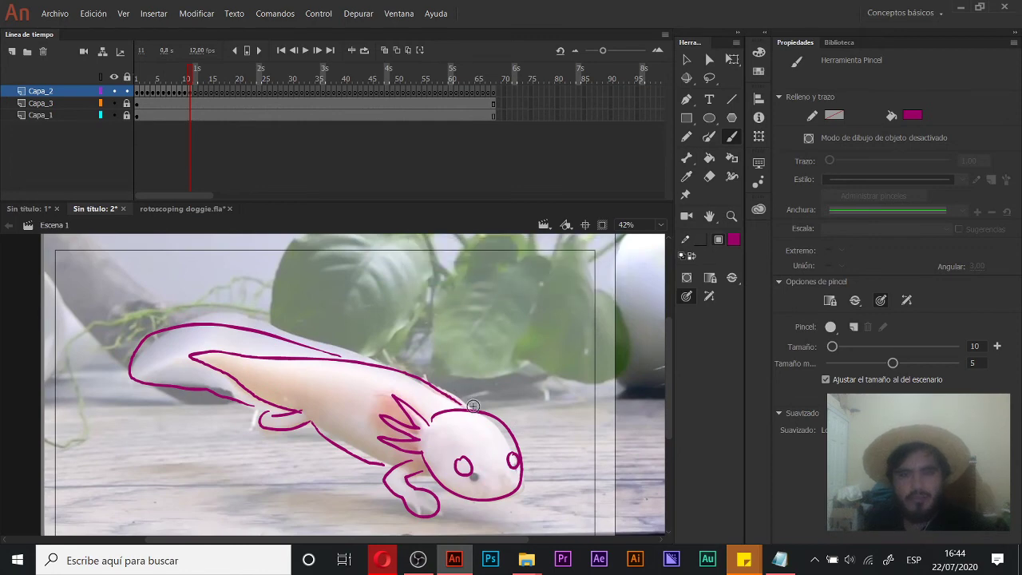
mouse_move(467, 396)
mouse_down()
mouse_move(445, 381)
mouse_move(471, 405)
mouse_up()
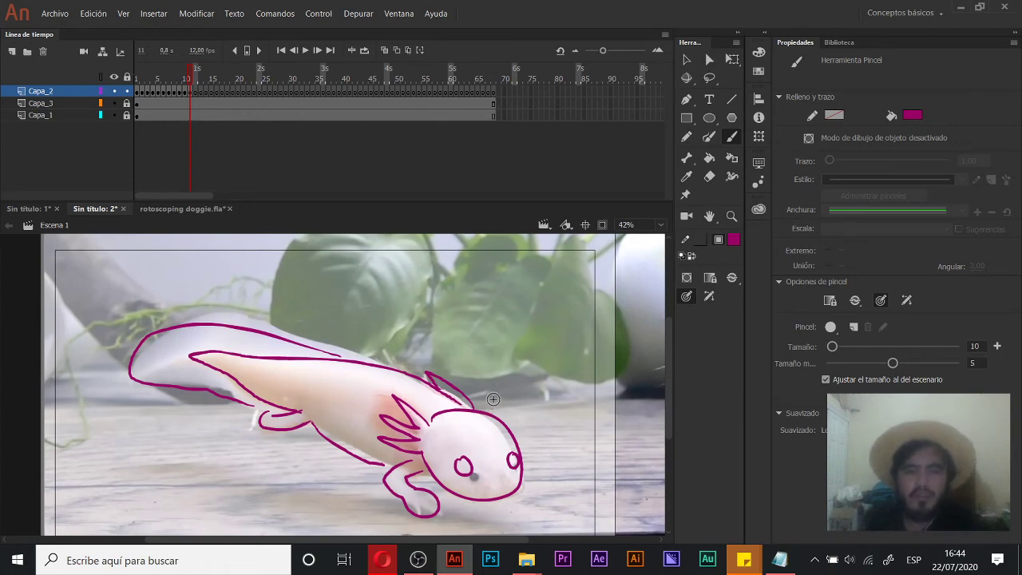
Step: Draw a pointed horn on top of the head on frame 11 and erase the head line crossing its base
drag(471, 422, 528, 385)
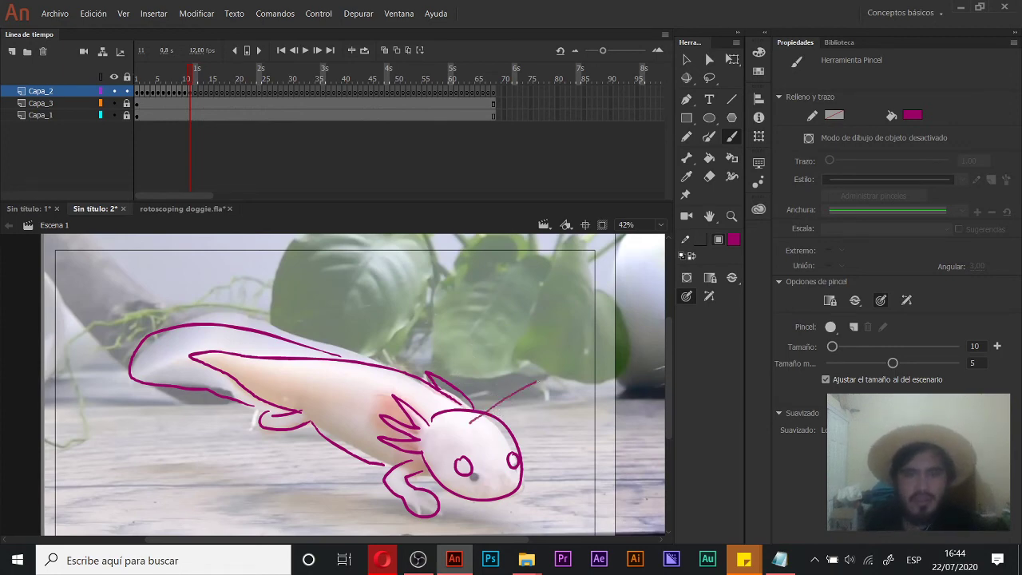
drag(496, 431, 535, 383)
key(e)
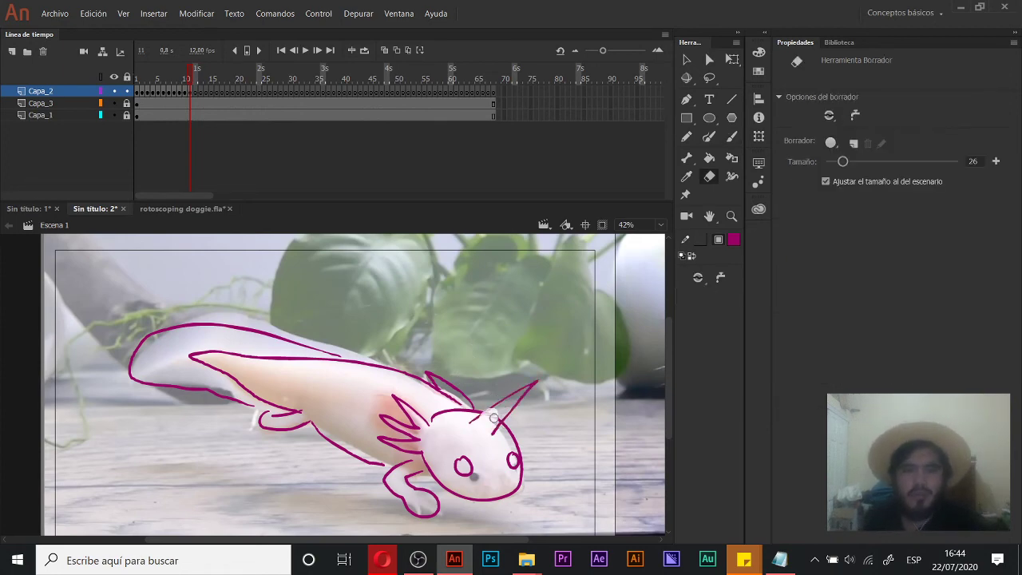
key(b)
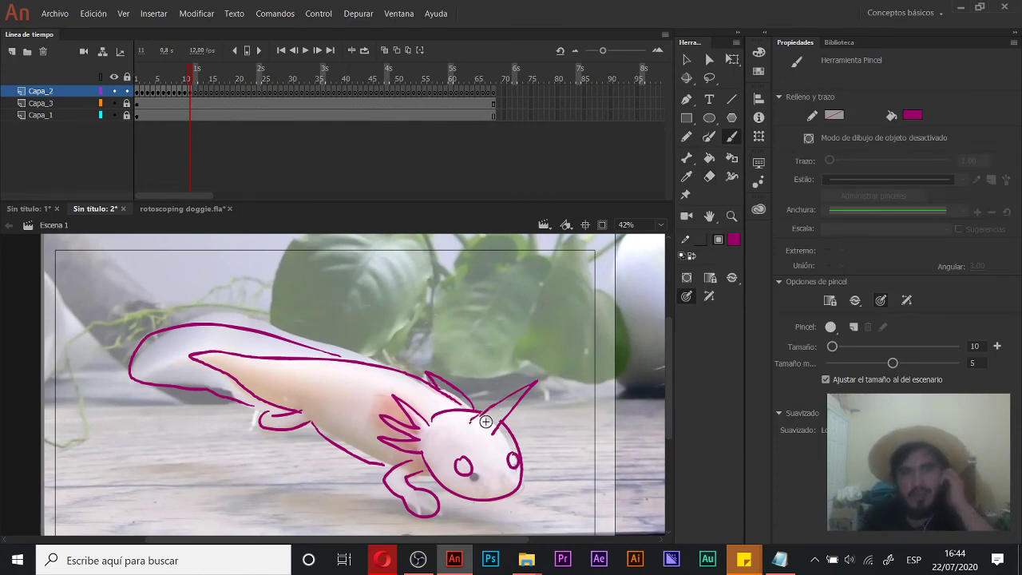
Step: Trace the front leg, the pointed near-side gills and the far-side gill on frame 12
key(.)
mouse_move(407, 436)
mouse_down()
mouse_move(394, 397)
mouse_move(384, 450)
mouse_move(412, 486)
mouse_move(413, 439)
mouse_up()
drag(392, 406, 413, 429)
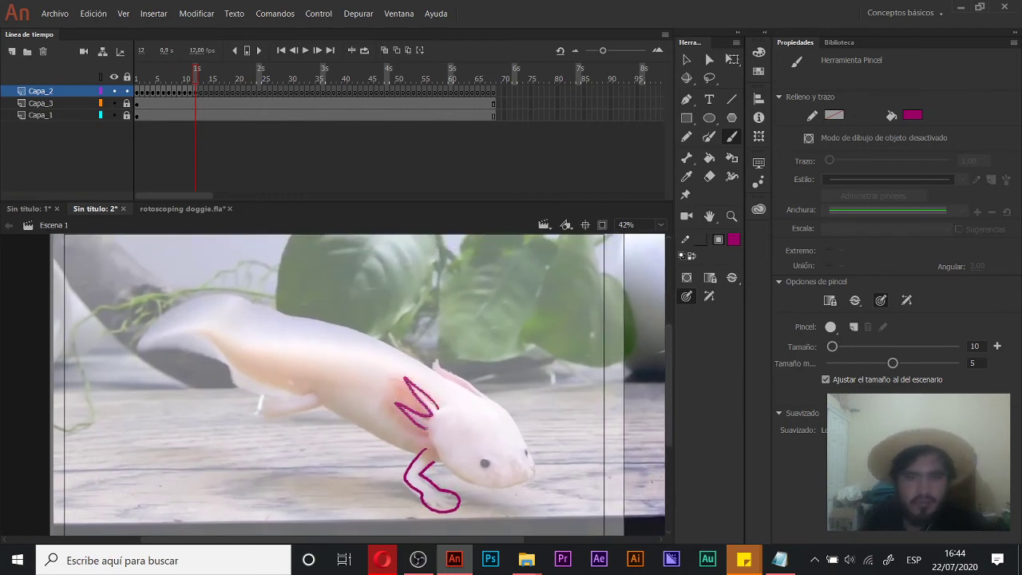
drag(487, 394, 455, 398)
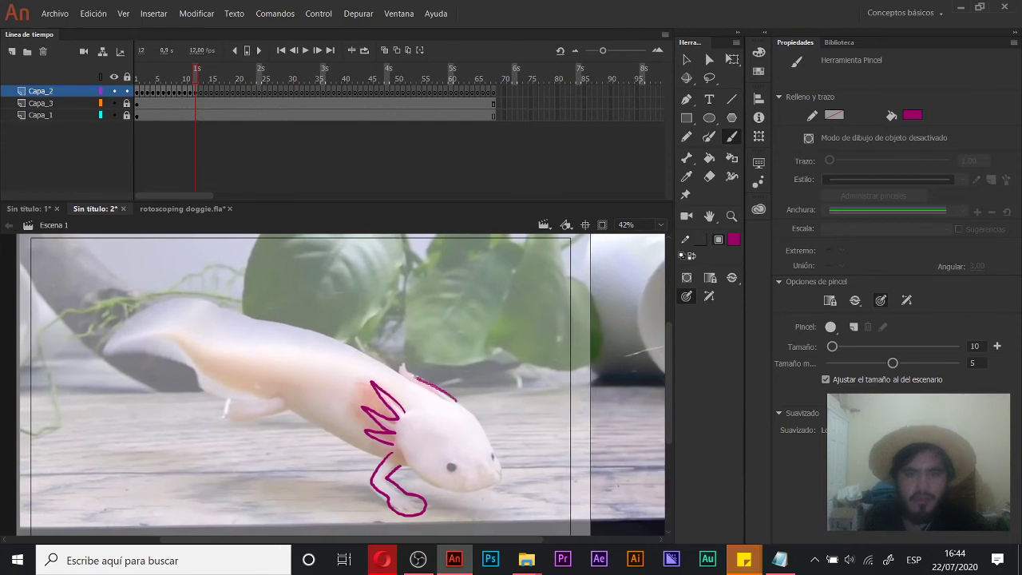
Step: Trace the back line, inner tail and belly line on frame 12, and outline the hind leg
mouse_move(397, 374)
mouse_down()
mouse_move(451, 392)
mouse_move(266, 358)
mouse_move(324, 409)
mouse_up()
drag(405, 458, 437, 466)
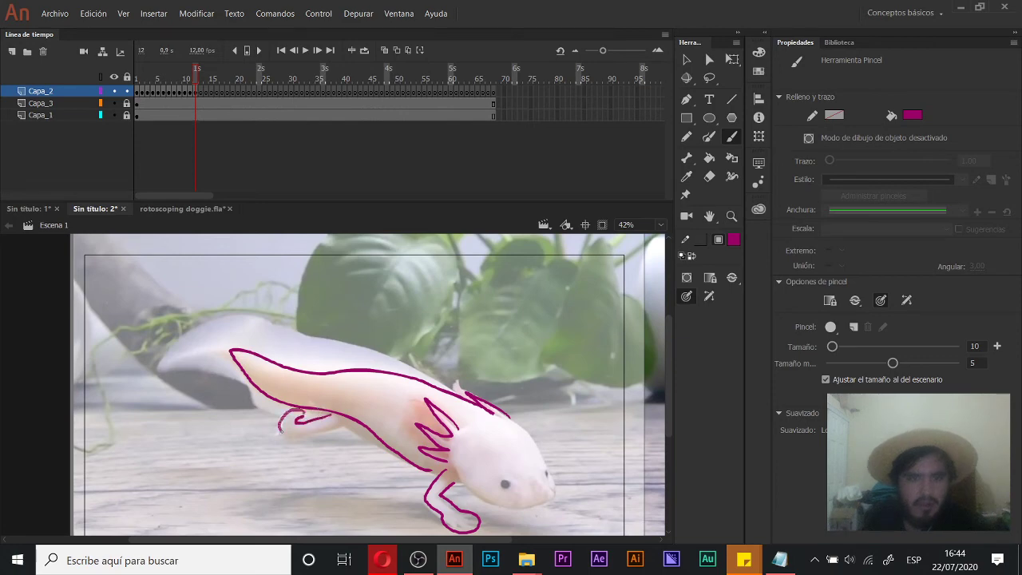
drag(281, 431, 313, 428)
key(ctrl+z)
key(ctrl+z)
mouse_move(323, 436)
mouse_down()
mouse_move(344, 422)
mouse_move(468, 461)
mouse_up()
Step: Outline the tail fin on frame 12 from the back line around the tail tip to the hind leg
mouse_move(543, 423)
mouse_down()
mouse_move(326, 355)
mouse_move(257, 412)
mouse_up()
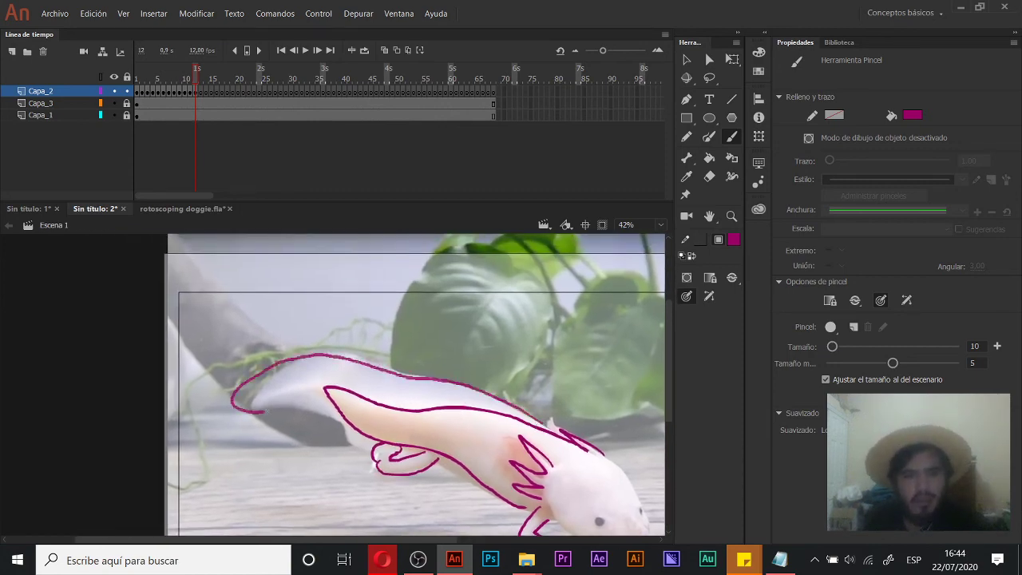
mouse_move(373, 437)
mouse_down()
mouse_move(404, 424)
mouse_move(422, 430)
mouse_up()
key(ctrl+z)
mouse_move(557, 436)
mouse_down()
mouse_move(472, 393)
mouse_move(327, 366)
mouse_move(276, 427)
mouse_move(359, 453)
mouse_up()
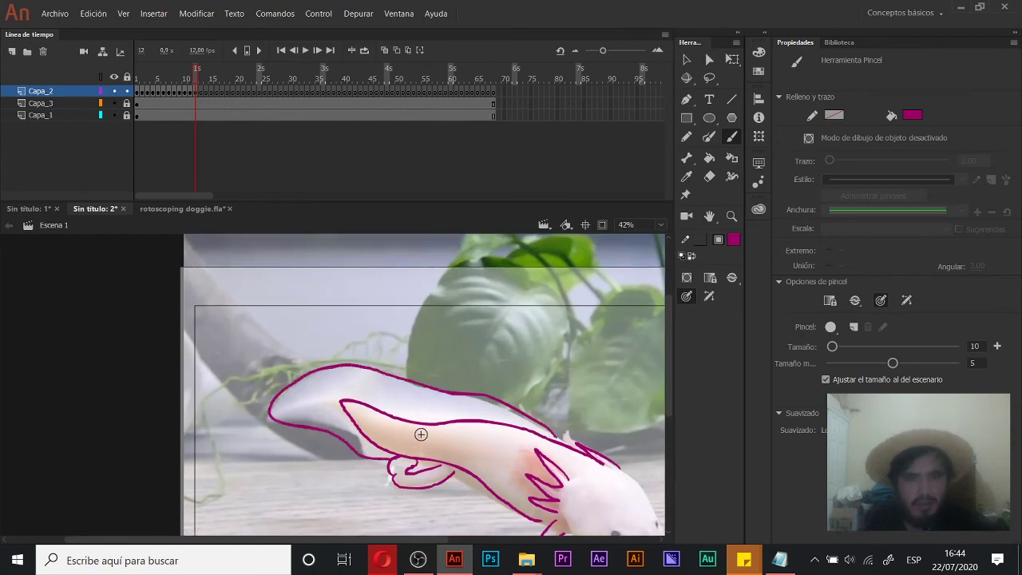
drag(506, 433, 241, 327)
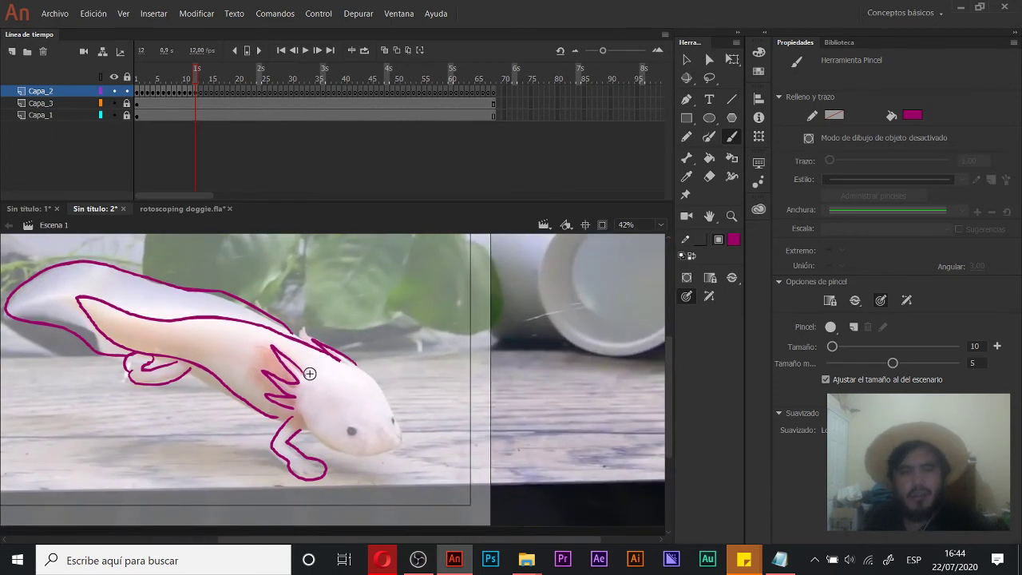
key(comma)
key(period)
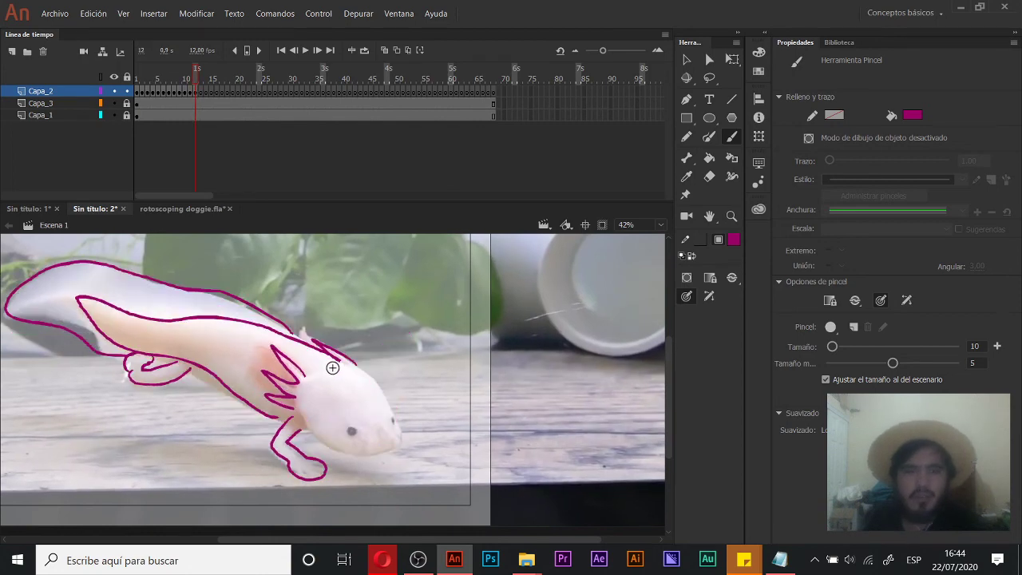
mouse_move(387, 369)
mouse_down()
mouse_move(385, 443)
mouse_move(294, 399)
mouse_up()
key(ctrl+z)
key(ctrl+z)
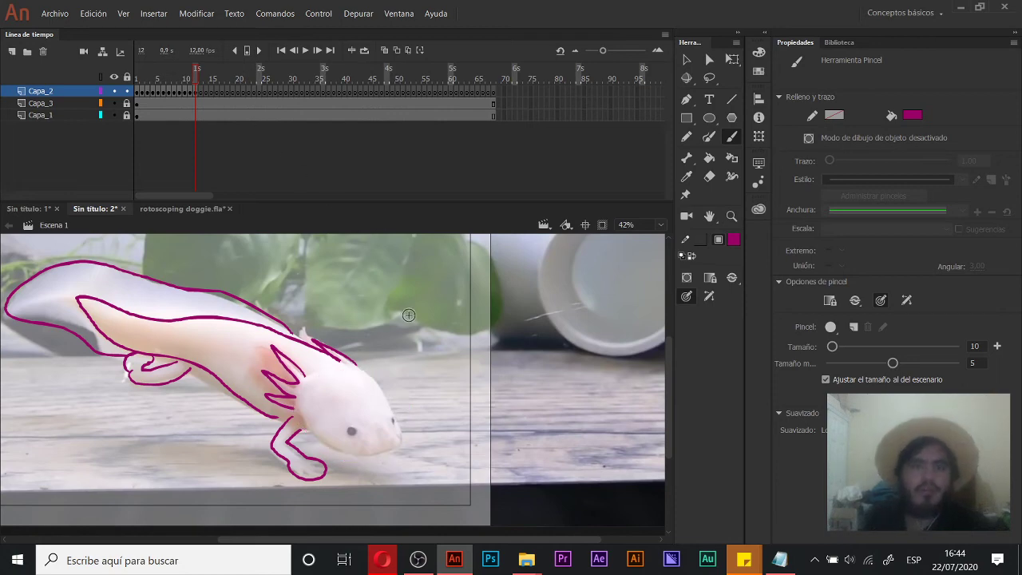
Step: Turn on onion skinning with only one previous frame in range, and trace the head outline on frame 12
click(384, 50)
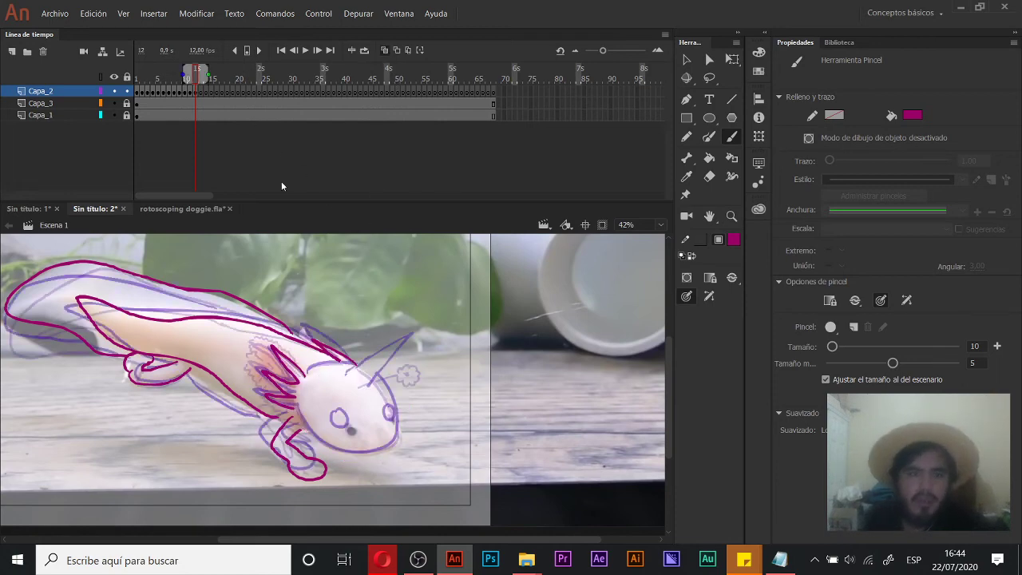
drag(191, 69, 192, 70)
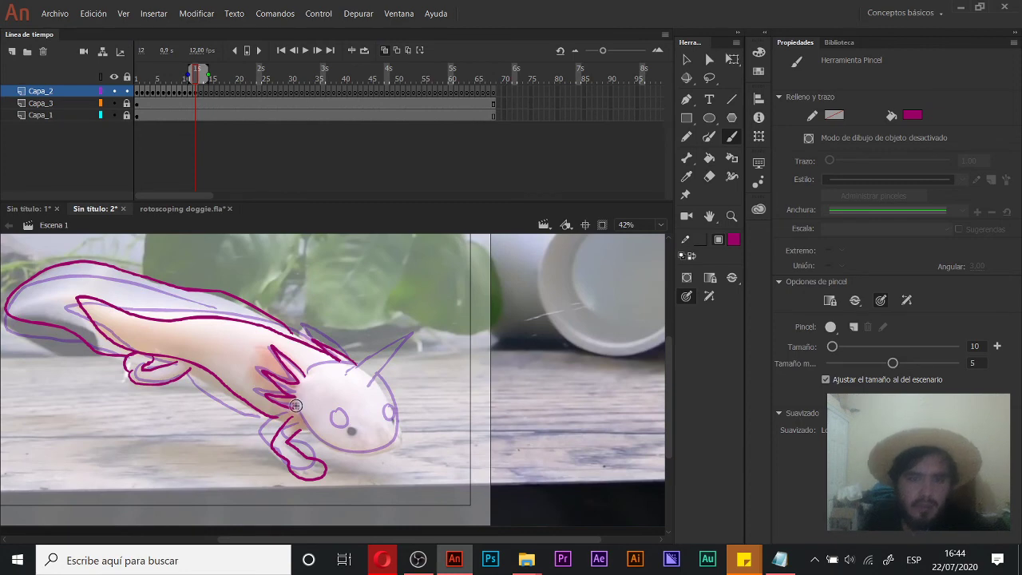
drag(346, 361, 315, 367)
key(ctrl+z)
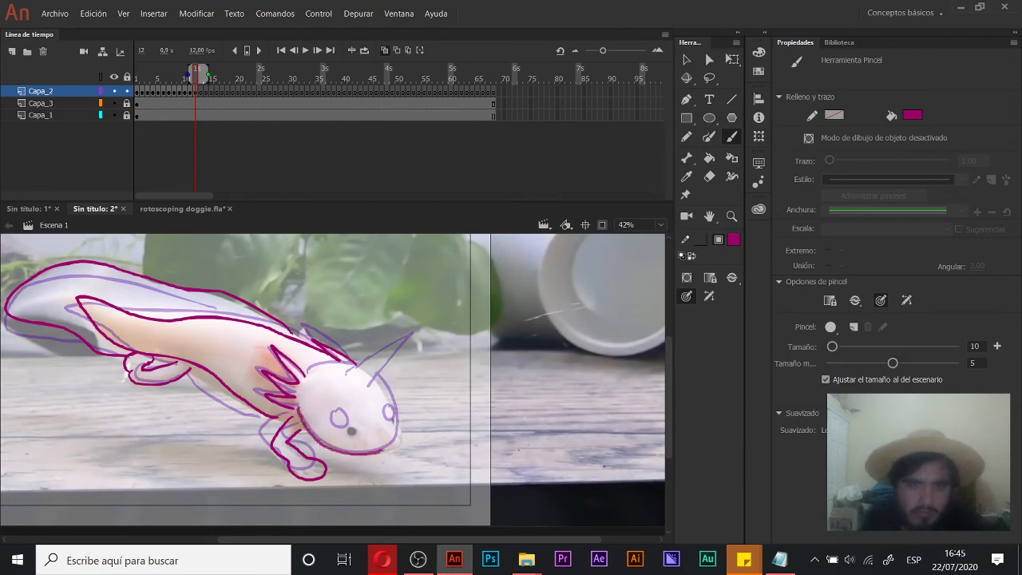
drag(333, 365, 314, 368)
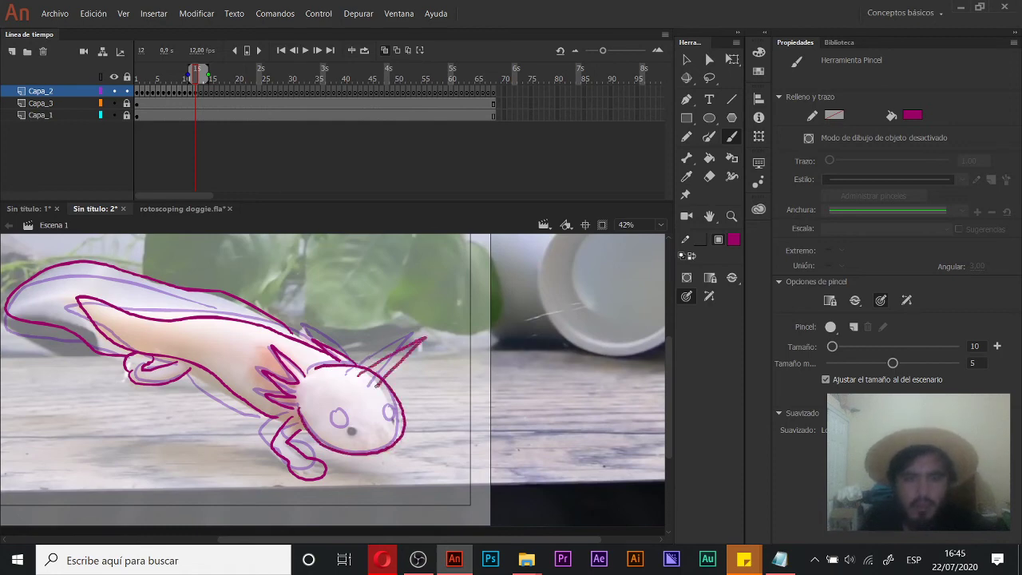
Step: Draw the pointed horn on frame 12, erase the head line at its base, and add open circles for the eyes
drag(377, 386, 376, 387)
key(ctrl+z)
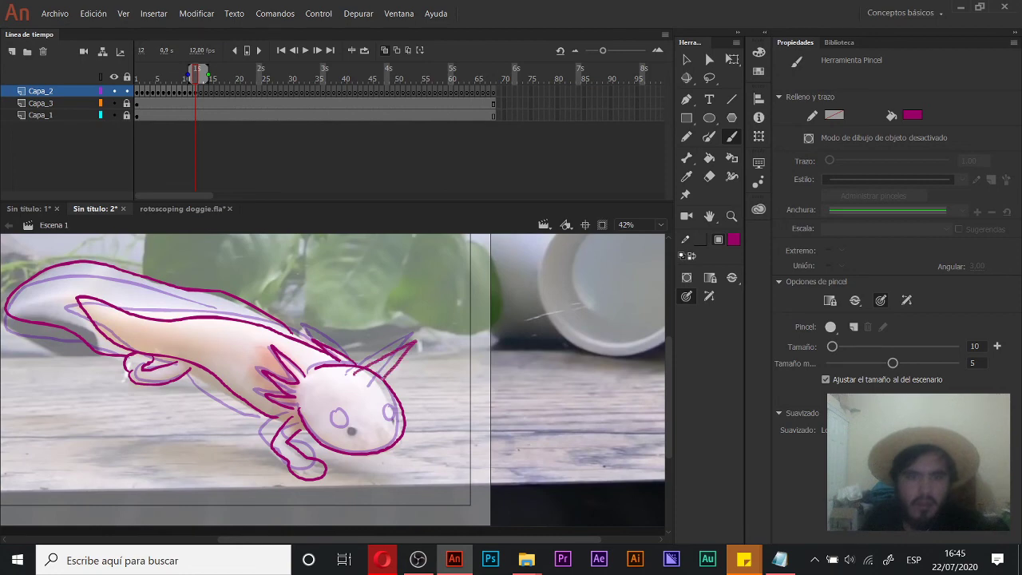
key(e)
key(b)
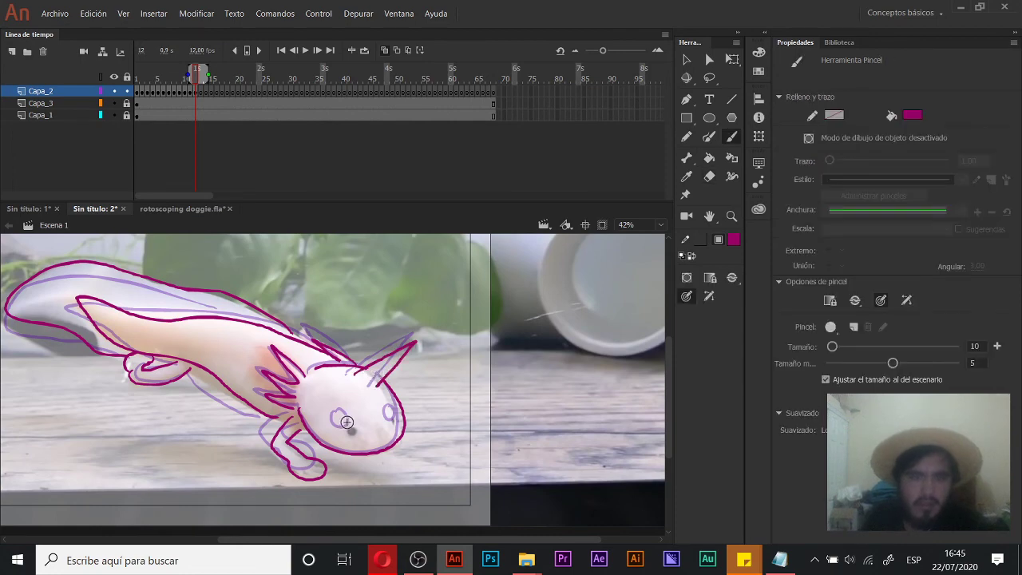
drag(342, 417, 341, 430)
drag(397, 410, 410, 393)
Step: Turn off onion skinning and trace the near-side gills and the head outline on frame 13
key(period)
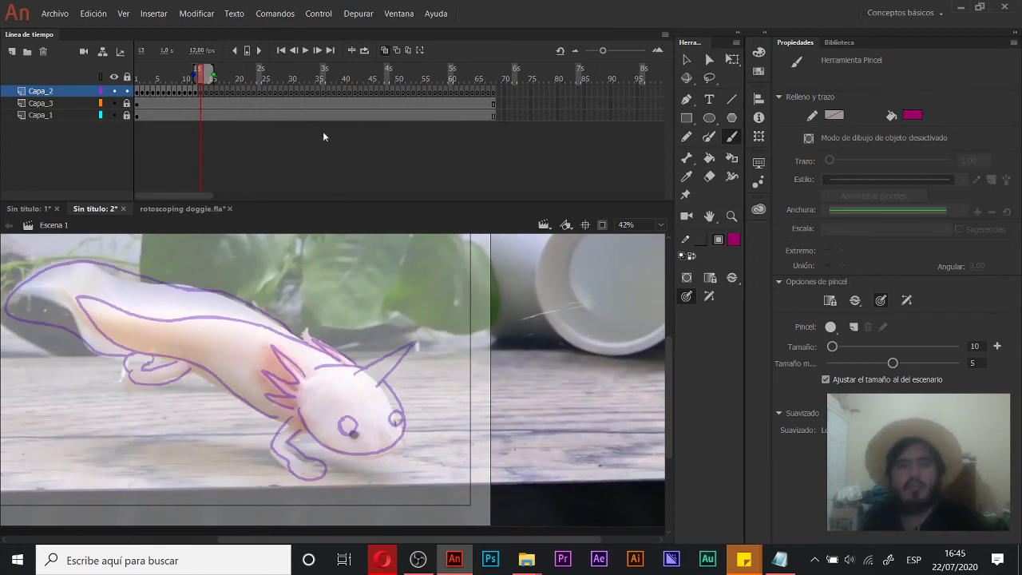
click(386, 50)
scroll(307, 367, down, 1)
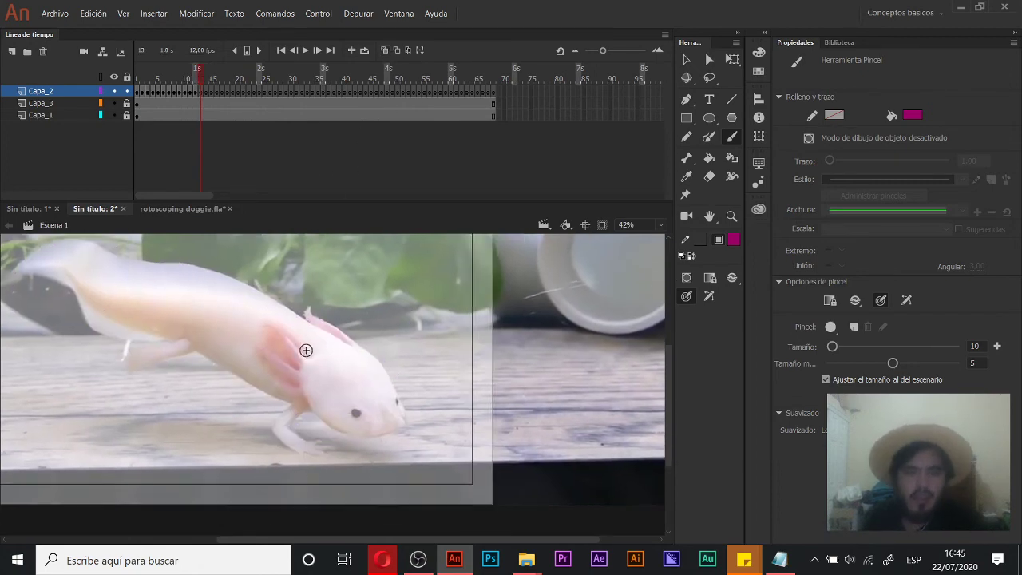
mouse_move(301, 353)
mouse_down()
mouse_move(281, 327)
mouse_move(304, 393)
mouse_up()
mouse_move(316, 370)
mouse_down()
mouse_move(302, 363)
mouse_move(390, 368)
mouse_move(353, 429)
mouse_move(294, 395)
mouse_move(294, 355)
mouse_up()
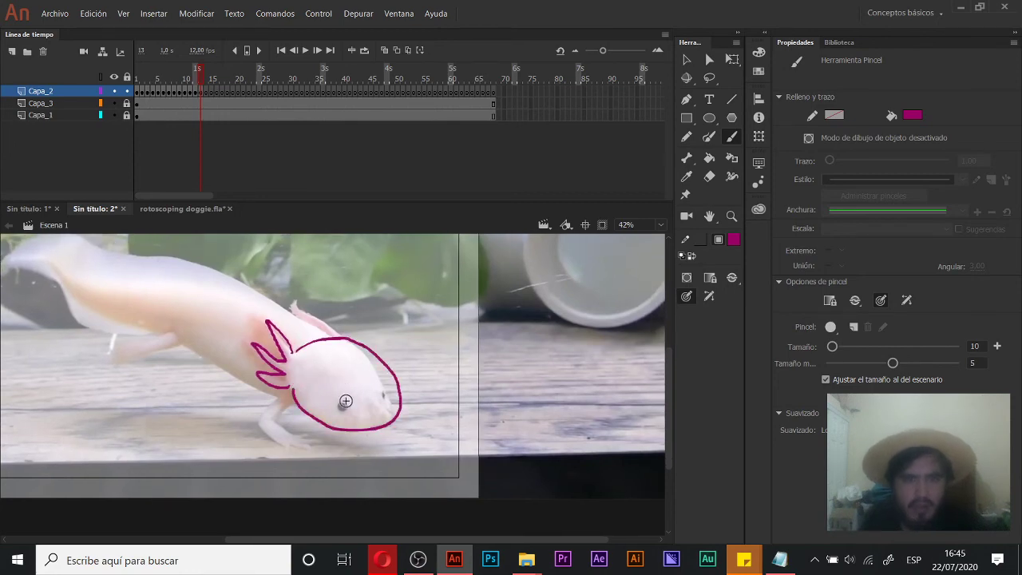
key(comma)
key(period)
mouse_move(342, 398)
mouse_down()
mouse_move(346, 410)
mouse_move(343, 398)
mouse_move(388, 387)
mouse_move(334, 403)
mouse_up()
key(comma)
key(period)
key(ctrl+z)
key(ctrl+z)
key(ctrl+z)
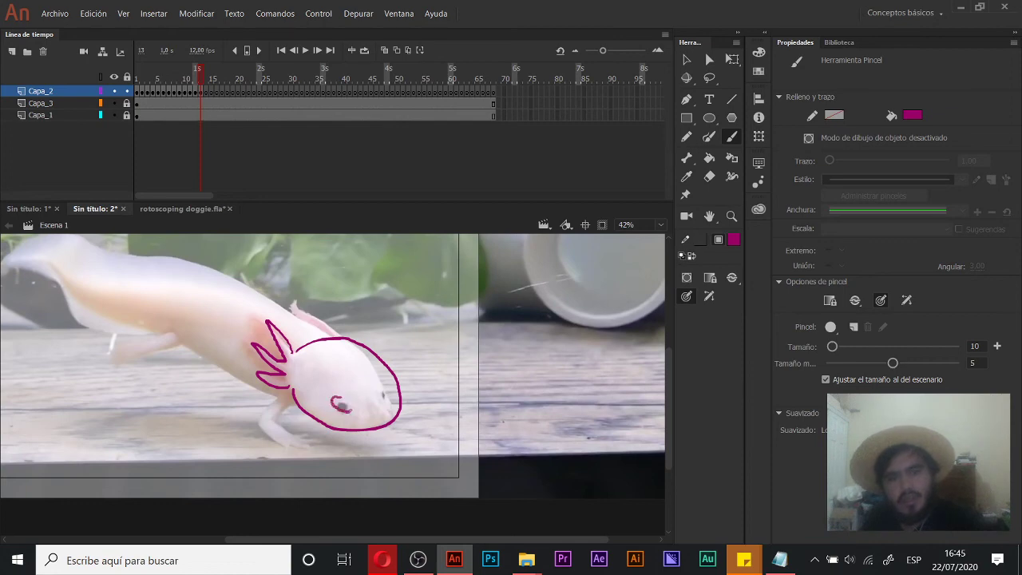
key(ctrl+z)
Step: Draw open circles for the eyes and a pointed horn on frame 13, erasing the head line across the horn's base
mouse_move(350, 411)
mouse_down()
mouse_move(349, 397)
mouse_move(386, 390)
mouse_up()
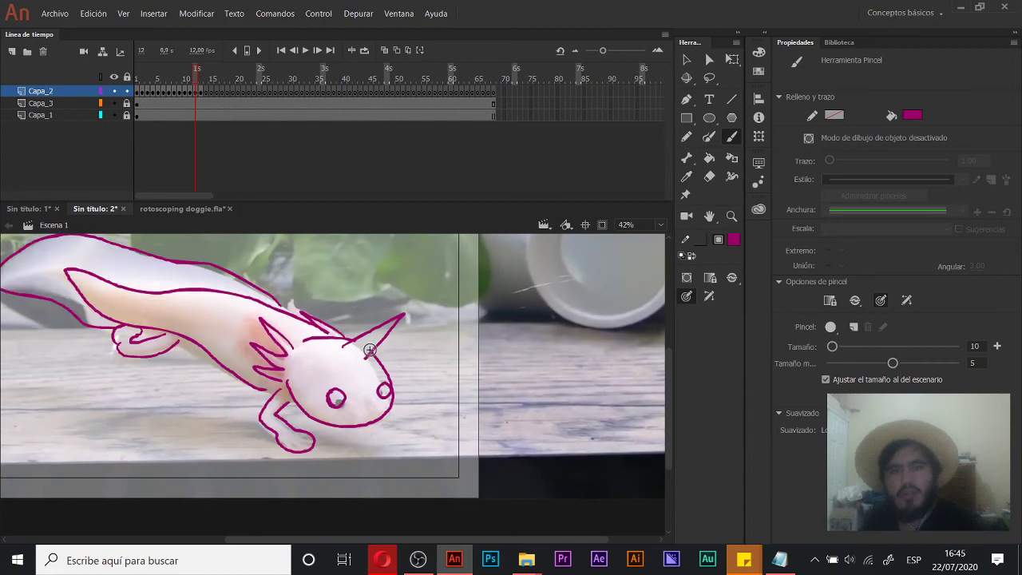
mouse_move(352, 353)
mouse_down()
mouse_move(399, 340)
mouse_move(380, 368)
mouse_up()
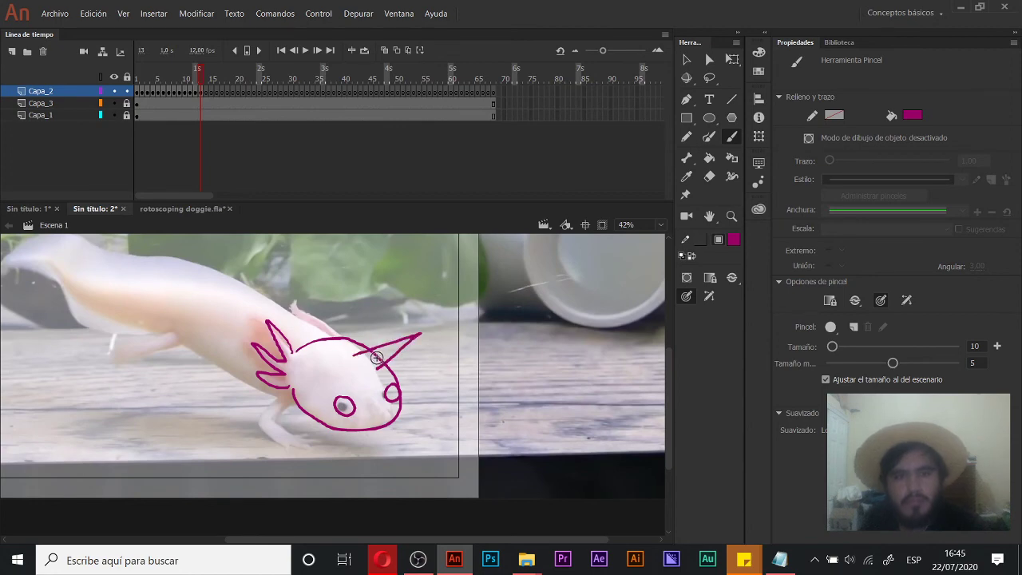
key(e)
key(b)
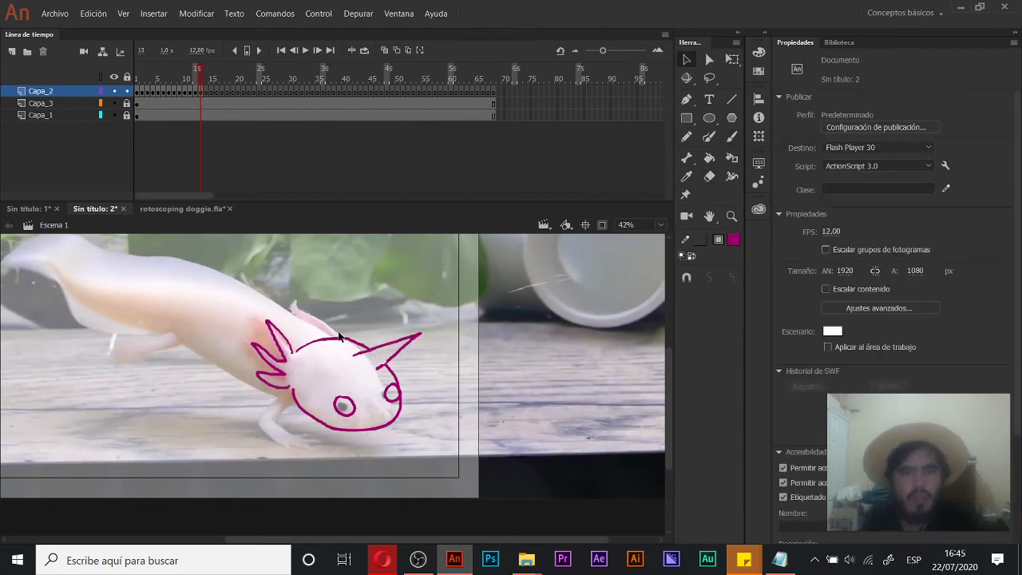
Step: Trace the far-side gill on frame 13 and outline the body with its inner tail and both legs
mouse_move(295, 305)
mouse_down()
mouse_move(326, 335)
mouse_move(429, 333)
mouse_move(367, 296)
mouse_move(210, 292)
mouse_up()
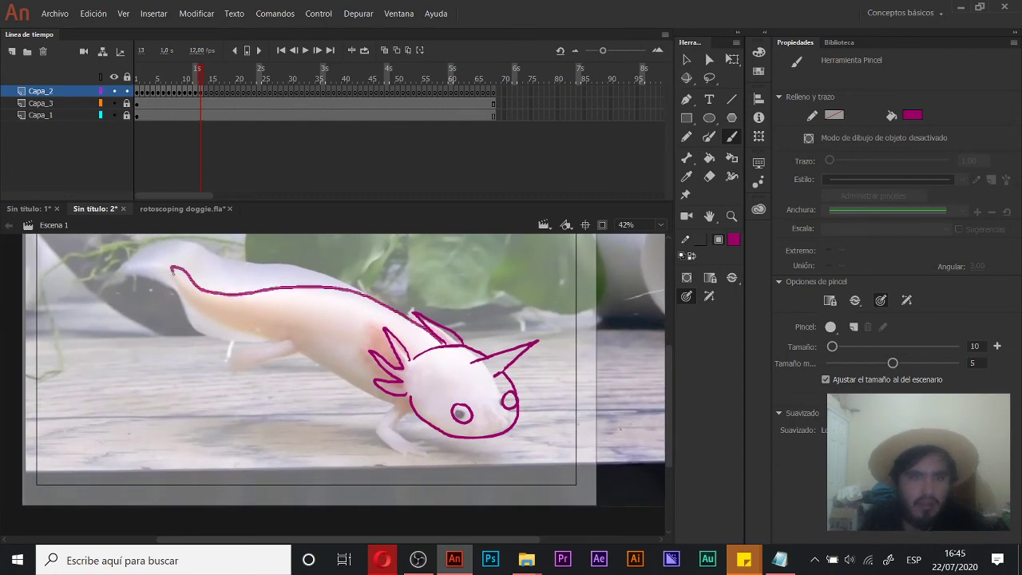
mouse_move(236, 333)
mouse_down()
mouse_move(276, 341)
mouse_move(261, 348)
mouse_move(283, 332)
mouse_up()
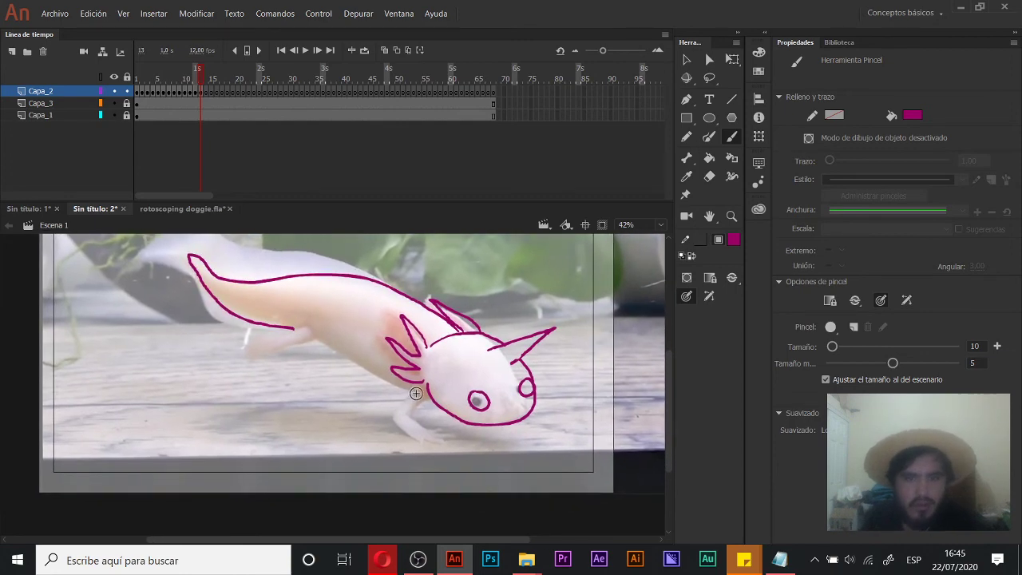
drag(409, 413, 438, 402)
mouse_move(335, 339)
mouse_down()
mouse_move(287, 346)
mouse_move(277, 337)
mouse_move(296, 359)
mouse_up()
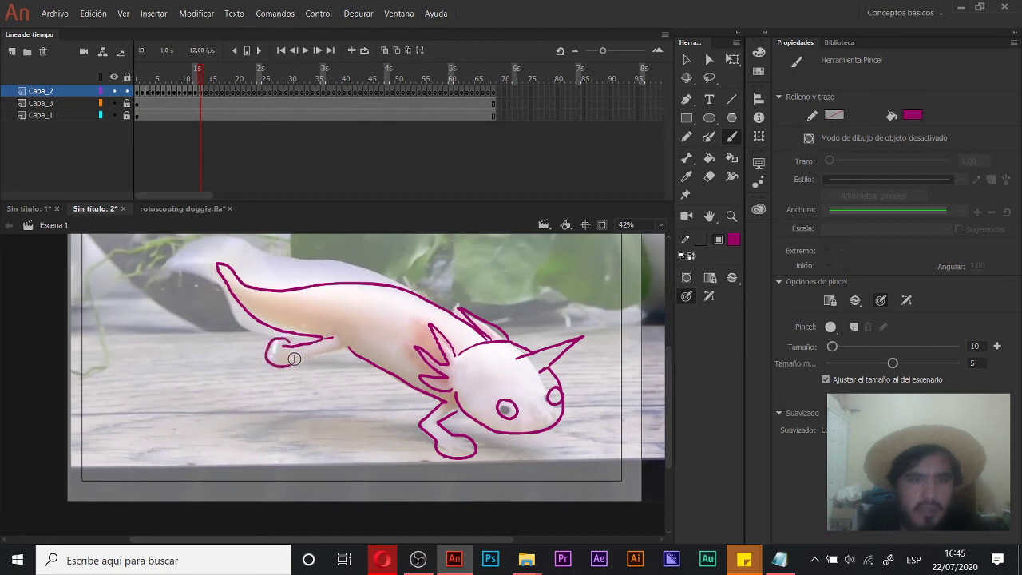
Step: Outline the tail fin on frame 13 from the back around the tail tip to the hind leg
drag(316, 278, 406, 362)
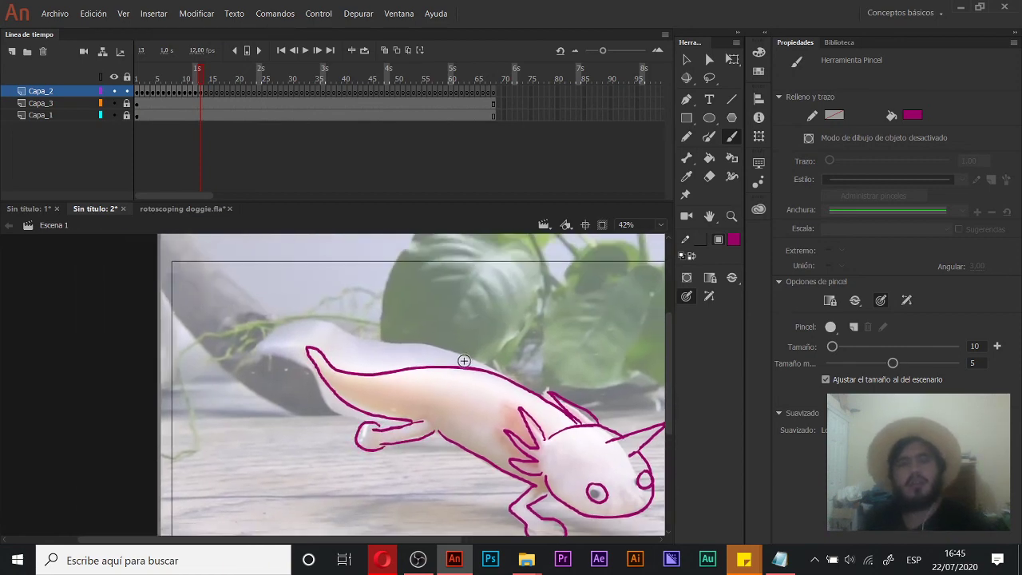
mouse_move(497, 374)
mouse_down()
mouse_move(356, 342)
mouse_move(269, 350)
mouse_move(426, 418)
mouse_up()
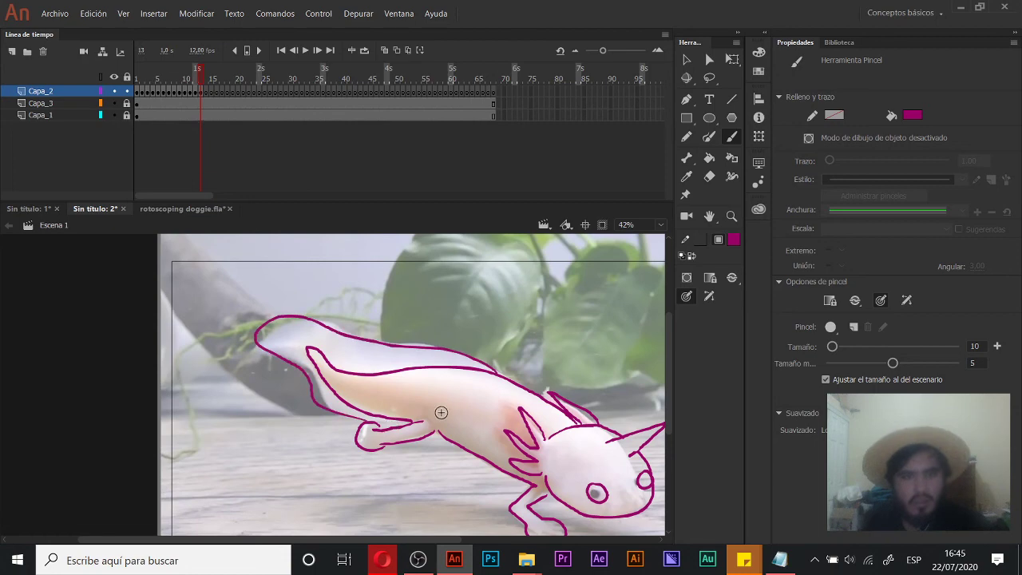
drag(443, 368, 319, 339)
Step: Trace the back and belly lines on frame 14, and outline the hind and front legs
key(.)
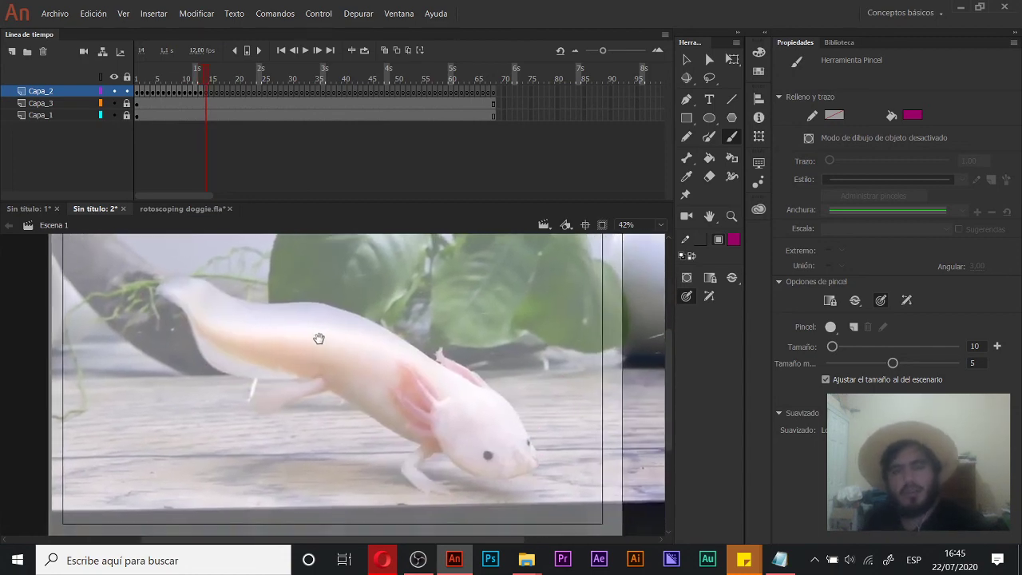
mouse_move(190, 307)
mouse_down()
mouse_move(388, 339)
mouse_move(434, 367)
mouse_up()
mouse_move(192, 312)
mouse_down()
mouse_move(271, 369)
mouse_move(407, 432)
mouse_up()
mouse_move(309, 386)
mouse_down()
mouse_move(381, 426)
mouse_move(293, 368)
mouse_move(330, 354)
mouse_move(273, 368)
mouse_move(275, 392)
mouse_move(344, 363)
mouse_up()
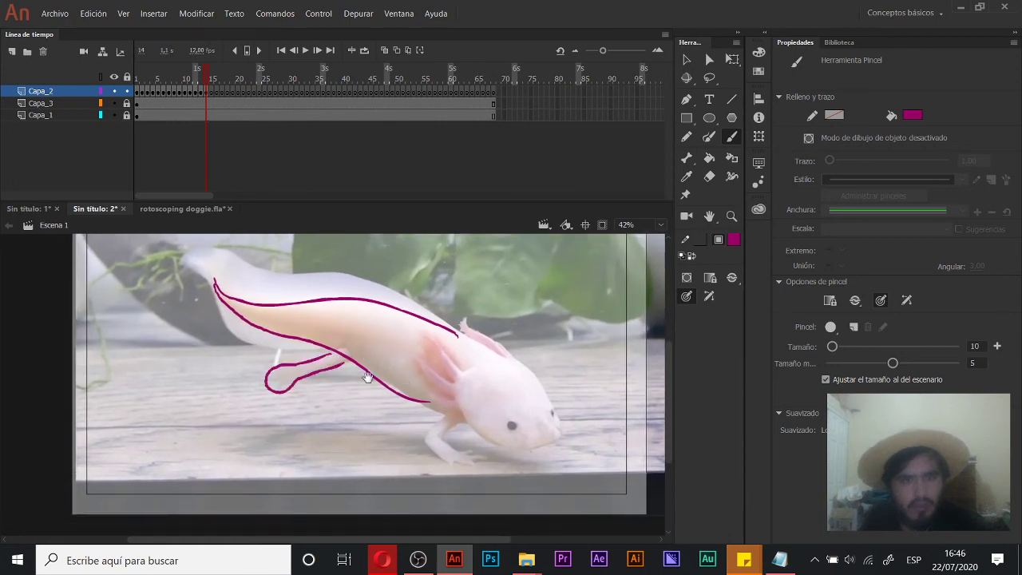
drag(456, 396, 339, 364)
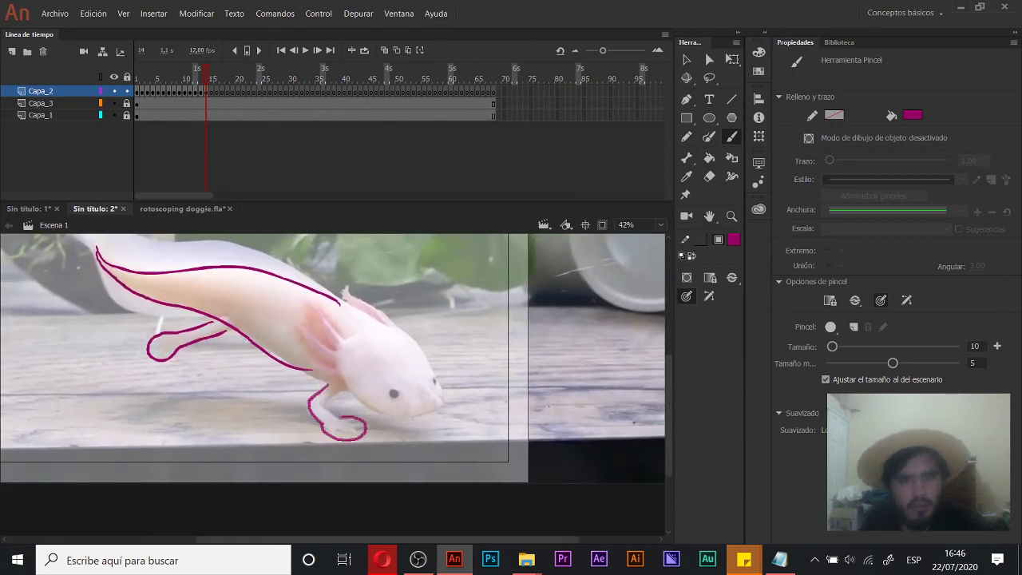
drag(341, 391, 332, 383)
drag(273, 294, 373, 363)
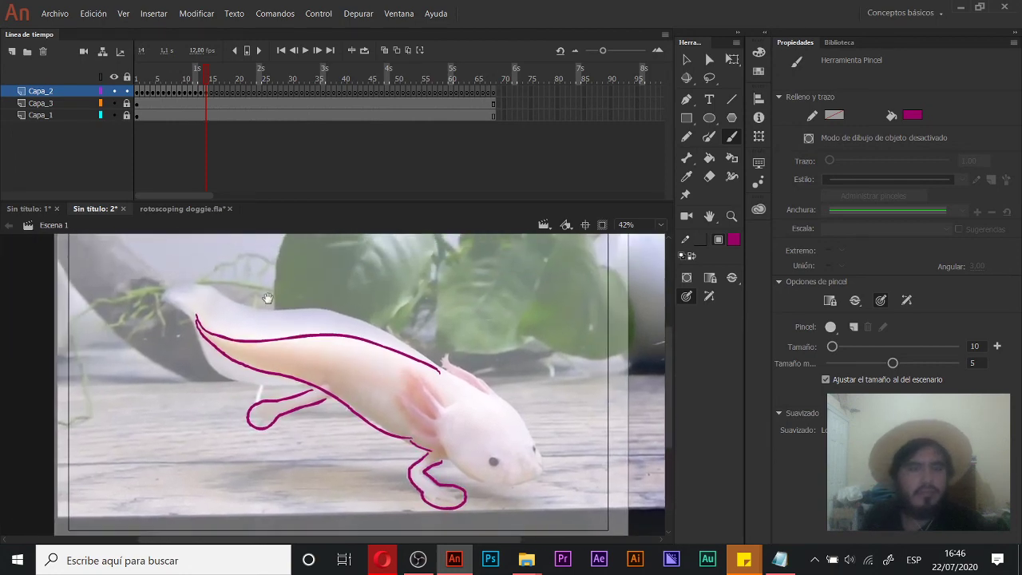
Step: Outline the tail fin on frame 14 around the inner tail, from the back to the hind leg
mouse_move(284, 383)
mouse_down()
mouse_move(184, 311)
mouse_move(220, 291)
mouse_move(261, 323)
mouse_move(383, 342)
mouse_move(433, 366)
mouse_up()
key(ctrl+z)
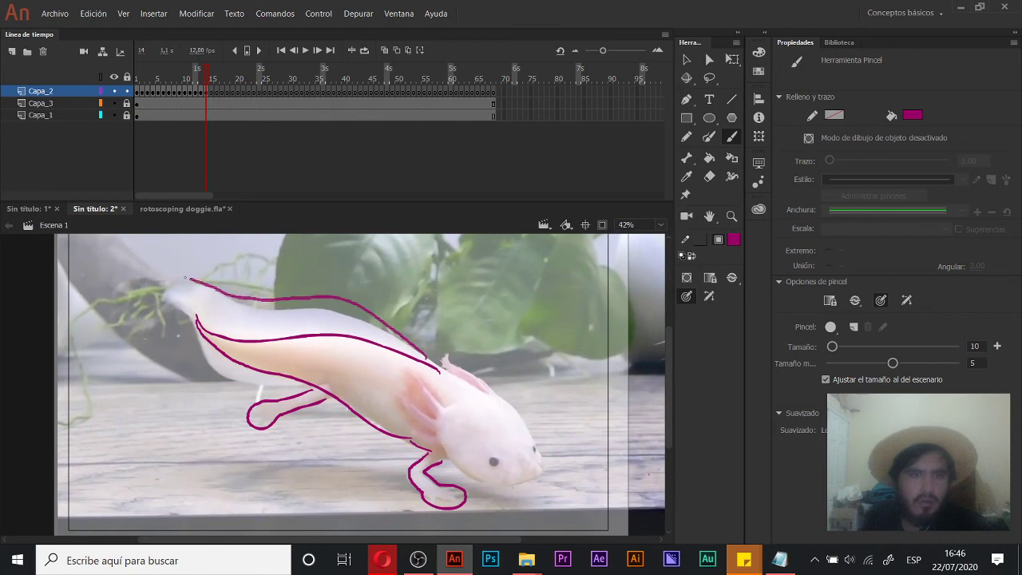
mouse_move(407, 358)
mouse_down()
mouse_move(357, 315)
mouse_move(262, 304)
mouse_move(210, 285)
mouse_up()
drag(199, 367, 305, 392)
Step: Draw the pointed near-side gills on frame 14 and trace the head outline
drag(411, 377, 257, 343)
drag(291, 376, 278, 356)
mouse_move(276, 392)
mouse_down()
mouse_move(373, 421)
mouse_move(302, 342)
mouse_move(291, 355)
mouse_up()
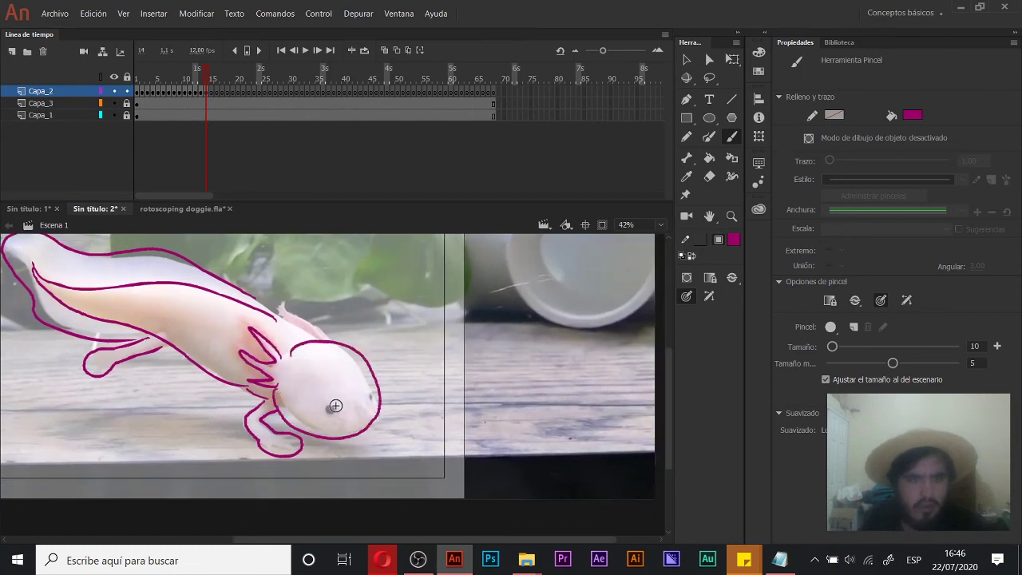
Step: Draw the open-circle eyes and the pointed far-side gill on frame 14
drag(318, 405, 368, 392)
mouse_move(335, 325)
mouse_down()
mouse_move(348, 340)
mouse_move(334, 356)
mouse_up()
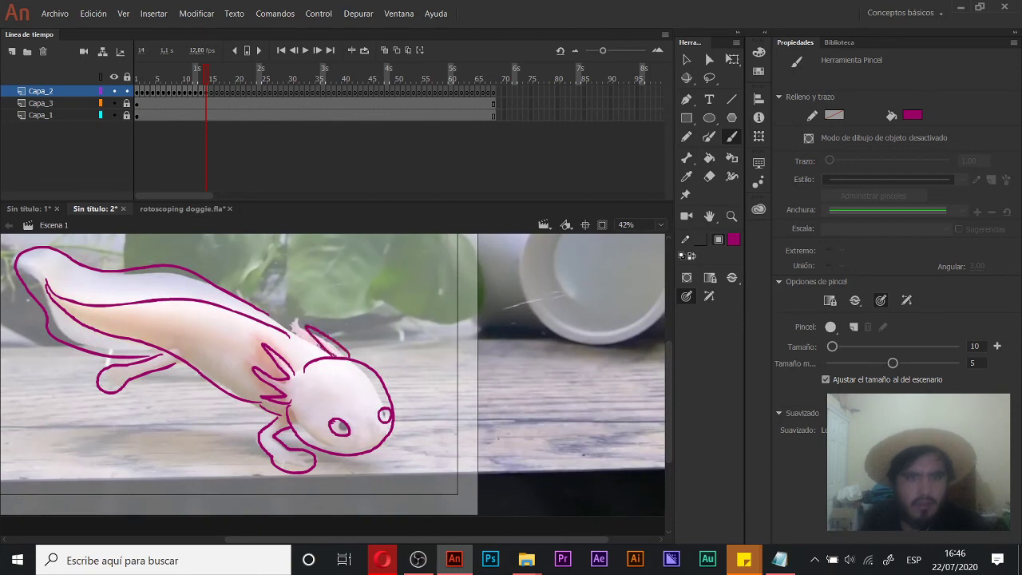
Step: Outline the front leg on frame 15 and draw the pointed near-side gills beside the head
key(.)
scroll(288, 354, down, 2)
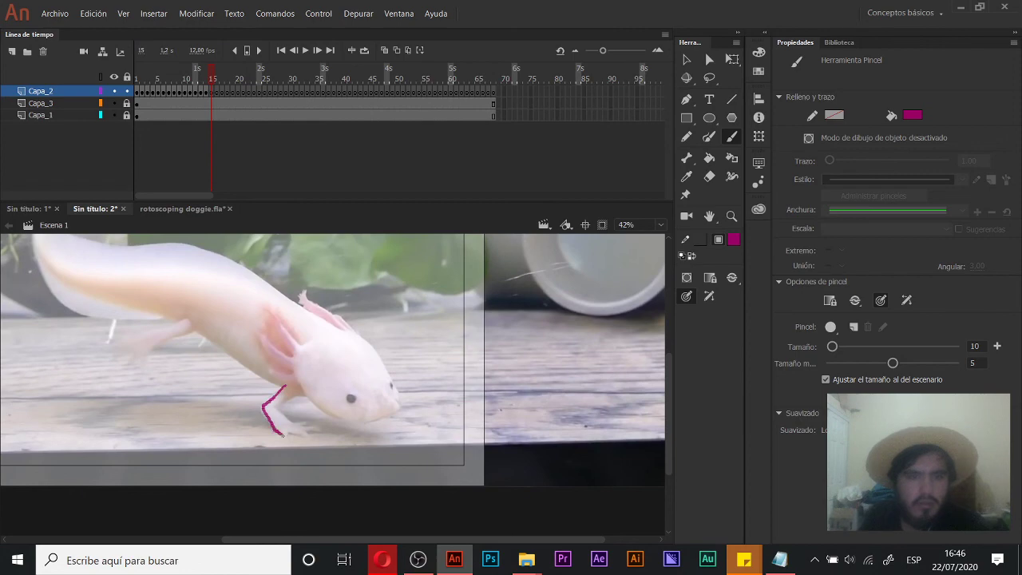
drag(276, 403, 289, 406)
key(ctrl+z)
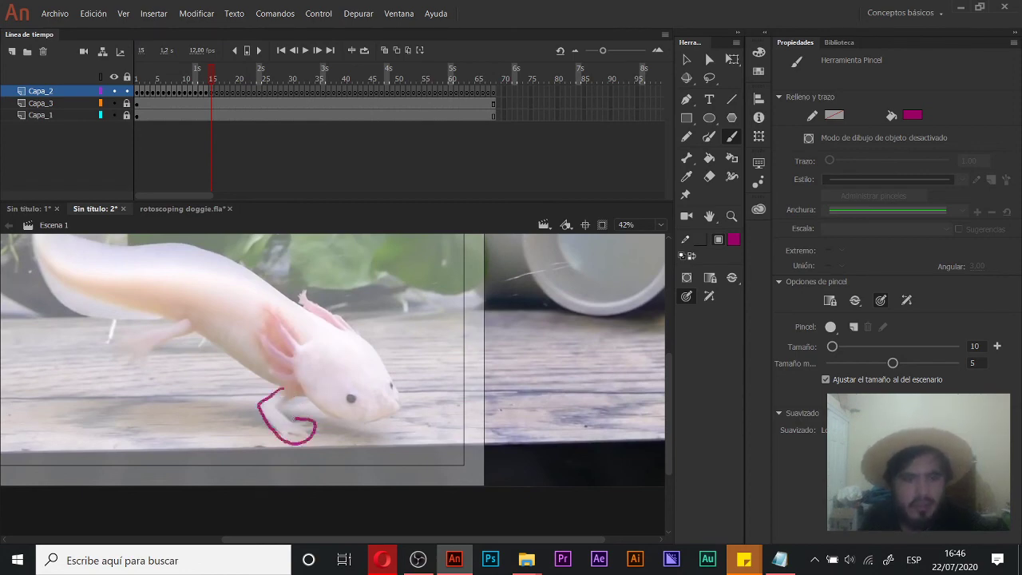
drag(290, 409, 222, 332)
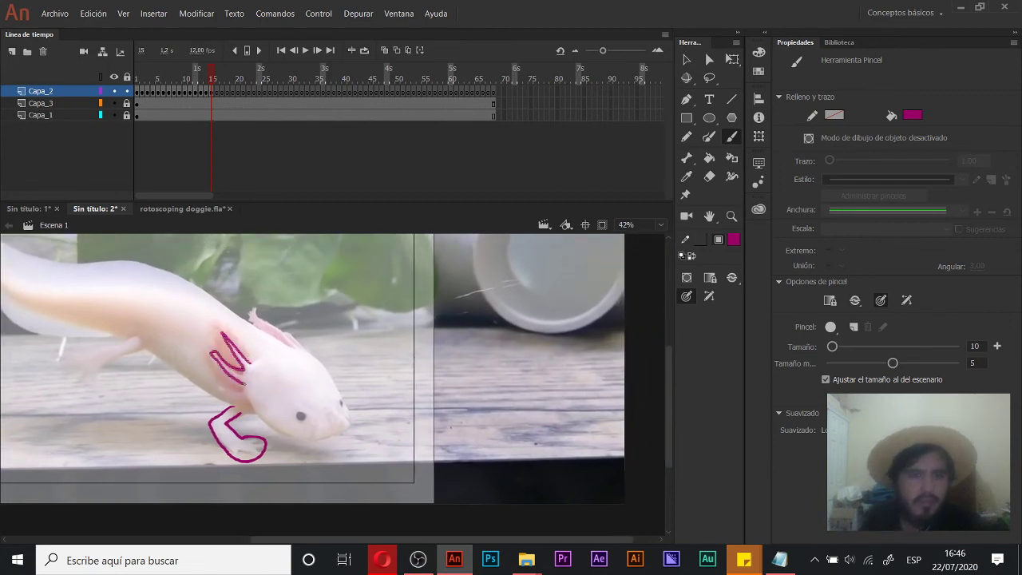
drag(234, 394, 246, 397)
Step: Trace the head outline on frame 15 and draw both eyes as open circles, comparing with the preceding frames
mouse_move(352, 390)
mouse_down()
mouse_move(307, 352)
mouse_move(261, 351)
mouse_up()
key(comma)
key(comma)
key(comma)
key(period)
key(period)
key(period)
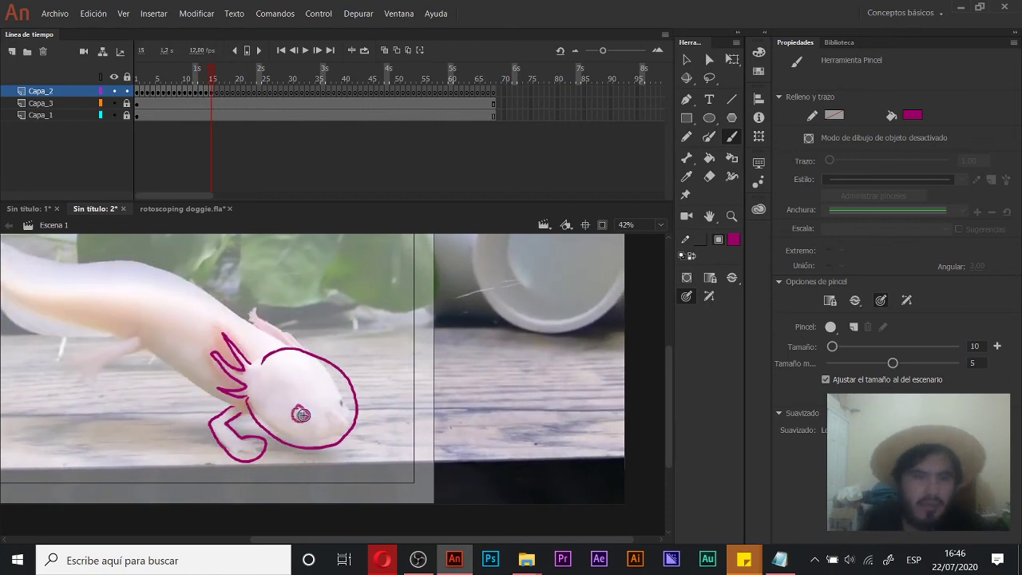
drag(344, 398, 342, 399)
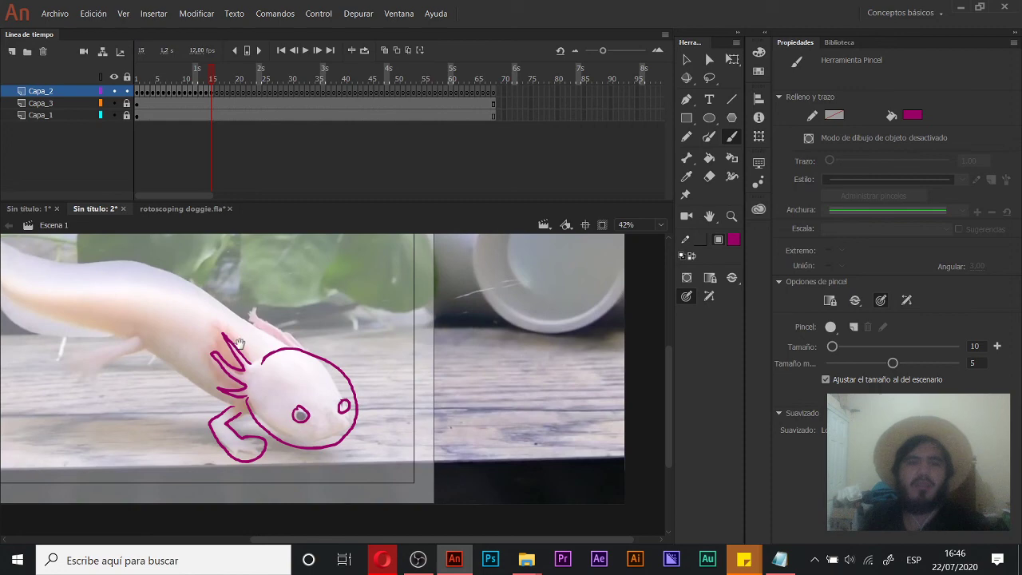
Step: Trace the back, inner tail and belly lines on frame 15, and outline the hind leg
drag(239, 343, 287, 349)
drag(128, 294, 169, 317)
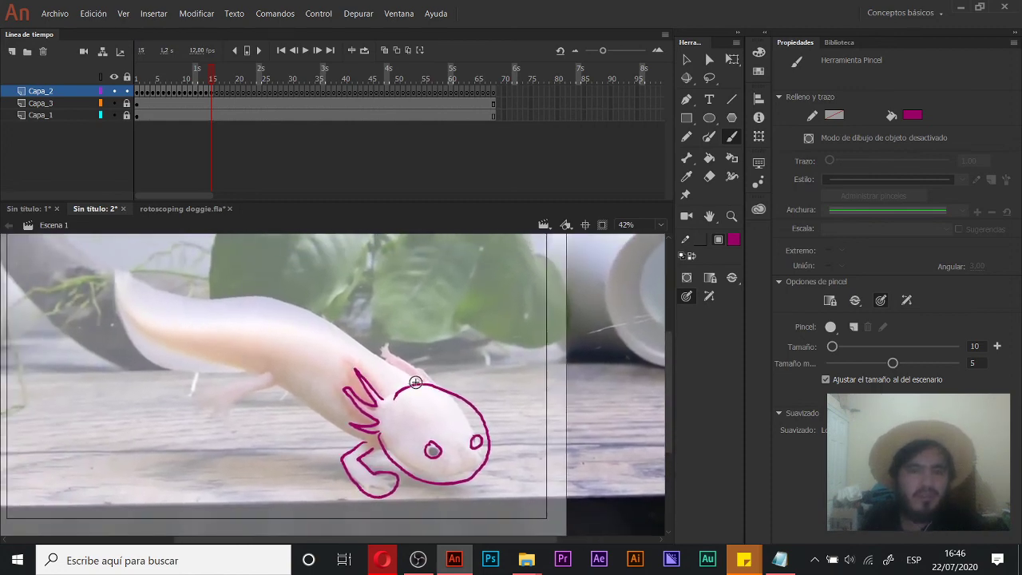
mouse_move(415, 376)
mouse_down()
mouse_move(300, 317)
mouse_move(224, 332)
mouse_move(166, 319)
mouse_up()
key(ctrl+z)
mouse_move(414, 378)
mouse_down()
mouse_move(294, 324)
mouse_move(161, 324)
mouse_move(130, 305)
mouse_move(131, 327)
mouse_move(185, 358)
mouse_move(249, 372)
mouse_move(353, 437)
mouse_up()
mouse_move(261, 376)
mouse_down()
mouse_move(189, 396)
mouse_move(203, 411)
mouse_move(269, 387)
mouse_up()
drag(259, 345, 285, 383)
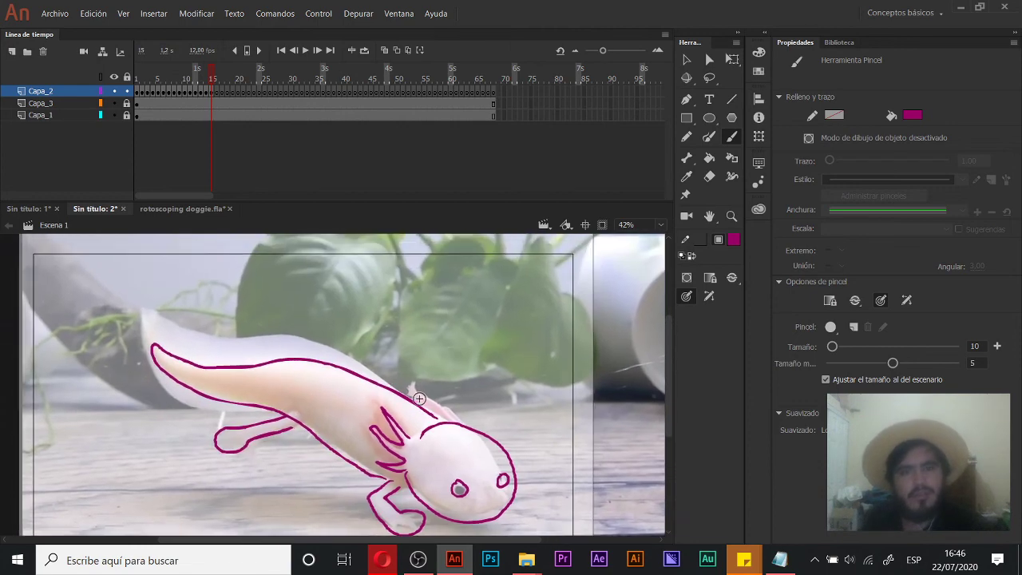
Step: Draw the pointed far-side gills on frame 15 and outline the tail fin from the back around to the hind leg
mouse_move(456, 422)
mouse_down()
mouse_move(408, 387)
mouse_move(439, 421)
mouse_up()
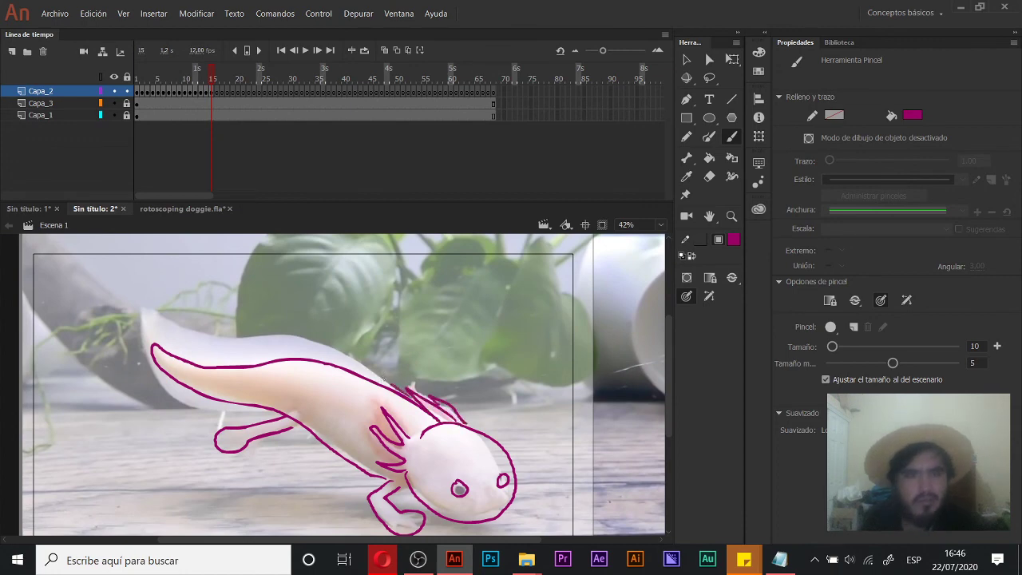
mouse_move(393, 389)
mouse_down()
mouse_move(321, 336)
mouse_move(245, 341)
mouse_move(179, 315)
mouse_up()
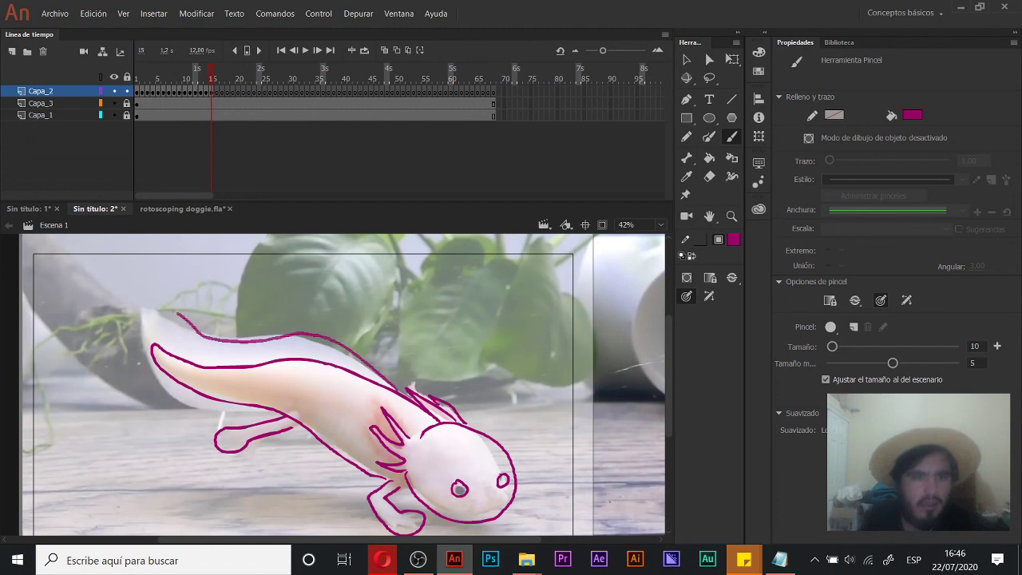
mouse_move(142, 346)
mouse_down()
mouse_move(229, 413)
mouse_move(262, 411)
mouse_up()
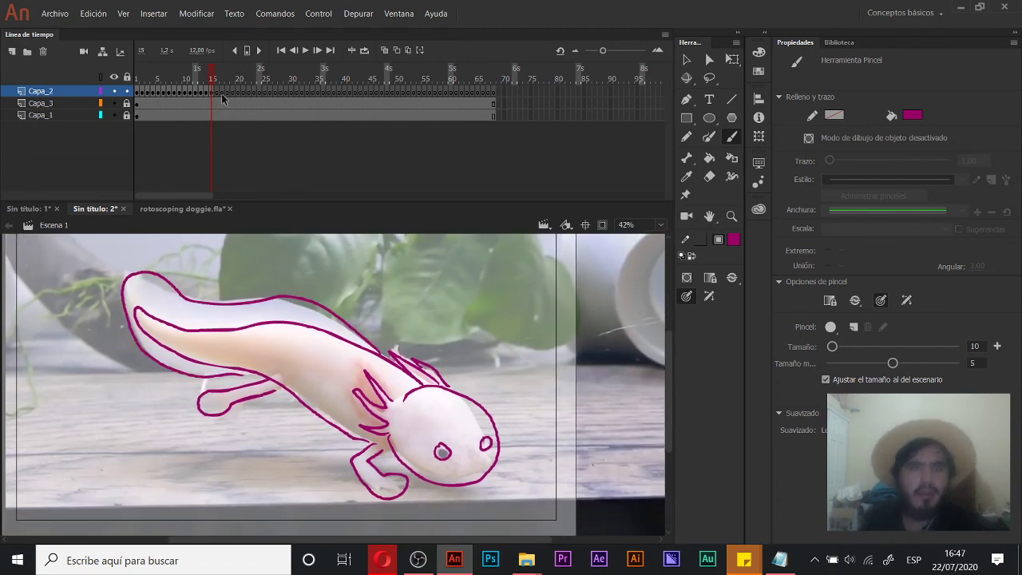
Step: Turn on looped playback with the range starting at frame 11 and play the newest frames
drag(205, 77, 190, 78)
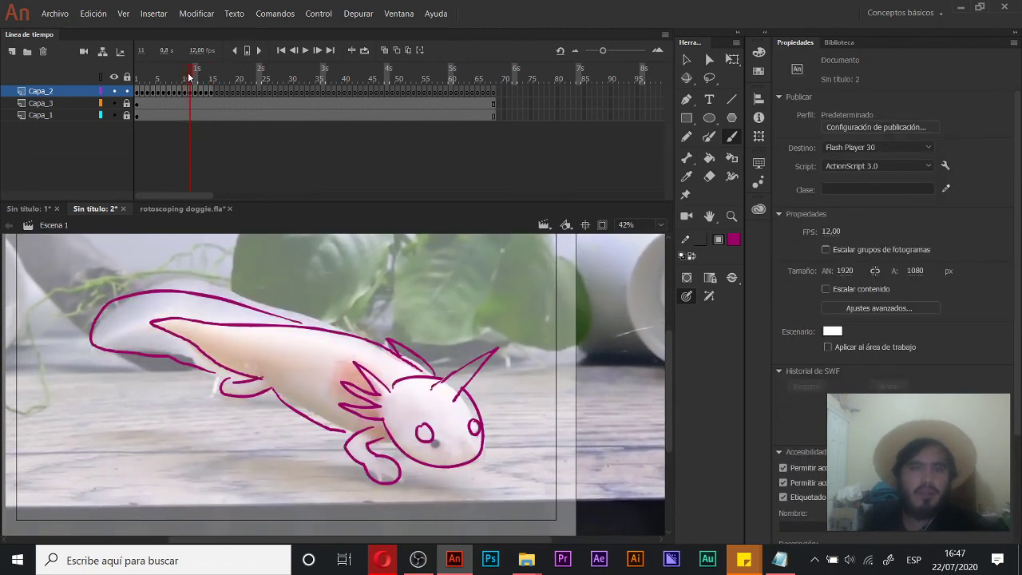
click(365, 51)
mouse_move(186, 70)
mouse_down()
mouse_move(211, 71)
mouse_move(164, 74)
mouse_move(181, 74)
mouse_up()
key(comma)
key(period)
drag(188, 75, 193, 74)
key(Return)
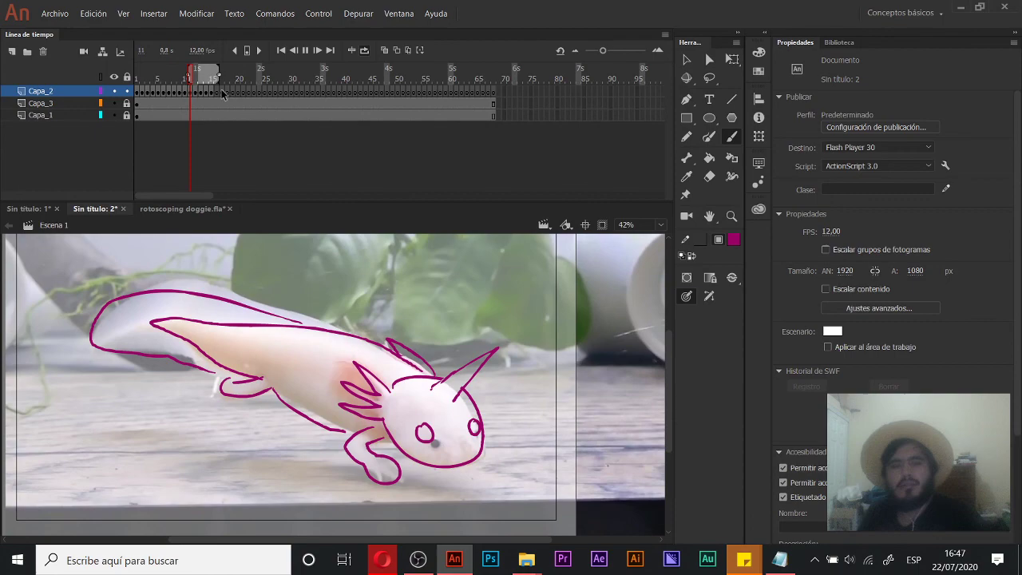
Step: Hide the Capa_1 video layer and play the line drawings in a loop from frame 11 to frame 15
click(114, 115)
key(Return)
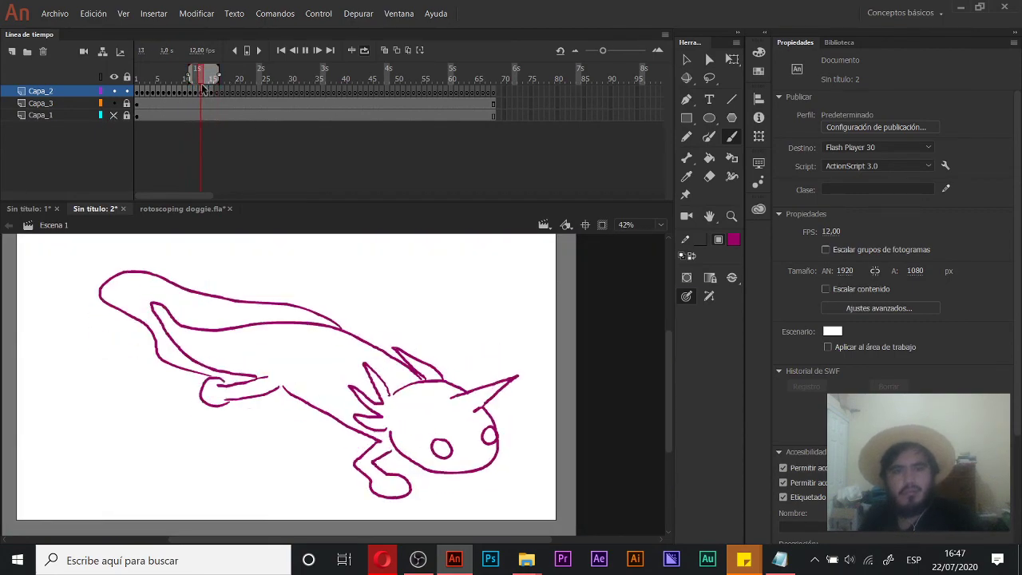
key(Return)
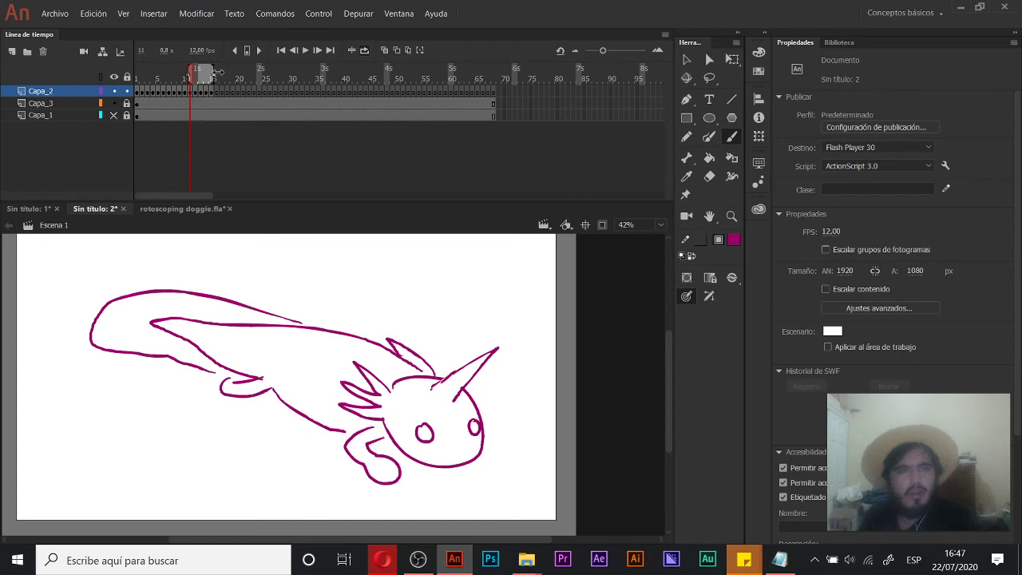
key(Return)
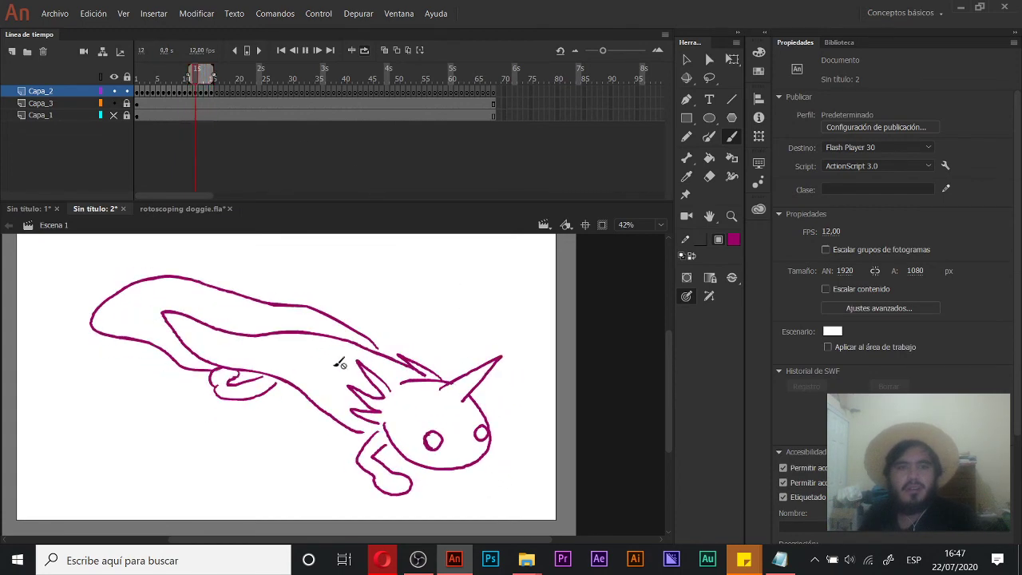
key(Return)
Step: Extend the loop range back to frame 1 and play the axolotl animation through frame 15
mouse_move(190, 75)
mouse_down()
mouse_move(134, 77)
mouse_move(191, 83)
mouse_move(144, 84)
mouse_move(201, 93)
mouse_move(141, 91)
mouse_move(211, 95)
mouse_move(117, 86)
mouse_up()
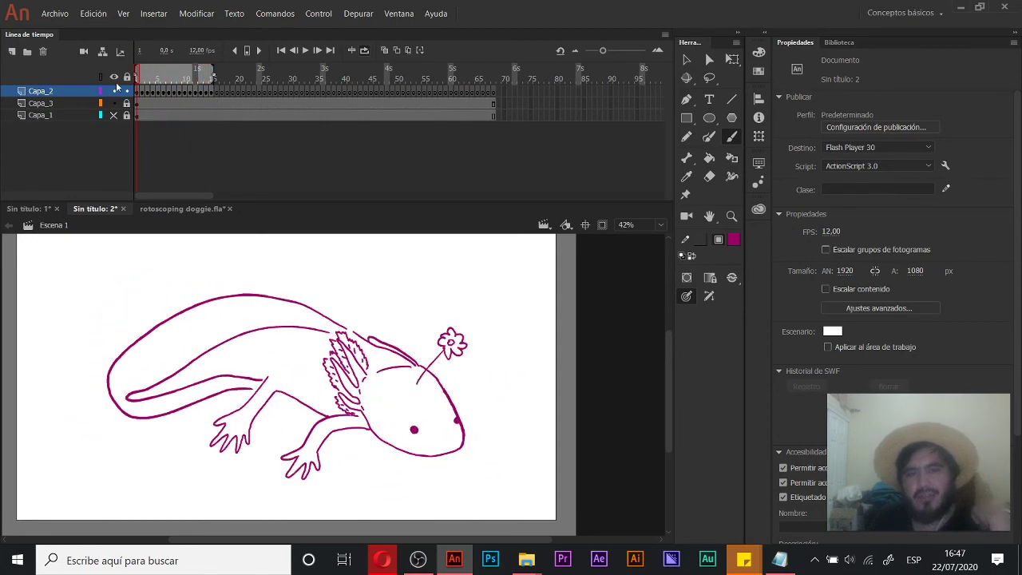
key(Return)
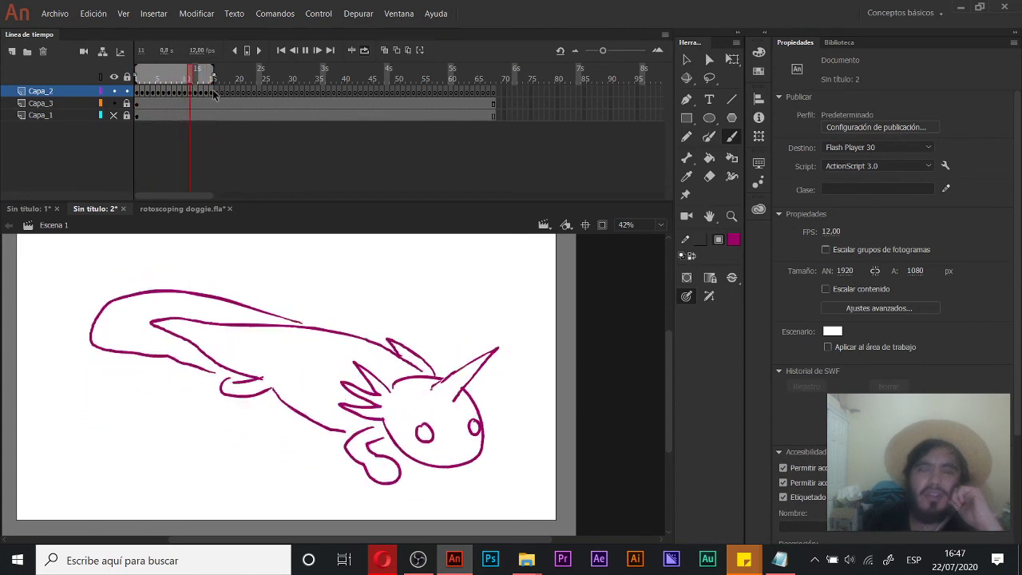
key(Return)
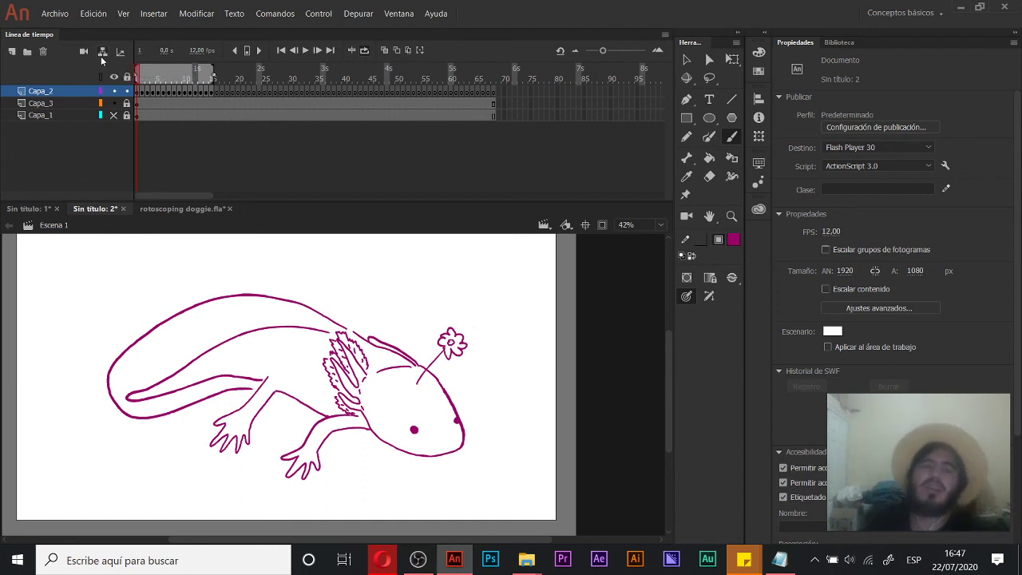
Step: In Sin título: 1, handwrite "Smear", "Rotoscopeo" and "10 seg" with the brush in the empty area beside the character
click(36, 214)
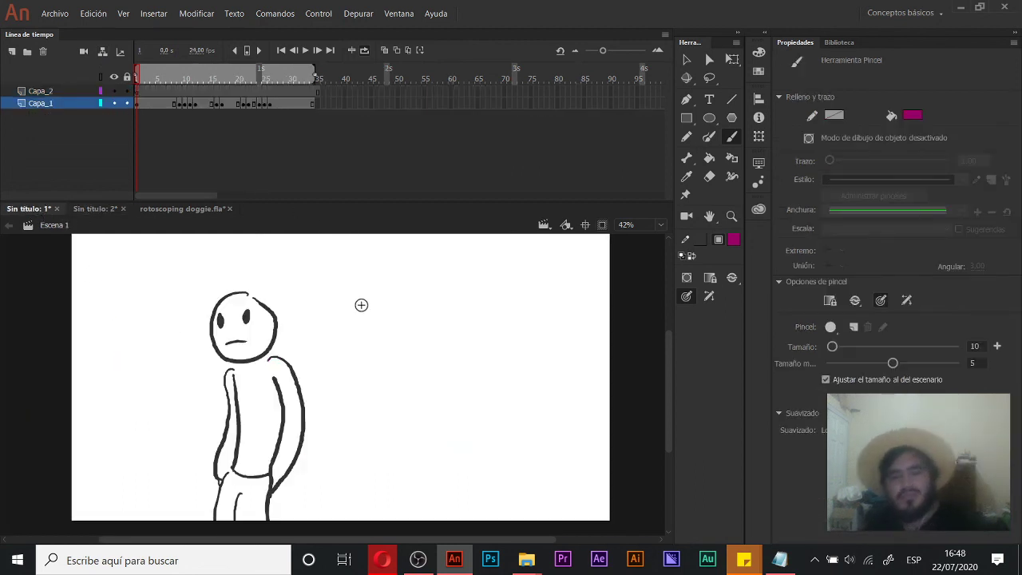
mouse_move(392, 295)
mouse_down()
mouse_move(385, 340)
mouse_move(442, 326)
mouse_move(484, 339)
mouse_move(532, 323)
mouse_up()
mouse_move(386, 378)
mouse_down()
mouse_move(393, 408)
mouse_move(426, 401)
mouse_up()
mouse_move(438, 369)
mouse_down()
mouse_move(445, 395)
mouse_move(488, 408)
mouse_up()
mouse_move(506, 395)
mouse_down()
mouse_move(503, 406)
mouse_move(543, 413)
mouse_up()
drag(567, 399, 565, 401)
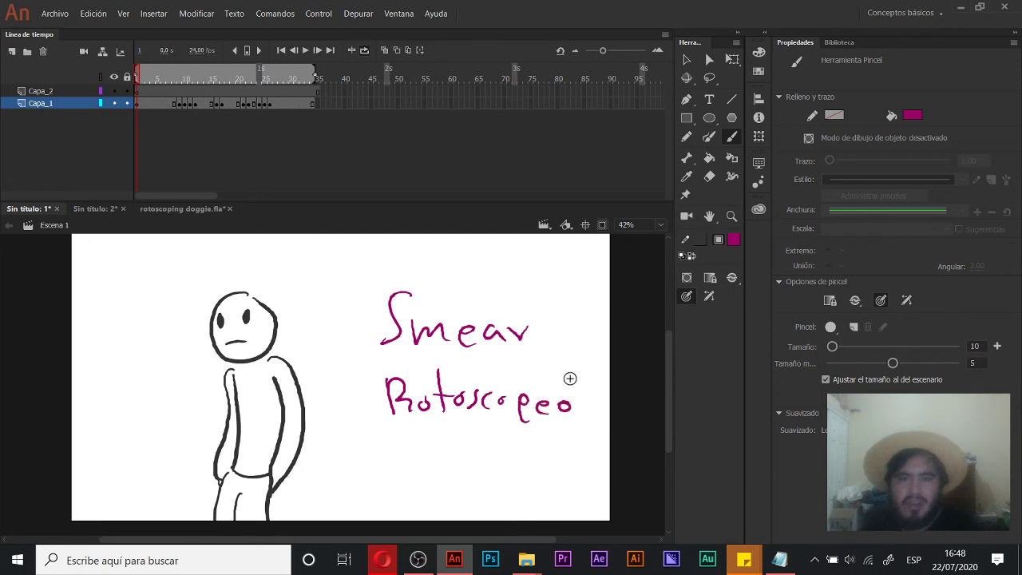
mouse_move(473, 348)
mouse_down()
mouse_move(416, 371)
mouse_move(346, 364)
mouse_move(330, 352)
mouse_up()
drag(319, 281, 337, 339)
mouse_move(356, 302)
mouse_down()
mouse_move(386, 341)
mouse_move(423, 338)
mouse_up()
mouse_move(438, 325)
mouse_down()
mouse_move(429, 353)
mouse_move(409, 288)
mouse_move(410, 318)
mouse_up()
Step: Delete all the handwritten notes beside the character and return to the Brush tool
key(v)
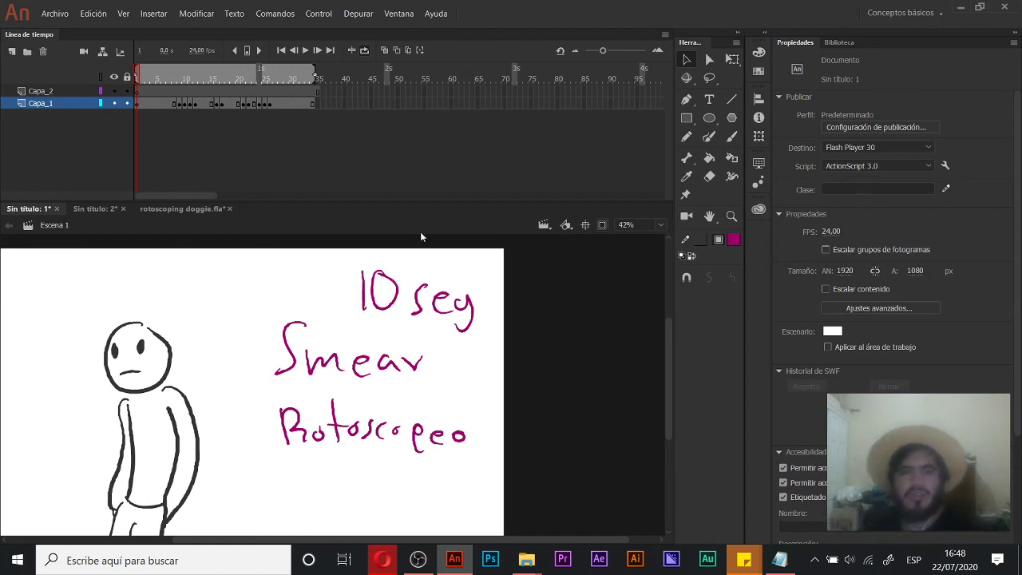
drag(505, 254, 260, 460)
key(Delete)
key(b)
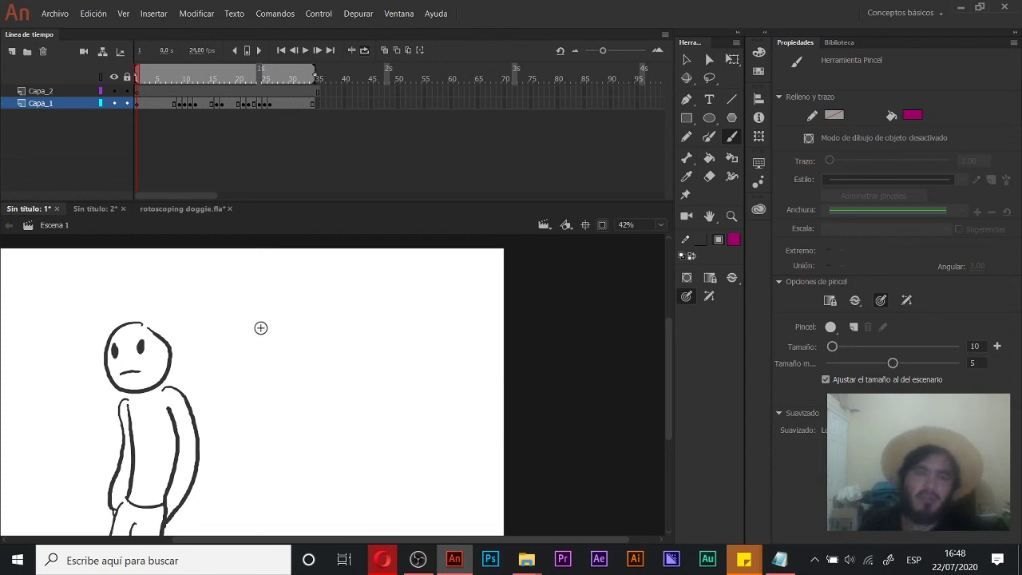
Step: Sketch rough overlapping circles beside the character in Sin título: 1, and undo them
click(177, 210)
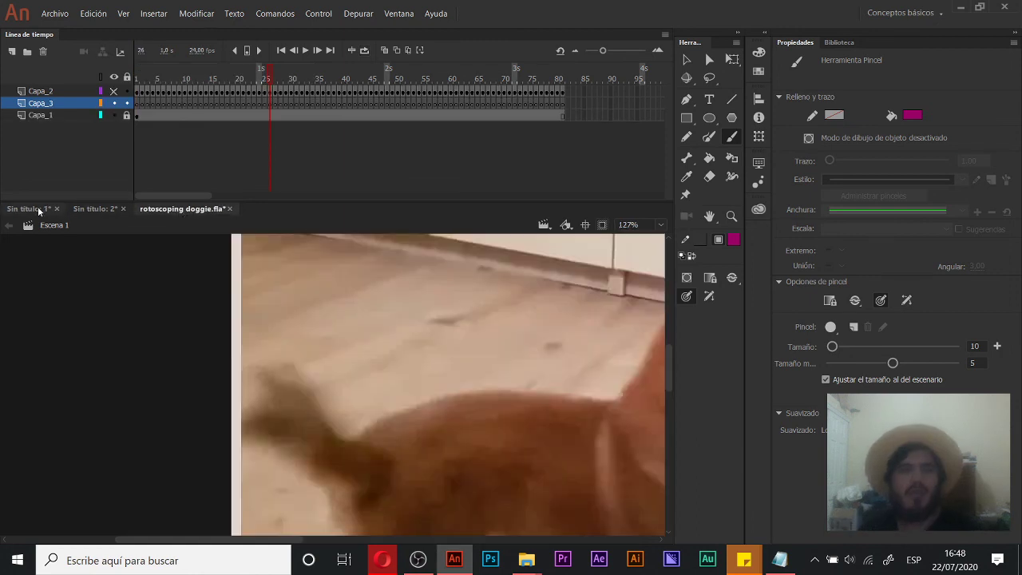
click(40, 210)
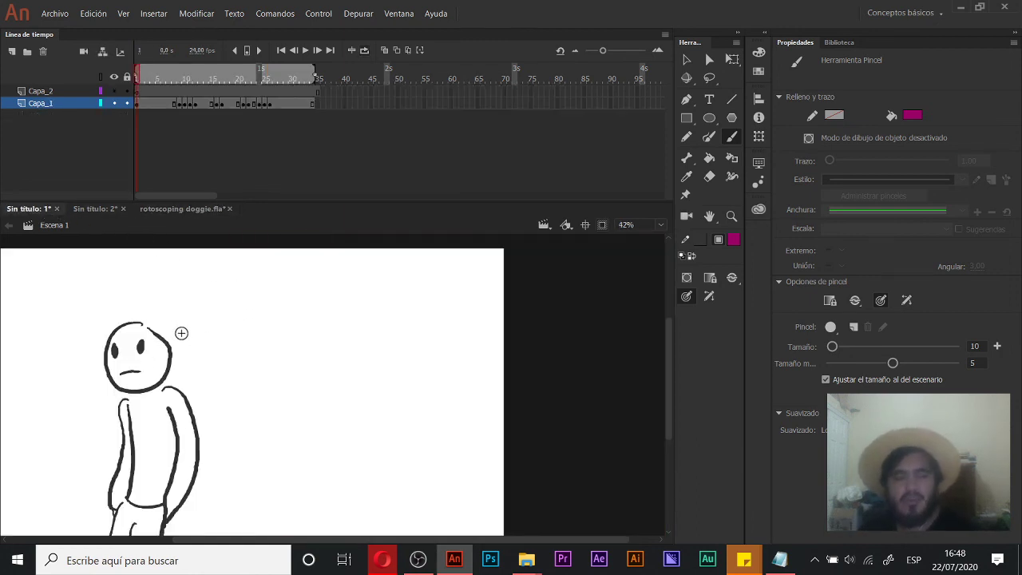
drag(304, 287, 303, 417)
key(ctrl+z)
mouse_move(308, 284)
mouse_down()
mouse_move(351, 354)
mouse_move(375, 335)
mouse_move(299, 360)
mouse_move(327, 403)
mouse_up()
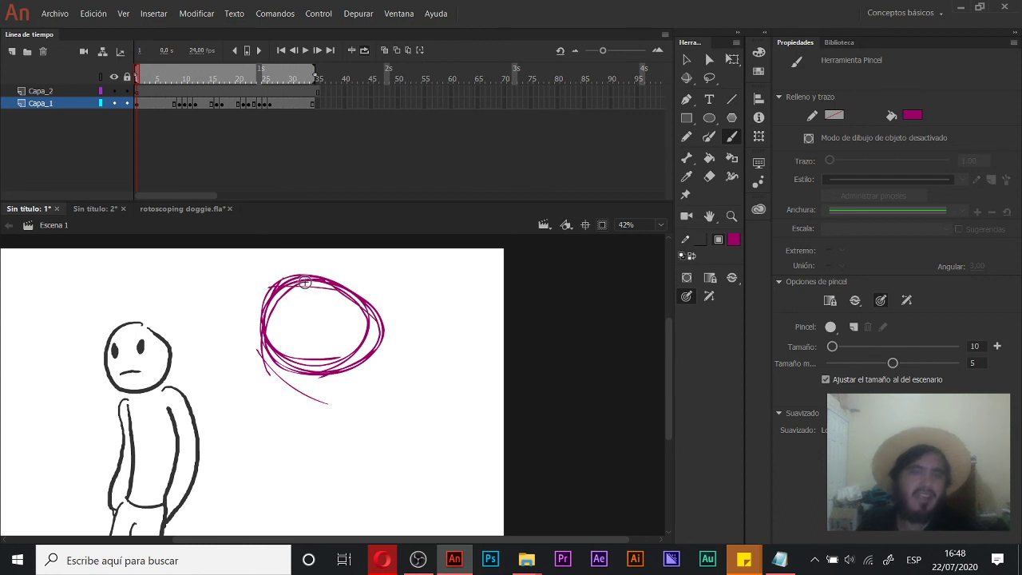
key(ctrl+z)
key(ctrl+z)
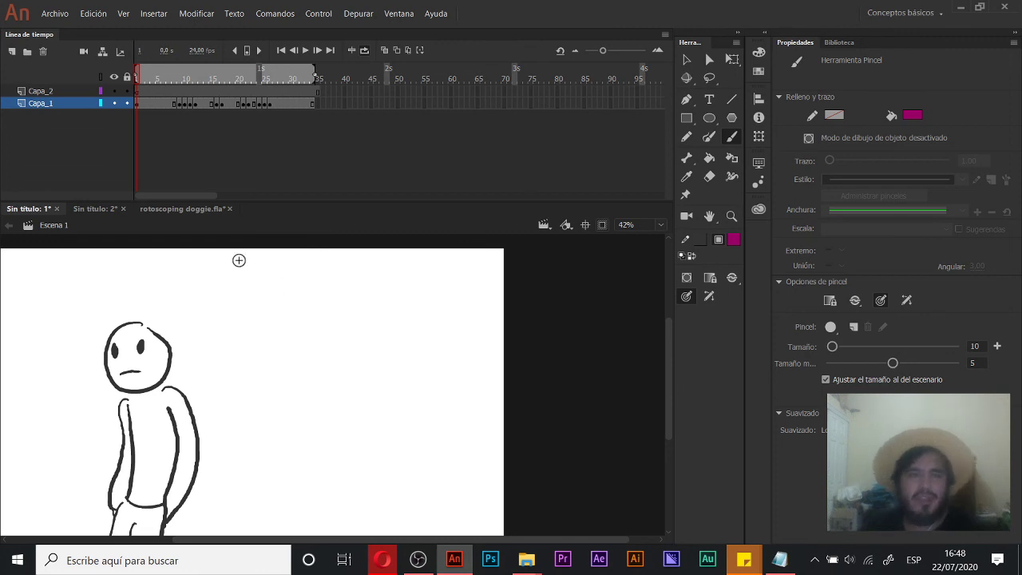
Step: In rotoscoping doggie.fla, show Capa_2, hide the Capa_1 video and play the dog animation from frame 1
click(169, 210)
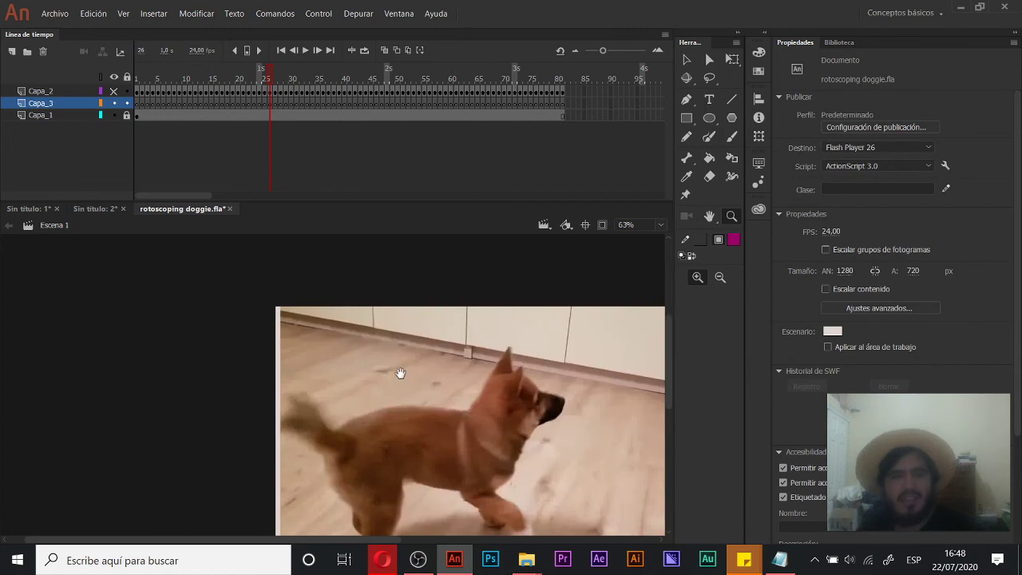
drag(477, 390, 367, 344)
alt+click(366, 344)
key(v)
drag(257, 80, 130, 75)
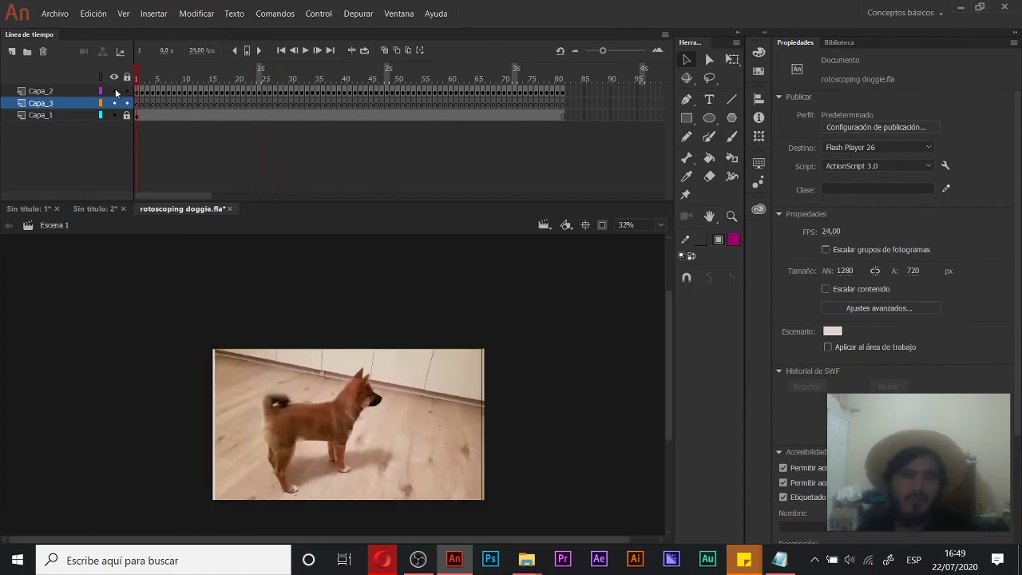
click(189, 77)
click(114, 115)
drag(192, 73, 136, 80)
key(Return)
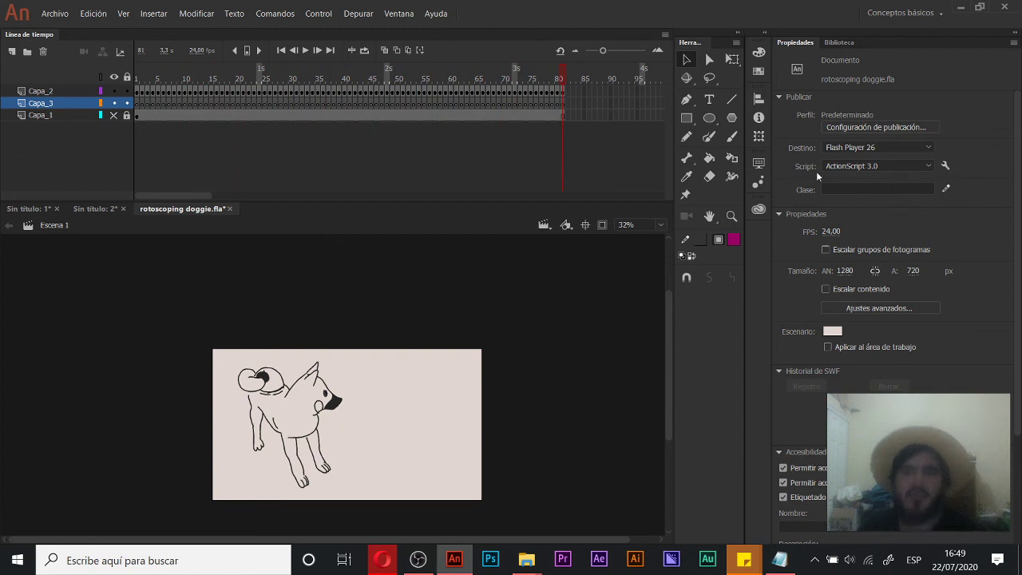
Step: Set the dog animation's frame rate to 8 FPS and replay it from frame 1
click(830, 231)
text(8)
key(Return)
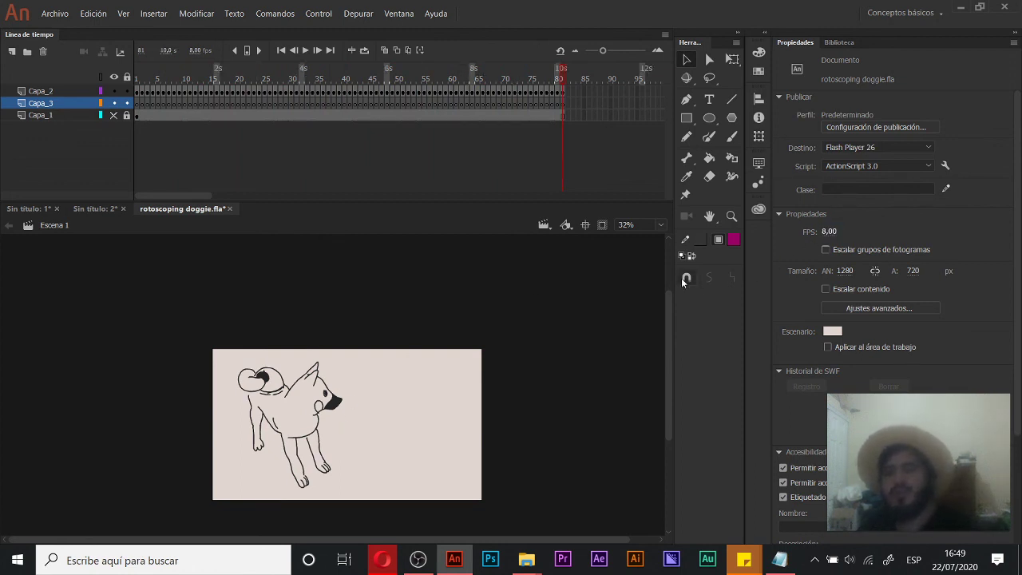
mouse_move(517, 77)
mouse_down()
mouse_move(338, 80)
mouse_move(124, 115)
mouse_up()
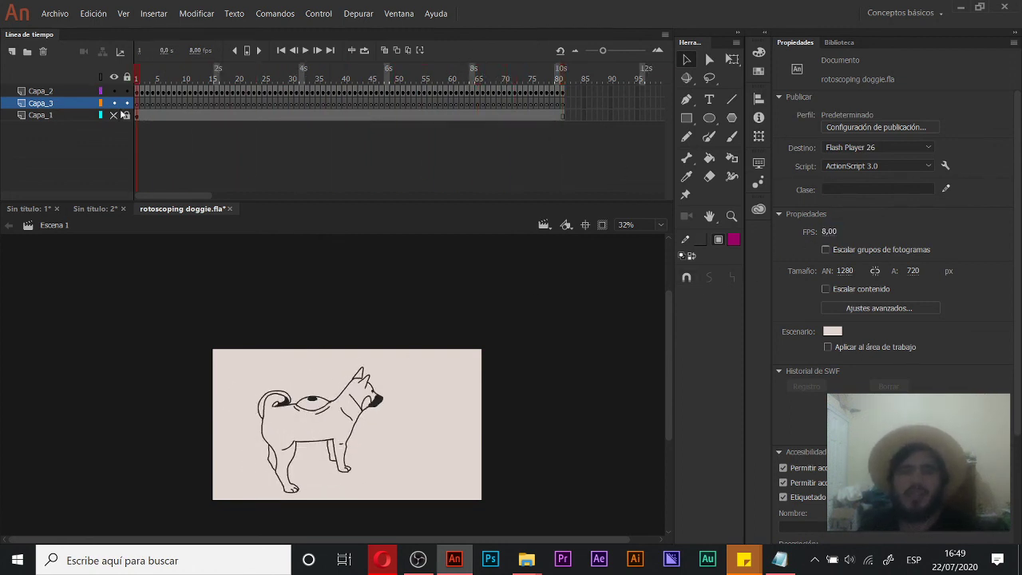
key(Return)
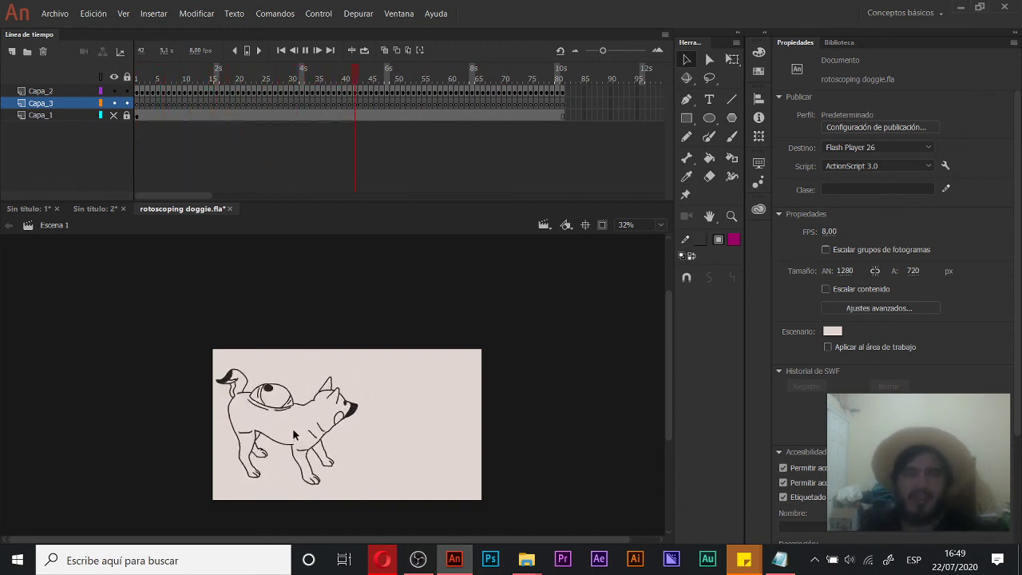
drag(341, 78, 105, 104)
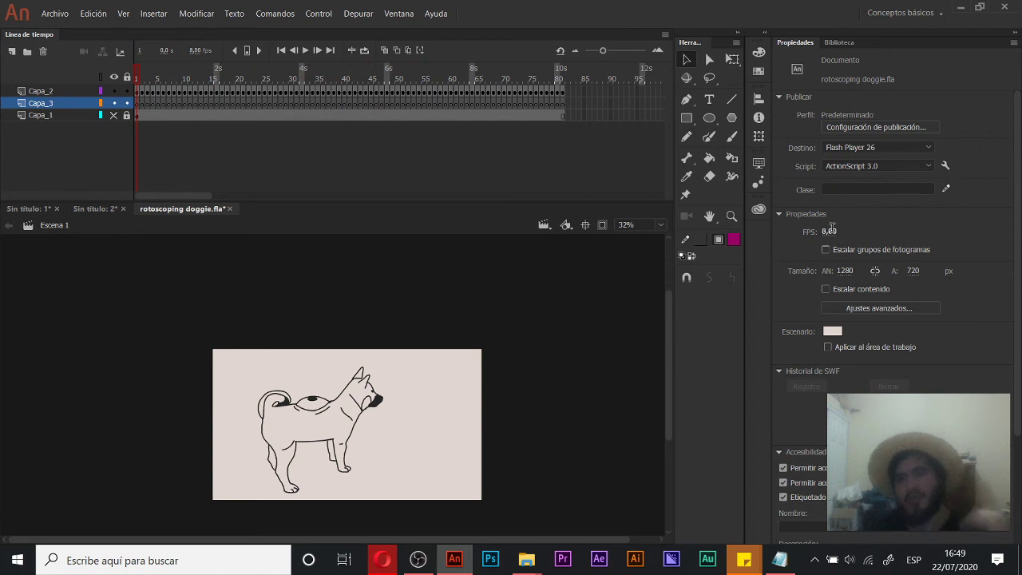
click(829, 230)
click(869, 213)
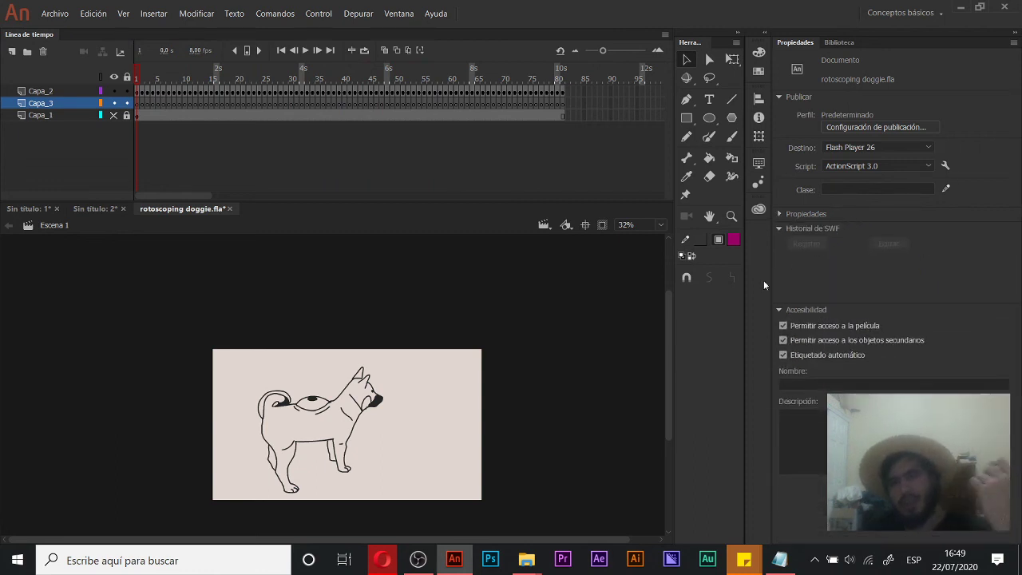
Step: Show the Capa_1 dog video under the line art and scrub the timeline from frame 81 back to frame 1
drag(672, 320, 665, 340)
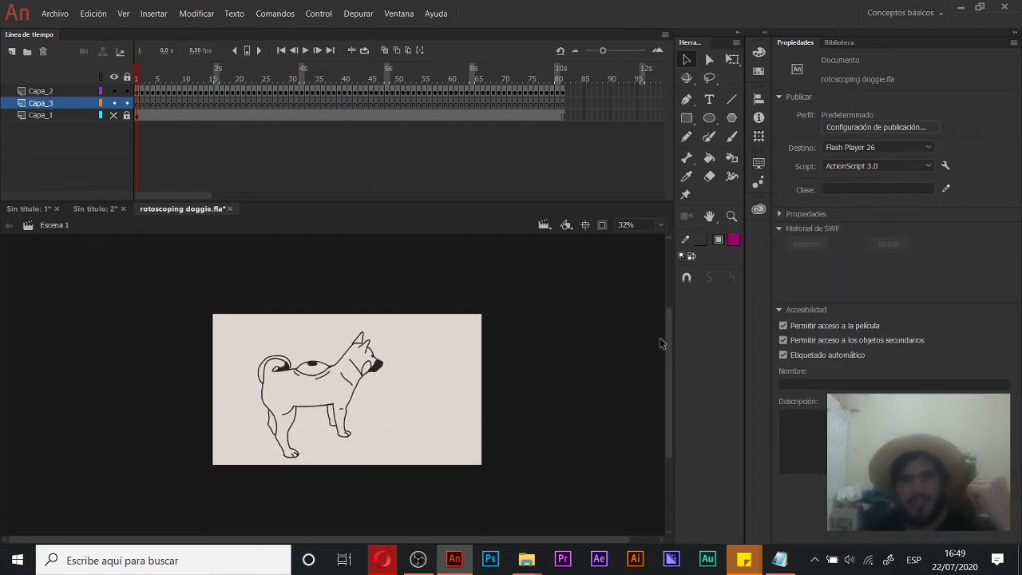
click(113, 115)
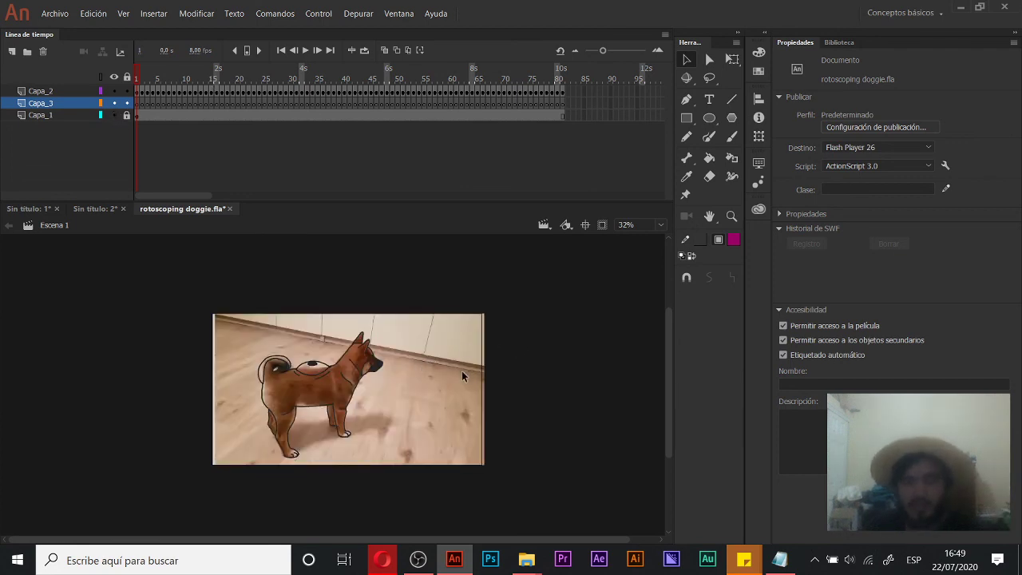
click(564, 73)
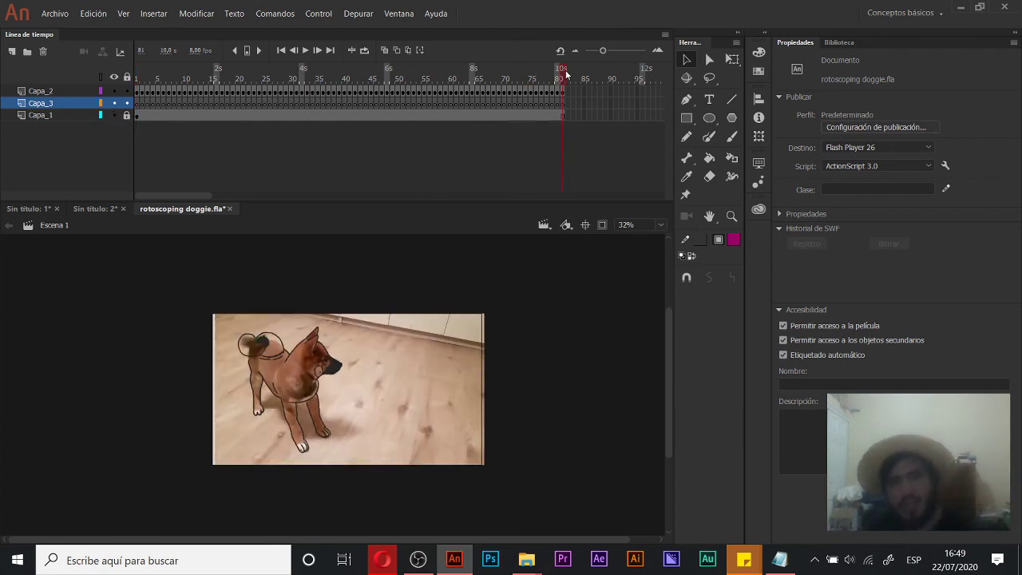
drag(567, 74, 142, 78)
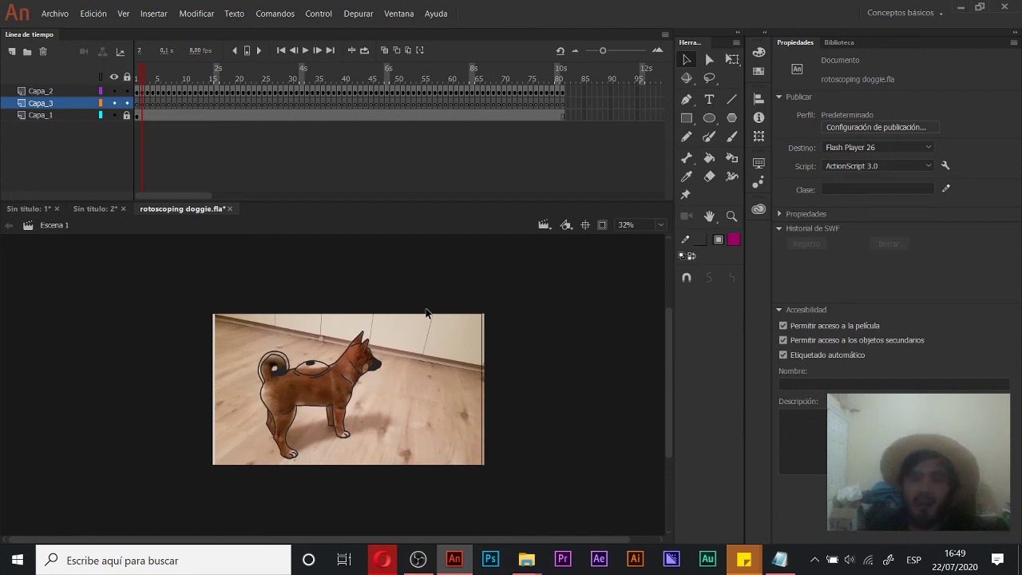
drag(180, 68, 2, 145)
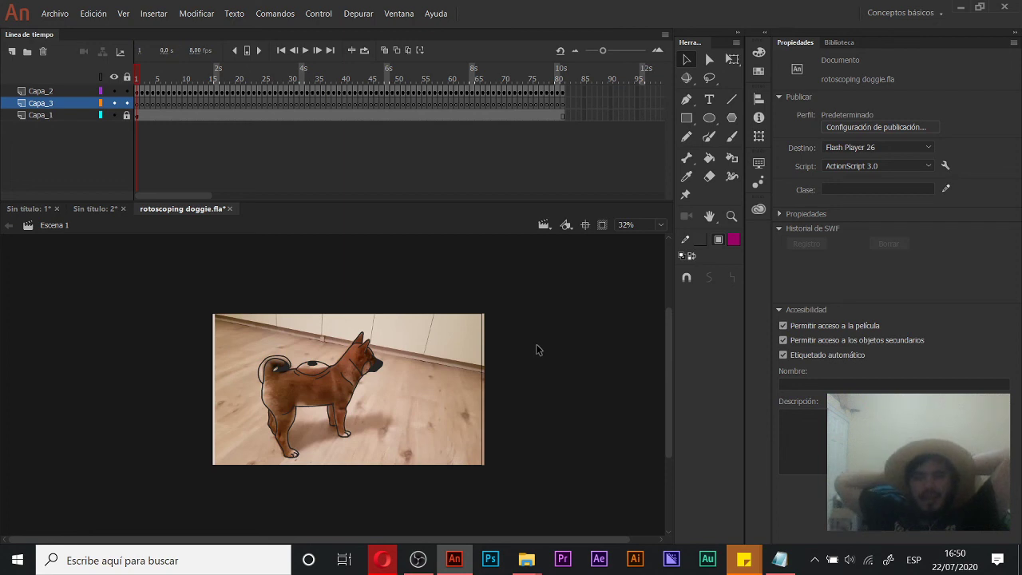
Step: Check the system clock and calendar, close them, keep the dog animation at frame 1, and switch to OBS
click(962, 555)
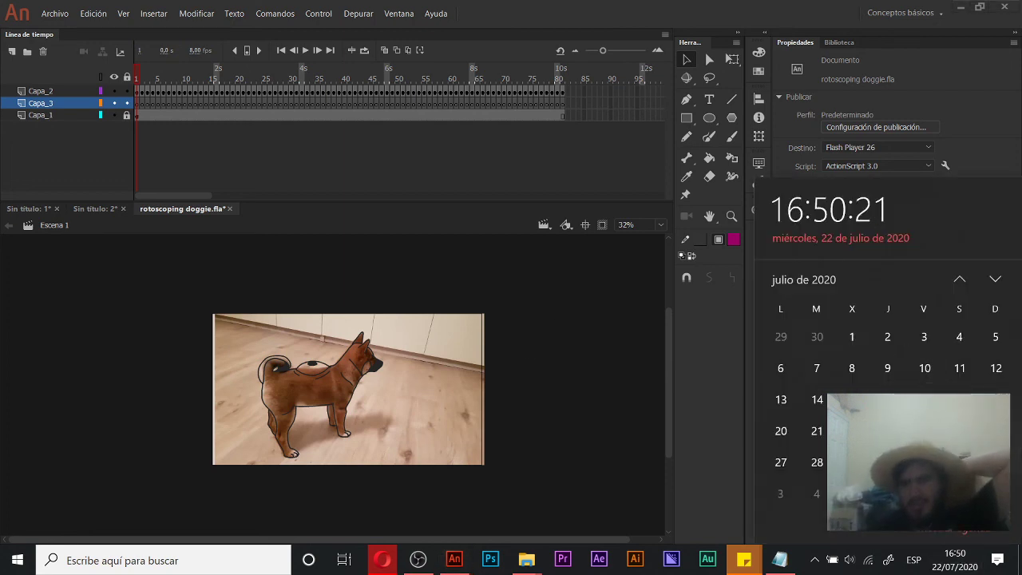
click(538, 366)
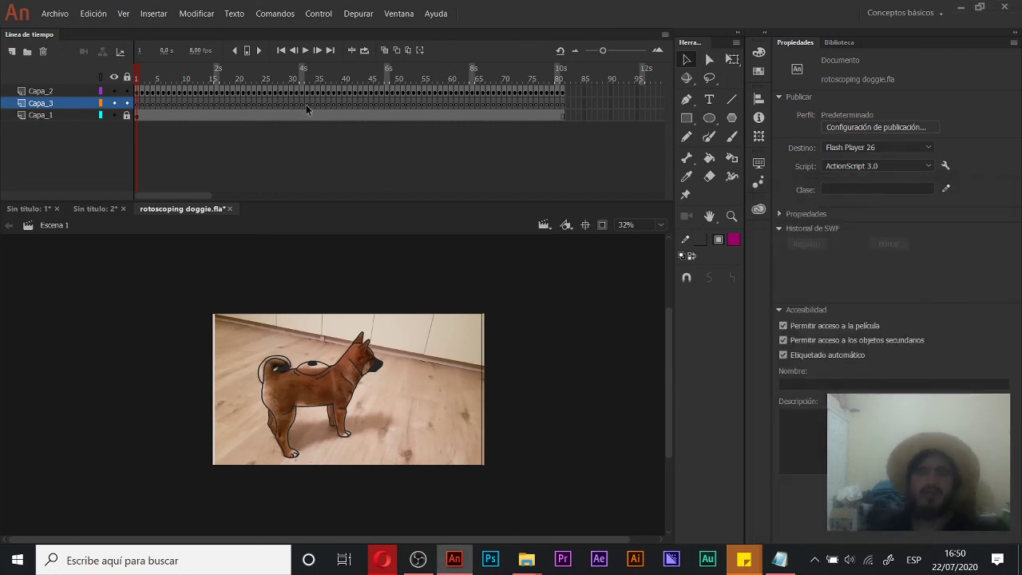
drag(270, 76, 134, 72)
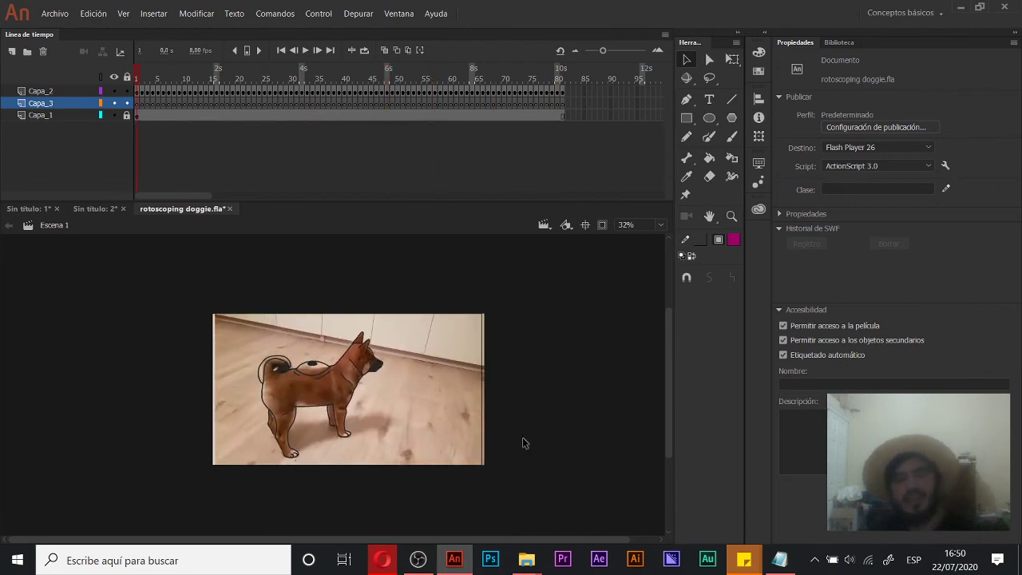
click(418, 559)
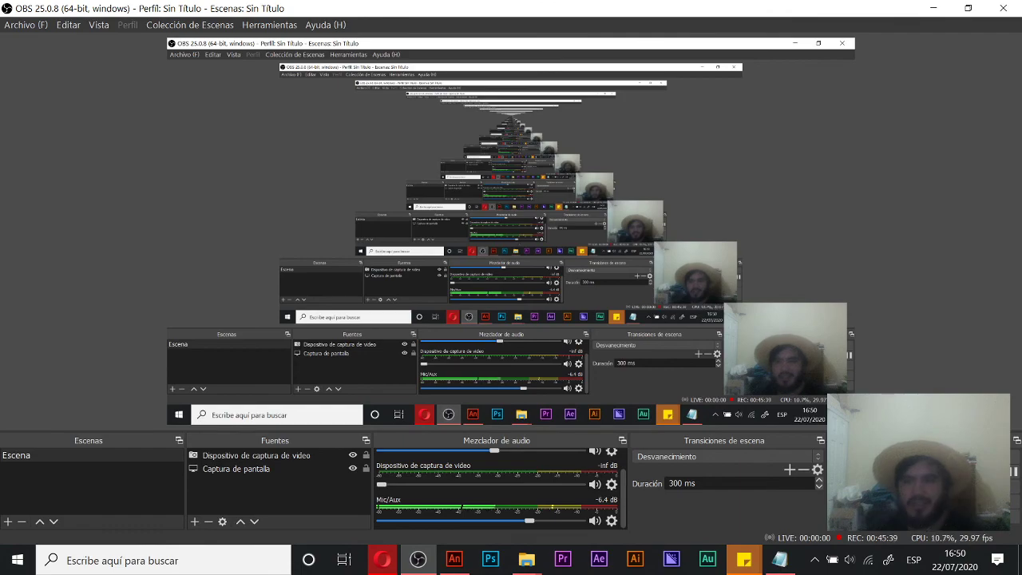